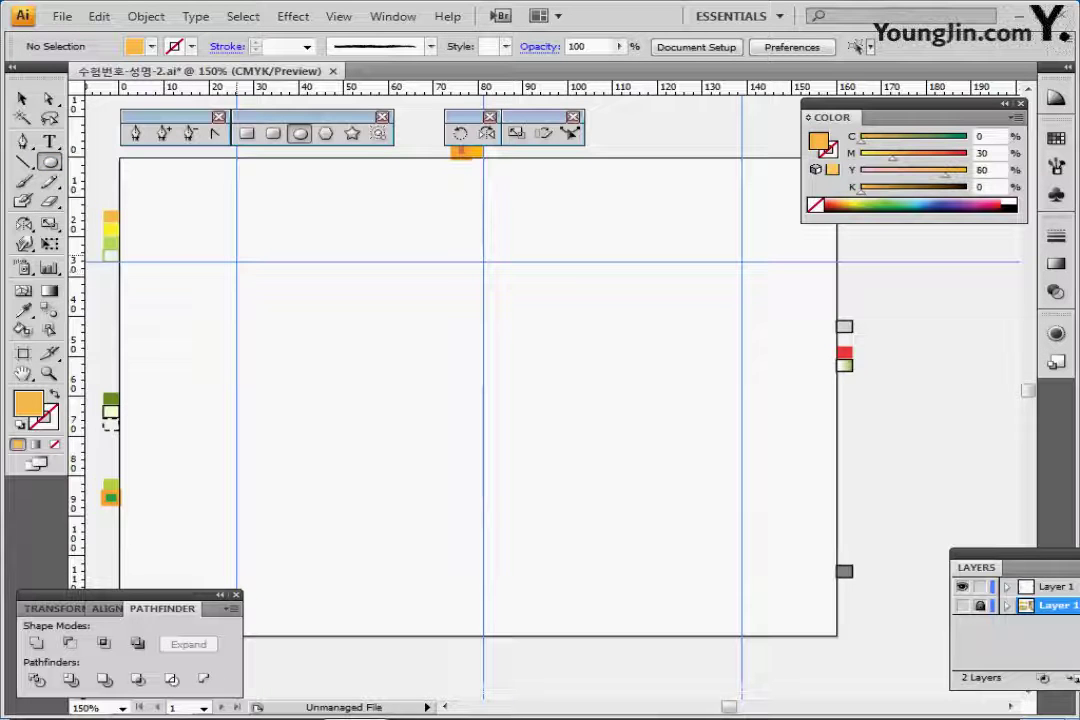
Draw an orange ellipse 5 mm wide and 15 mm high and place its lowest point on the upper-left guide intersection
key(ctrl+equal)
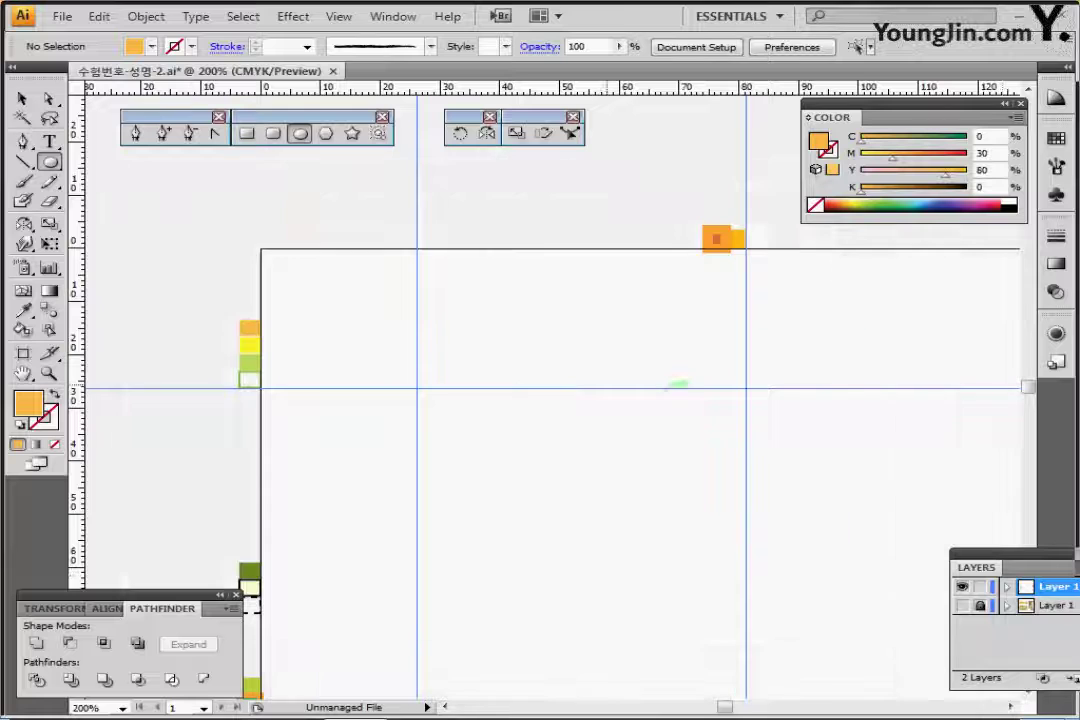
key(ctrl+equal)
drag(330, 316, 338, 292)
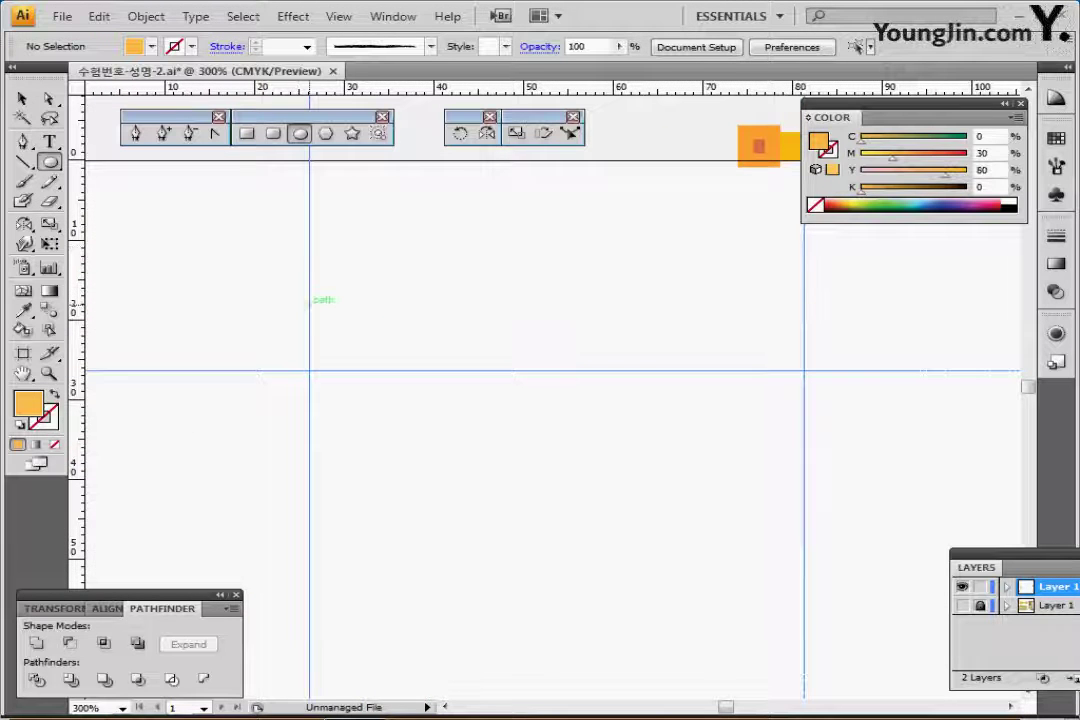
click(309, 301)
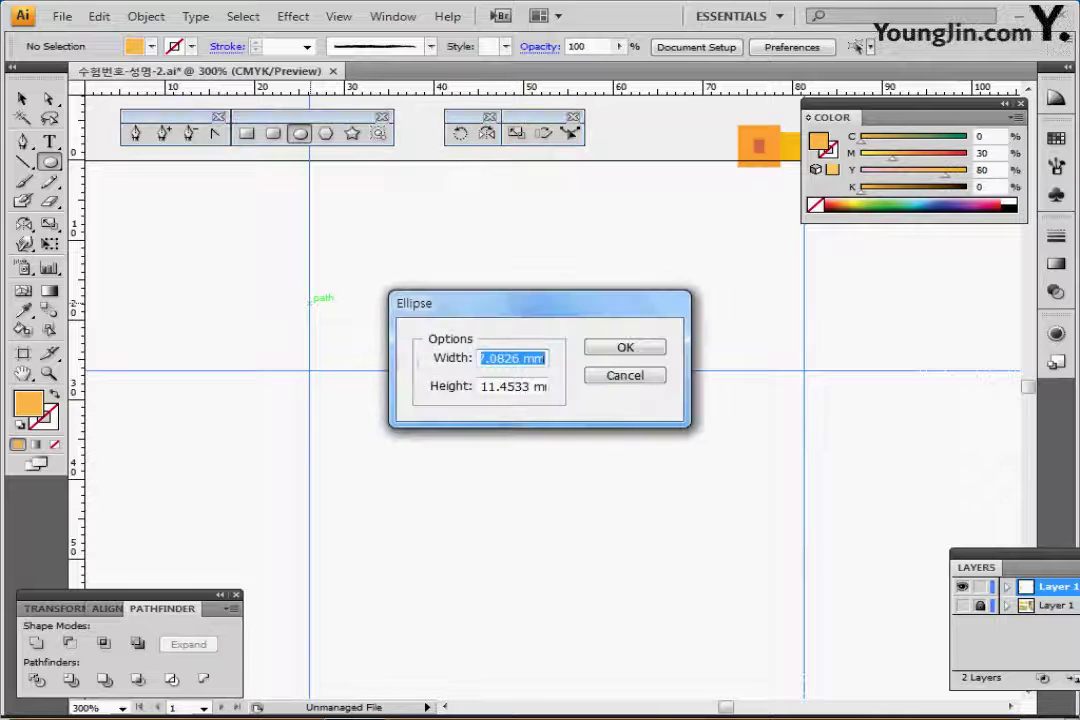
text(5)
key(Tab)
text(15)
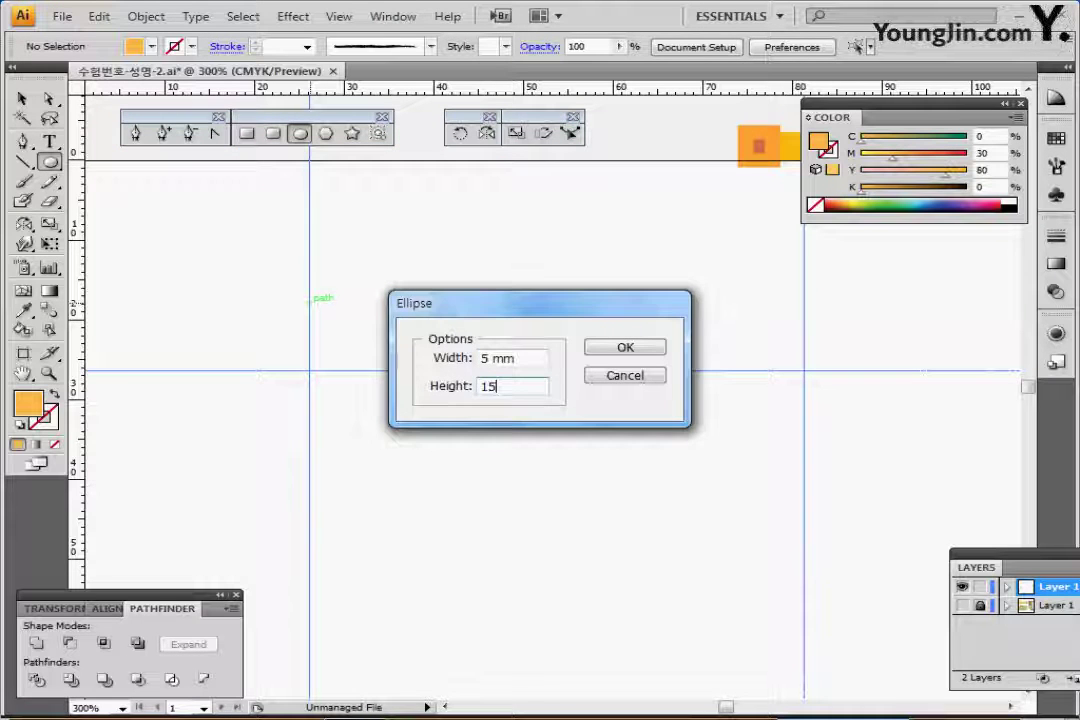
key(Return)
drag(336, 360, 309, 302)
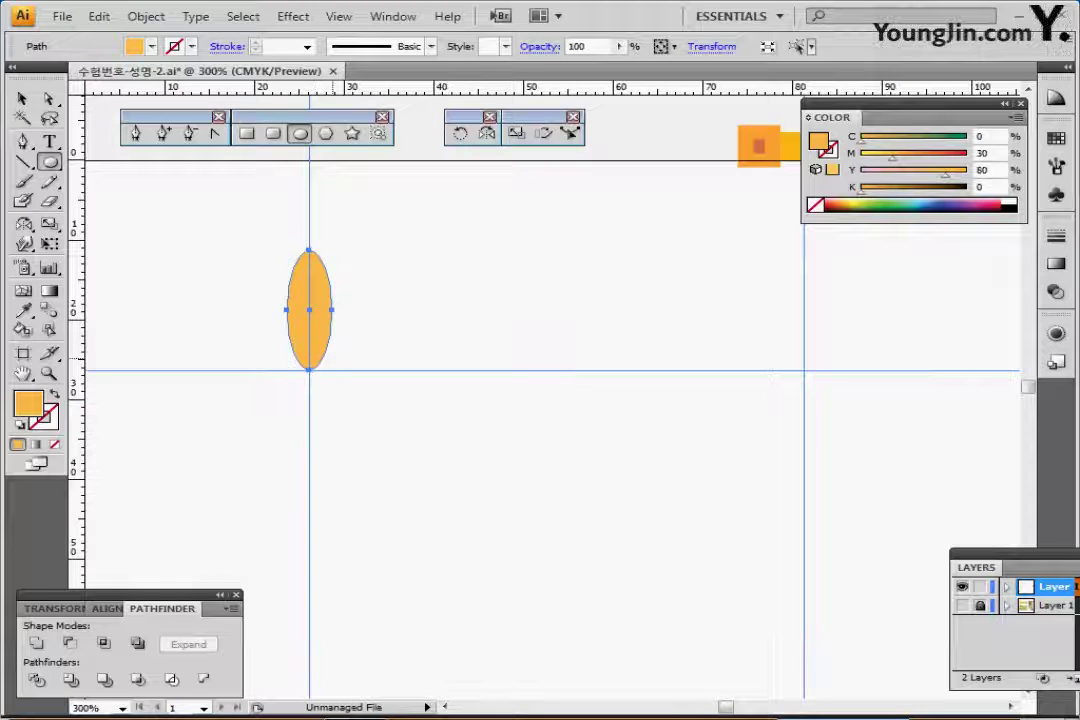
Convert the ellipse's bottom anchor point to a sharp corner to form a petal tip
key(ctrl+plus)
drag(503, 390, 326, 358)
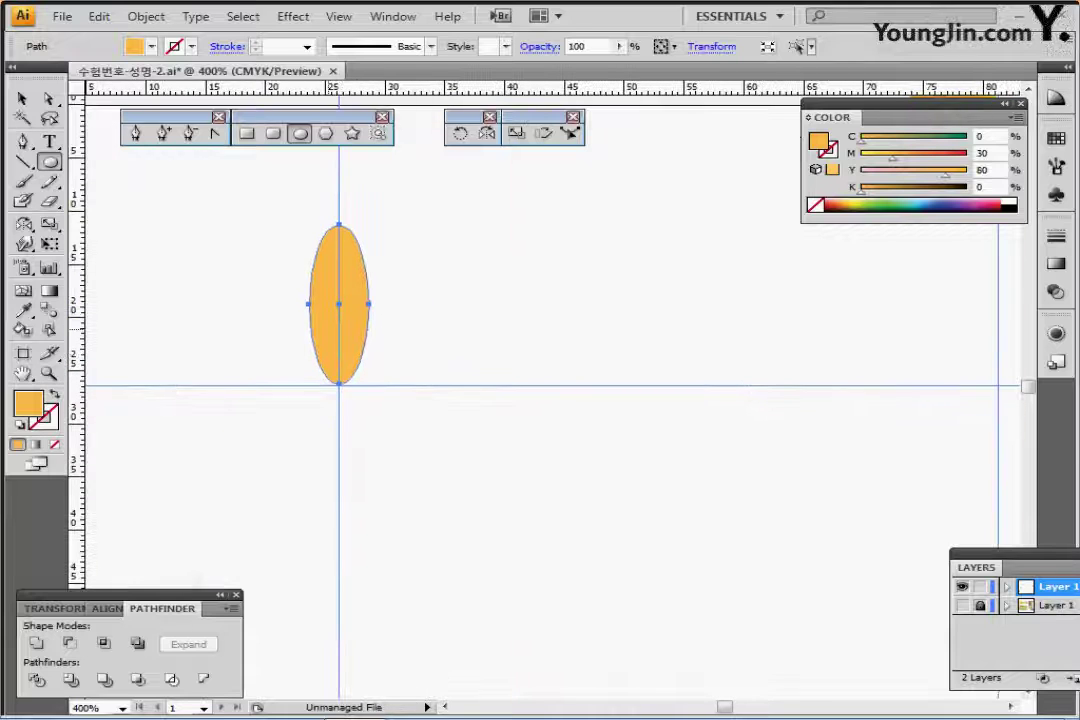
click(214, 133)
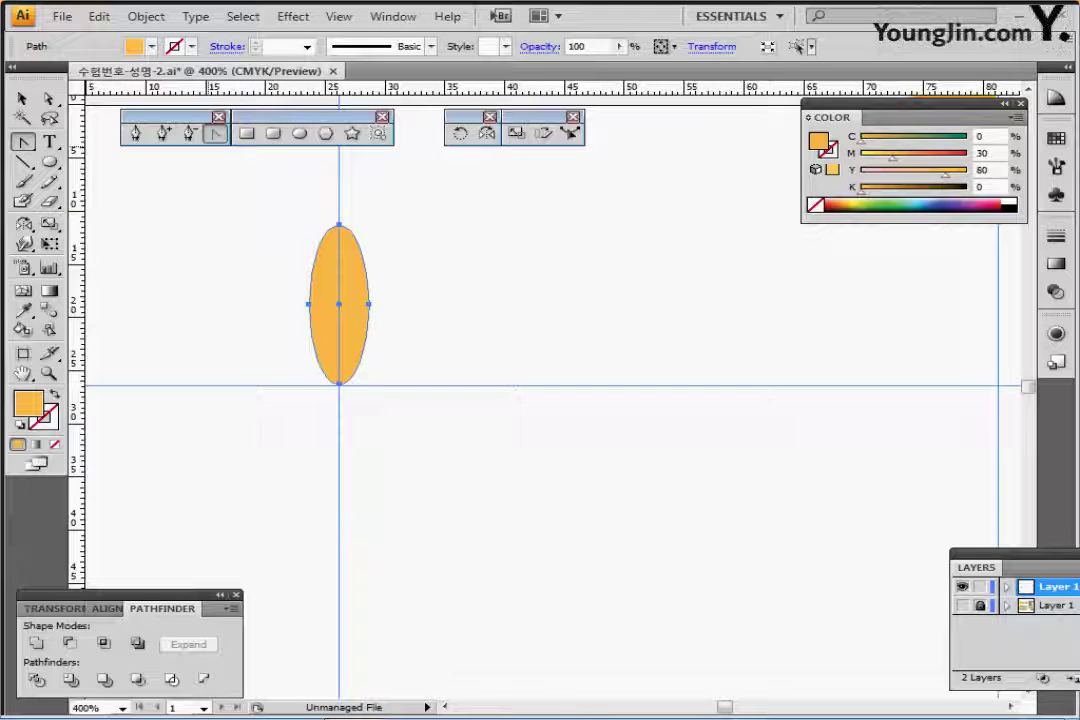
click(339, 383)
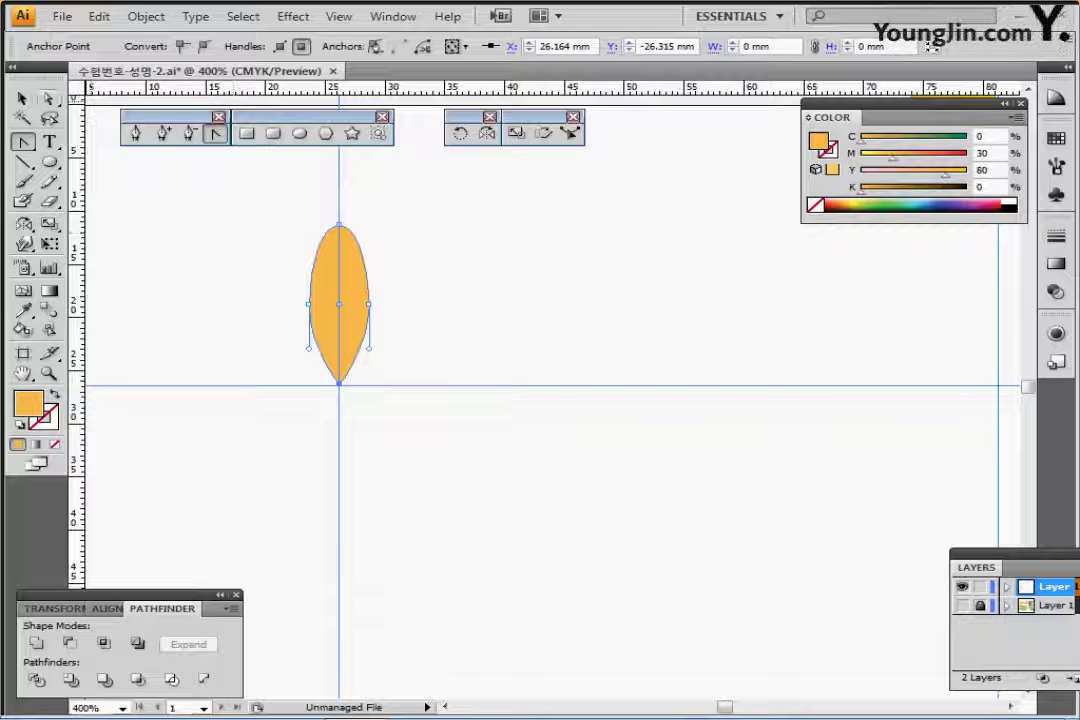
Move the petal's two side anchor points up, then nudge them slightly left to make the shape asymmetrical
click(49, 98)
drag(255, 265, 368, 284)
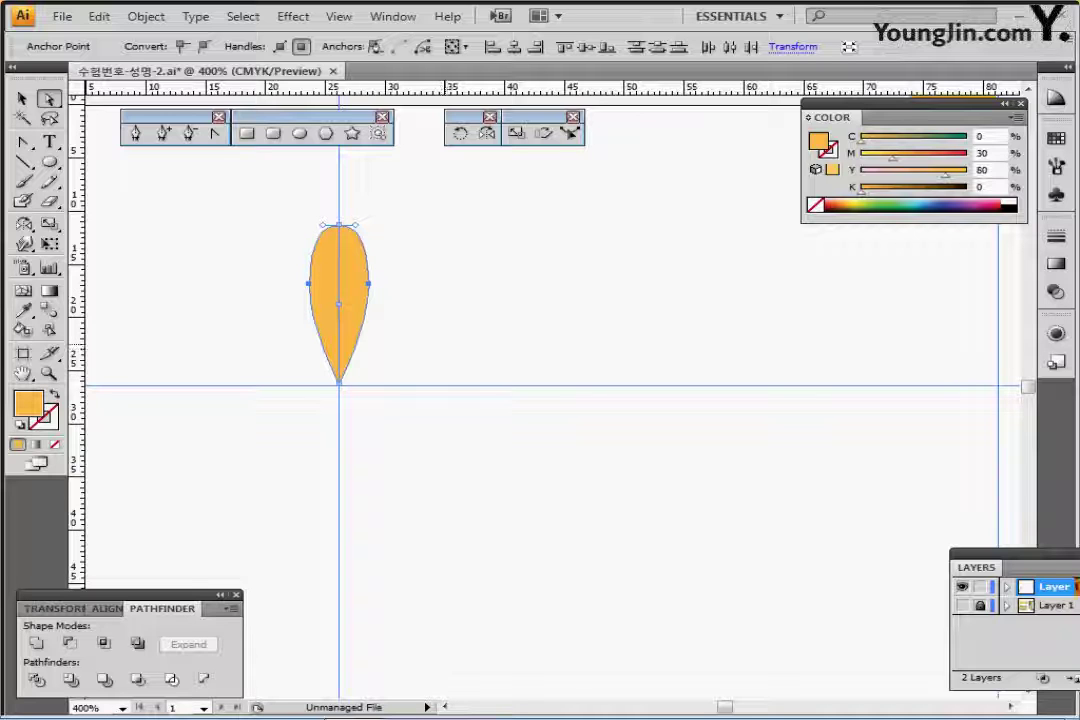
key(Left)
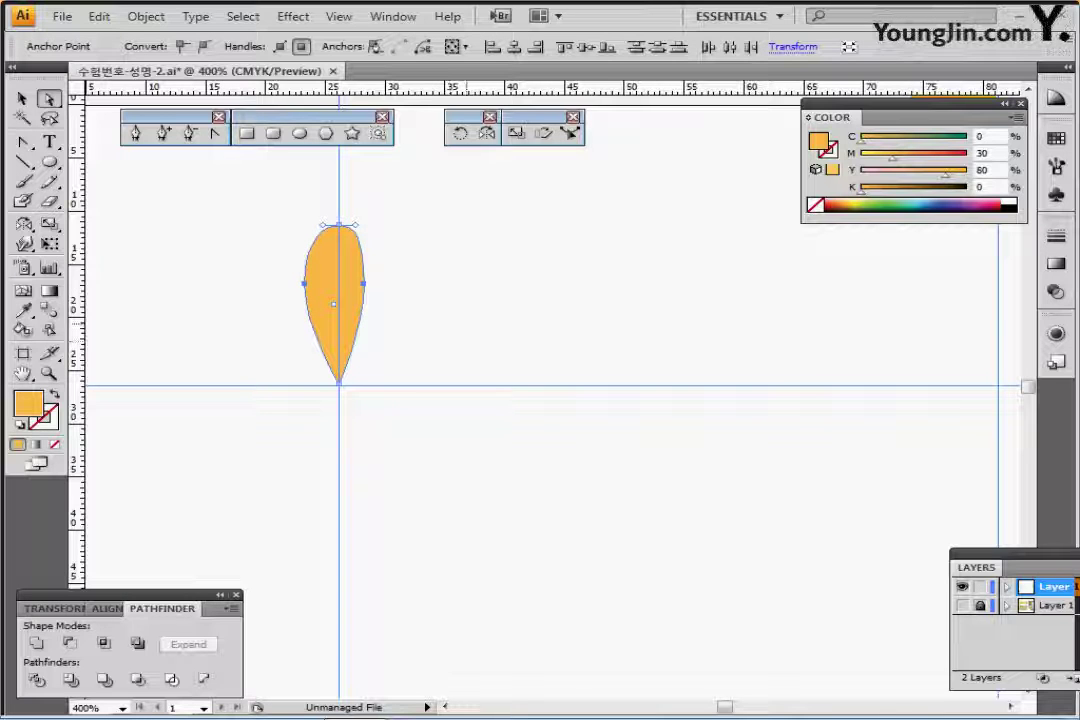
click(466, 323)
key(ctrl+shift+a)
Apply the tapered art brush to the petal's outline, remove its fill and set the stroke weight to 0.25 pt
click(334, 300)
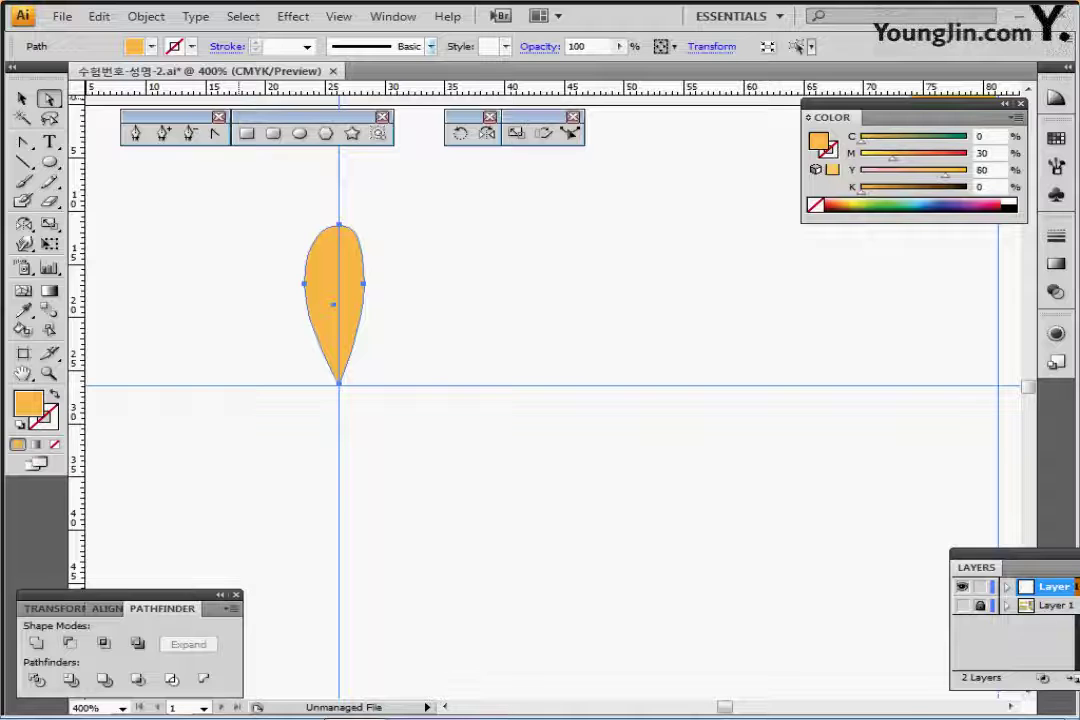
click(431, 46)
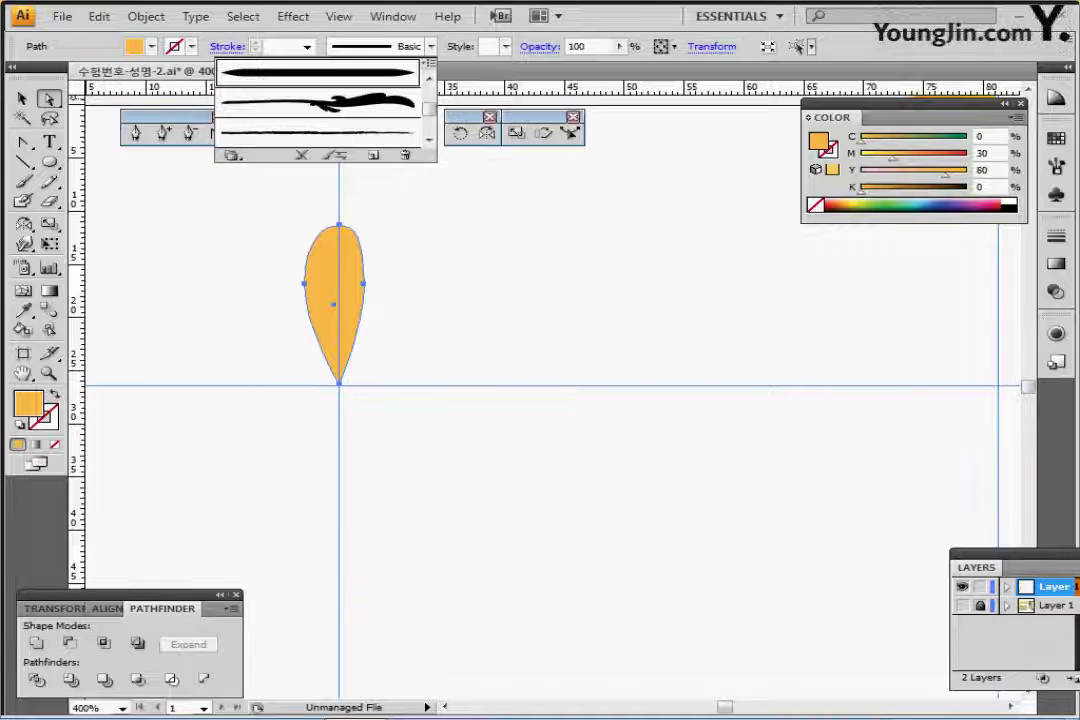
click(350, 100)
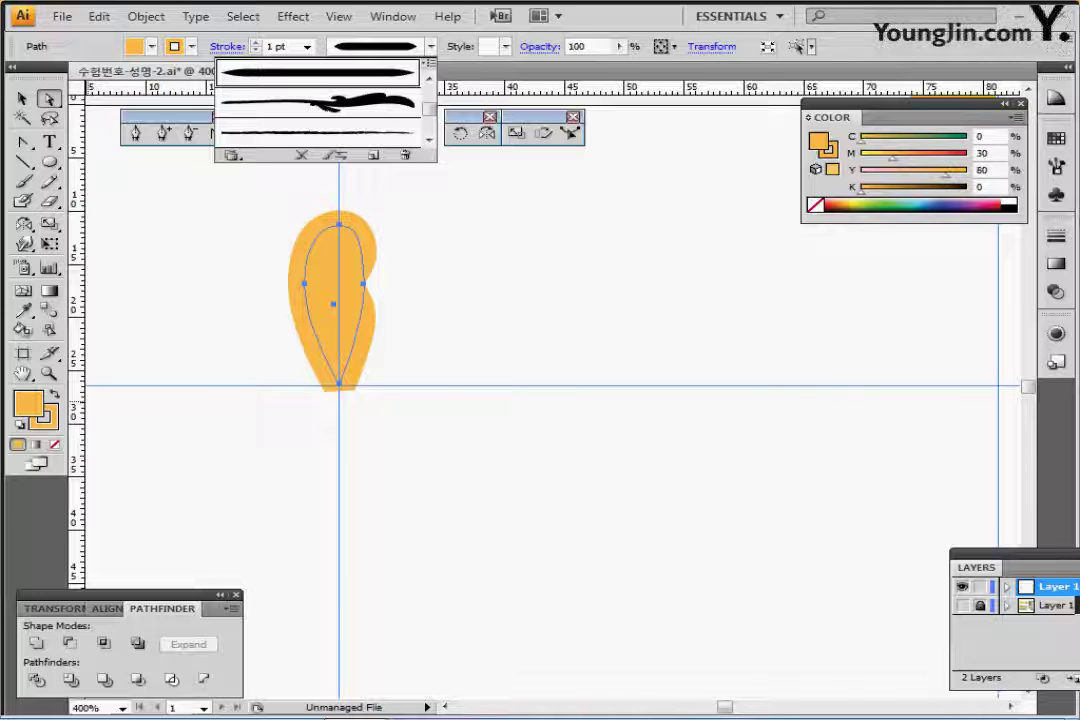
click(28, 404)
click(55, 445)
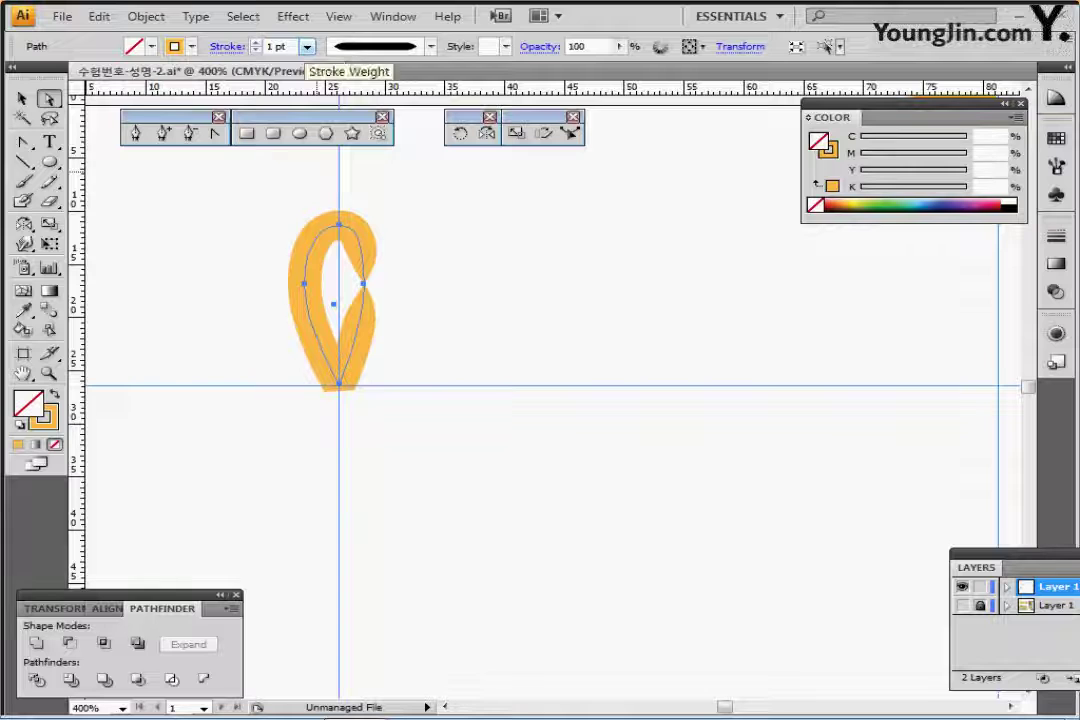
click(307, 47)
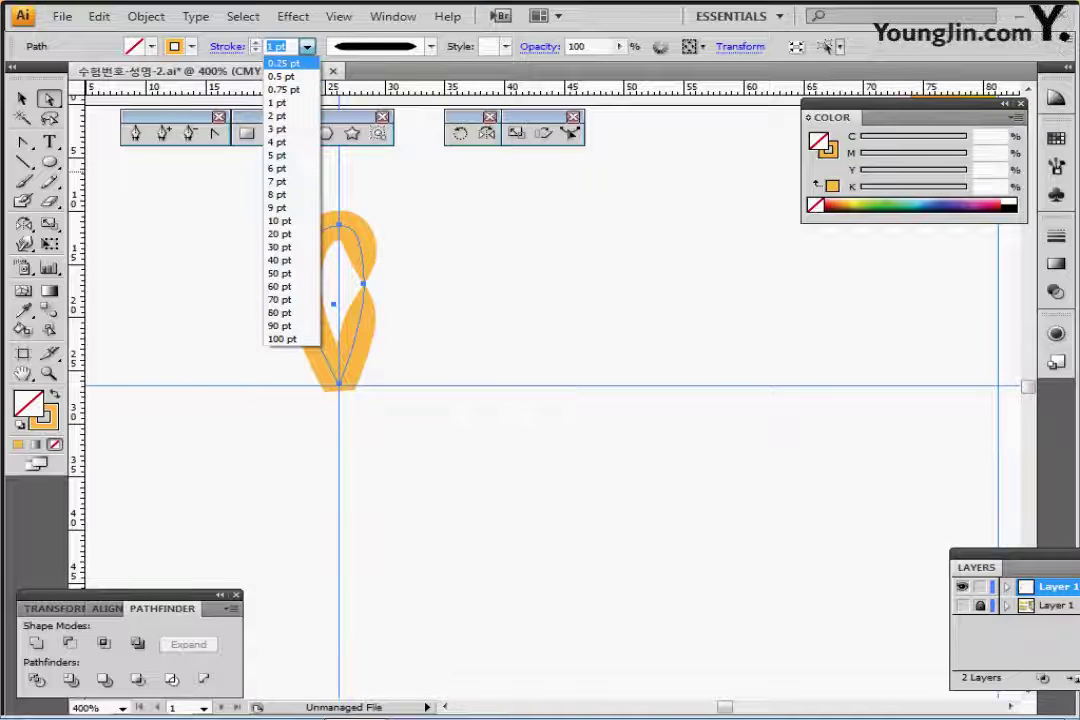
click(284, 63)
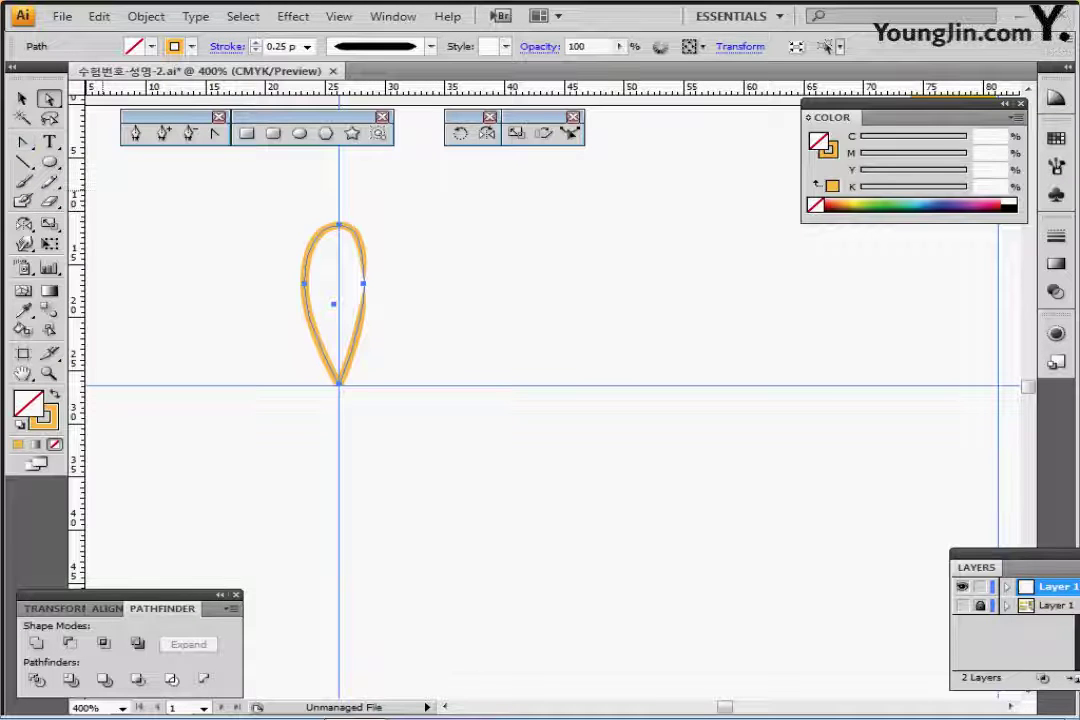
Cut the petal's path at its bottom anchor point with the Scissors tool
click(48, 201)
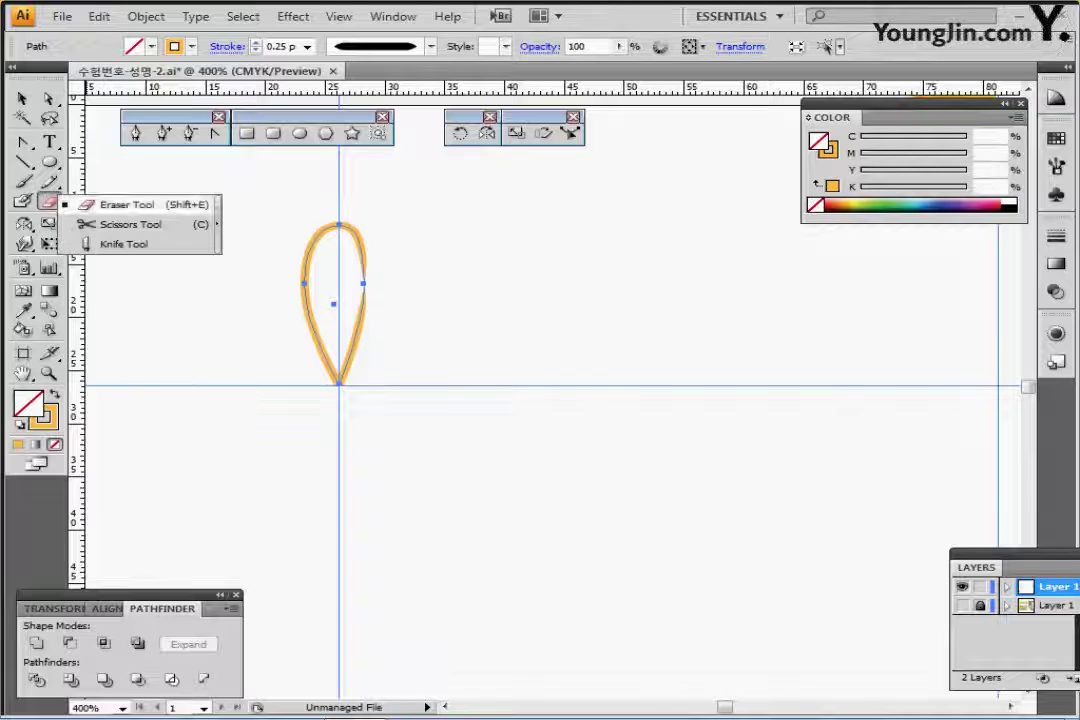
click(125, 224)
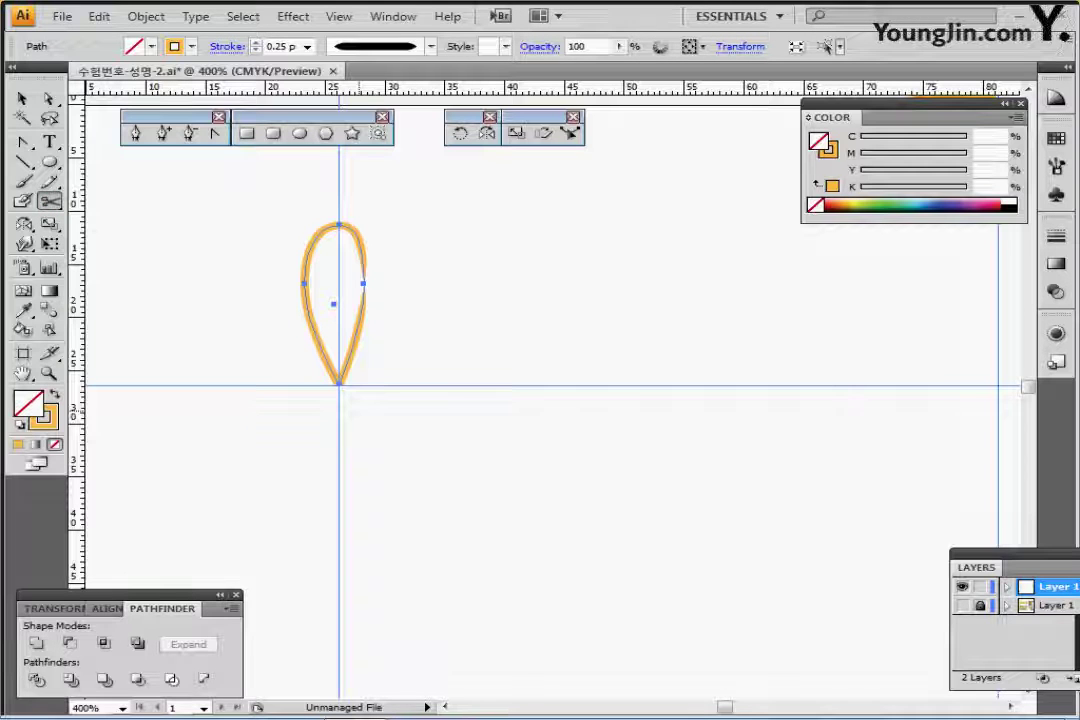
click(340, 382)
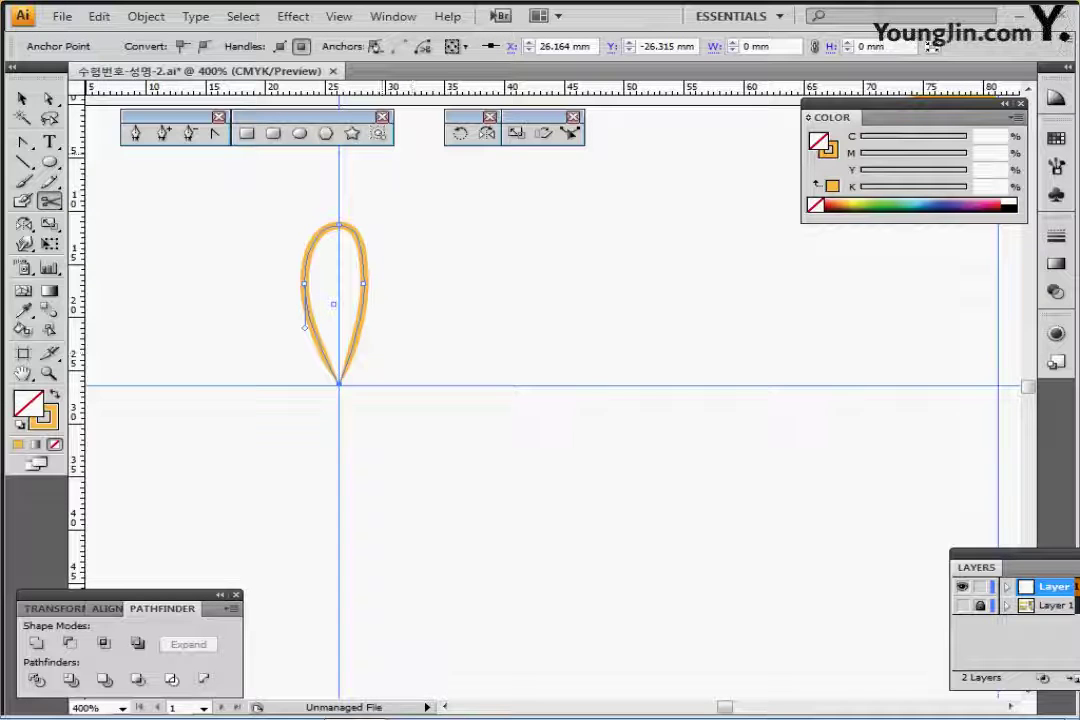
Create a copy of the whole petal rotated 45° around its bottom tip
drag(248, 197, 400, 407)
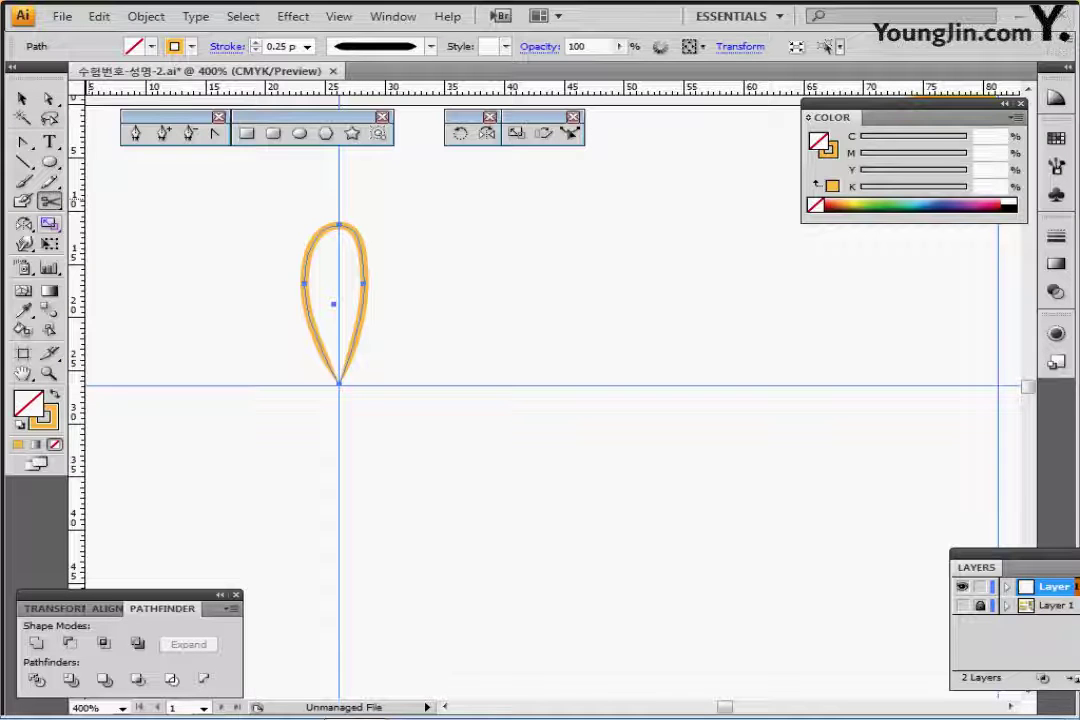
click(459, 133)
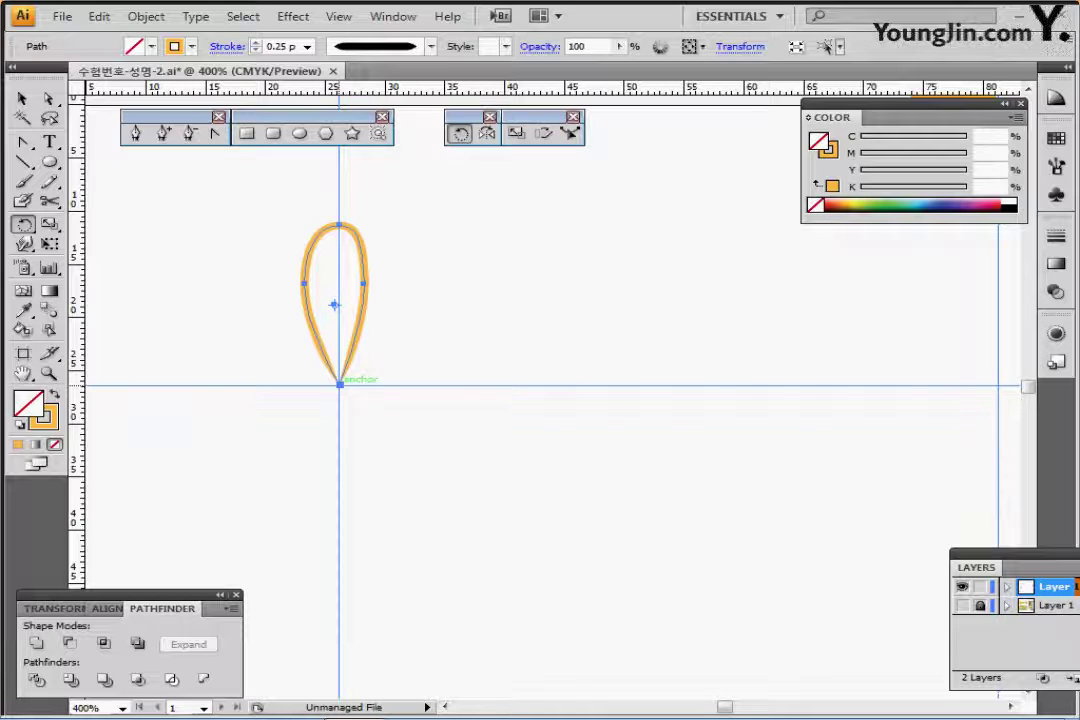
alt+click(340, 382)
text(45)
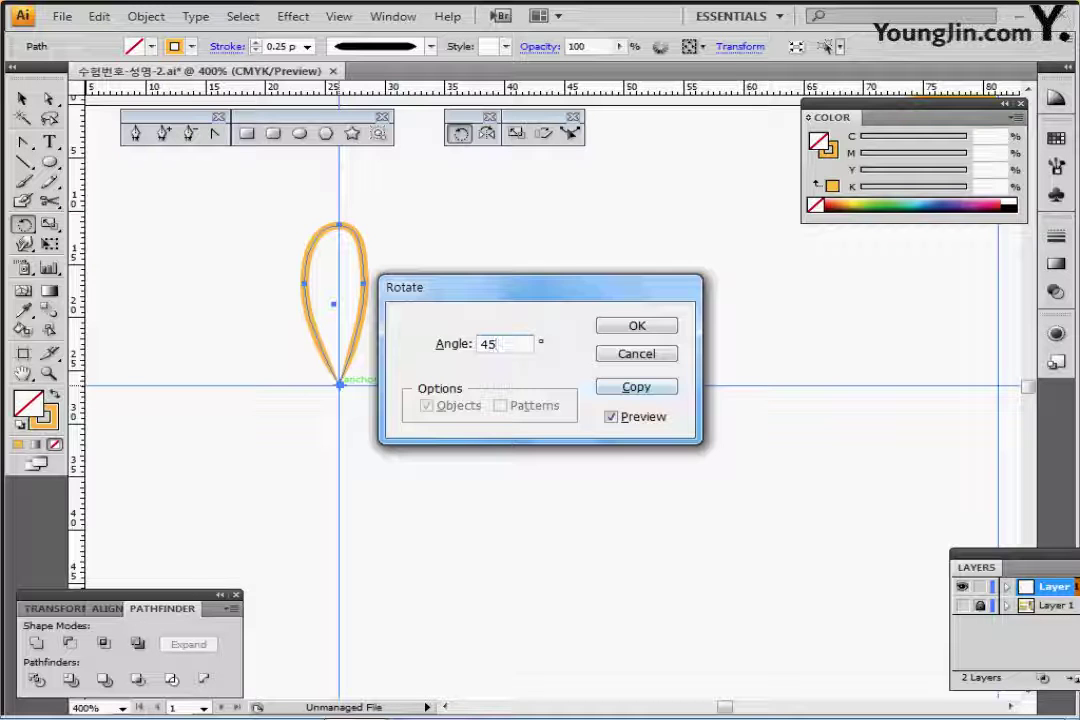
key(Tab)
key(Return)
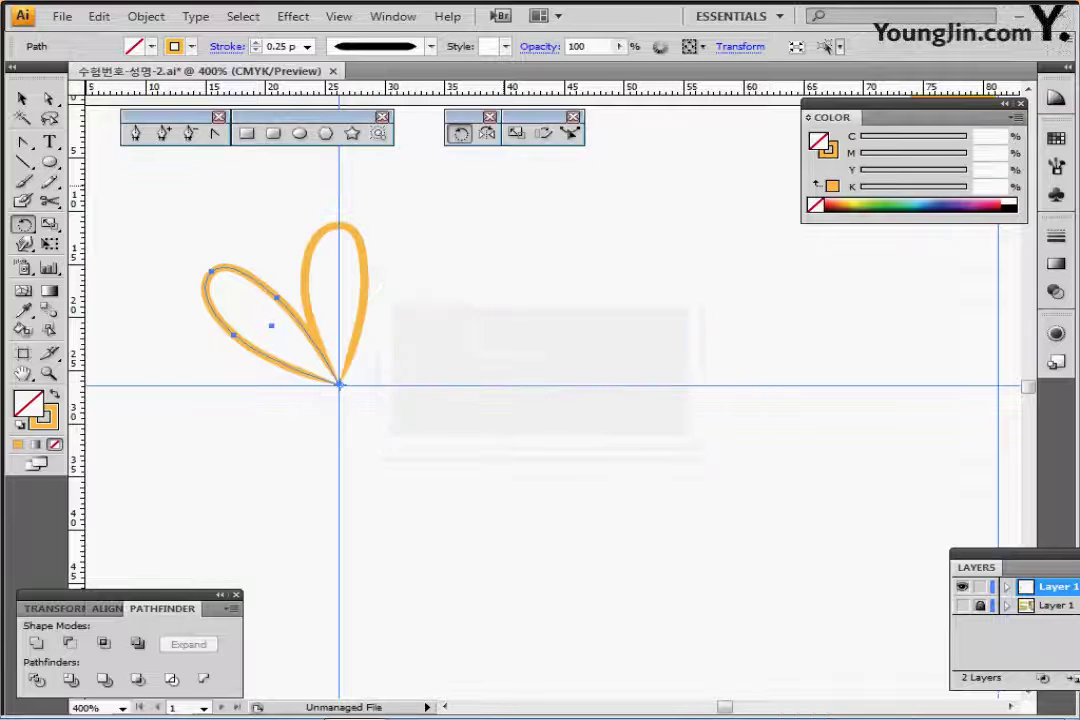
Repeat the 45° rotated copy six more times to complete the eight-petal flower
key(ctrl+d)
key(ctrl+d)
key(ctrl+d)
key(ctrl+d)
key(ctrl+d)
key(ctrl+d)
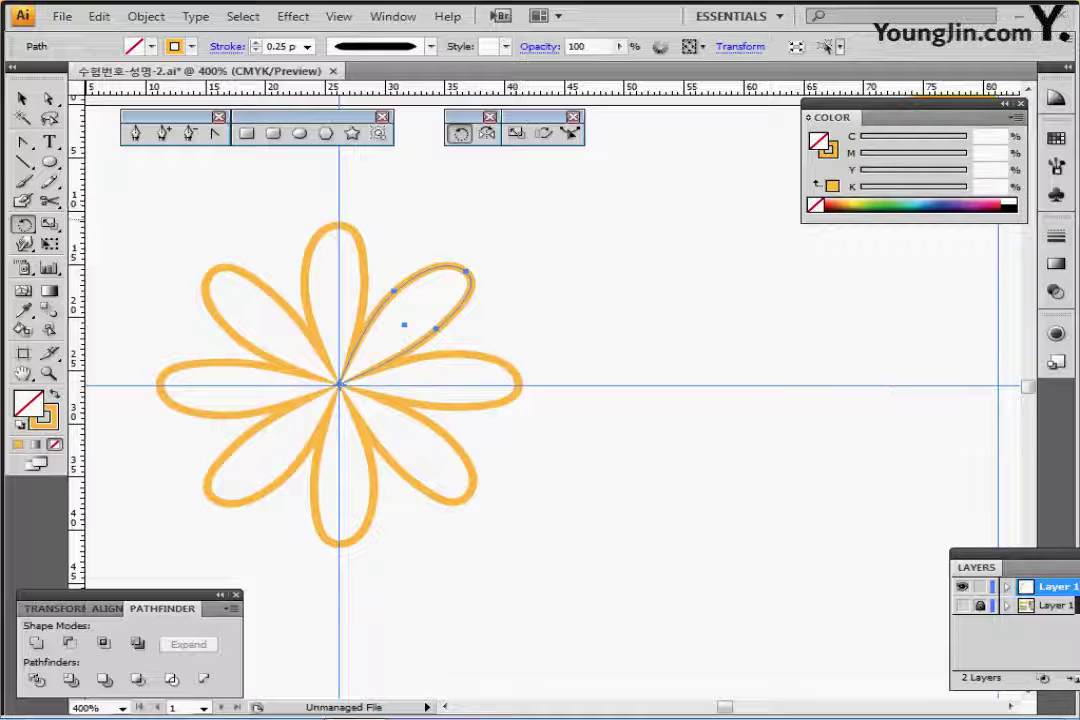
Select all eight petals and create a copy scaled uniformly to 120%
click(22, 98)
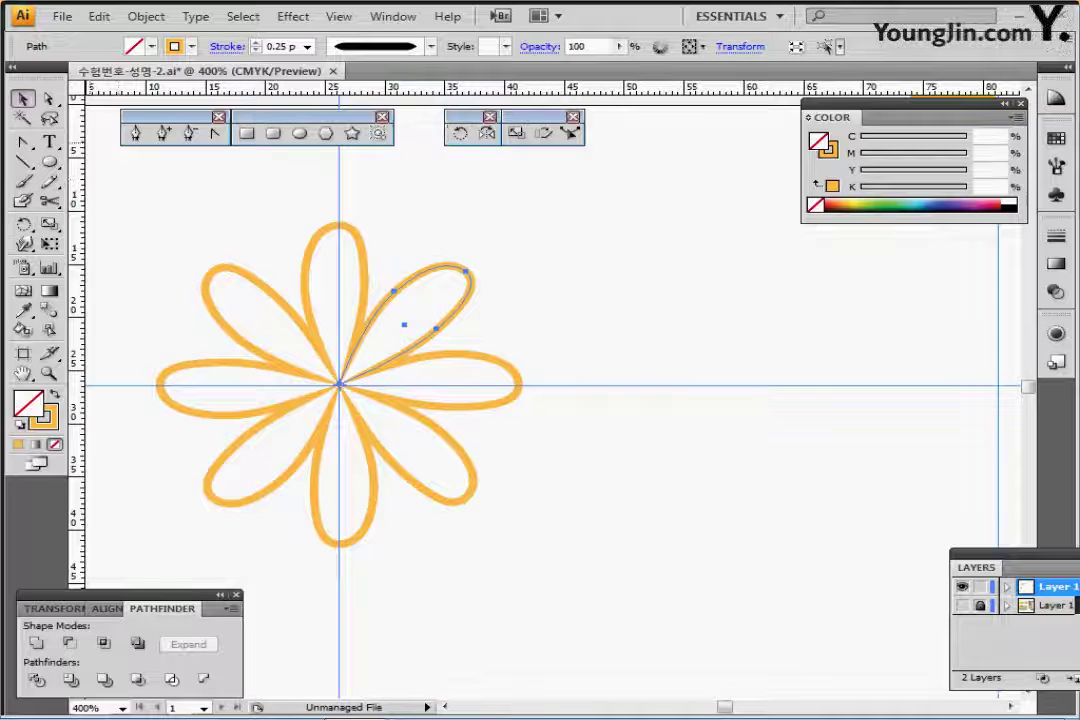
drag(177, 229, 436, 497)
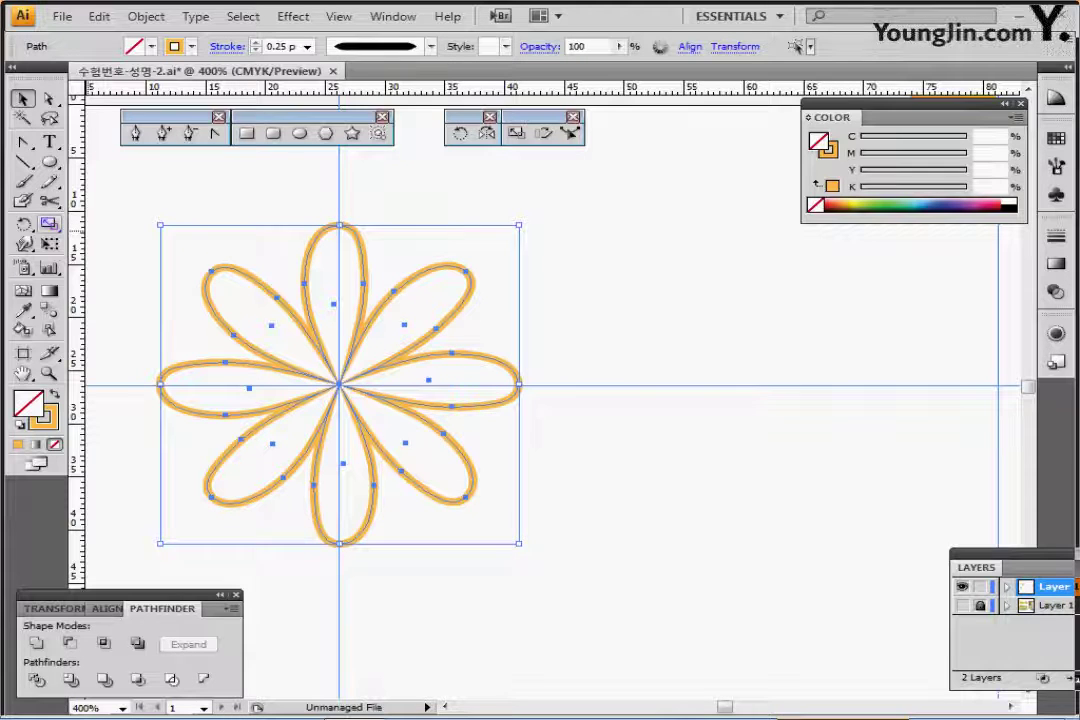
double_click(48, 224)
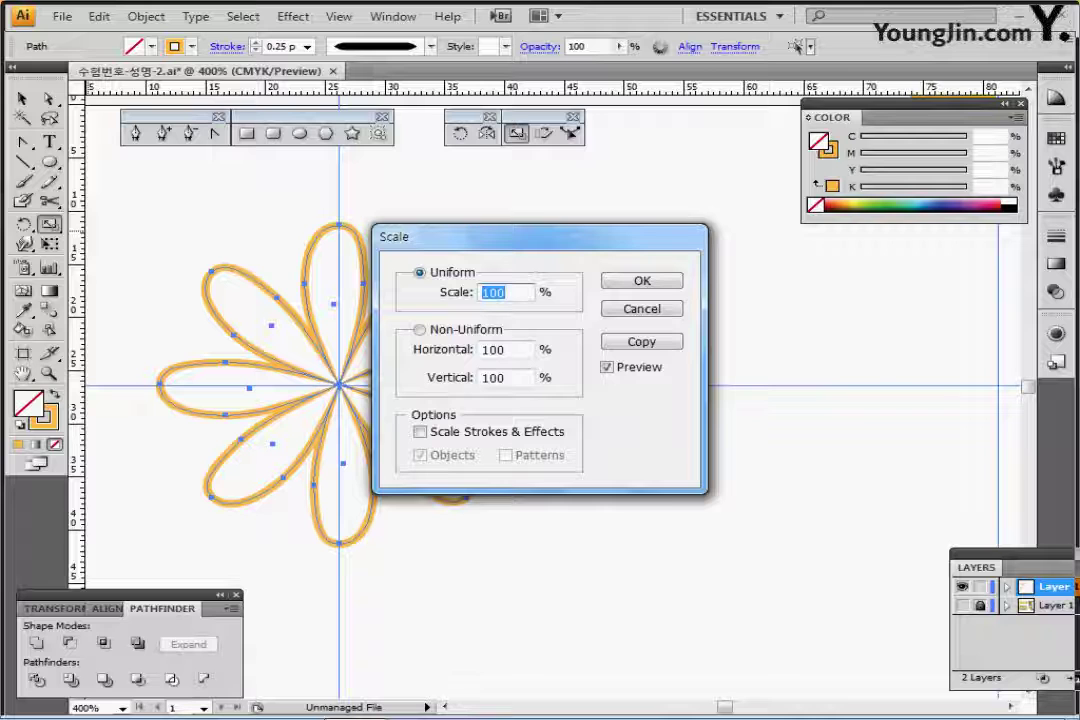
text(120)
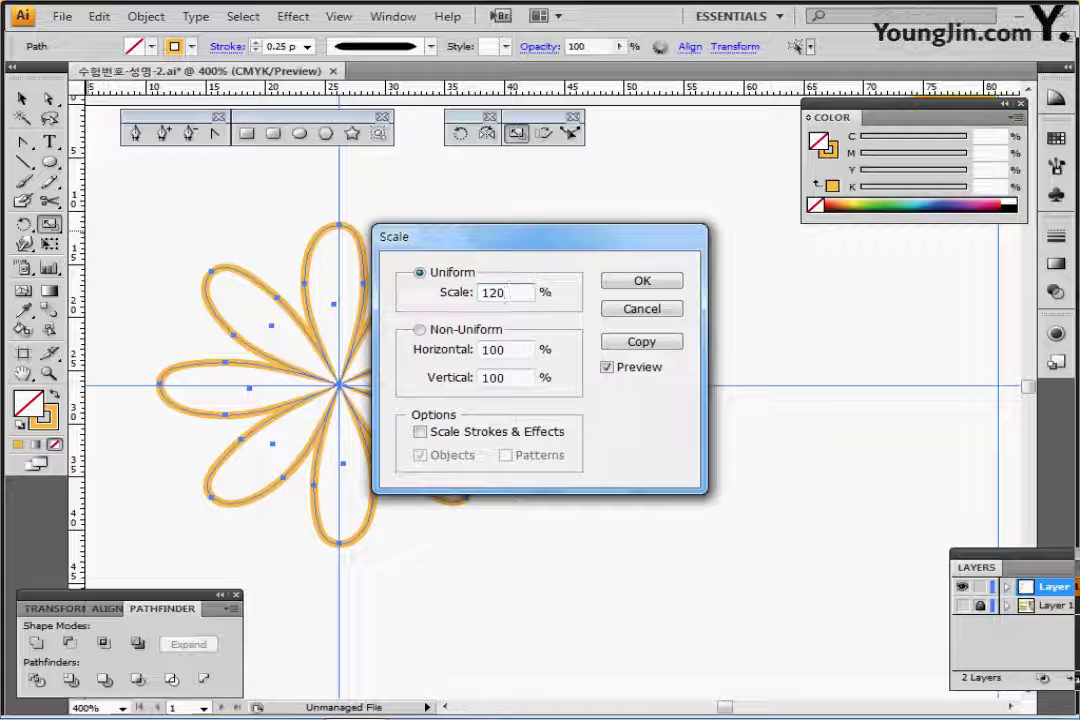
key(Tab)
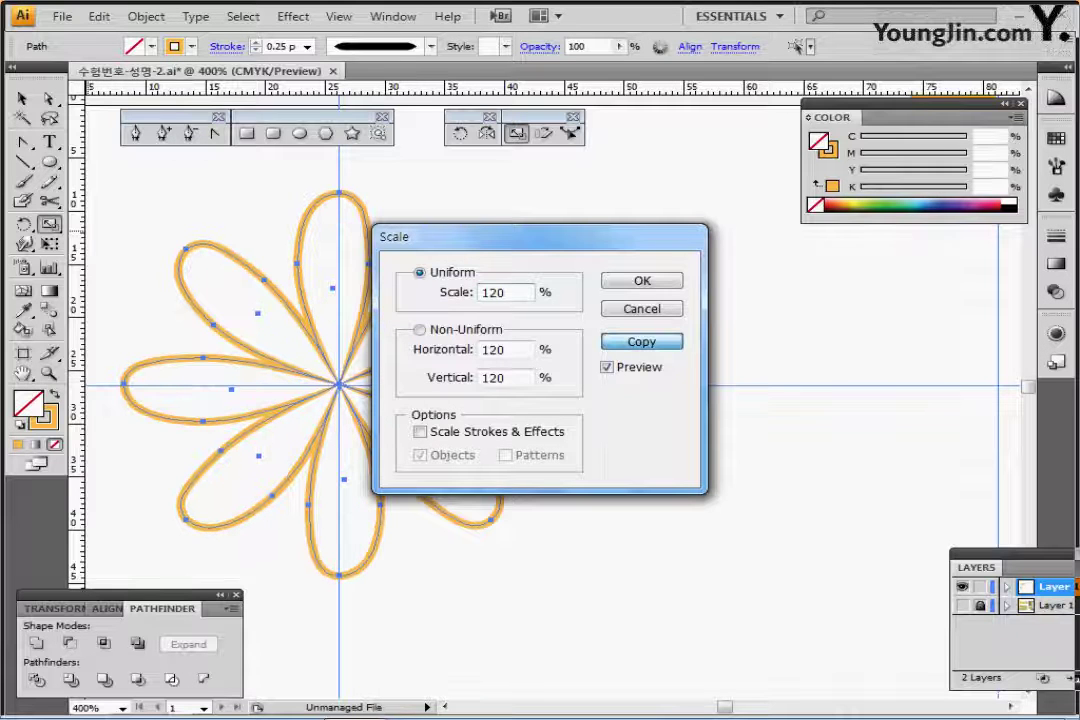
click(641, 341)
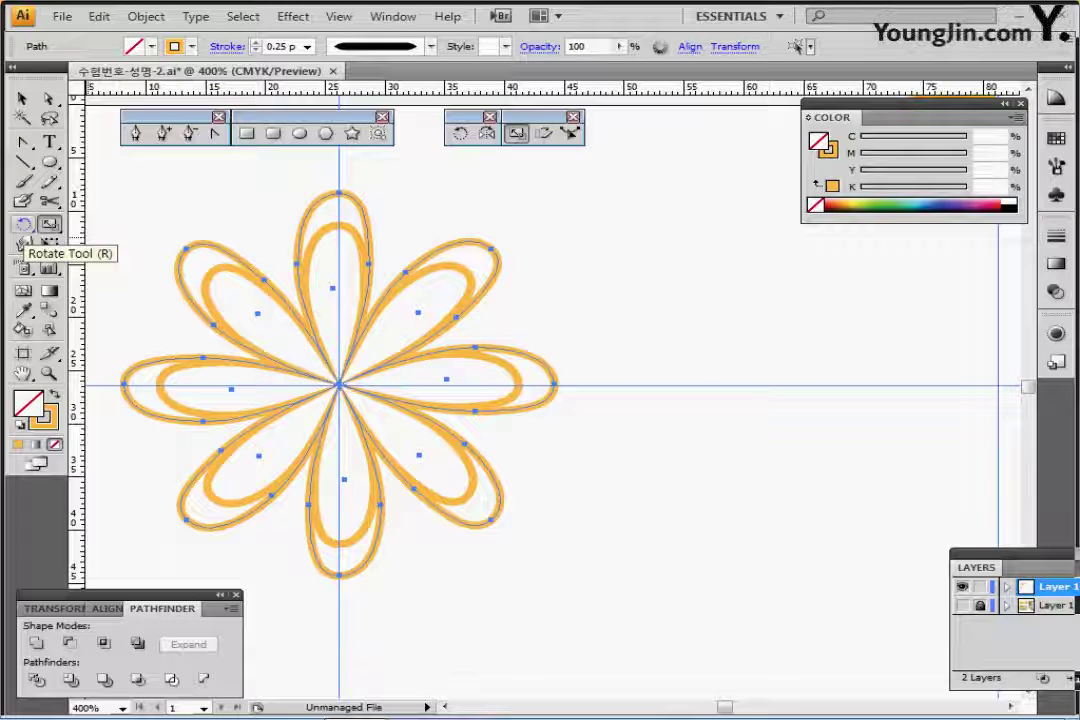
Rotate the enlarged petal set by 20° around the flower's centre
double_click(22, 226)
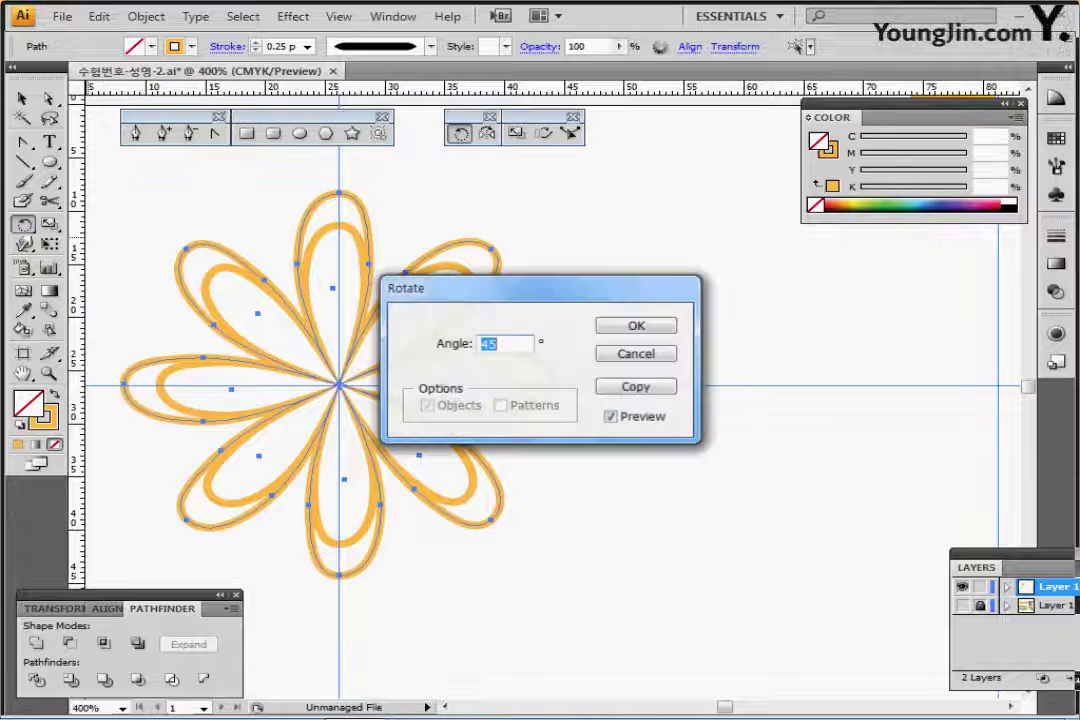
text(20)
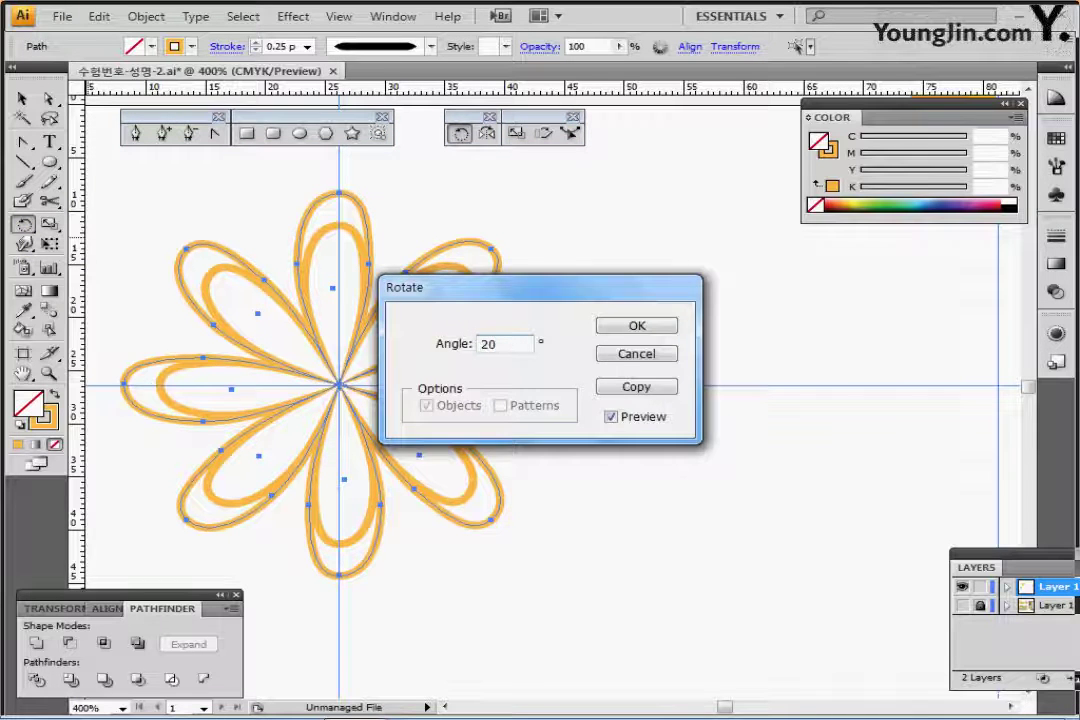
key(alt+Return)
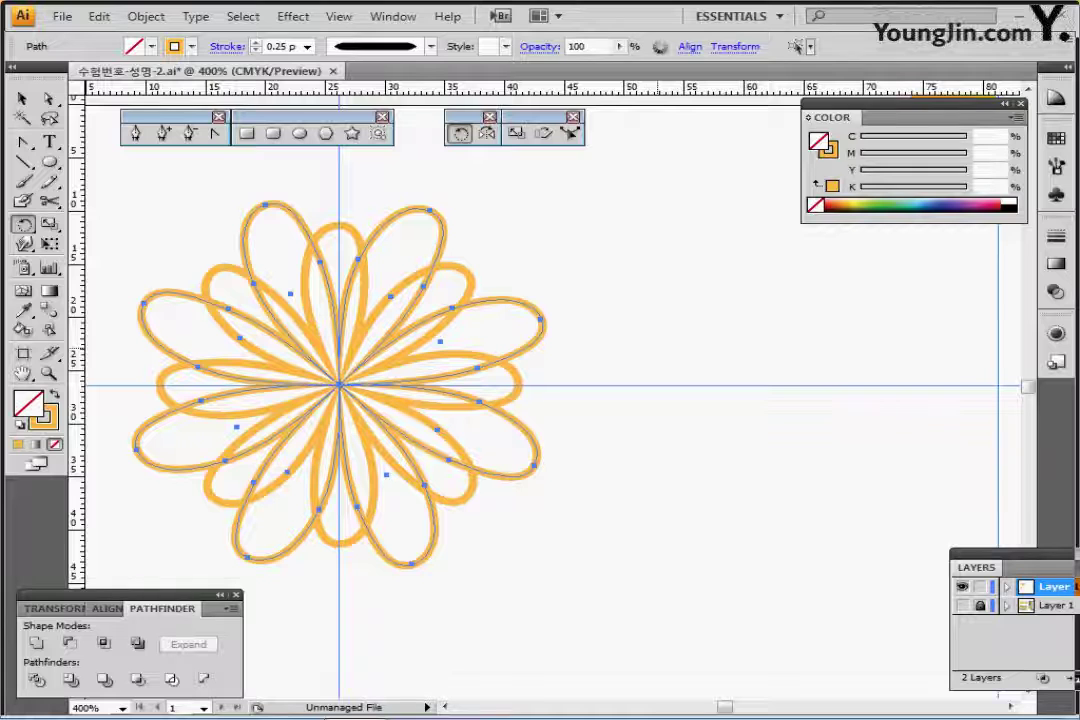
key(ctrl)
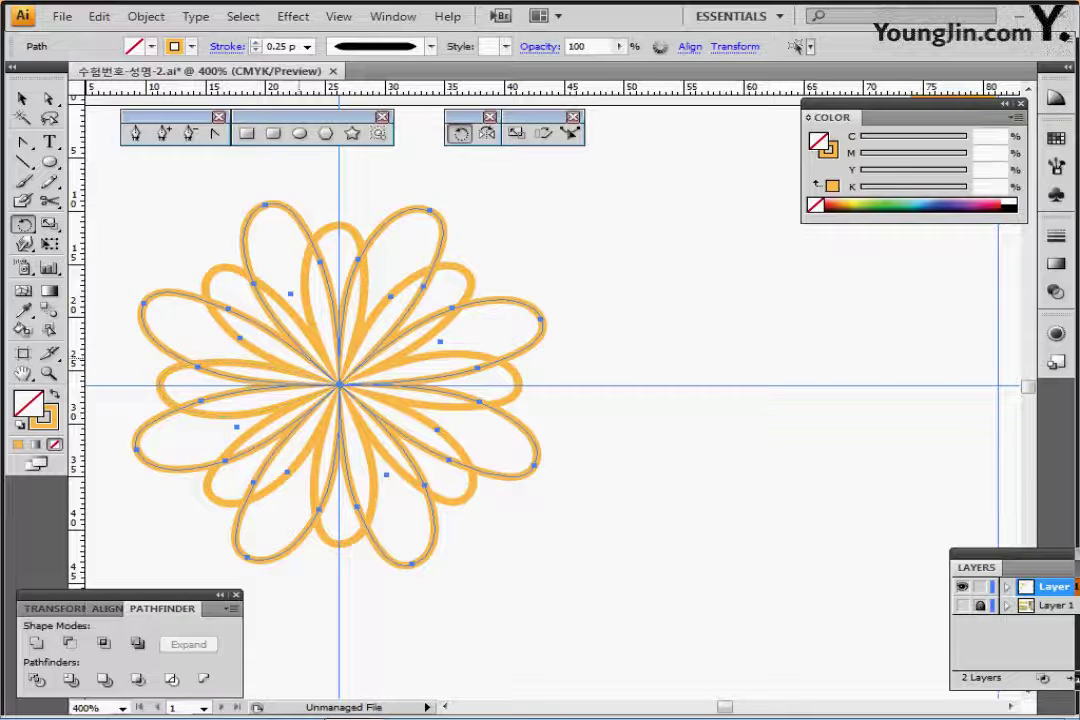
ctrl+click(354, 394)
key(ctrl+minus)
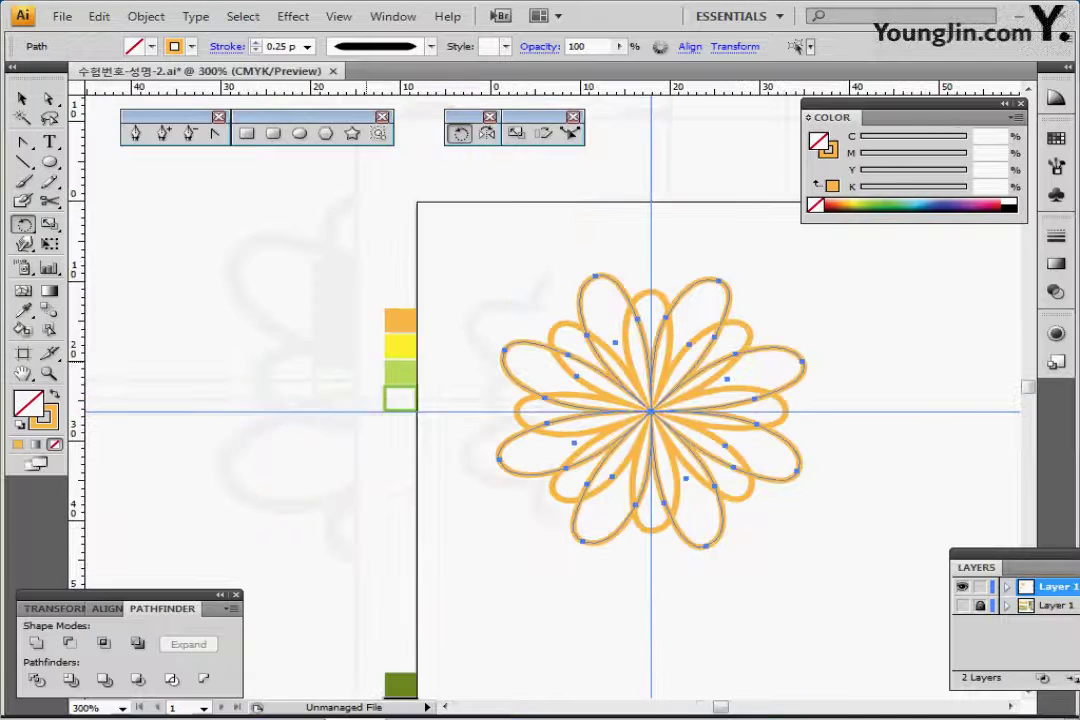
Fill the enlarged, rotated petal set with the yellow swatch's colour and no stroke
key(i)
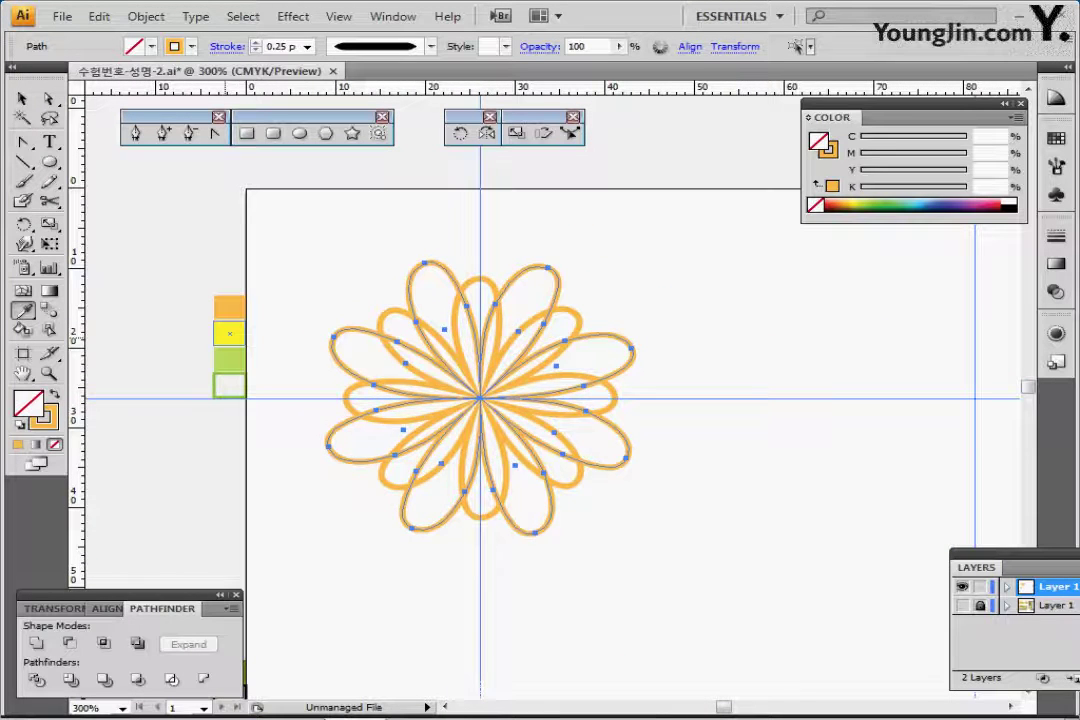
click(229, 334)
drag(505, 384, 385, 322)
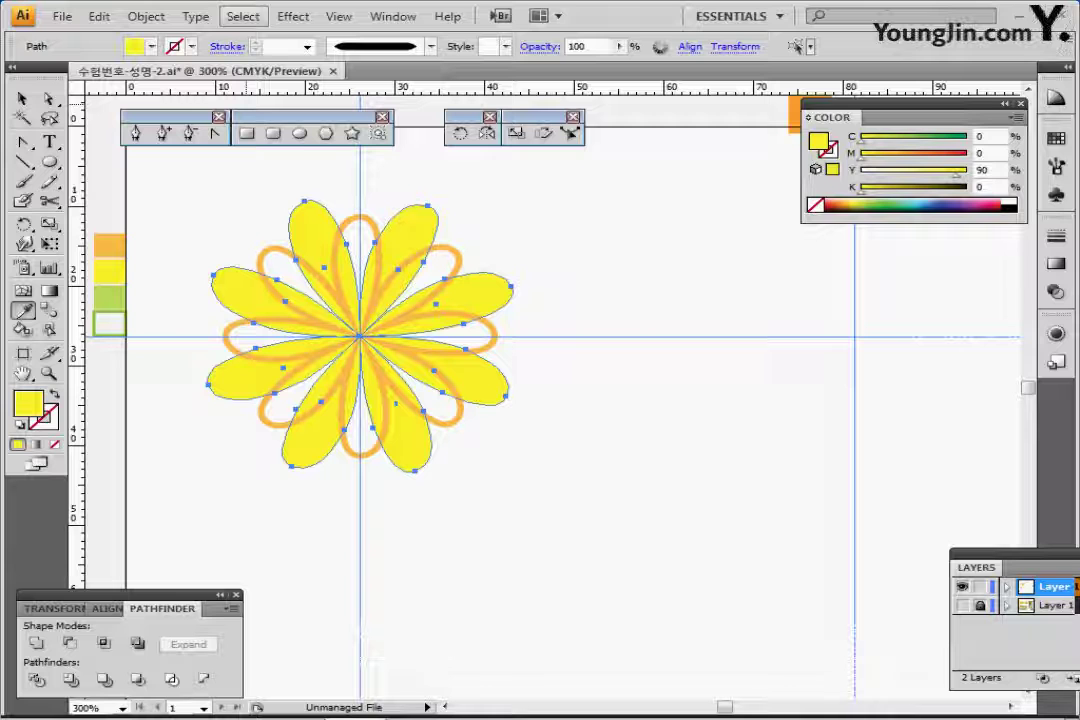
Select all the inner petals sharing the same orange outline and expand their brush appearance into filled shapes
click(243, 16)
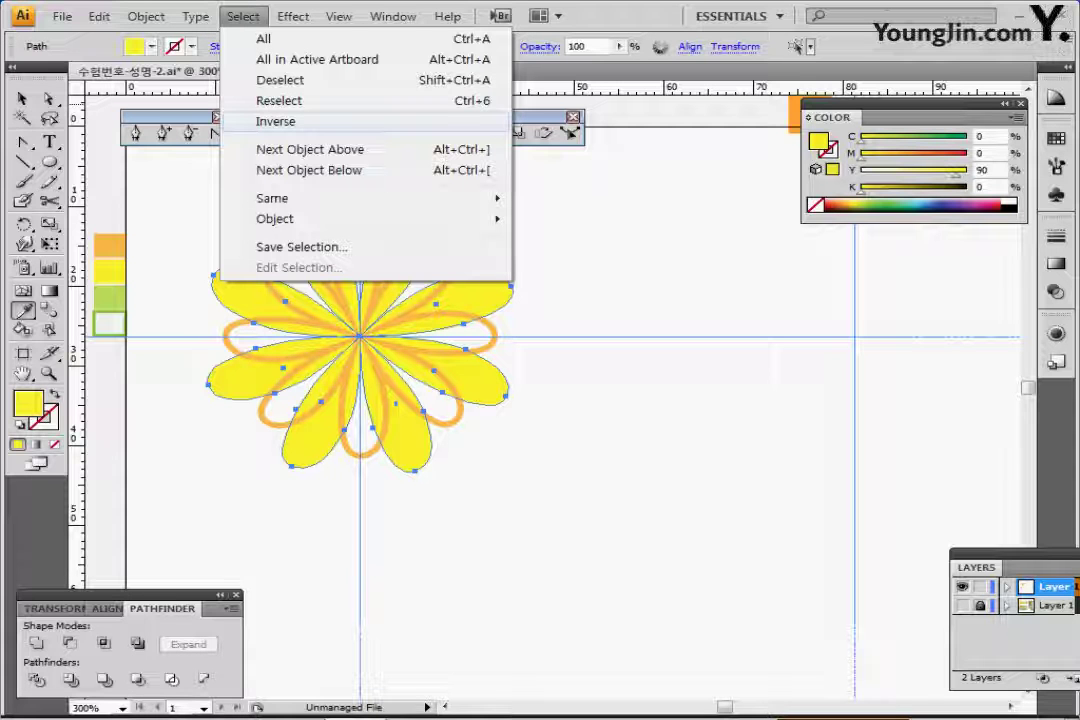
click(22, 98)
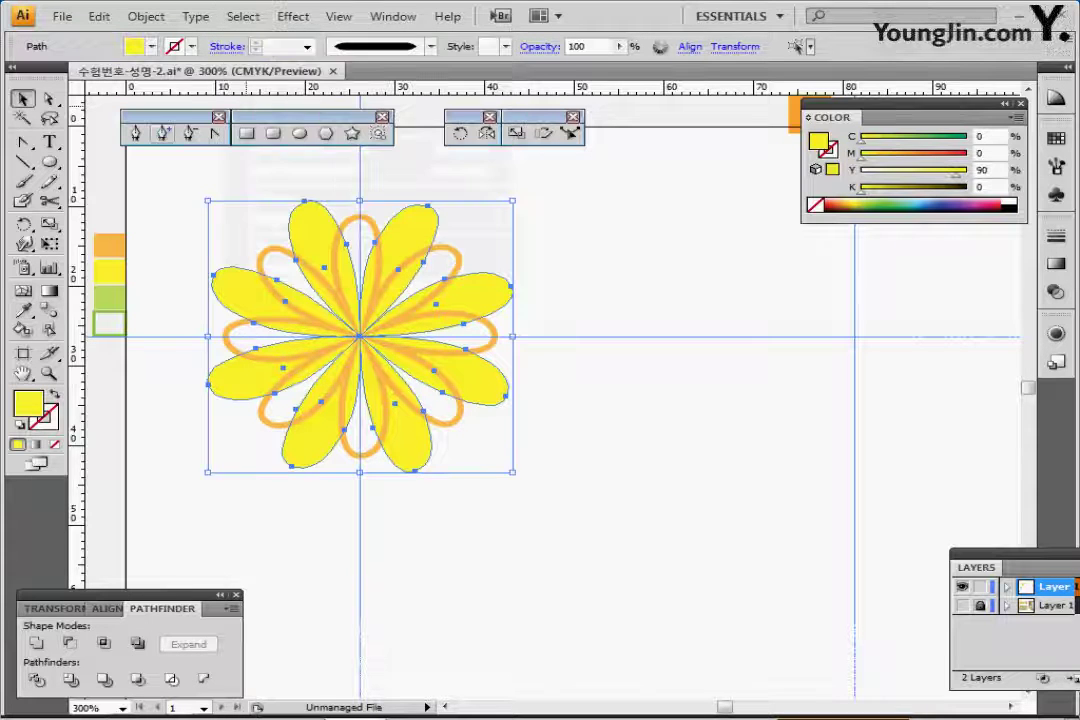
click(205, 192)
click(262, 260)
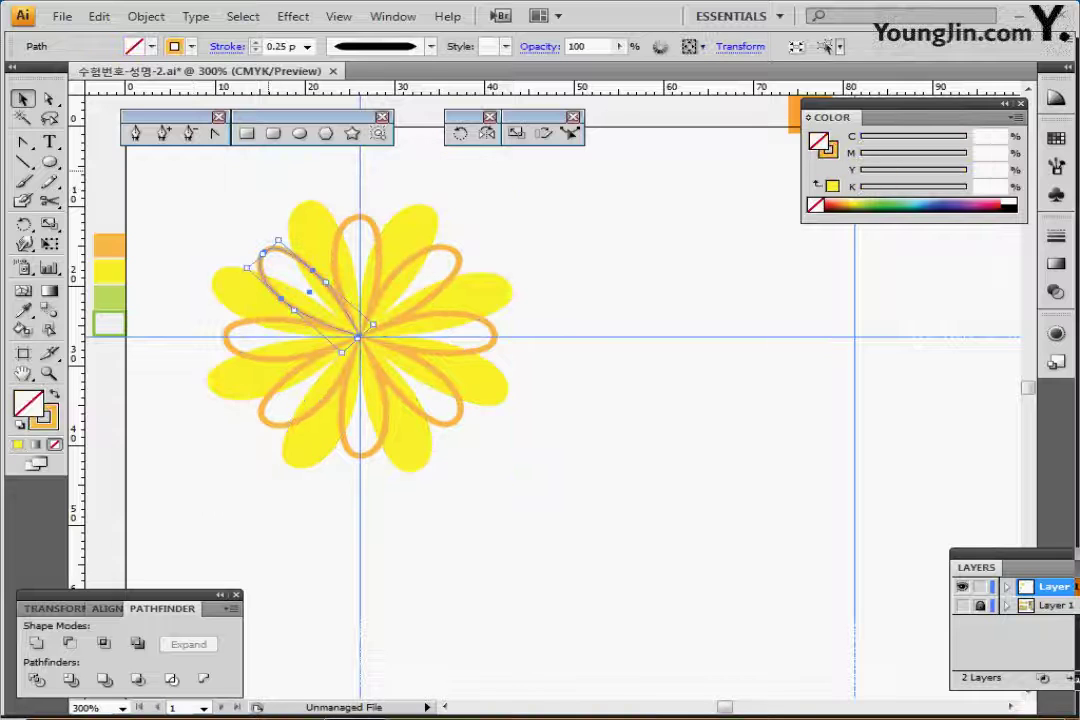
click(243, 16)
key(Right)
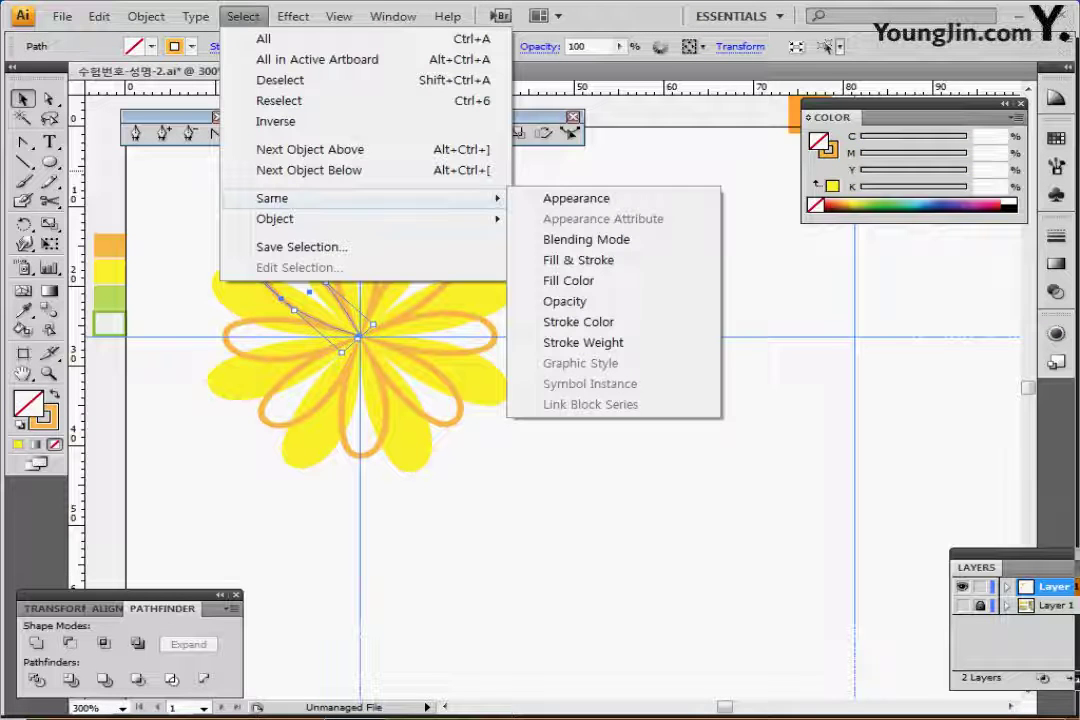
key(Down)
key(Down)
key(Down)
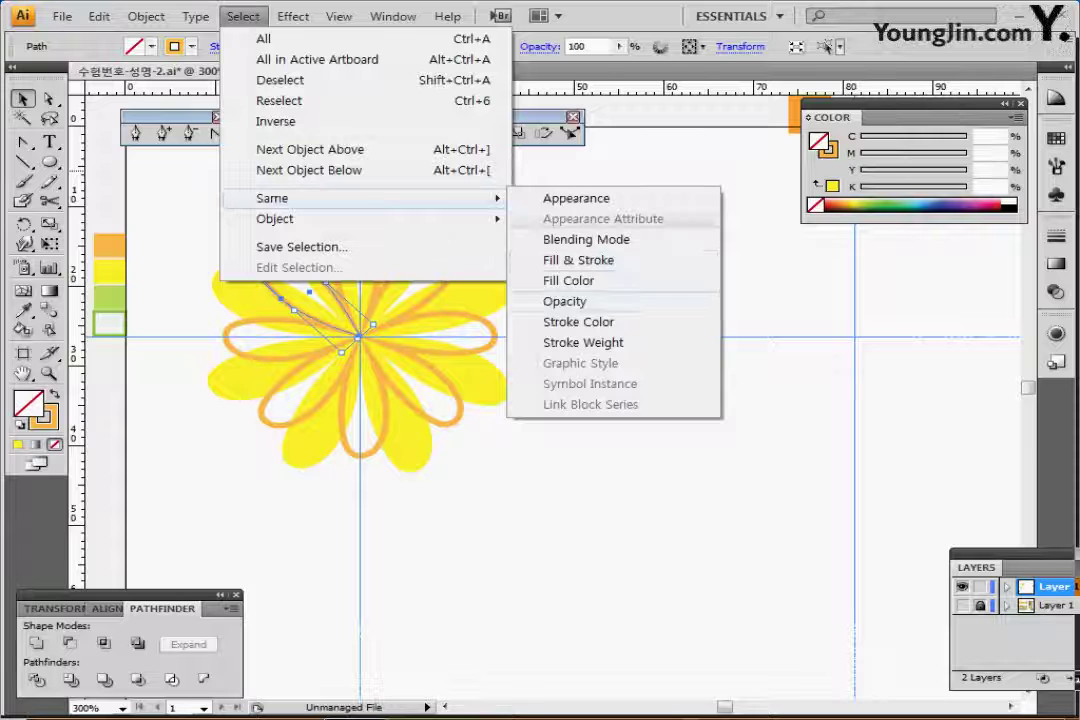
key(Return)
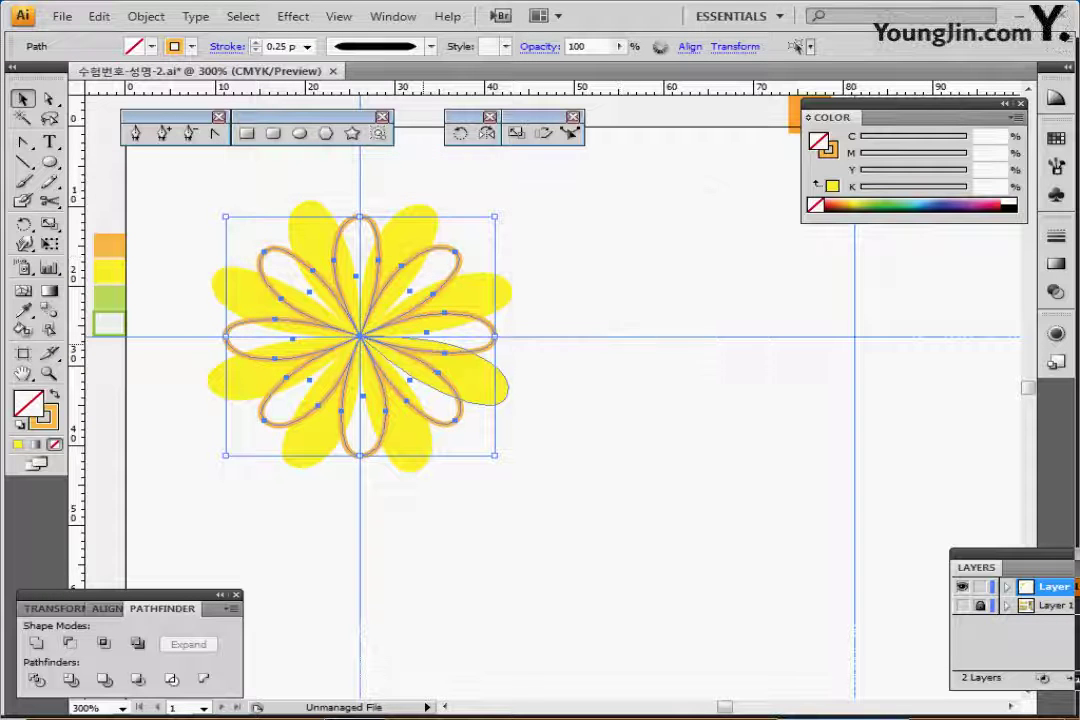
key(alt+o)
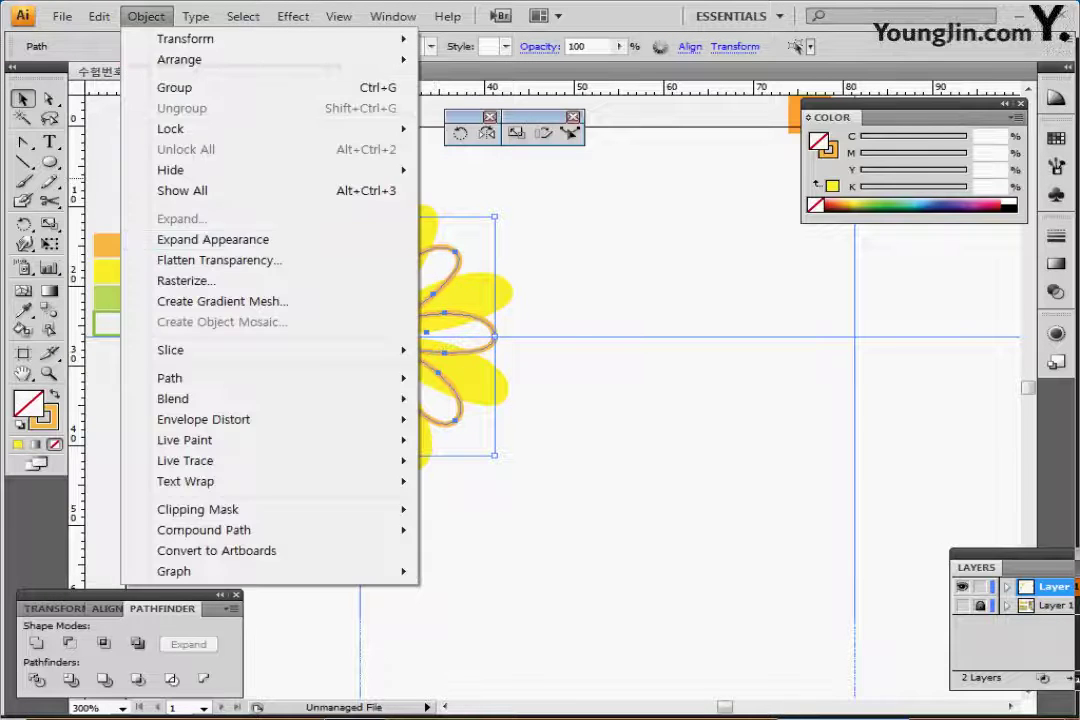
key(Return)
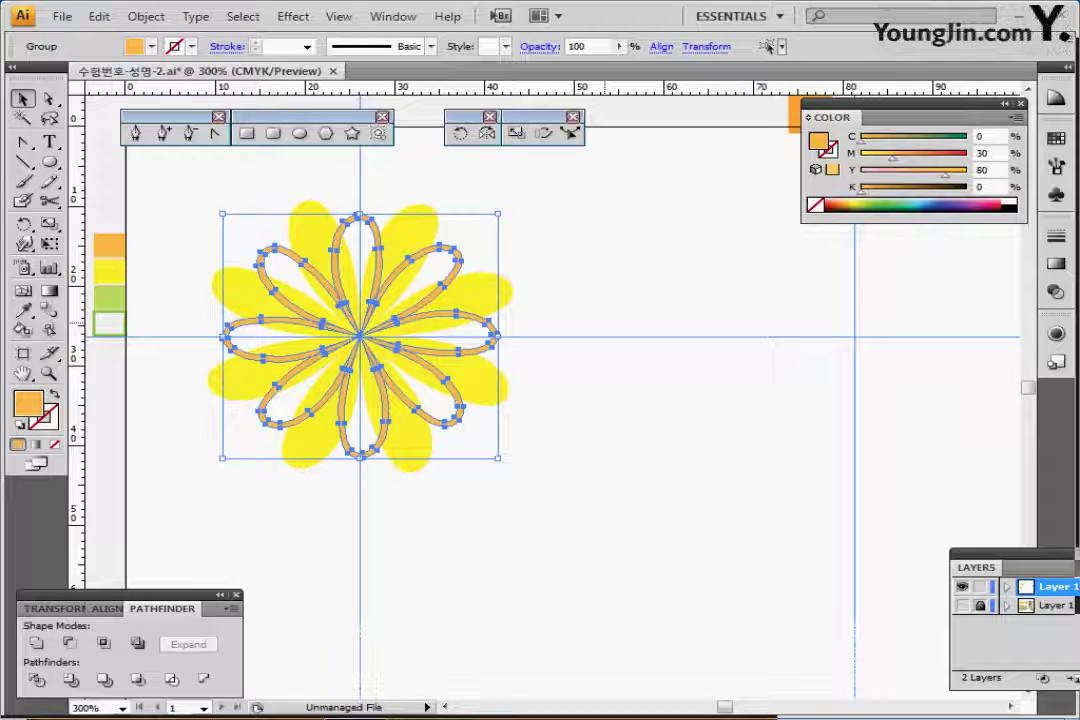
click(605, 323)
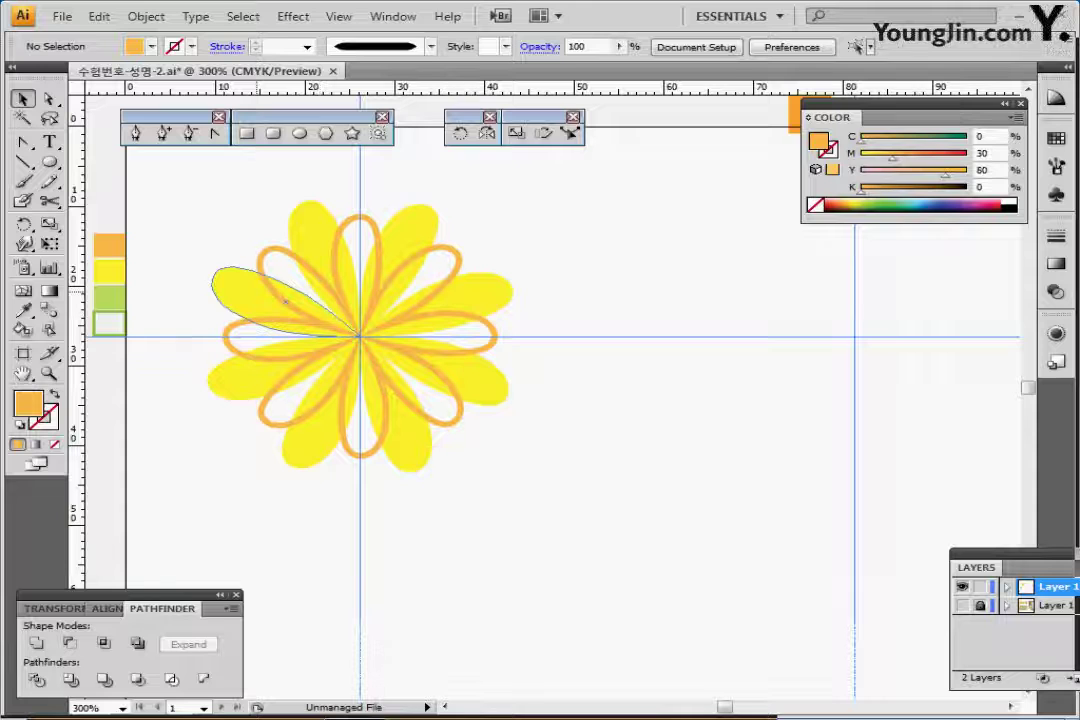
Create a copy of the upper-left yellow petal scaled uniformly to 40% and move it out to that petal's tip
click(257, 292)
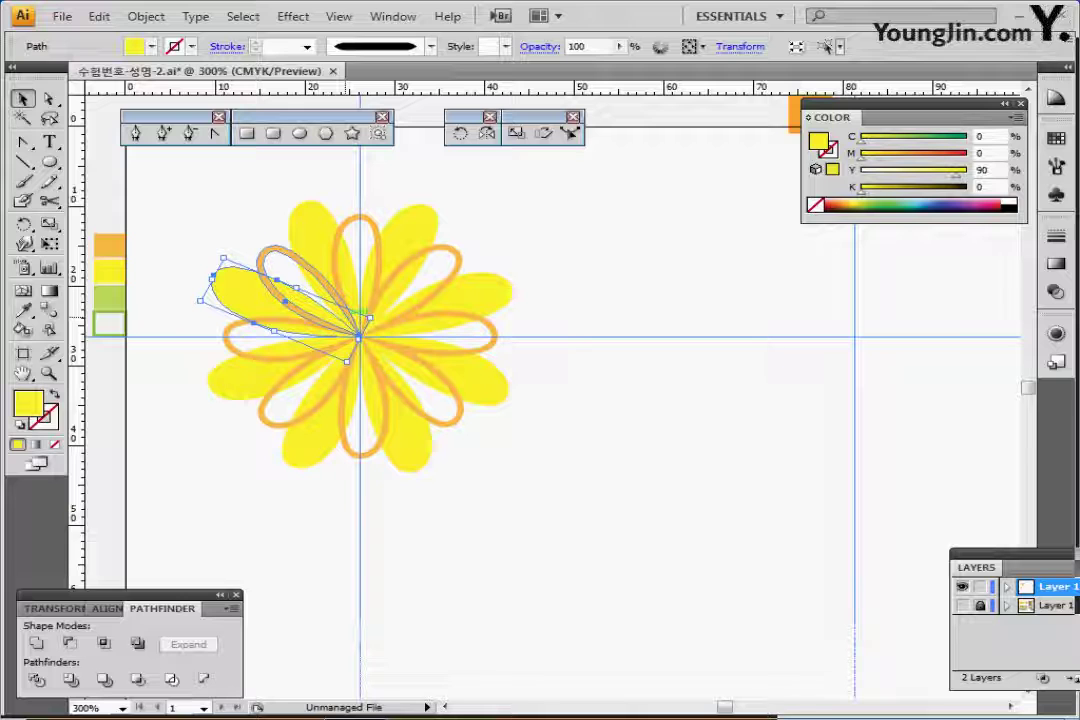
key(ctrl+z)
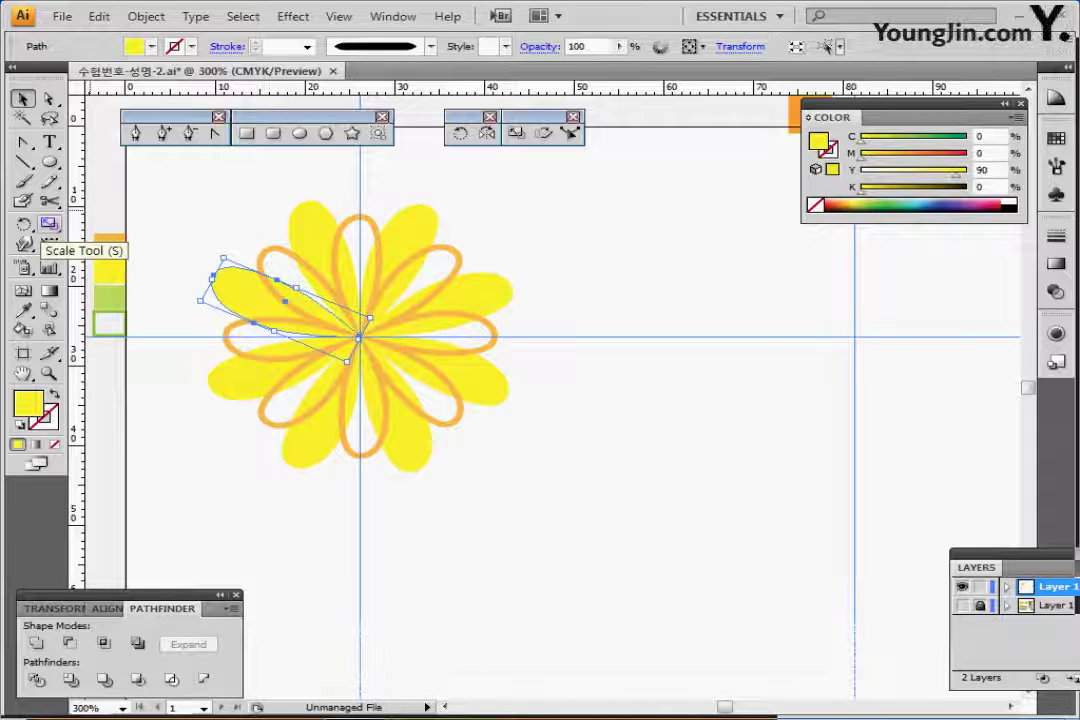
double_click(48, 224)
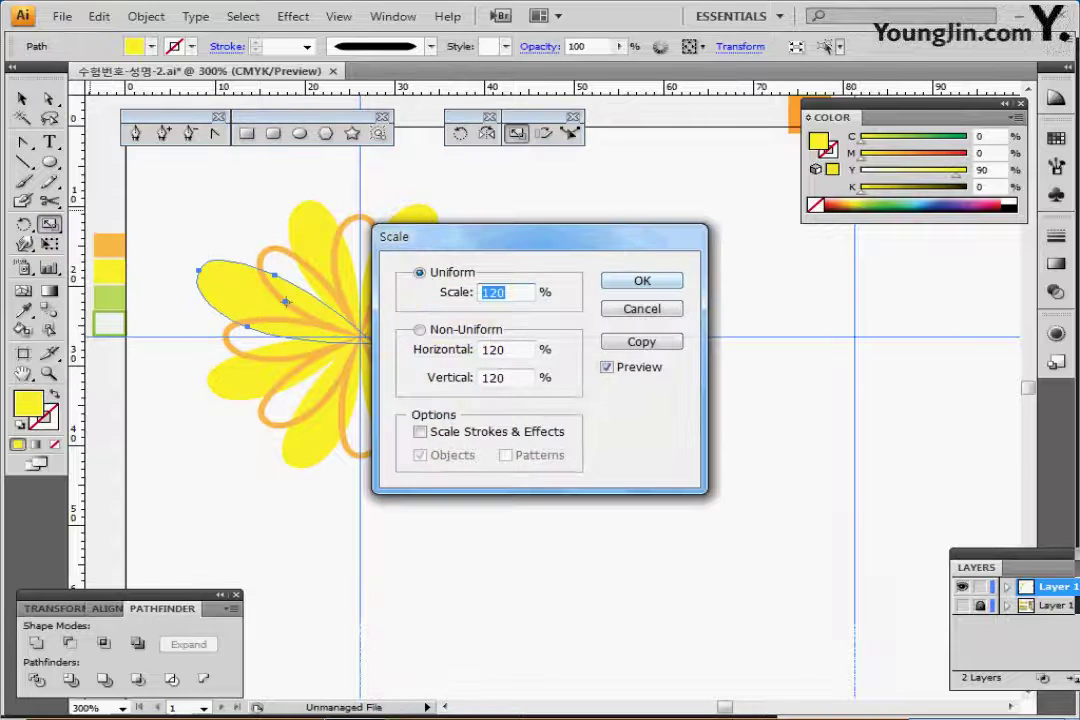
text(40)
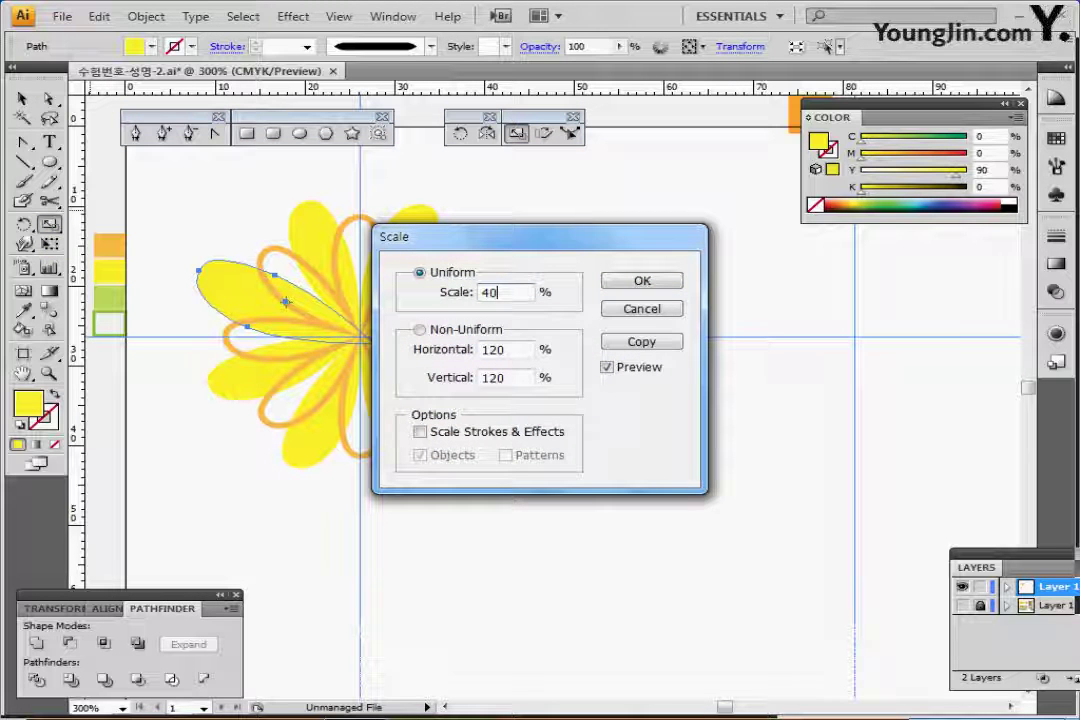
click(642, 342)
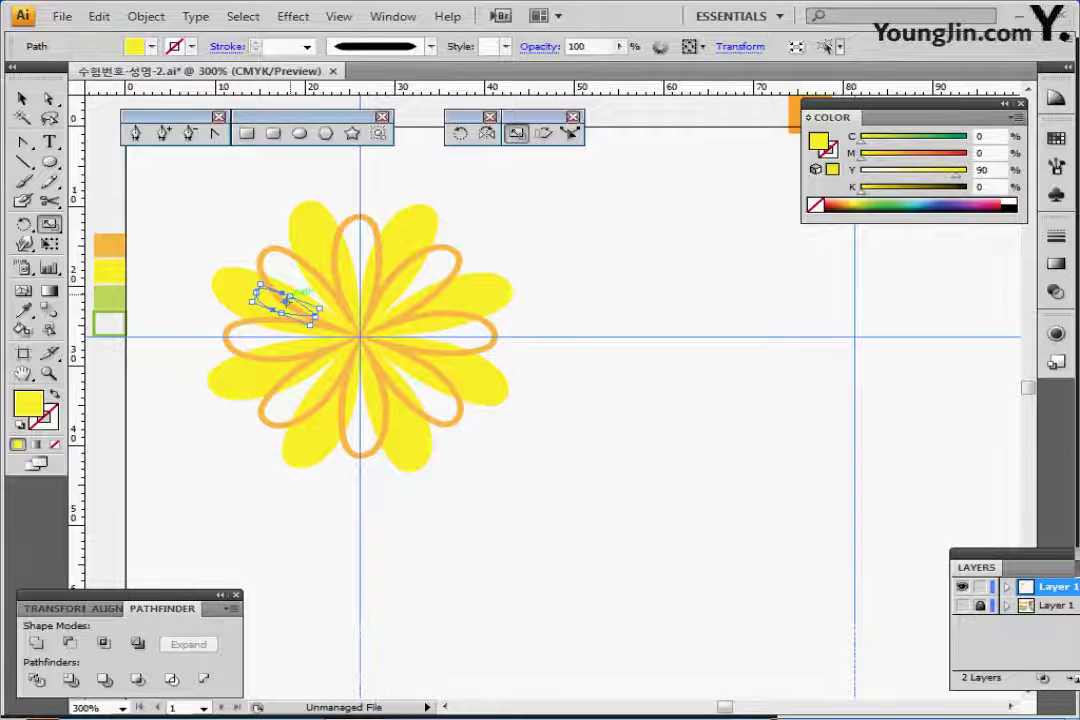
key(Left)
drag(285, 300, 208, 271)
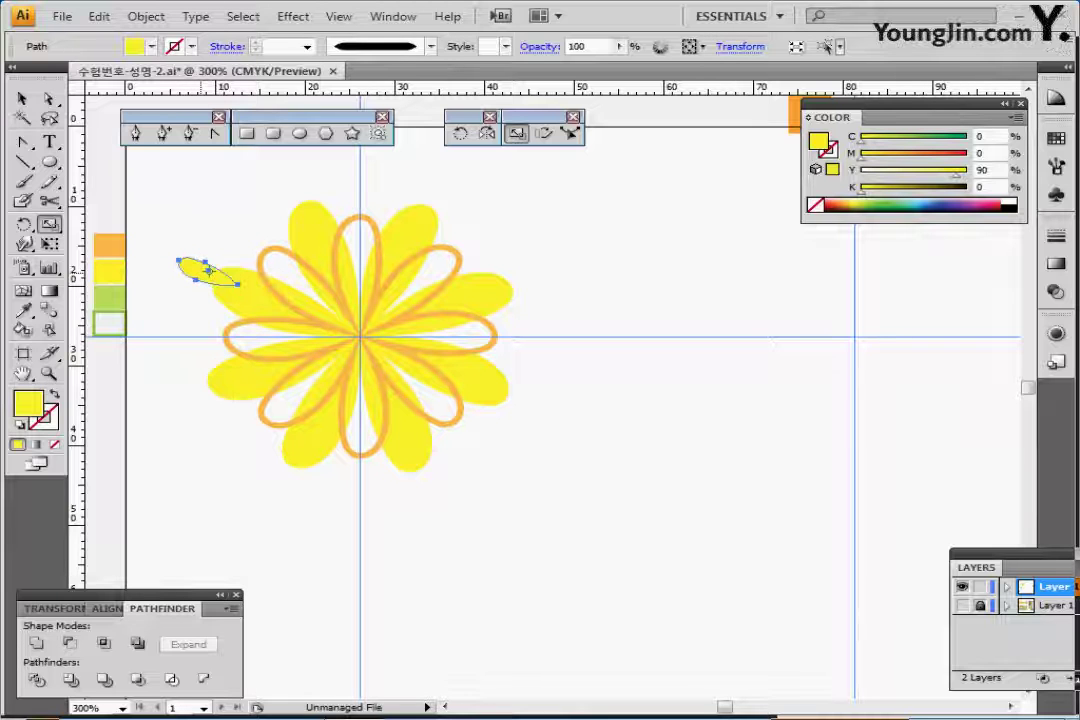
Fill the small petal copy with the orange swatch's colour and nudge it slightly towards the flower
key(i)
click(109, 246)
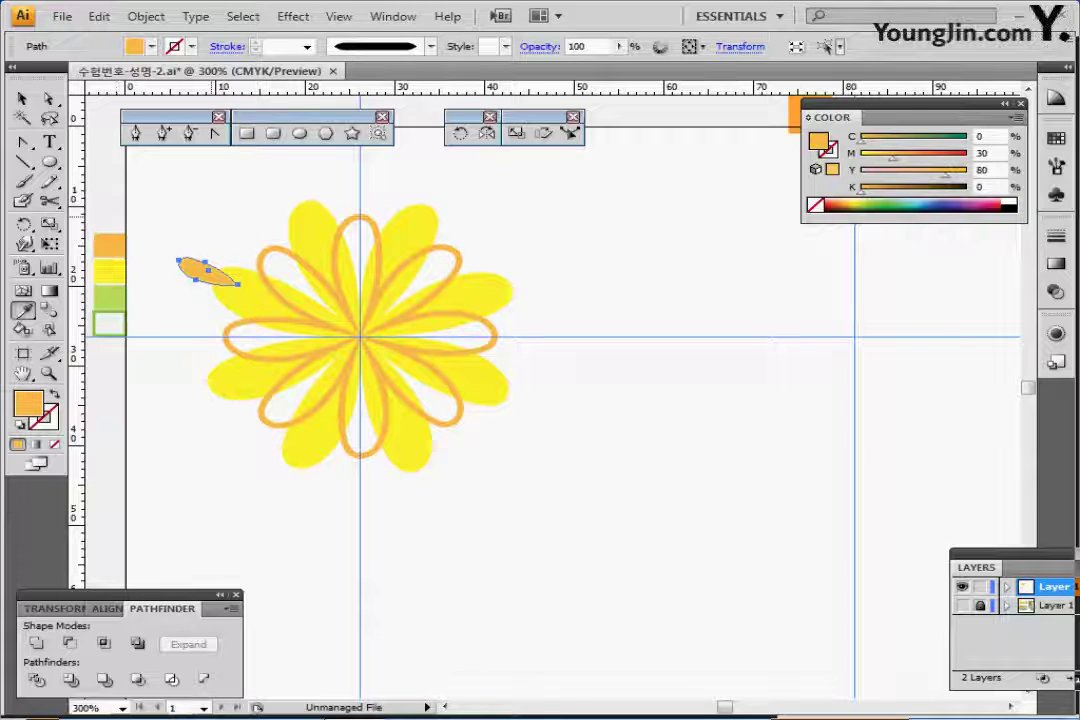
ctrl+click(213, 203)
drag(206, 272, 212, 272)
Add two copies of the small orange petal rotated around the flower's centre, at the tips of the lower-left yellow petals
key(r)
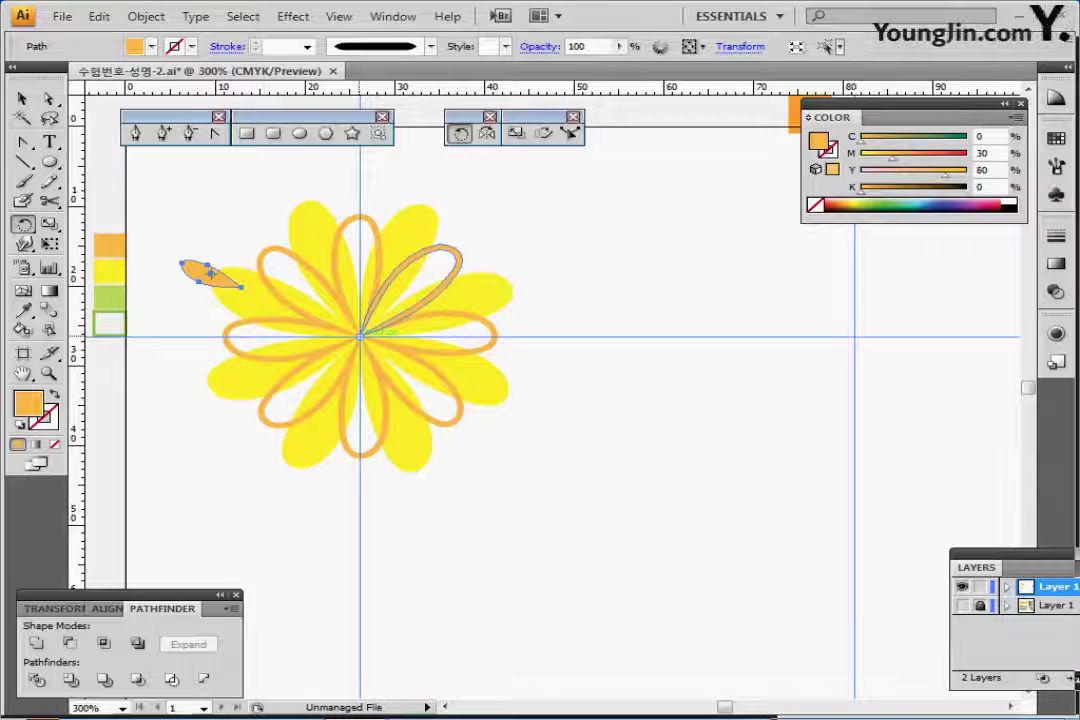
click(360, 337)
drag(298, 210, 213, 298)
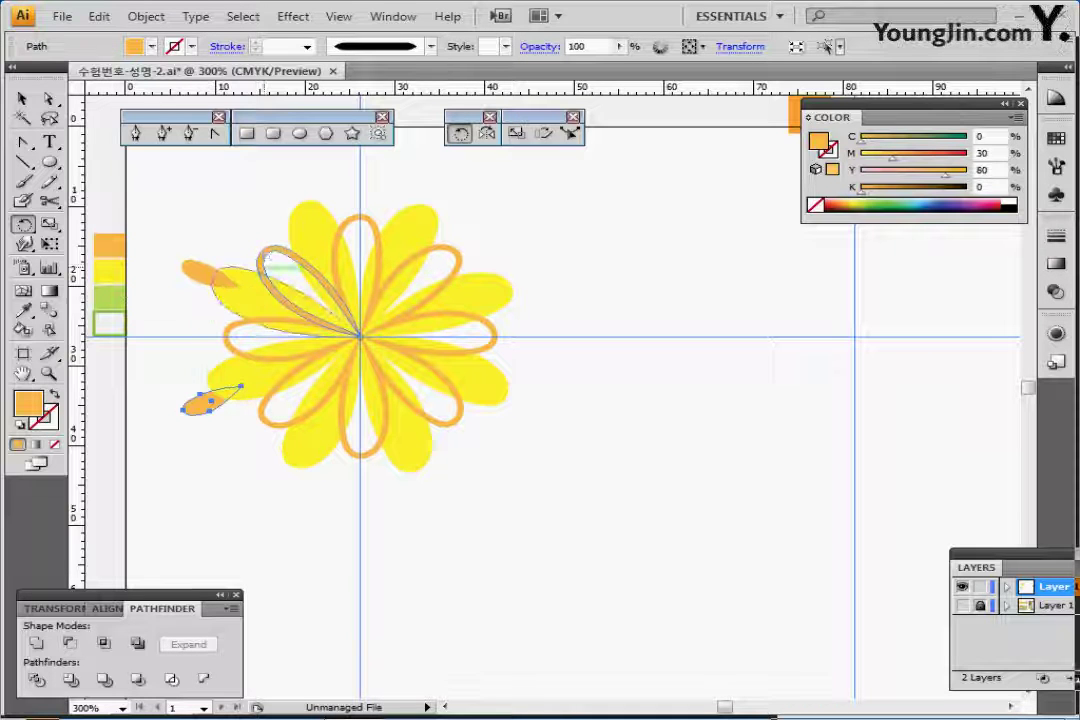
key(ctrl+d)
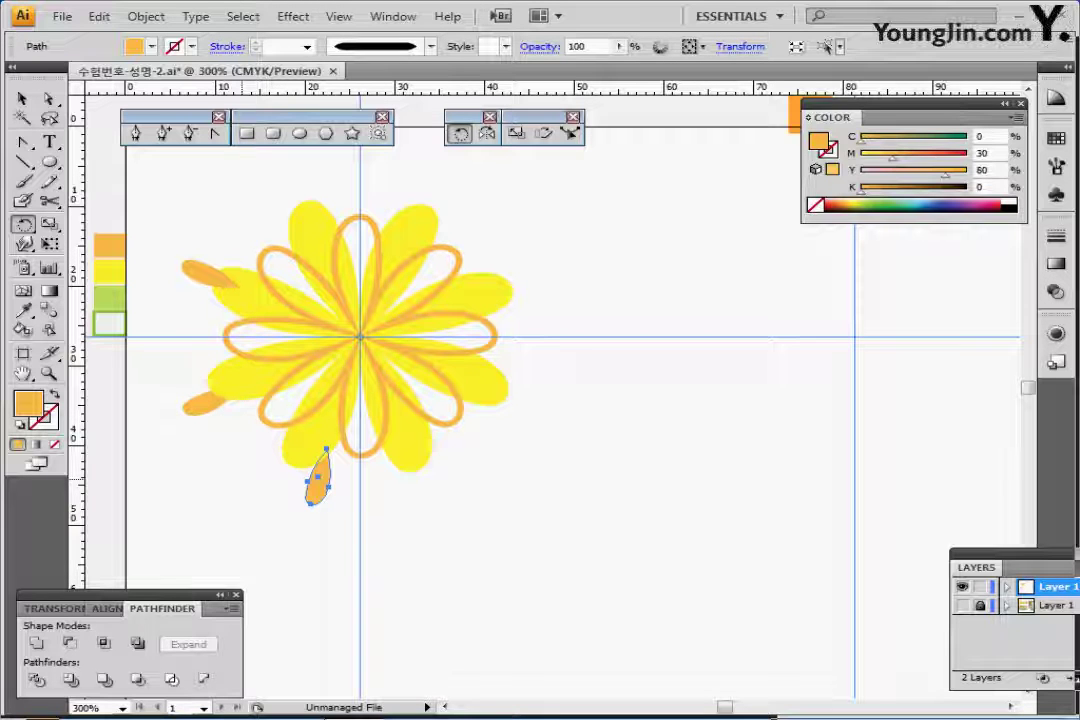
Bring the two rotated small orange petals in front of the yellow petals
key(ctrl)
ctrl+shift+click(210, 404)
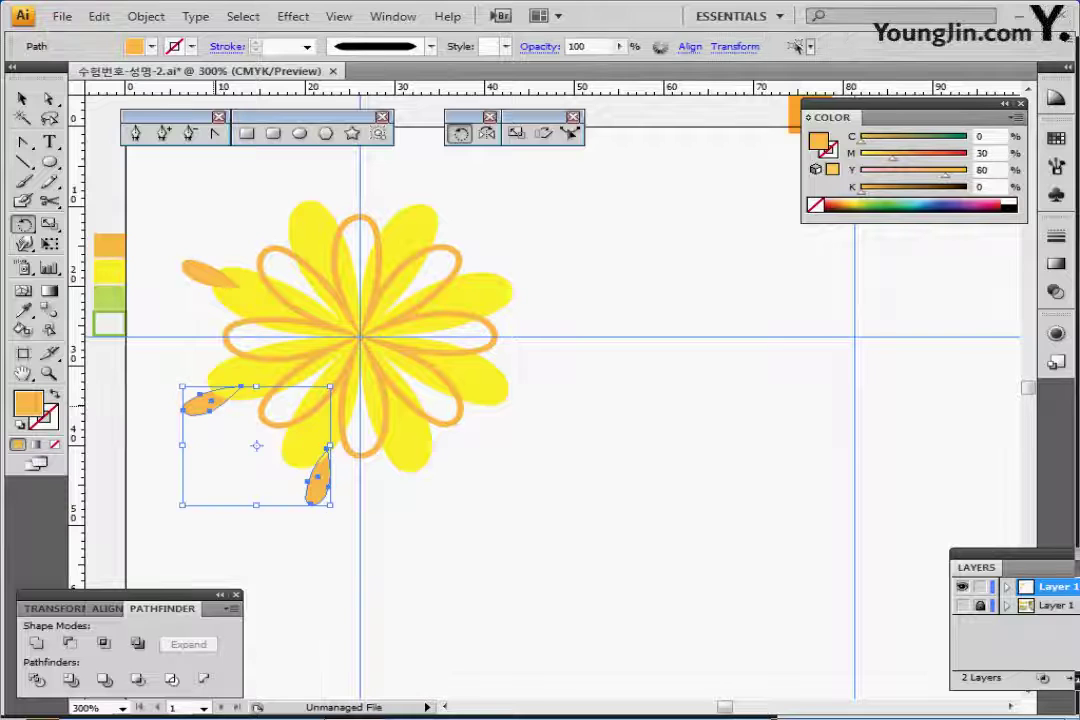
right_click(199, 404)
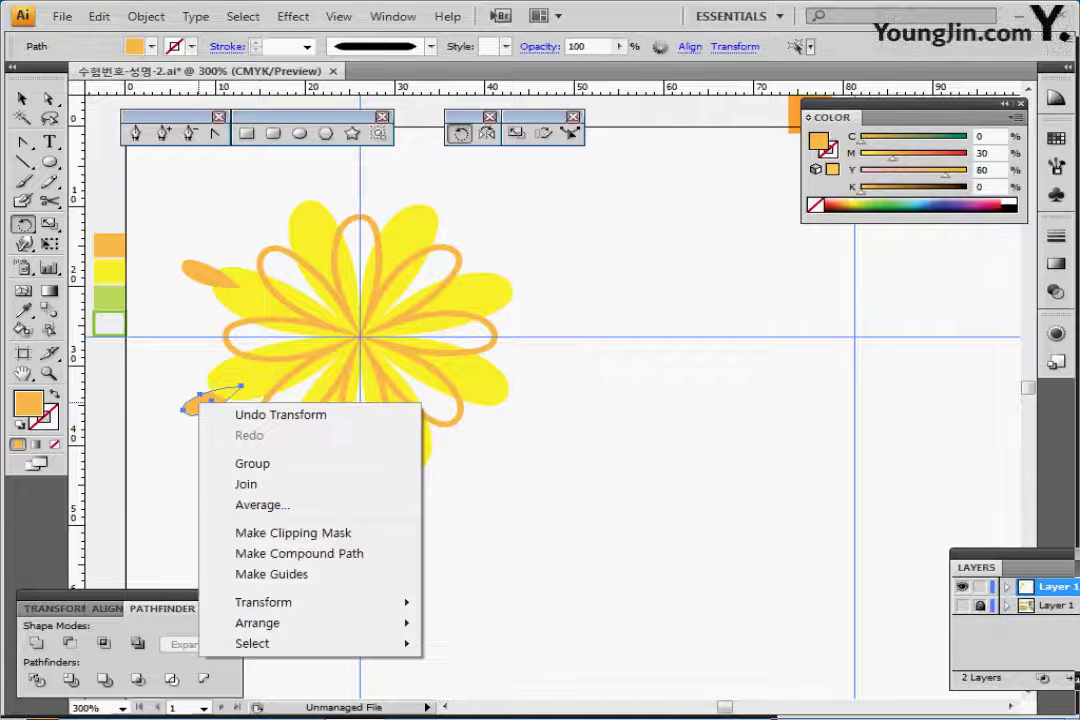
mouse_move(257, 622)
click(490, 532)
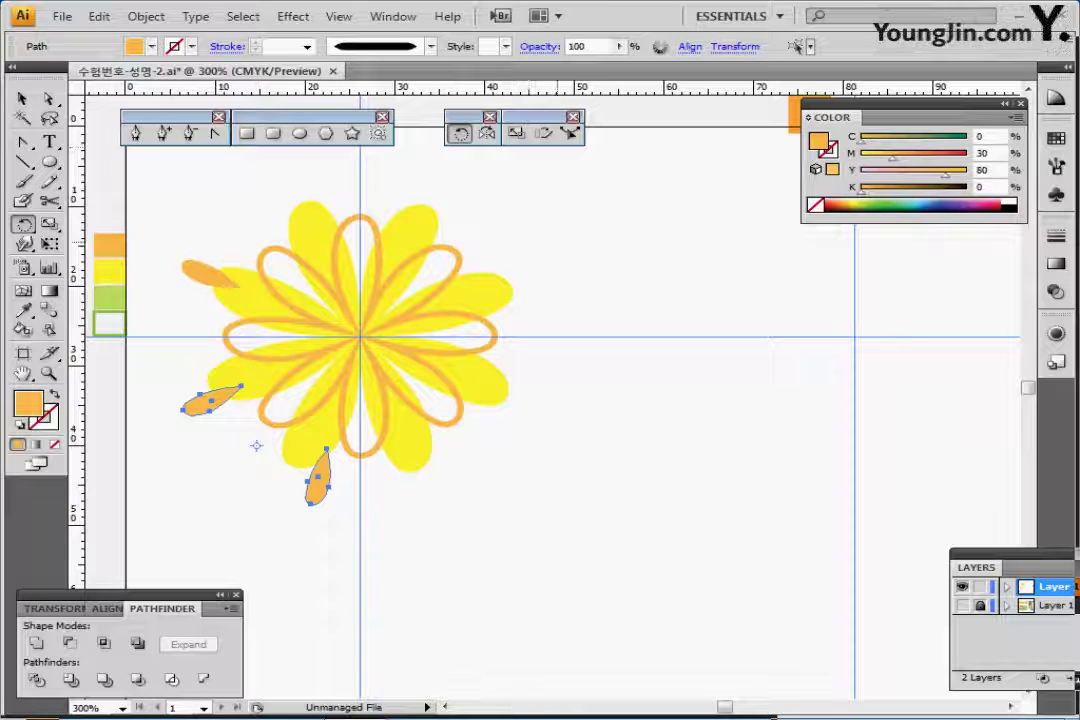
ctrl+click(601, 365)
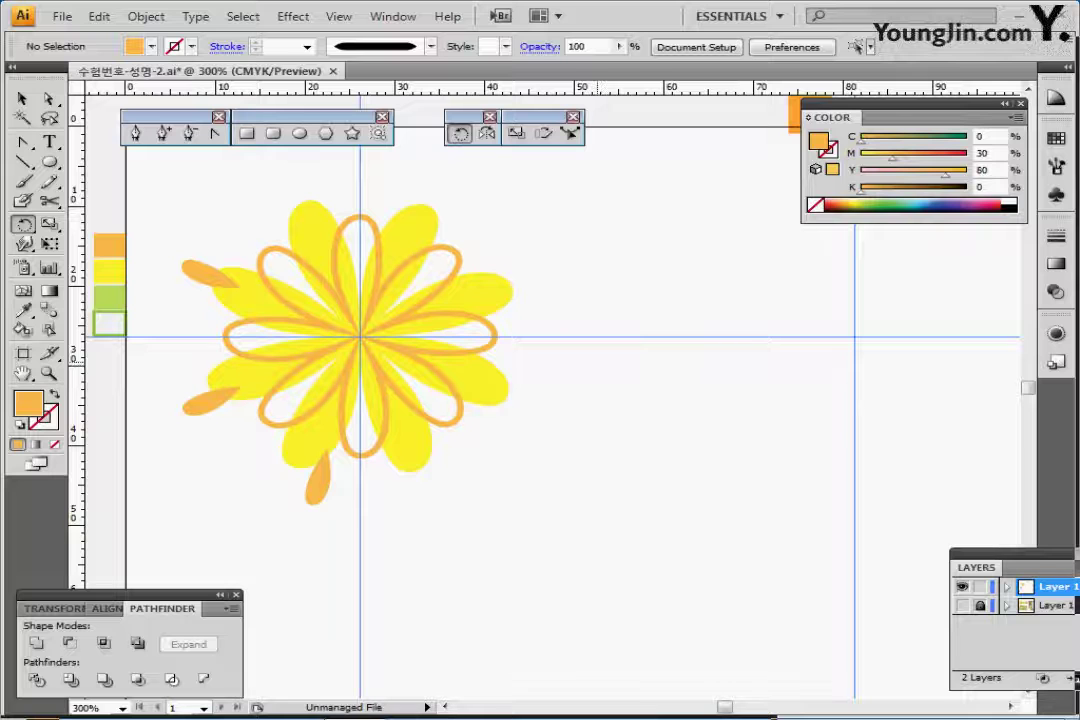
Paste the copied green leaf over the flower's right-hand petals and bring it to the front
drag(594, 362, 562, 379)
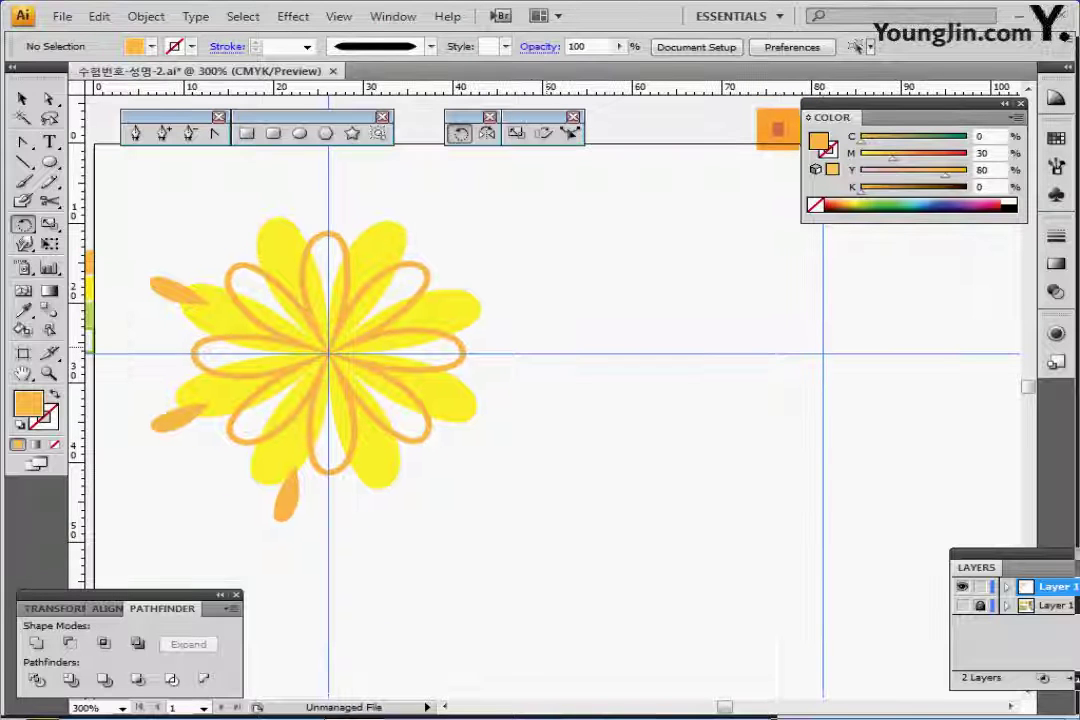
key(ctrl+v)
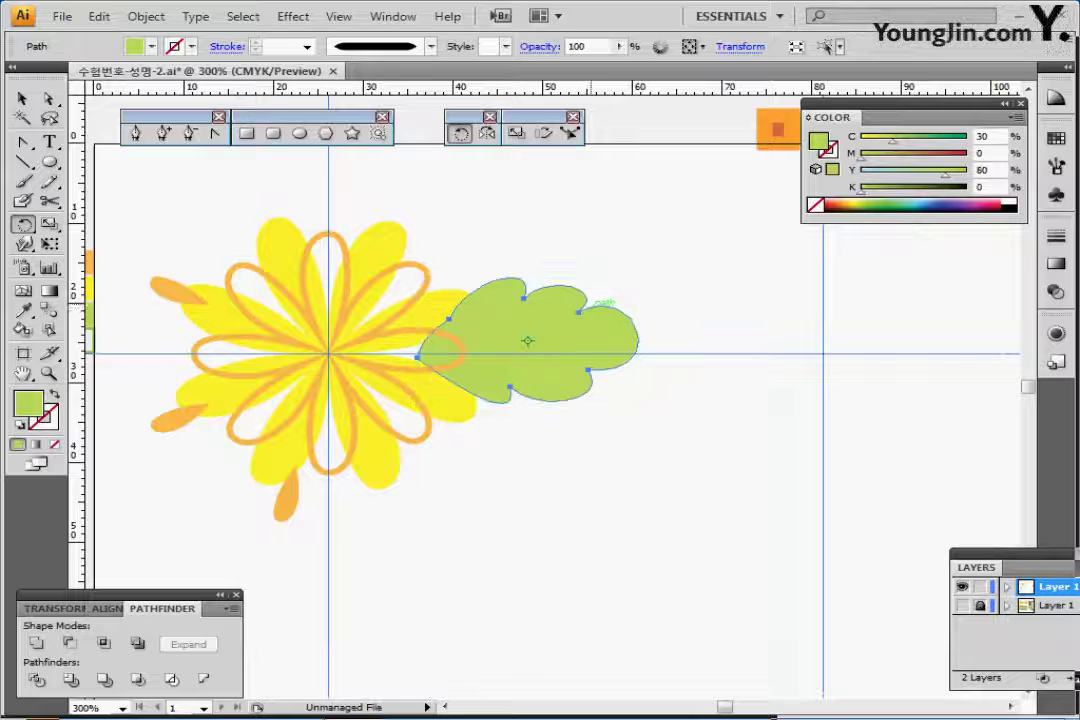
key(ctrl+shift+])
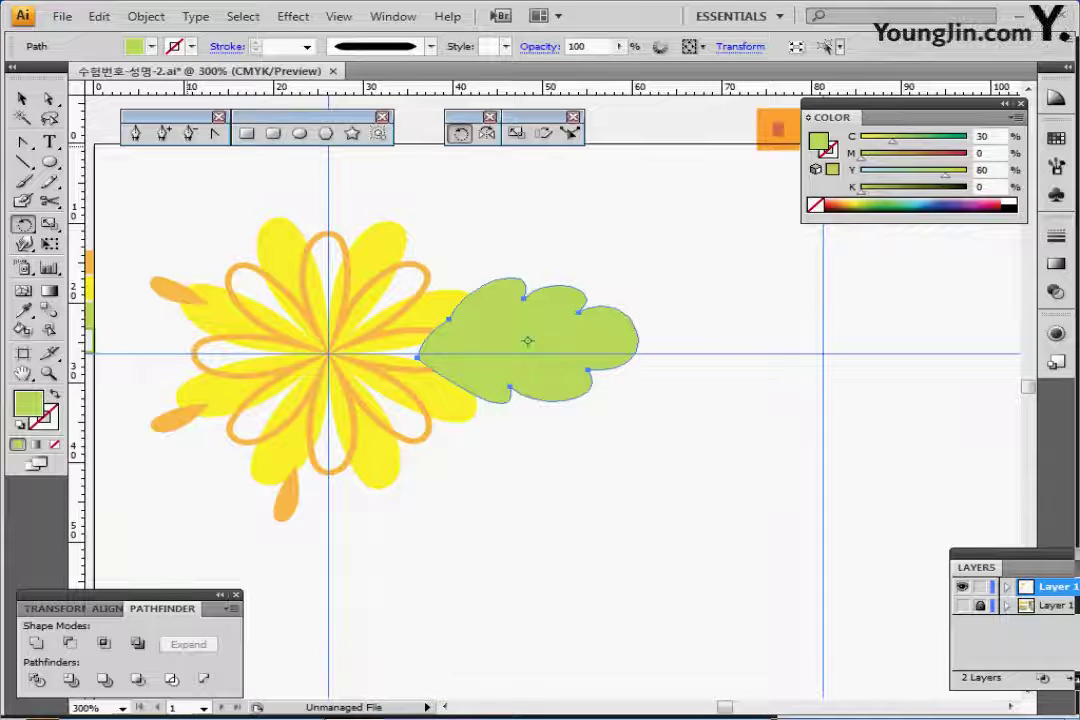
Duplicate the green leaf straight down so the copy is slightly offset below the original
key(v)
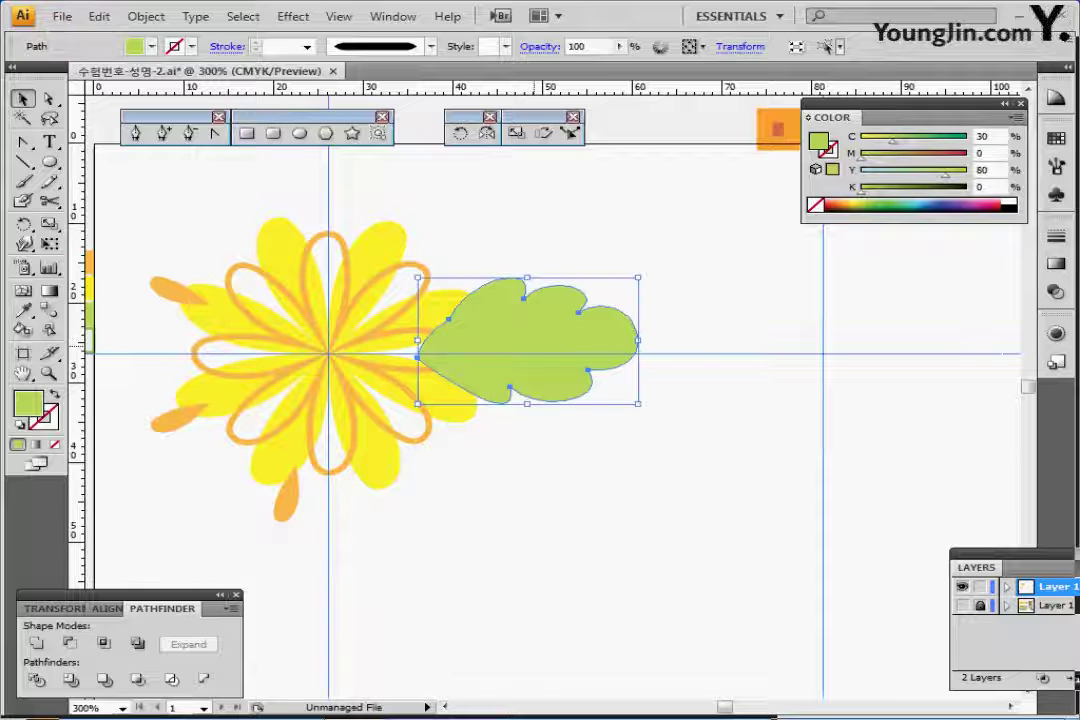
mouse_move(545, 344)
mouse_down()
mouse_move(545, 393)
mouse_move(545, 362)
mouse_up()
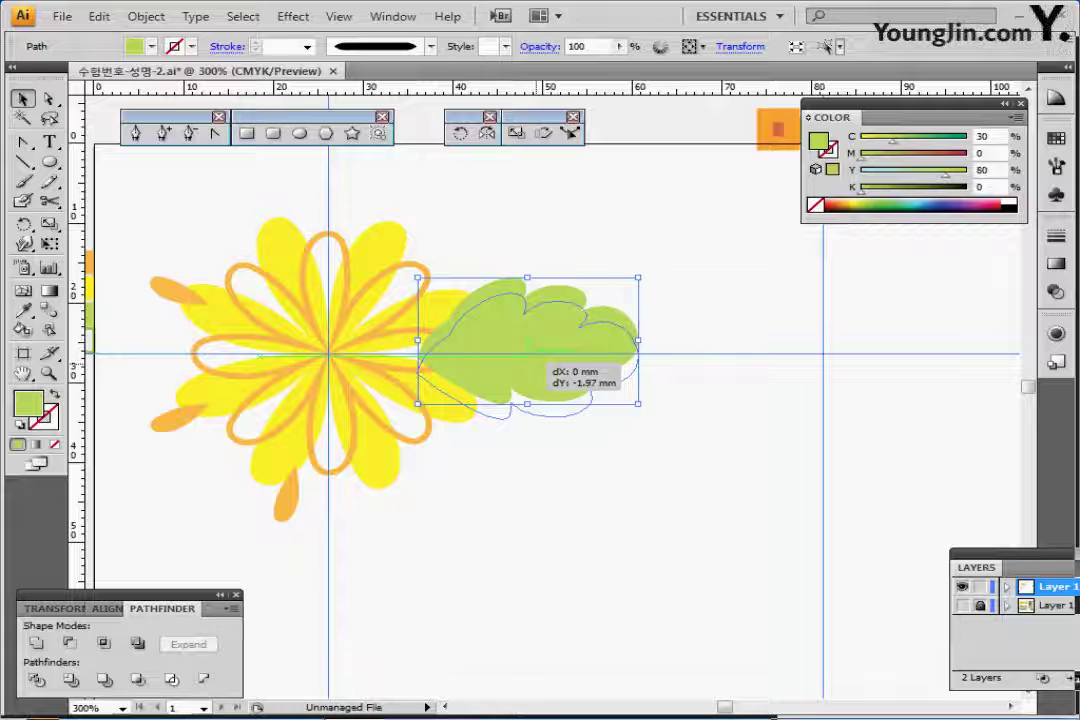
drag(545, 362, 545, 362)
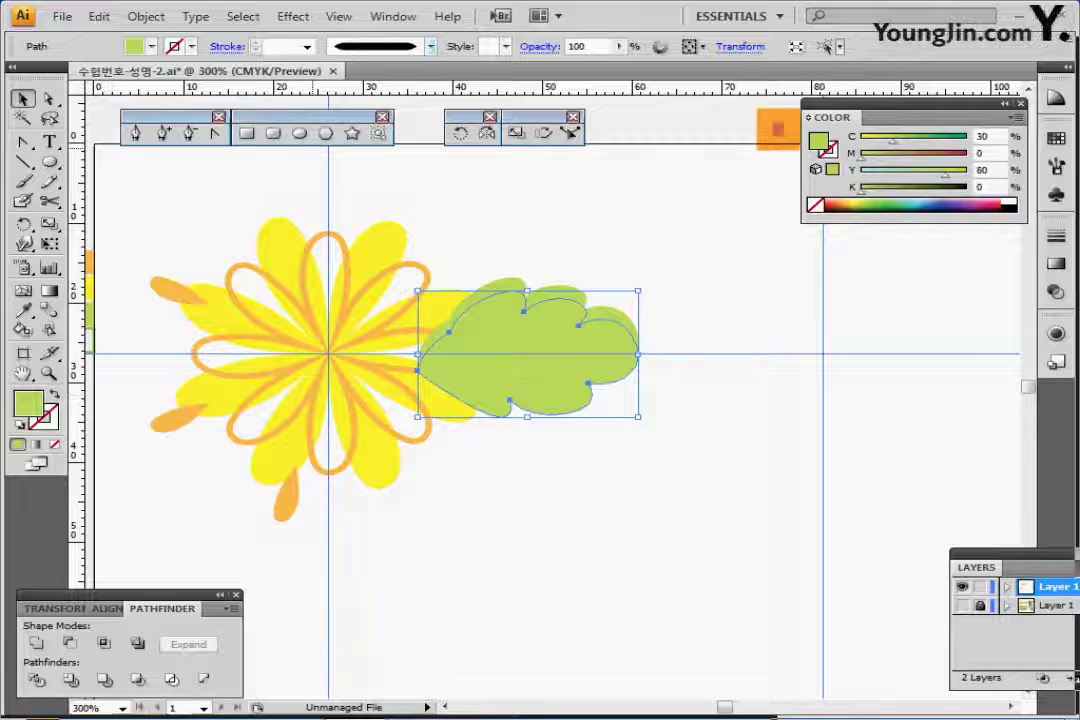
Open the Artistic_ChalkCharcoalPencil brush library and place it beside the leaf
click(430, 46)
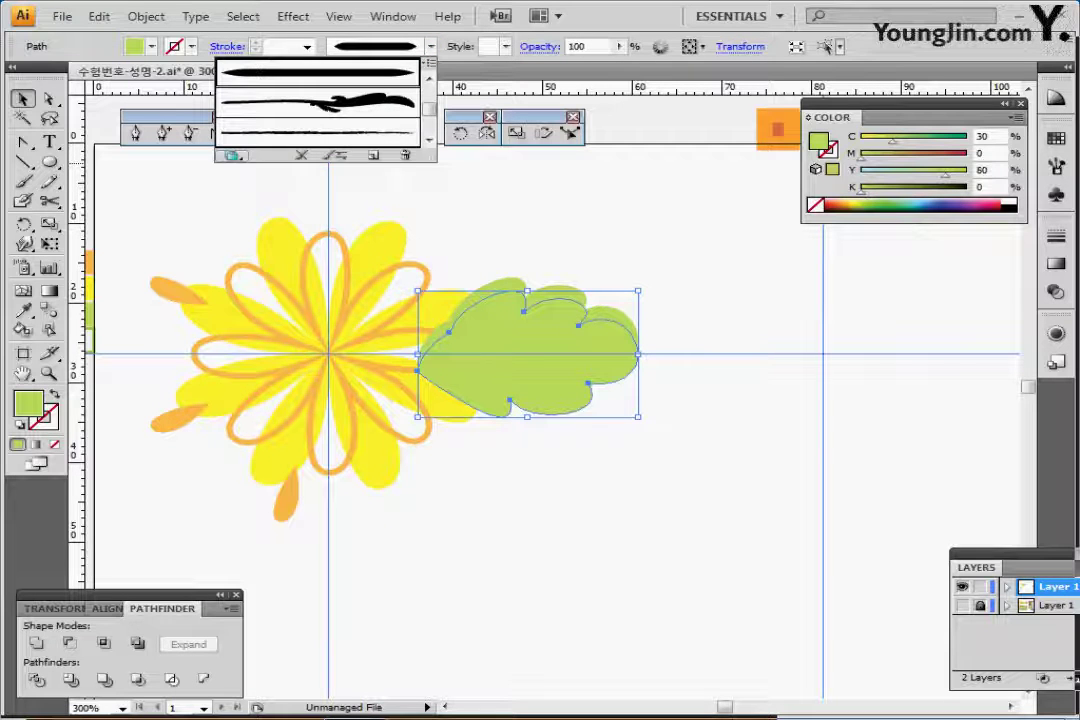
click(232, 155)
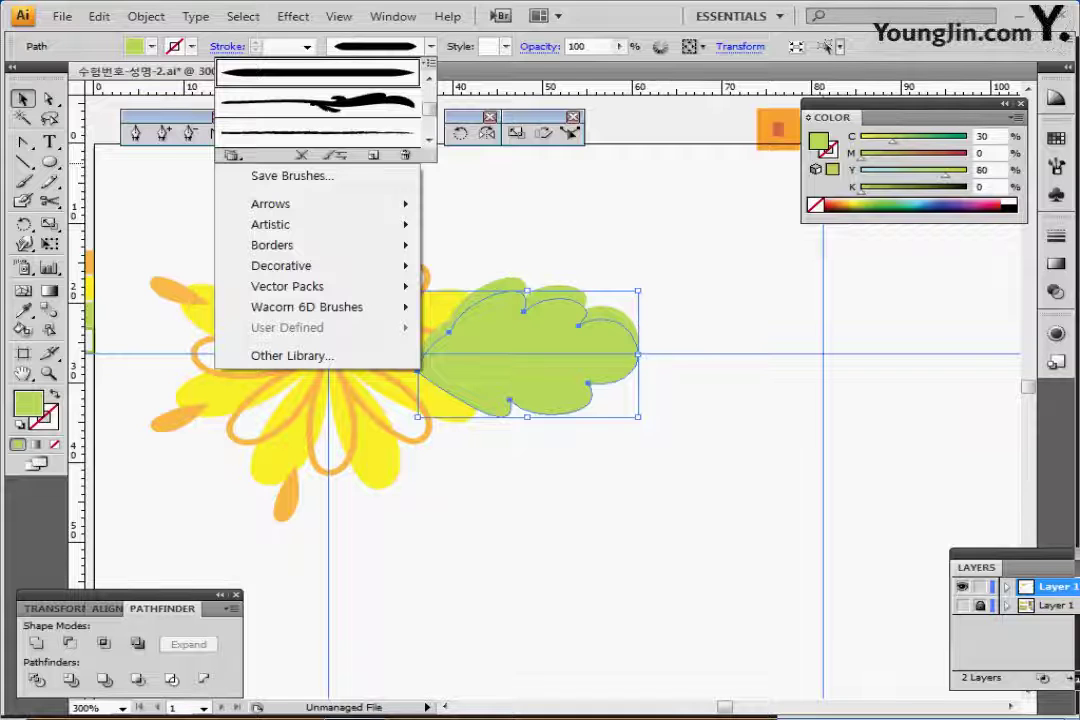
mouse_move(300, 224)
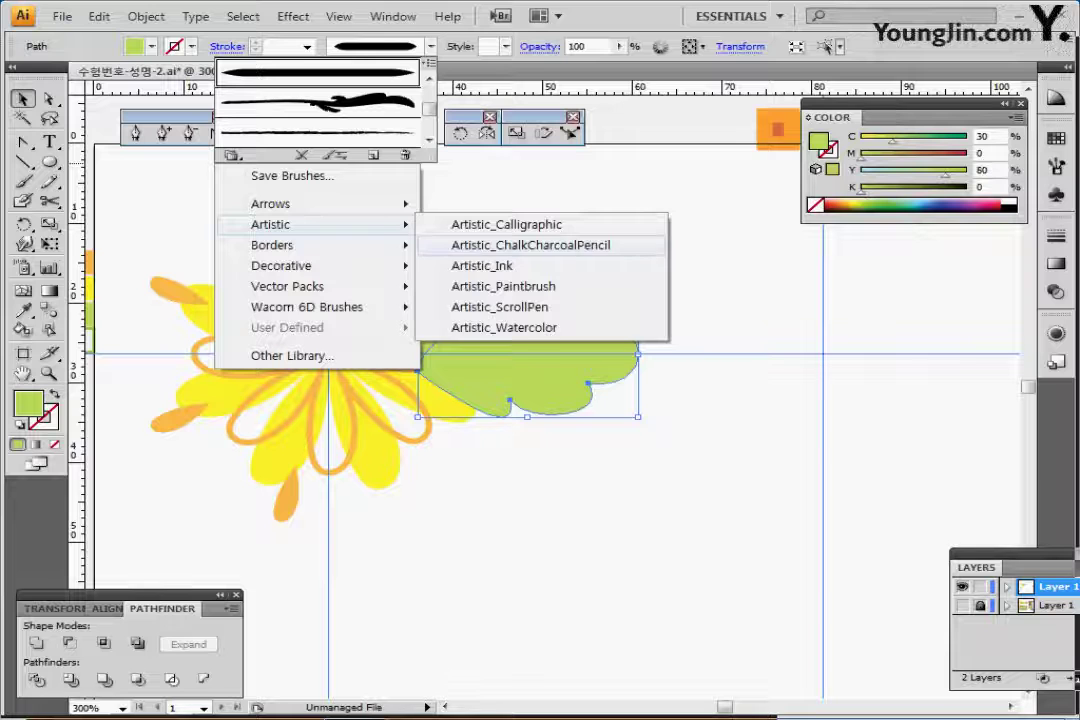
click(530, 245)
mouse_move(640, 371)
mouse_down()
mouse_move(663, 364)
mouse_move(754, 262)
mouse_up()
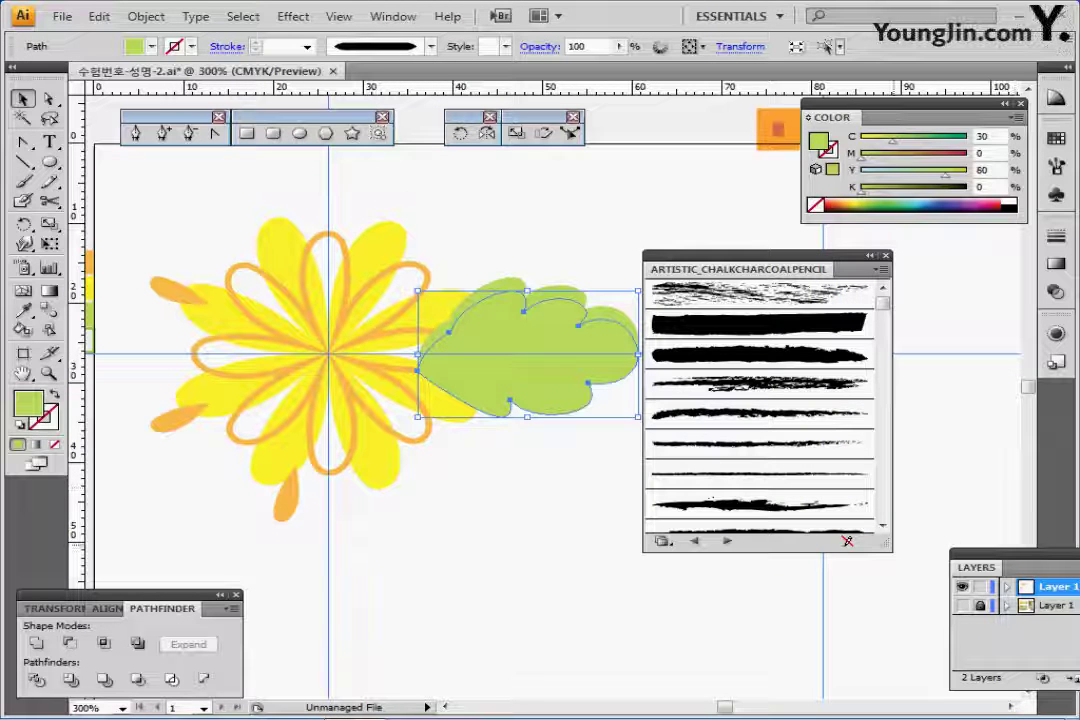
Show the chalk and charcoal brush library in list view and apply the Charcoal - Pencil brush to the offset leaf copy
drag(886, 544, 888, 554)
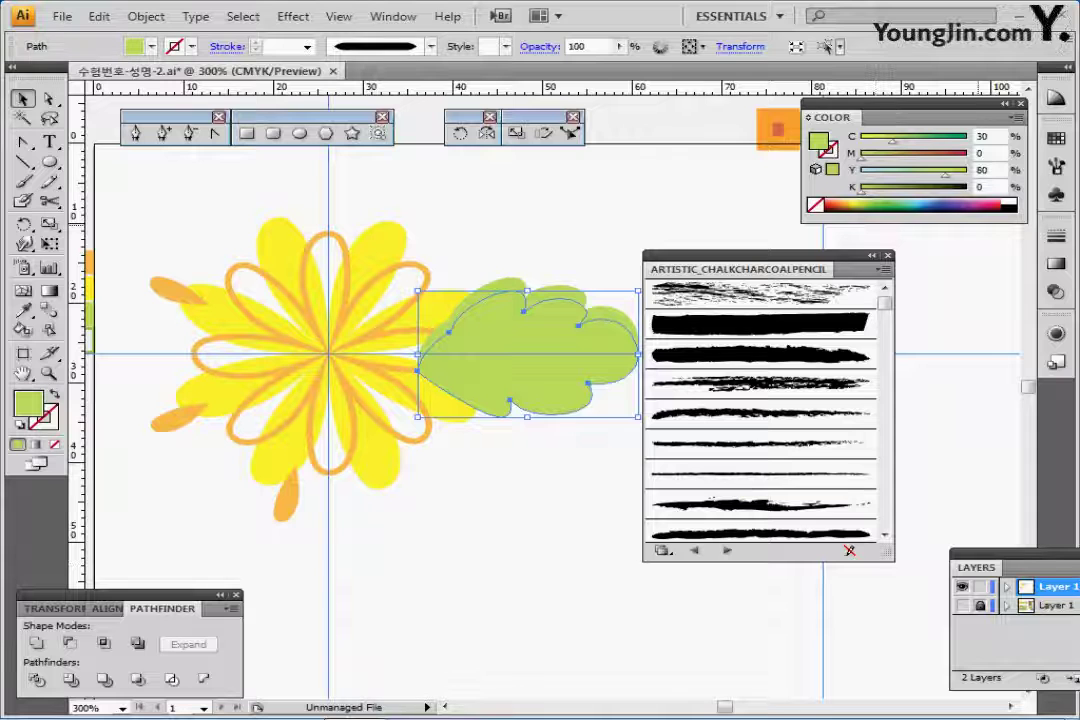
click(884, 269)
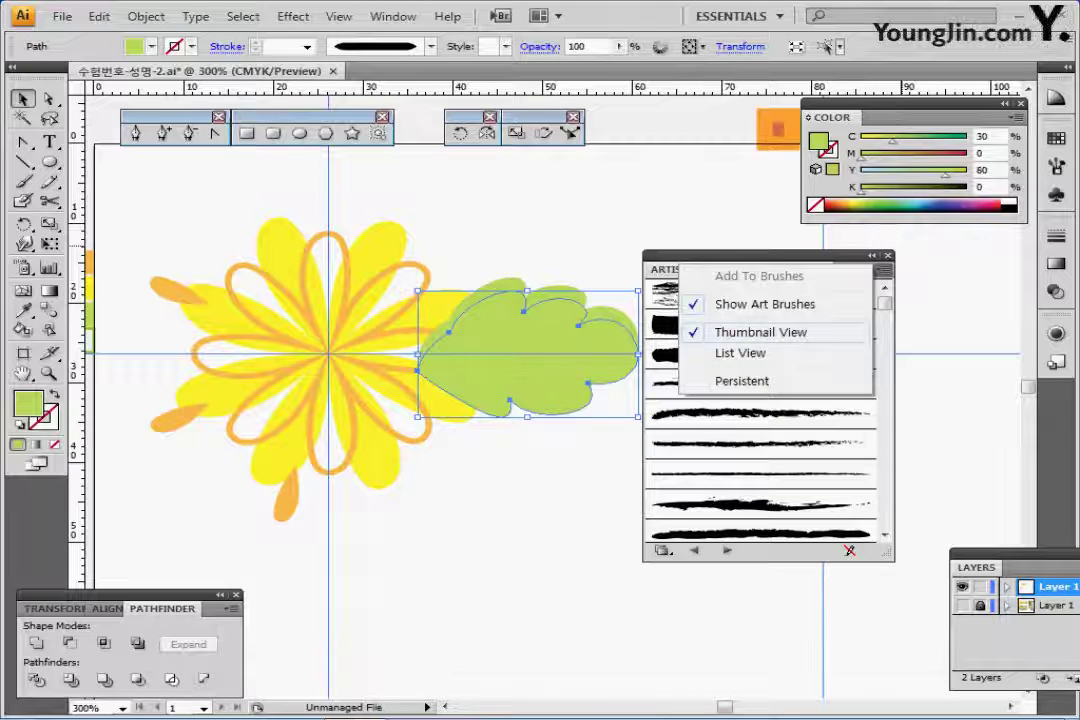
click(740, 353)
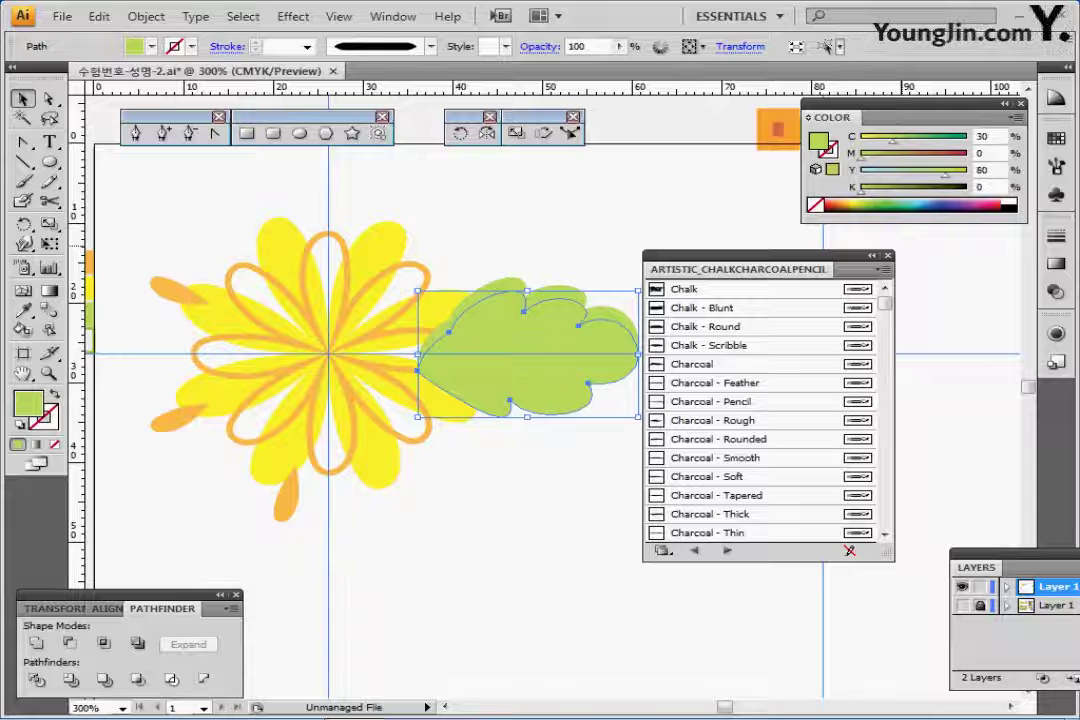
click(725, 402)
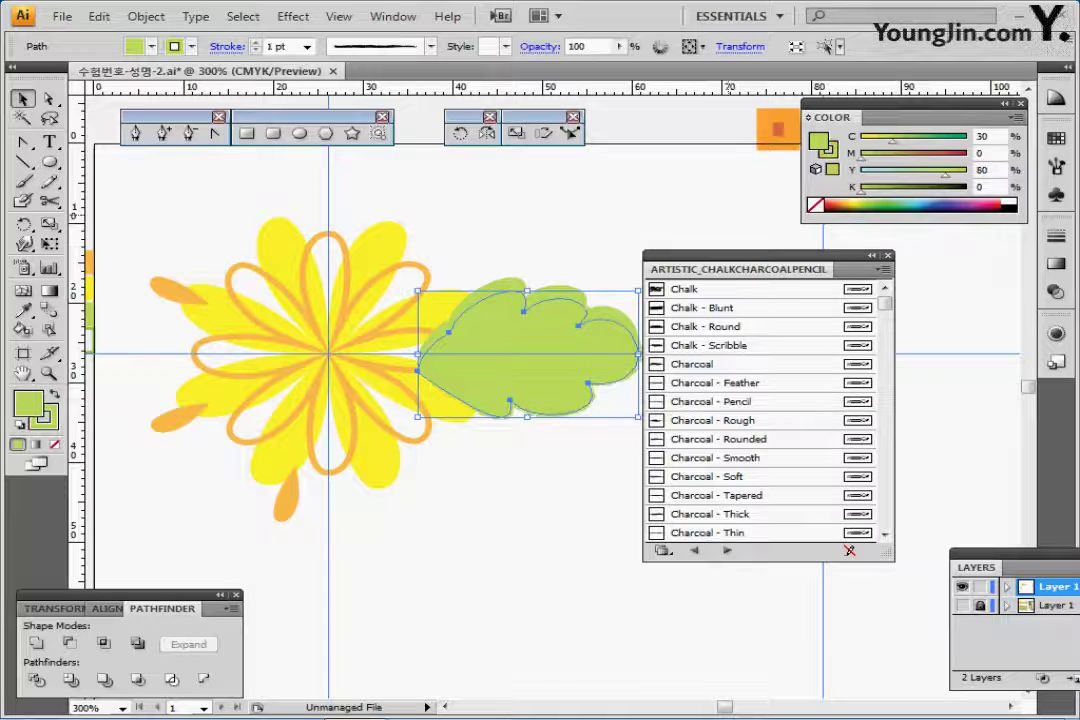
Remove the leaf copy's fill and sample the darker green outline from the unfilled colour sample square beside the artboard
drag(752, 256, 831, 397)
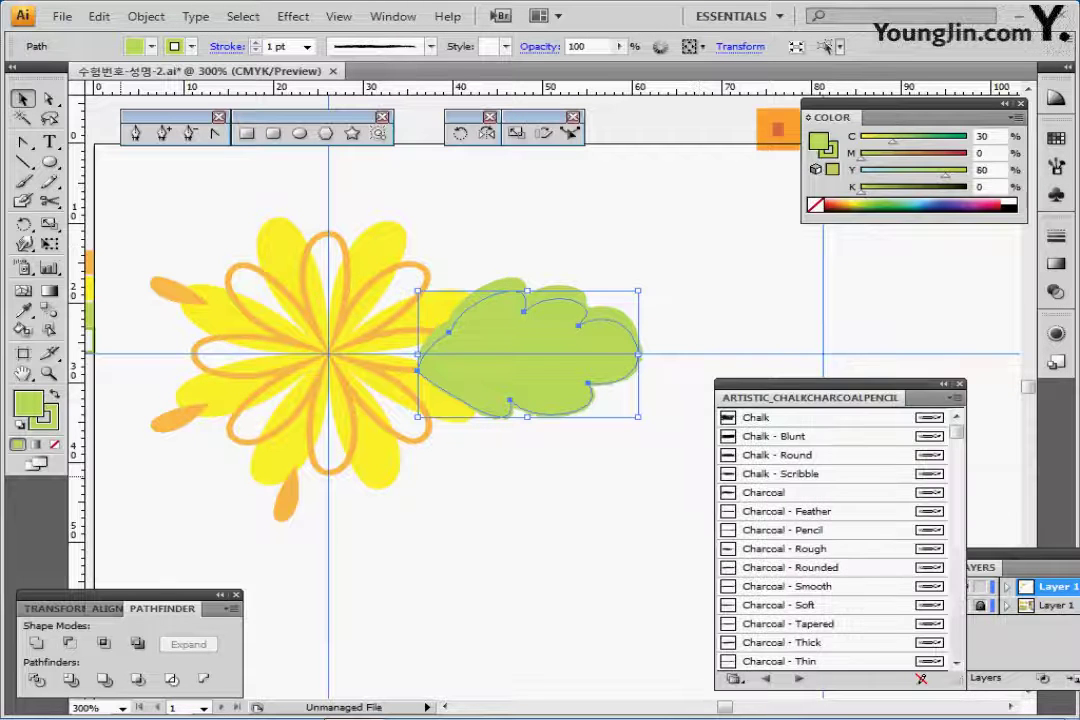
click(55, 444)
ctrl+click(359, 380)
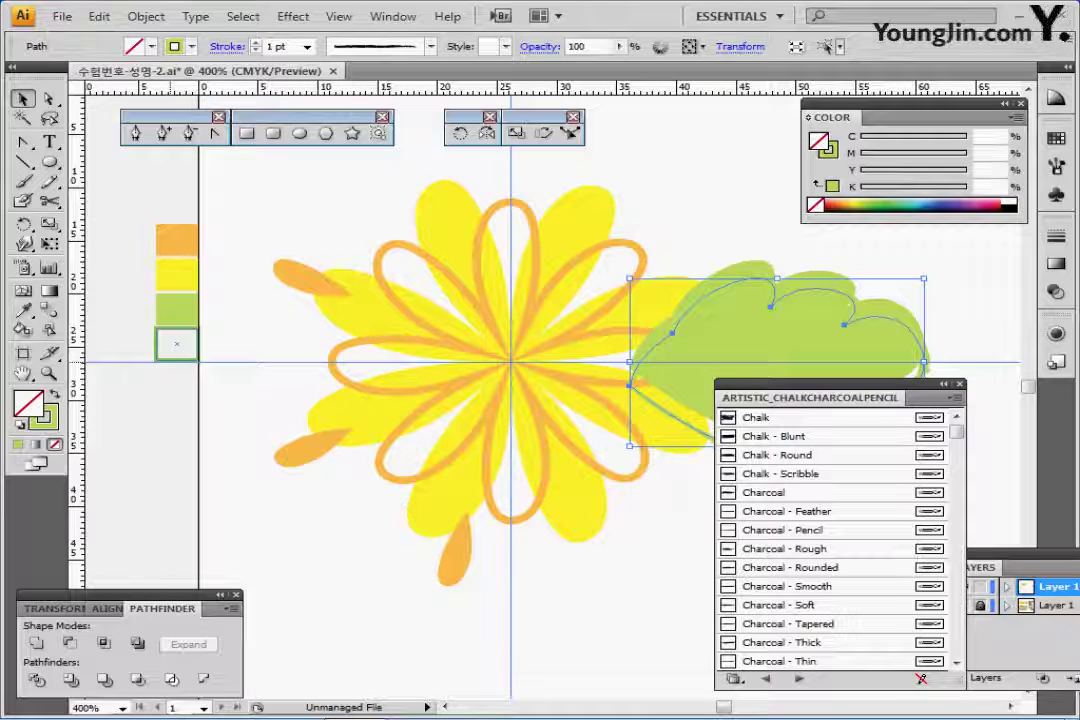
key(i)
click(177, 344)
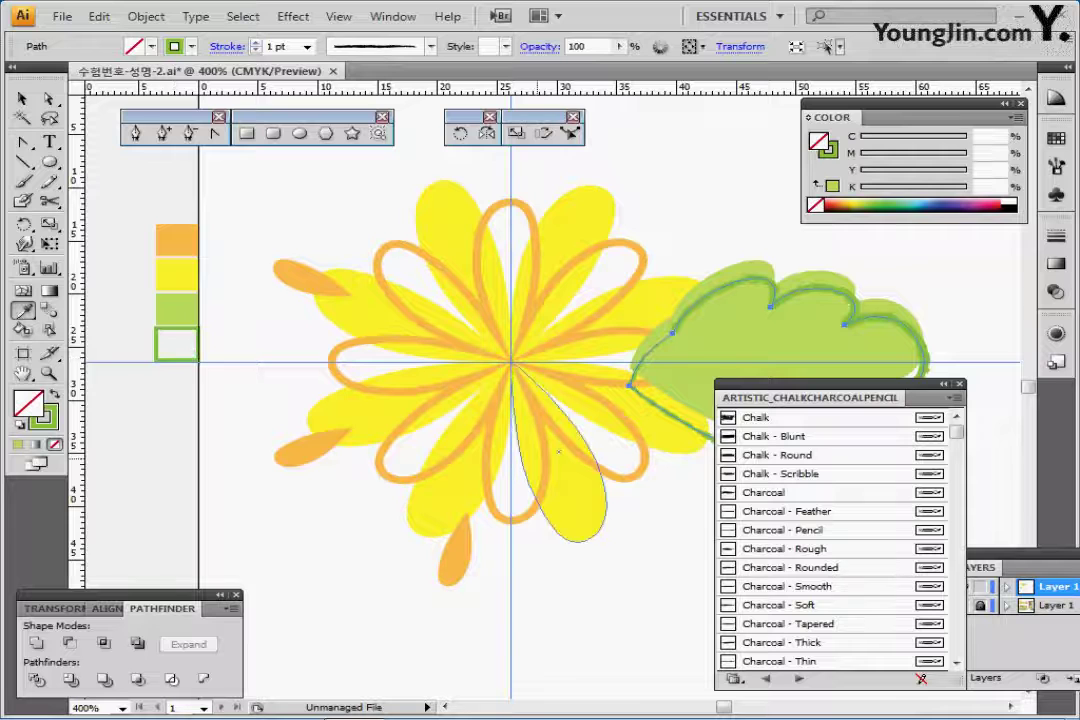
ctrl+alt+click(543, 463)
drag(644, 419, 450, 402)
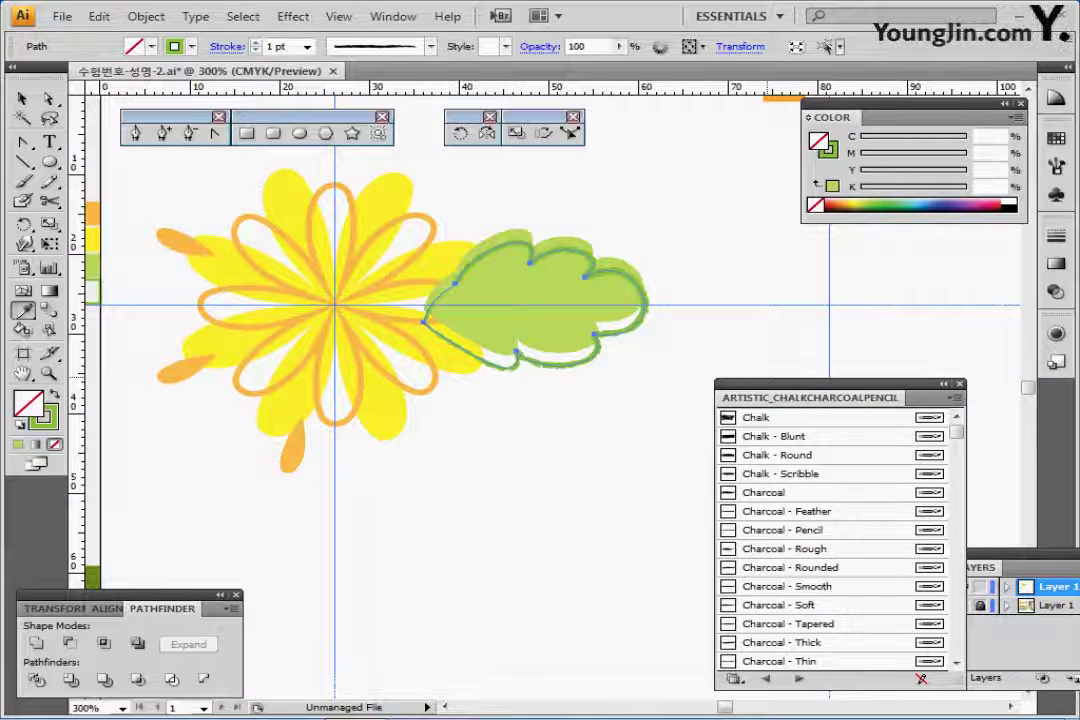
Close the brush library and paint a slightly rising midrib from the leaf's base to near its tip with the Paintbrush
click(943, 384)
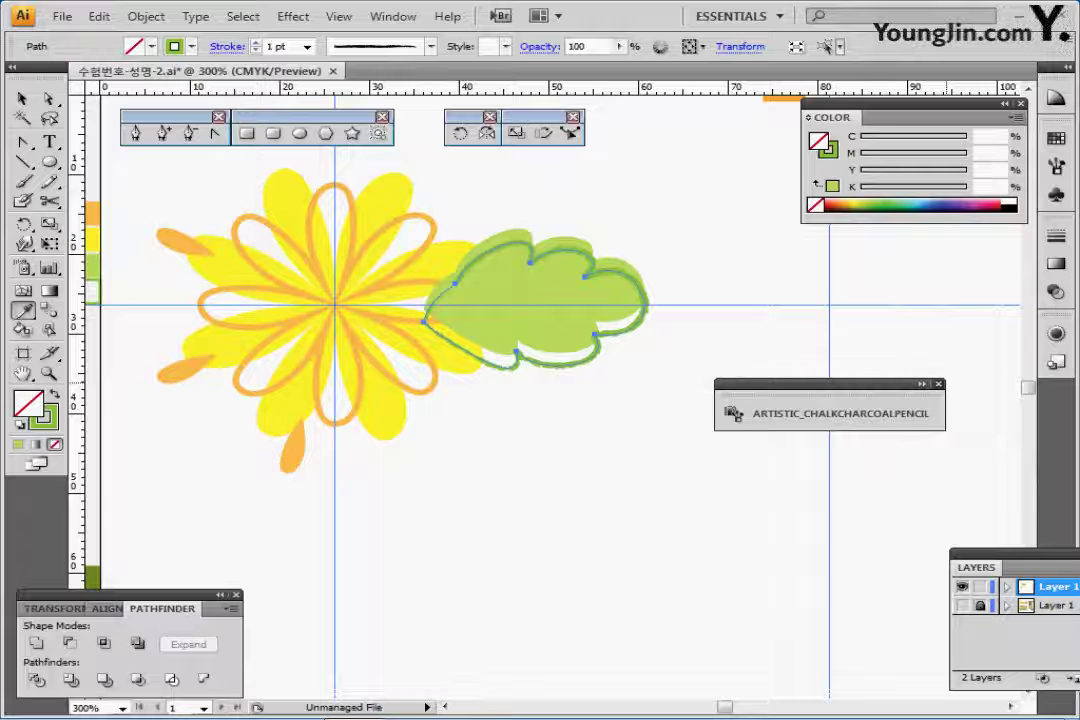
click(938, 384)
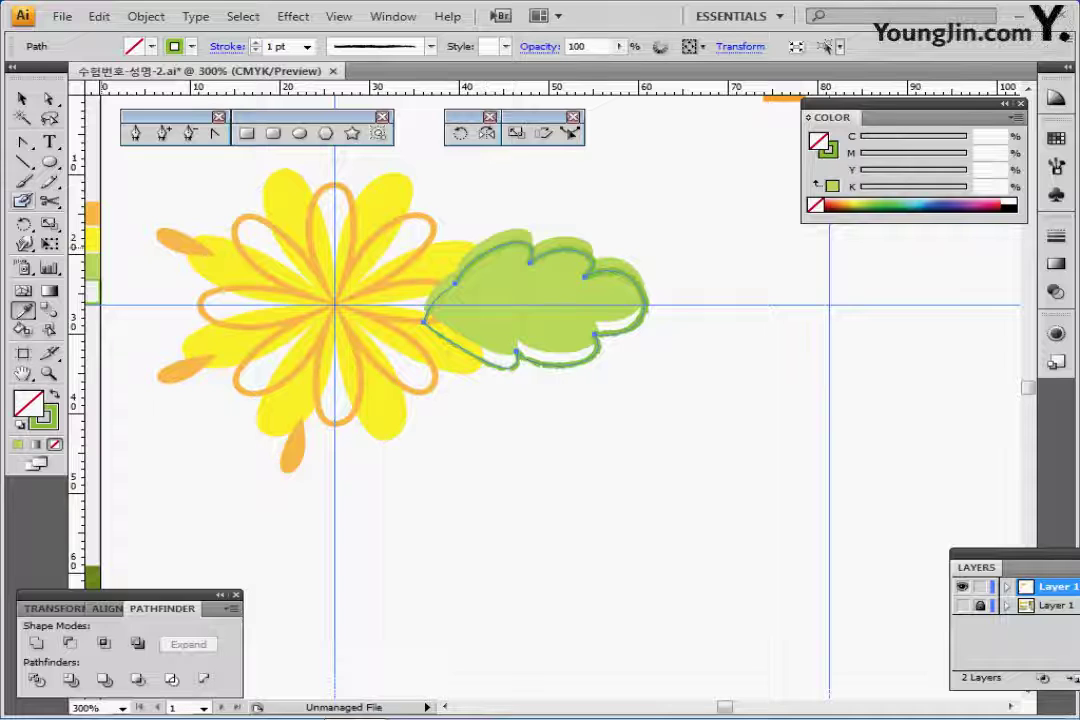
click(22, 181)
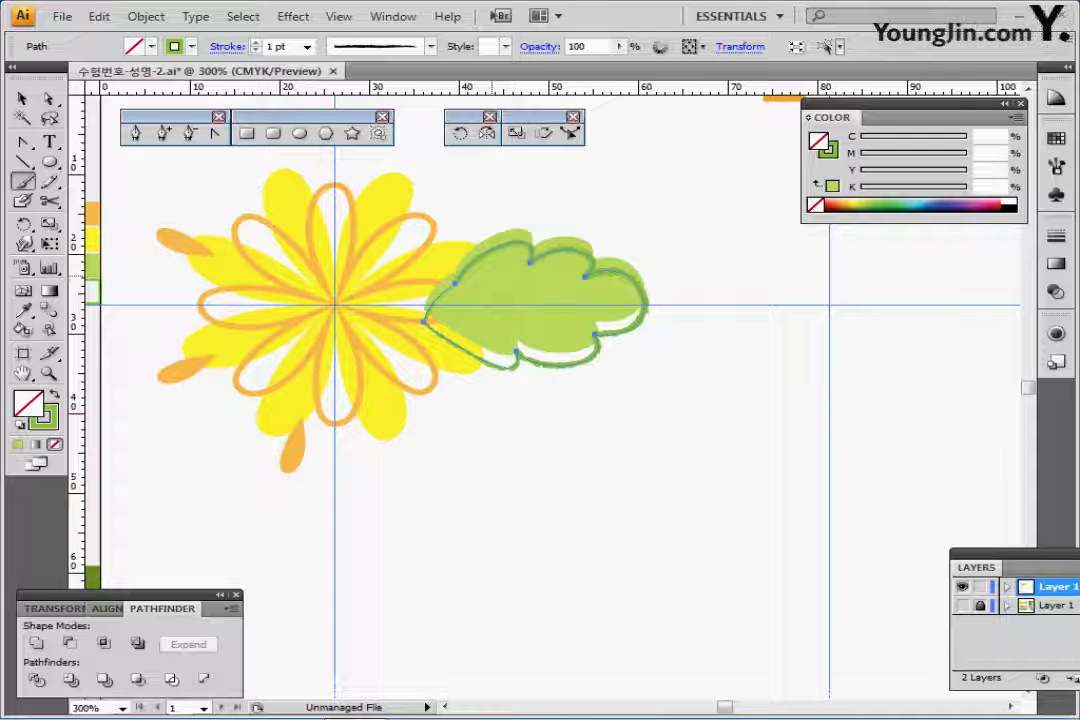
drag(390, 327, 622, 296)
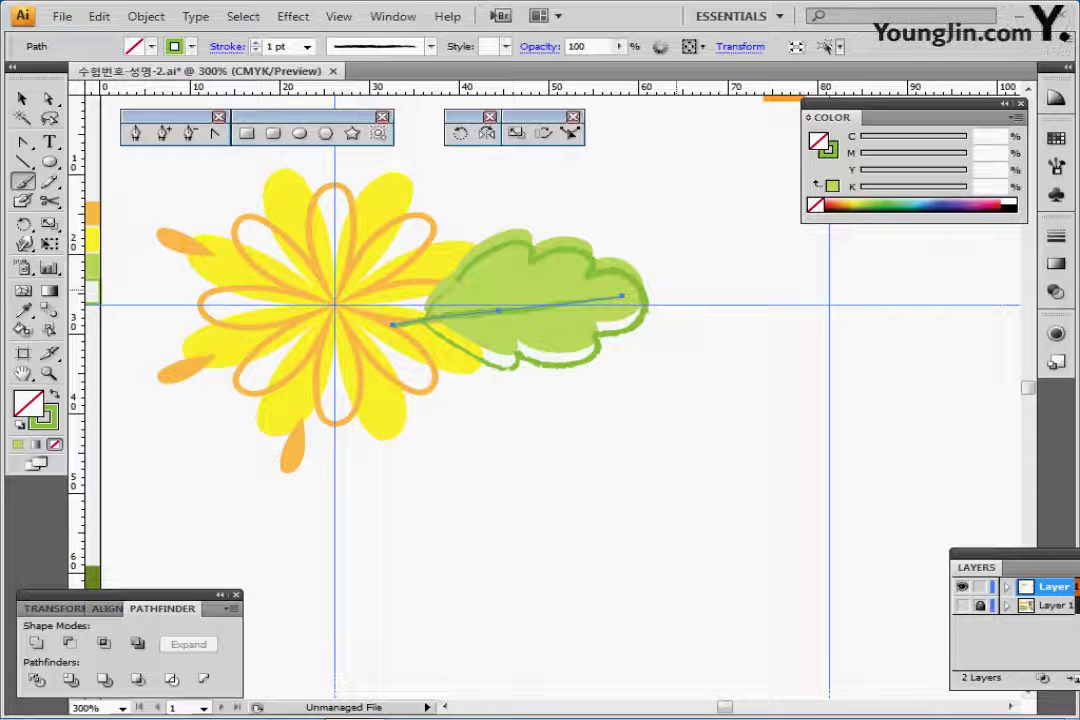
Select the leaf, its brushed outline and the midrib, and send them behind the flower
drag(657, 216, 555, 360)
key(ctrl)
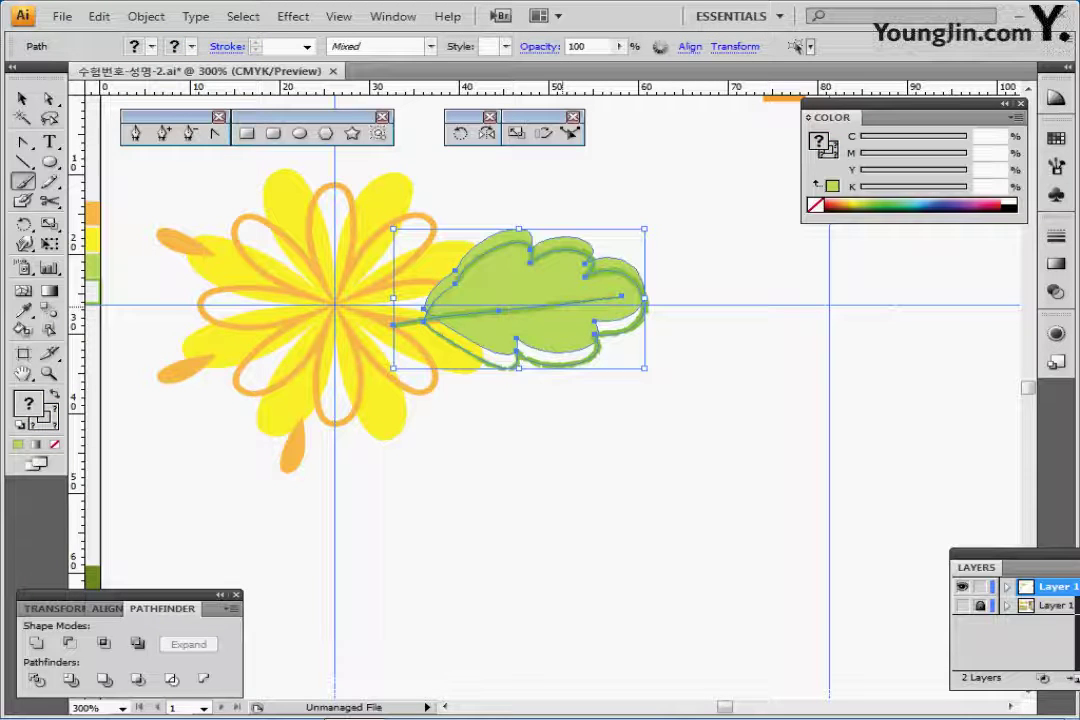
key(ctrl+shift+[)
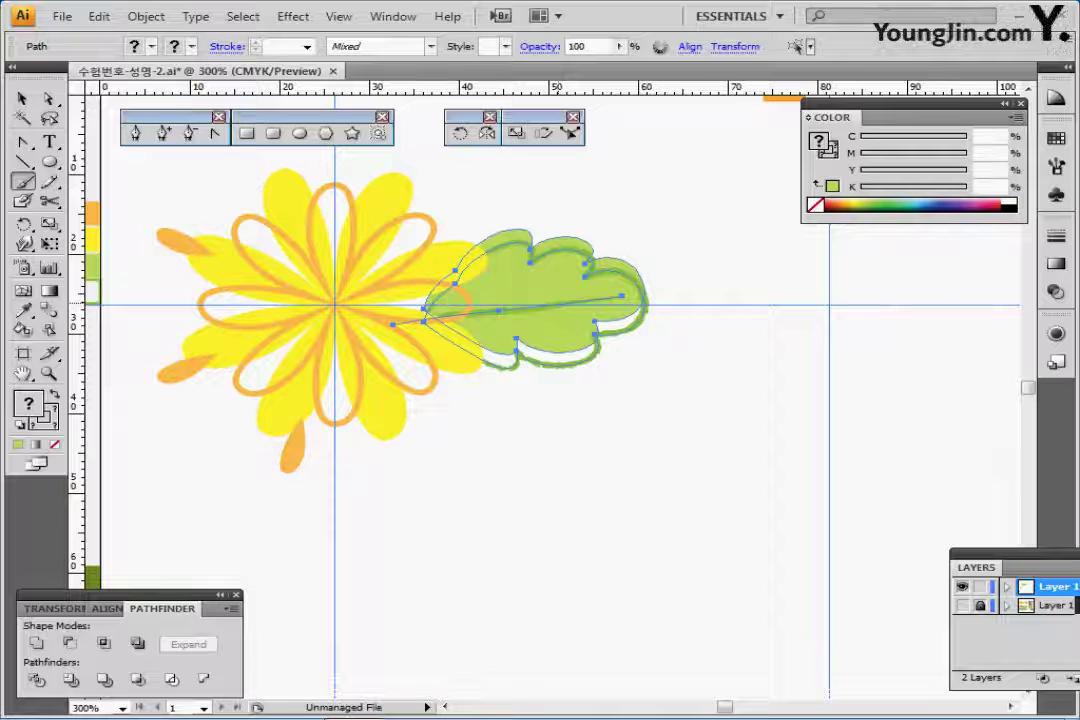
key(ctrl)
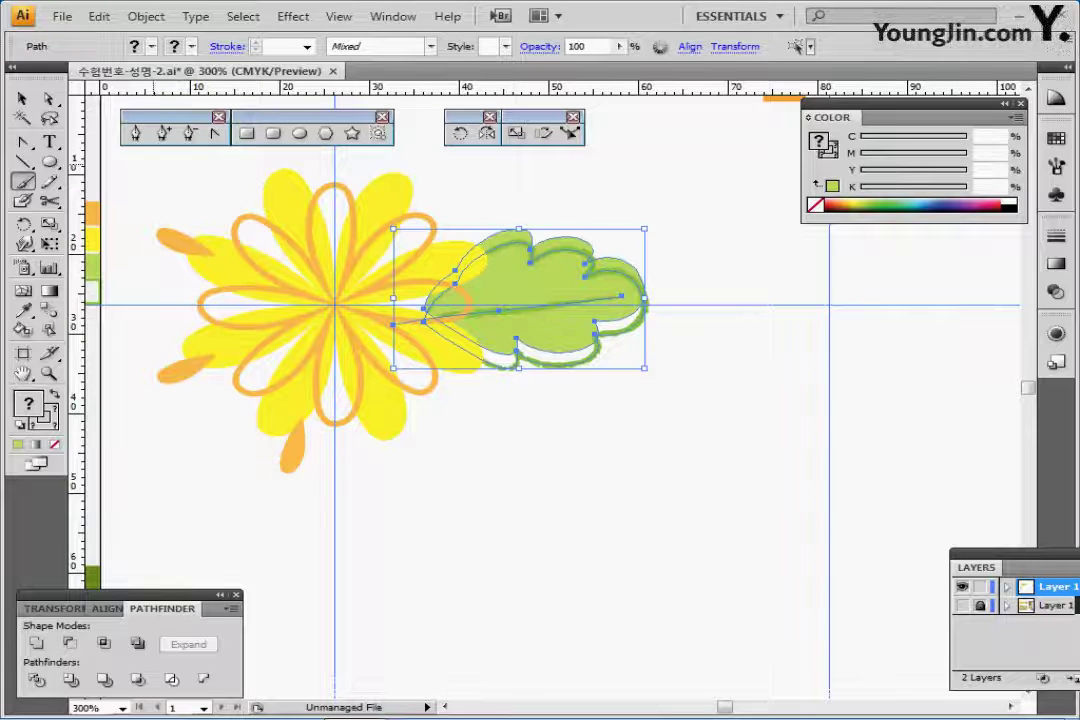
Select all the flower's petals without the leaf midrib and define them as a pattern swatch named 국화
drag(151, 165, 403, 470)
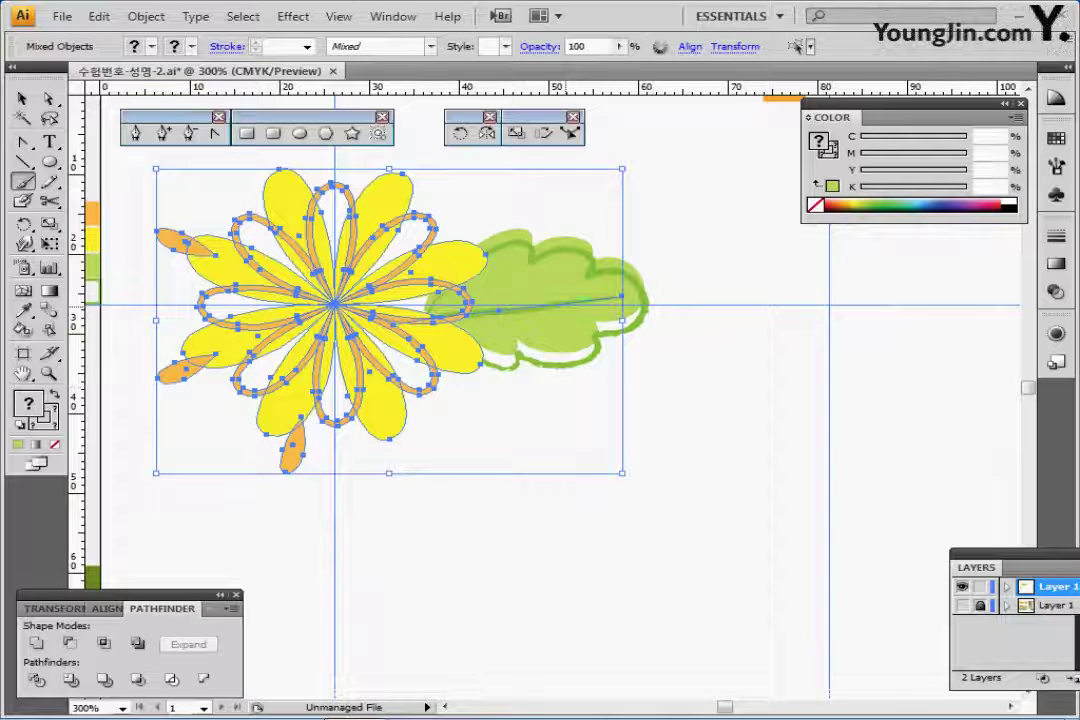
ctrl+shift+click(567, 303)
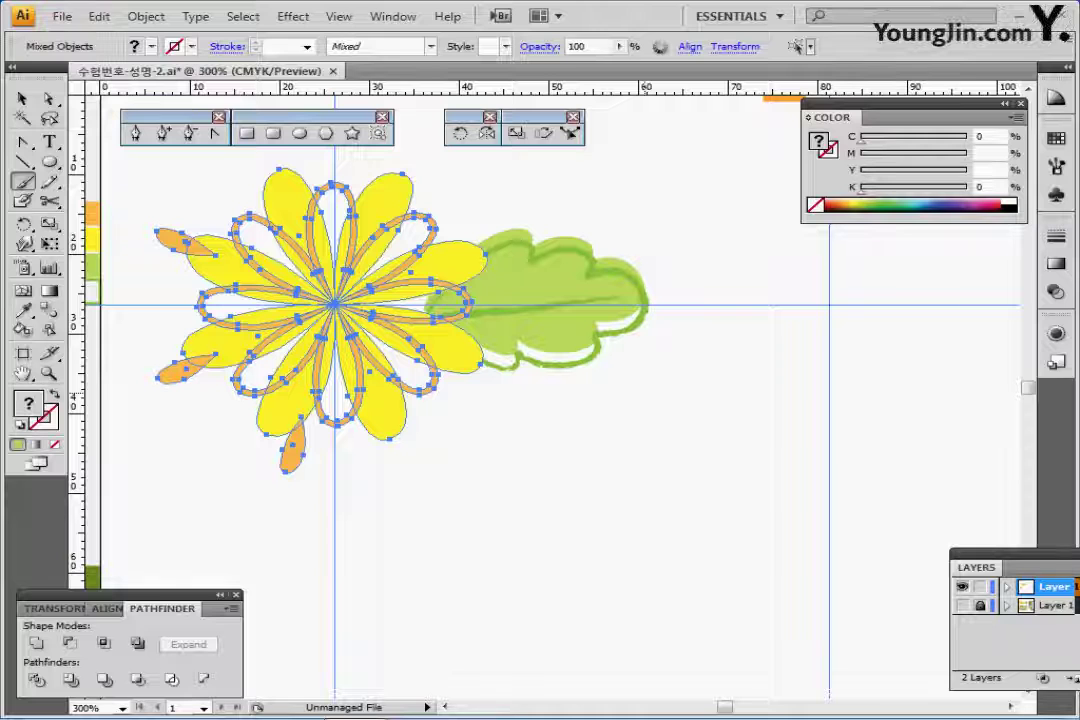
click(99, 16)
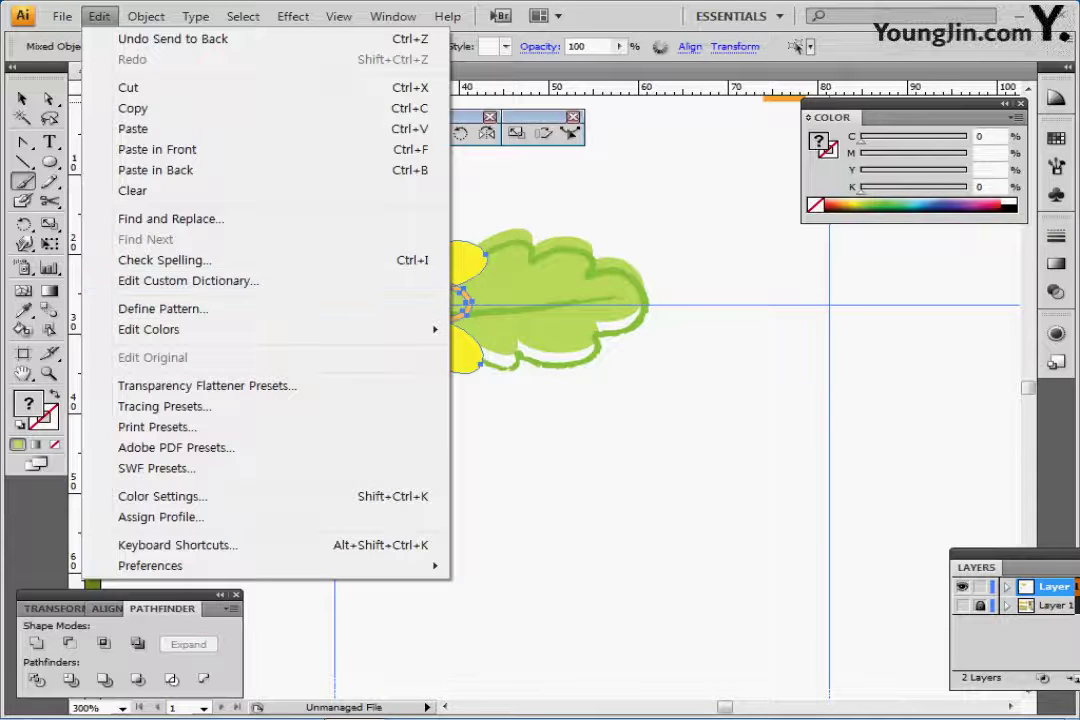
click(163, 309)
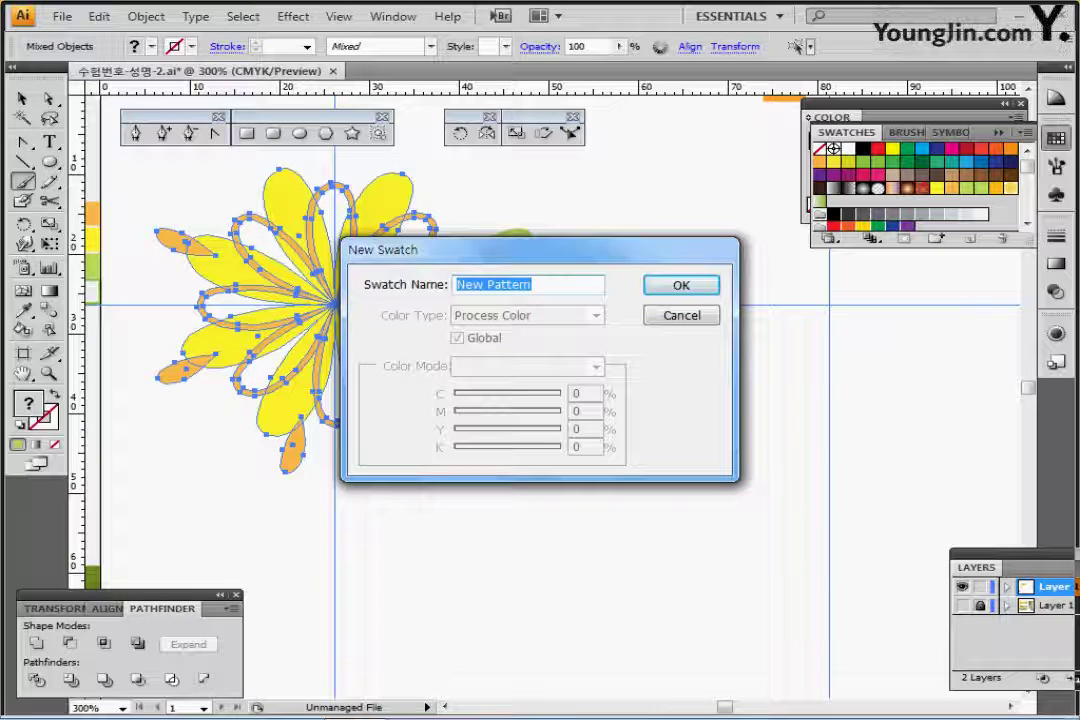
text(m)
key(BackSpace)
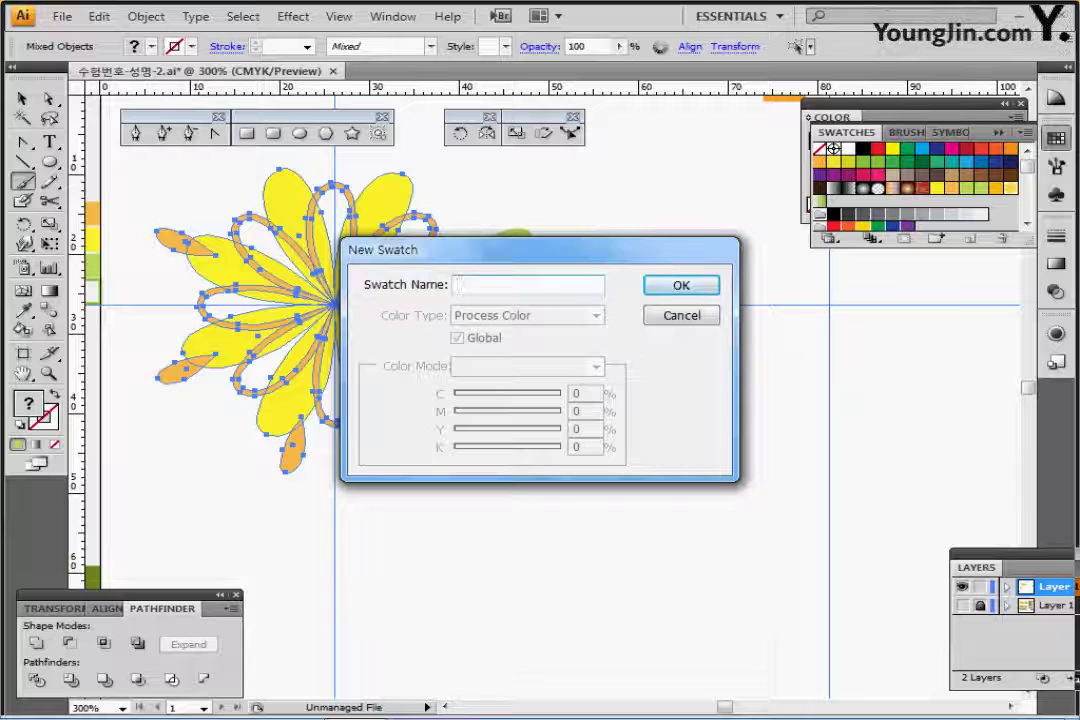
text(ㅌ국화)
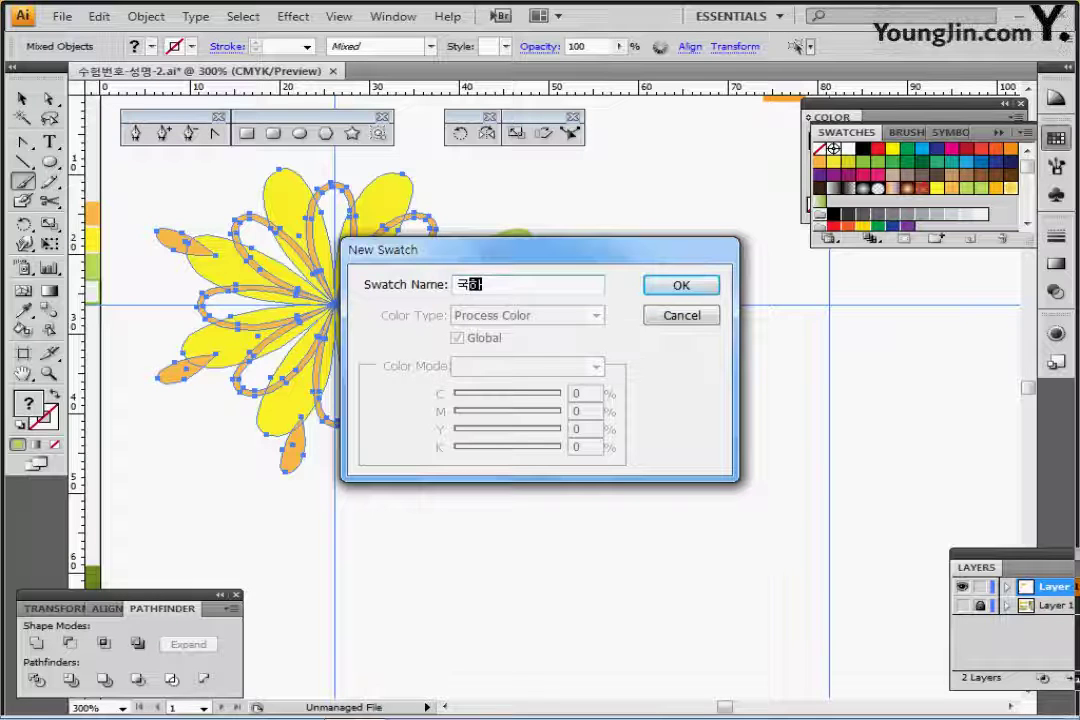
key(BackSpace)
text(화)
key(Return)
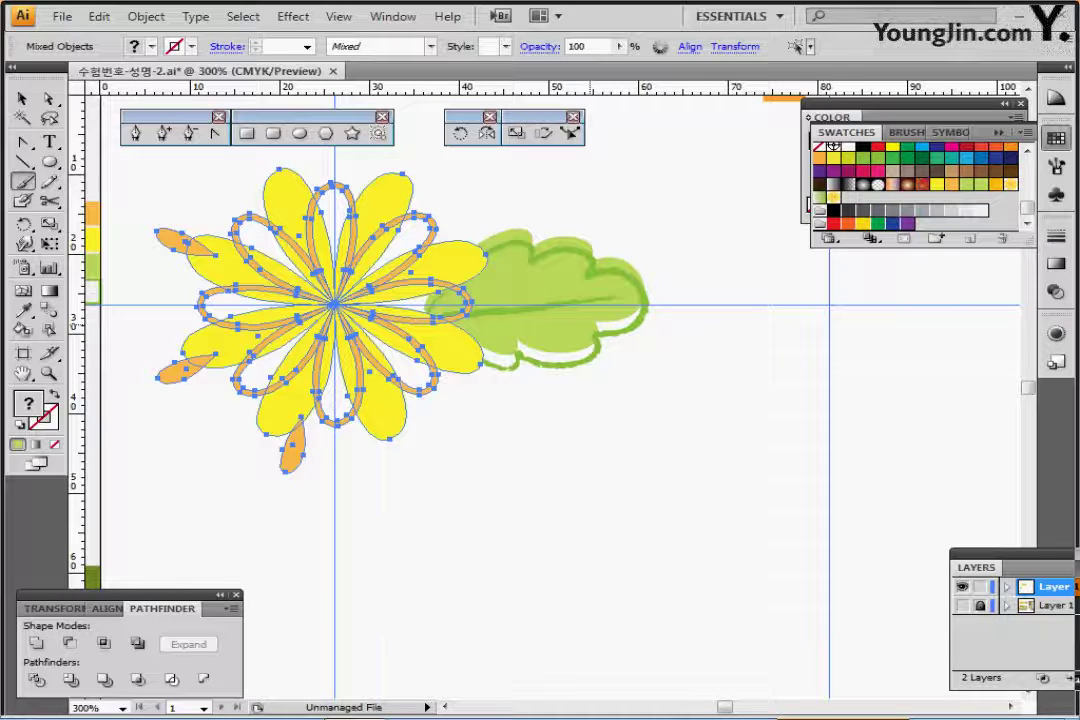
Draw a 26 mm by 26 mm circle centred on the guide intersection beyond the leaf's tip
key(ctrl+minus)
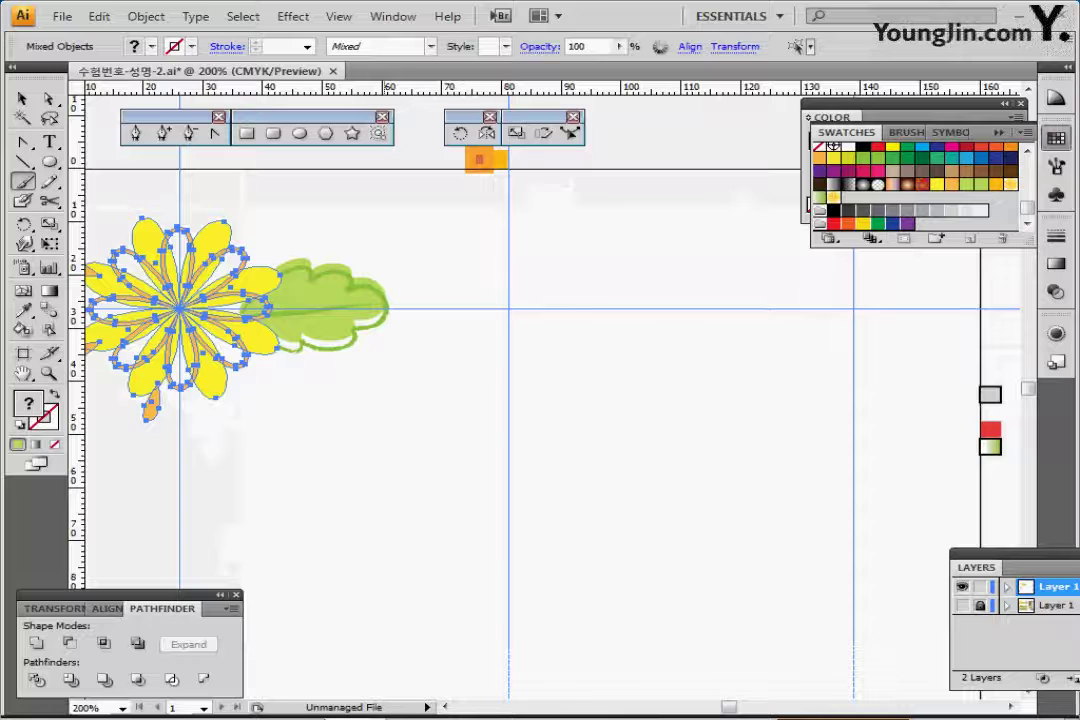
ctrl+click(427, 385)
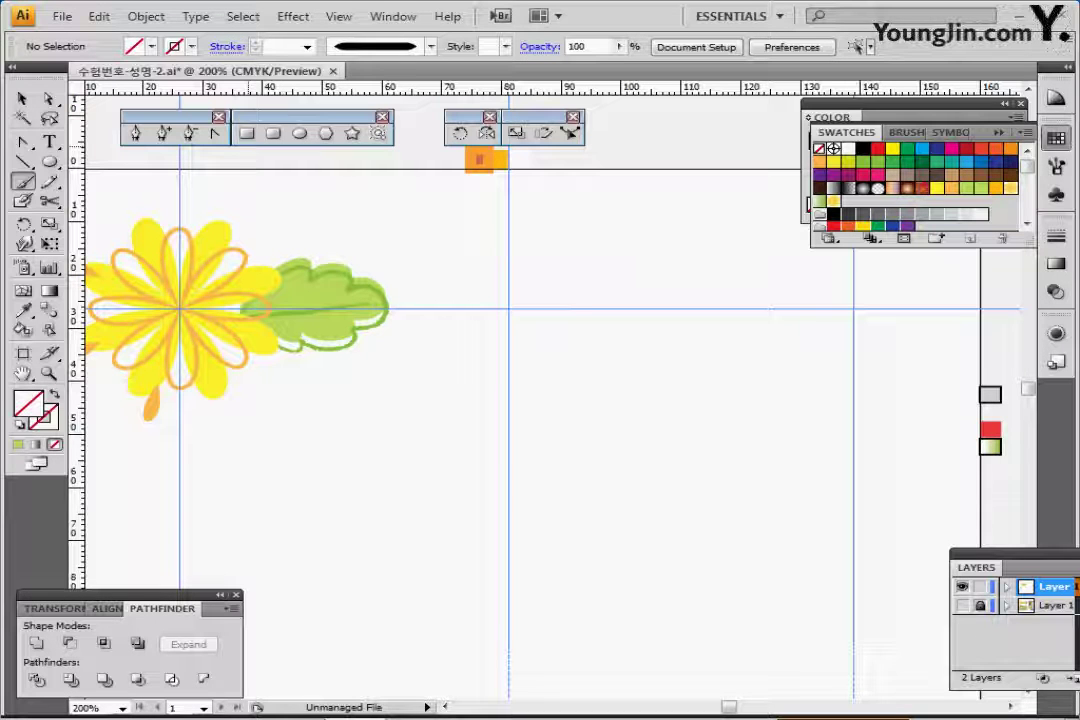
click(300, 133)
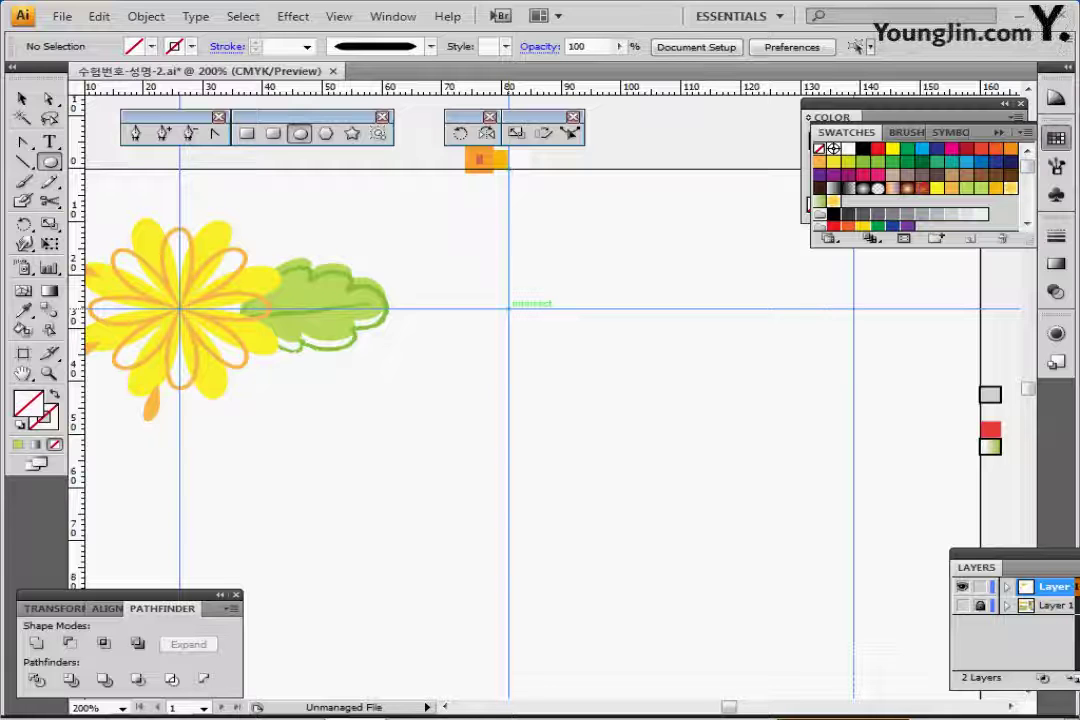
click(509, 308)
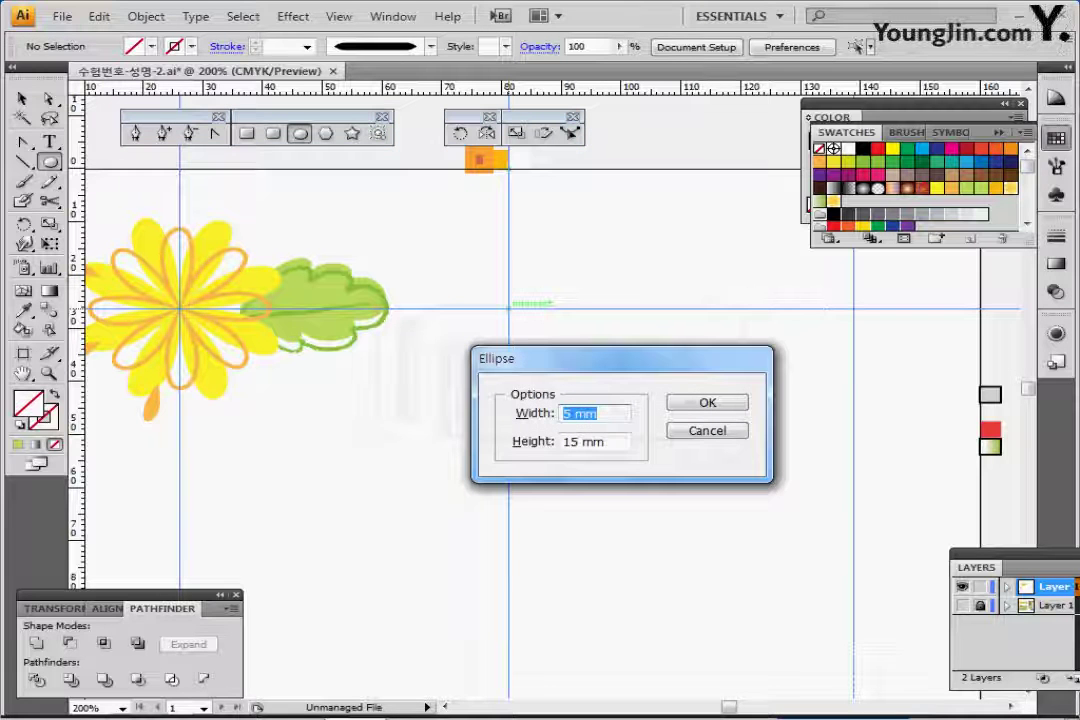
text(26)
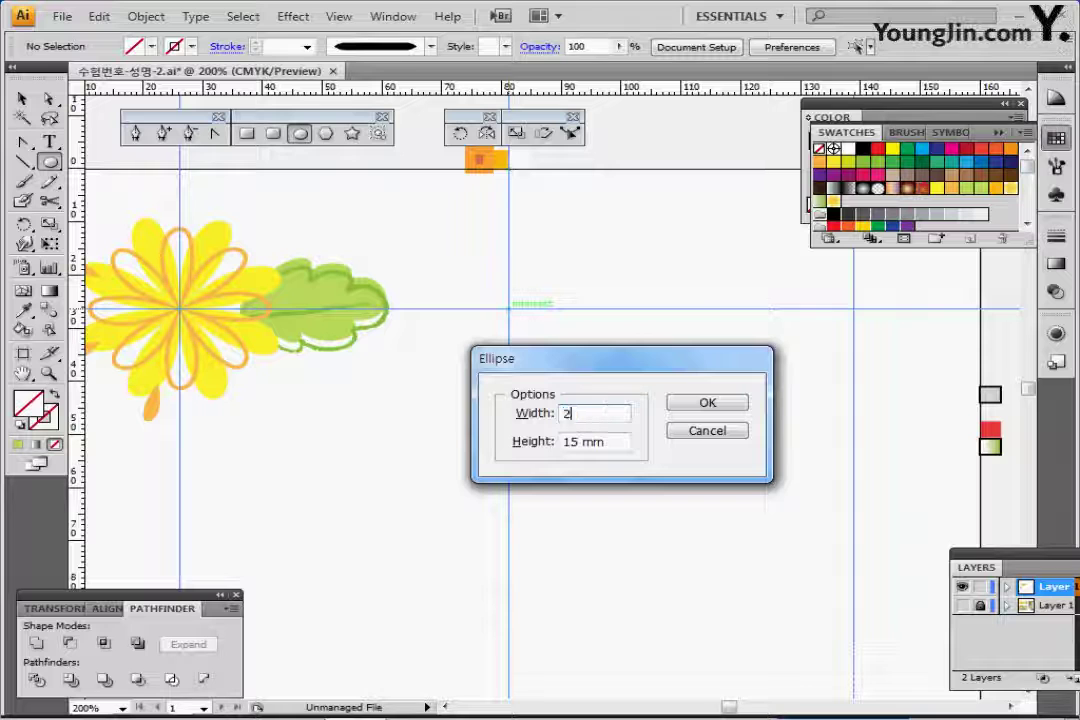
key(Tab)
text(26)
key(Return)
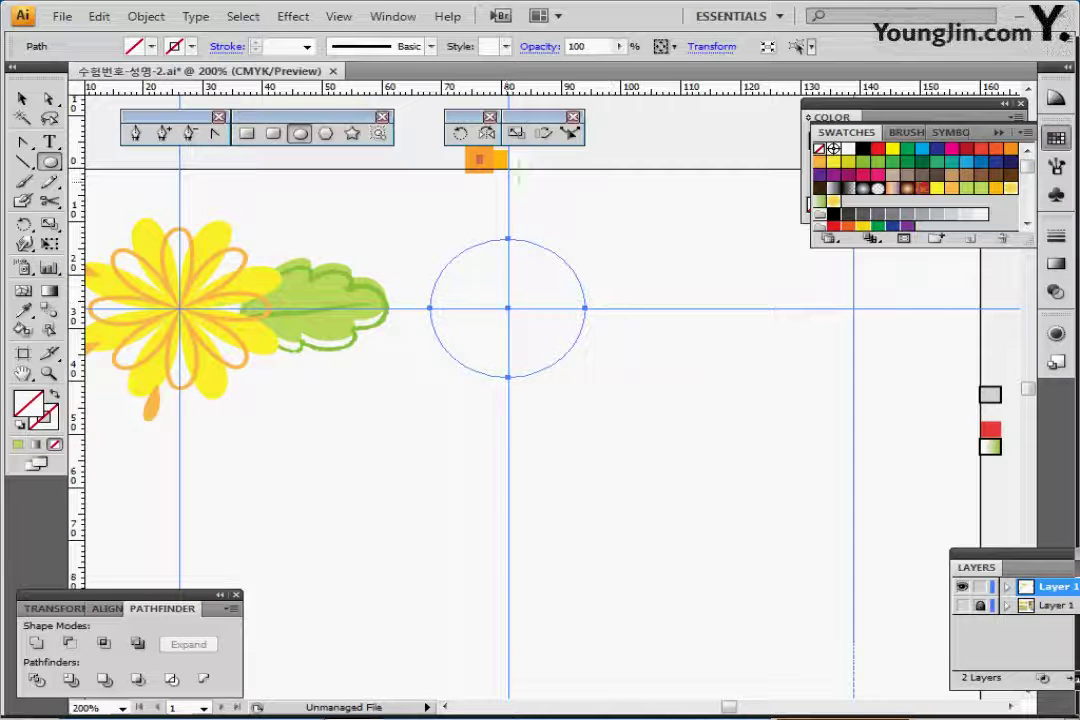
Sample the outlined colour square above the artboard to give the circle a red-orange fill and a 5 pt orange stroke
click(479, 160)
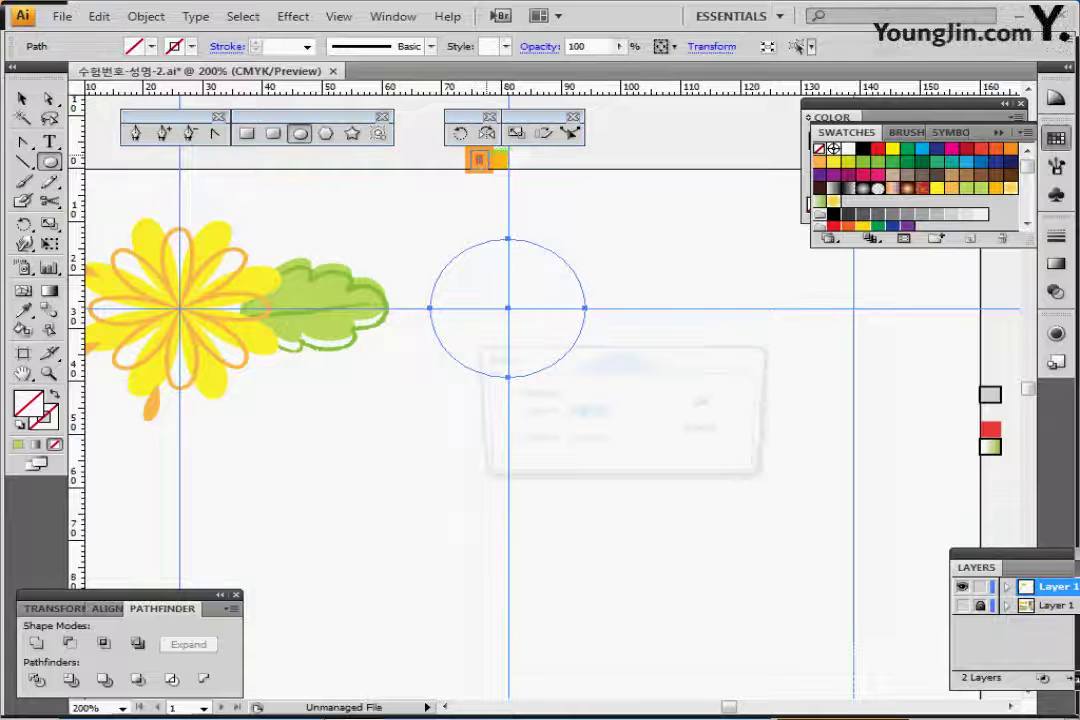
key(Escape)
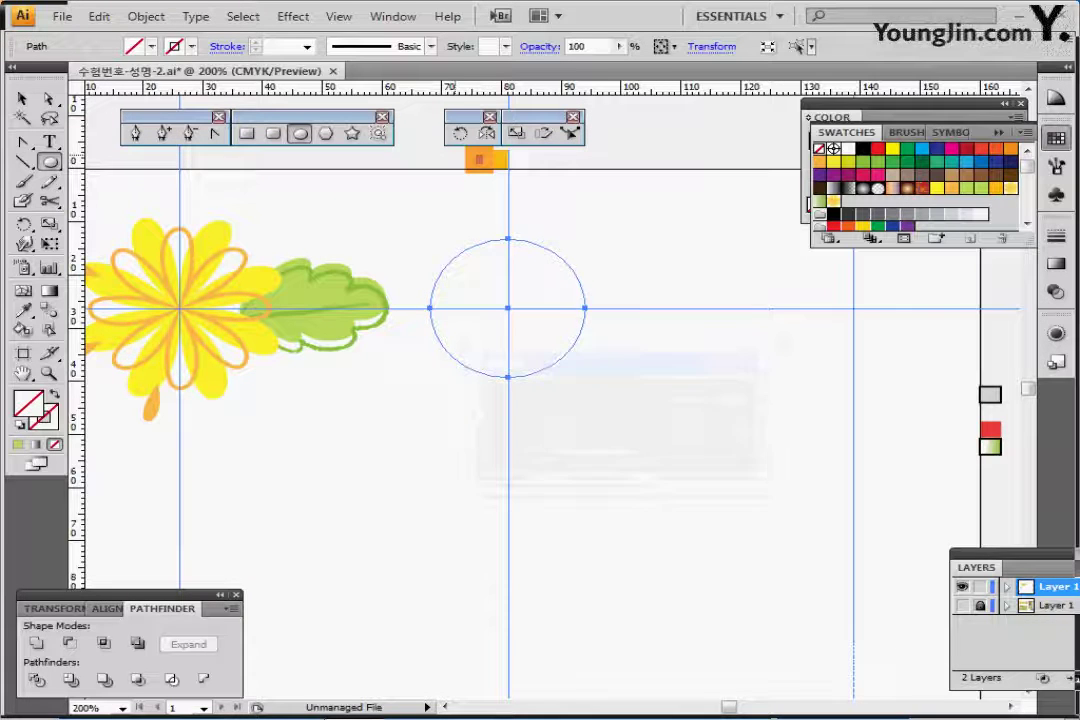
key(i)
click(479, 161)
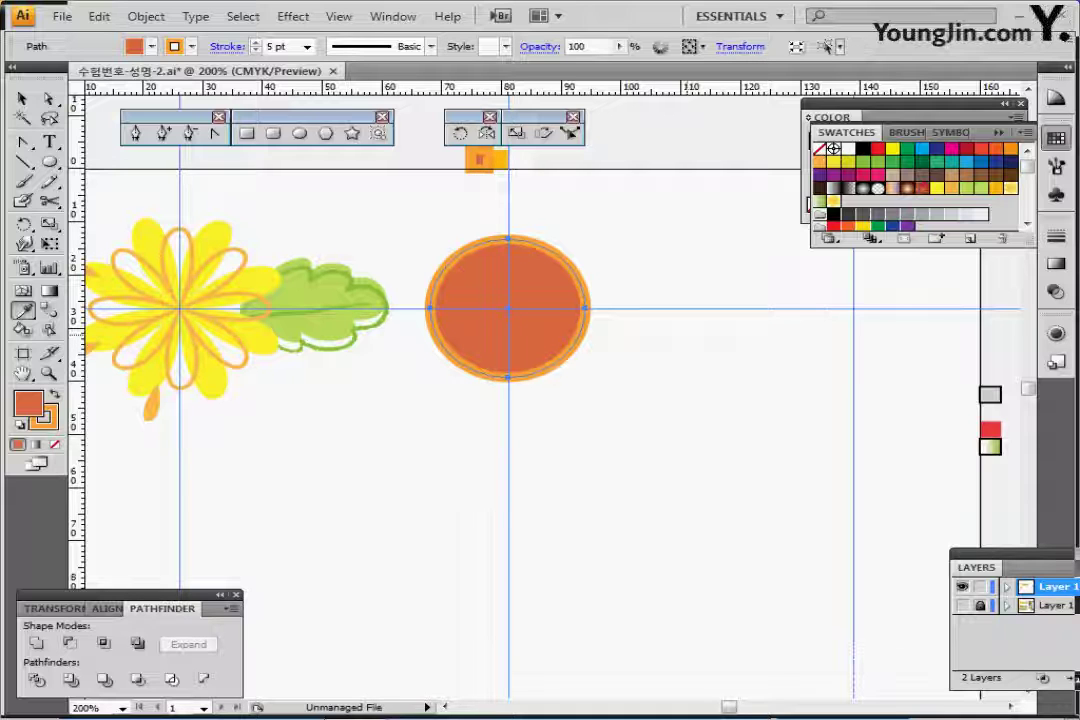
Pick the yellow-orange square above the artboard so its colour becomes the current fill with no stroke
key(ctrl+shift+a)
key(ctrl+plus)
key(ctrl+plus)
key(ctrl+plus)
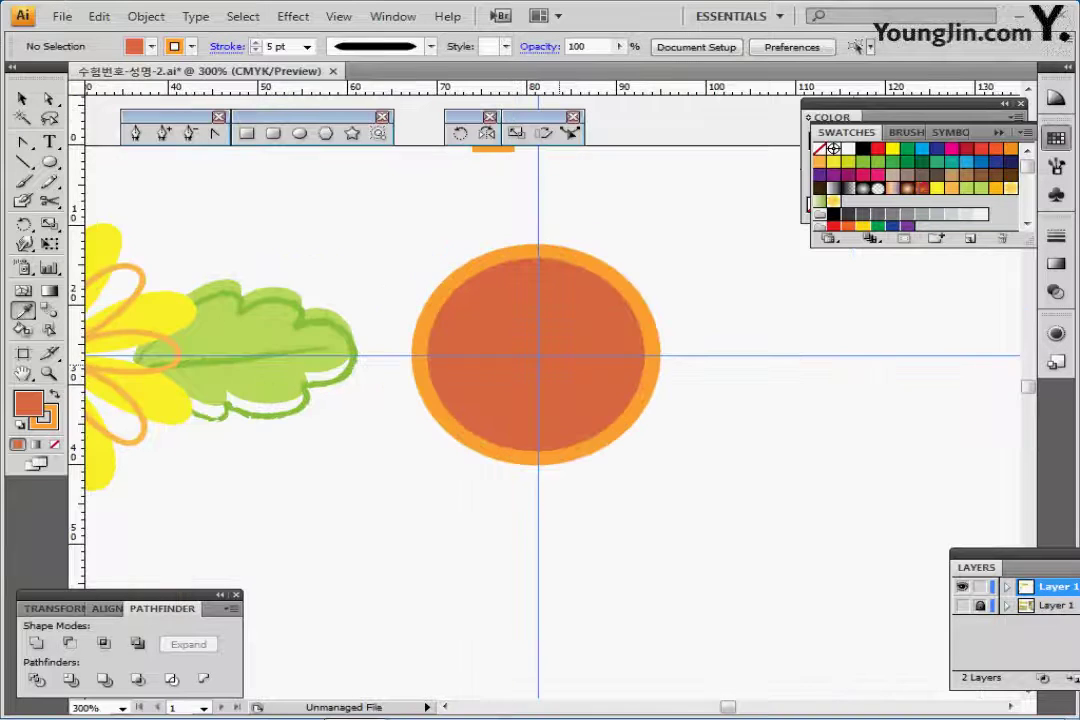
key(ctrl+plus)
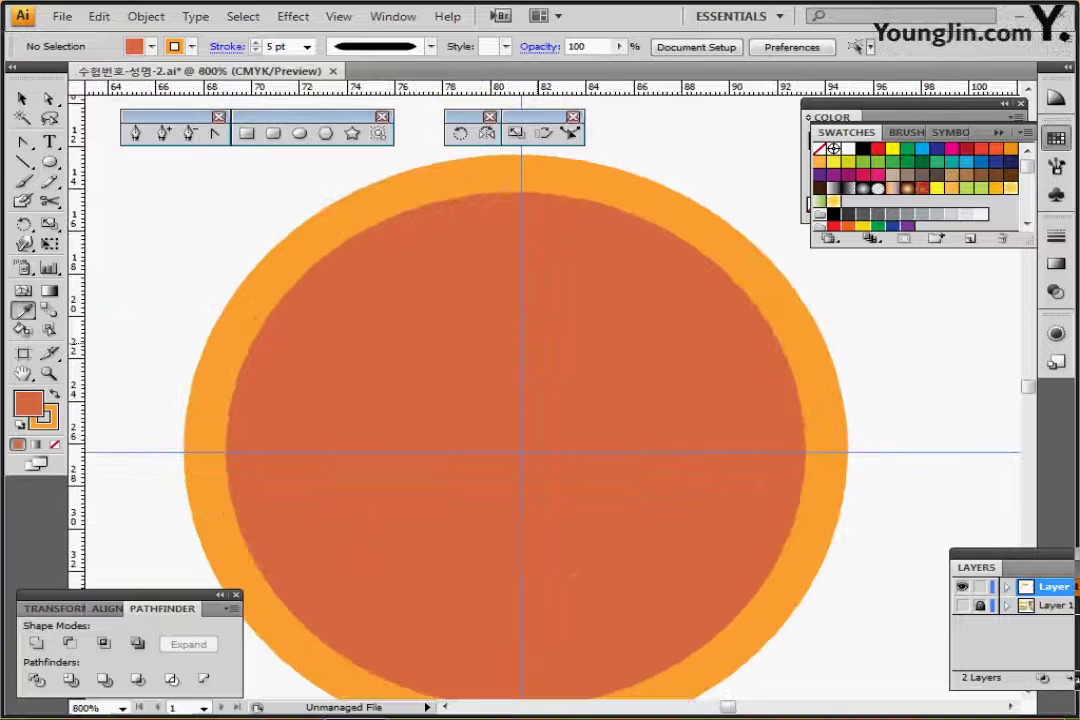
key(ctrl+minus)
key(ctrl+minus)
ctrl+click(572, 222)
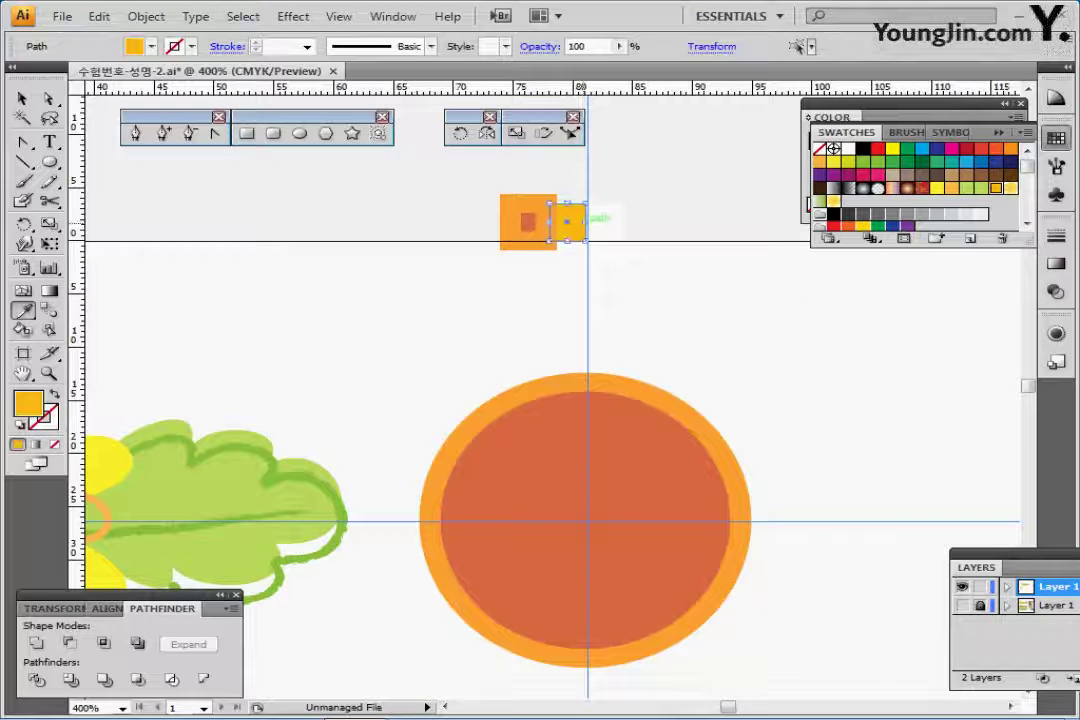
scroll(619, 428, down, 1)
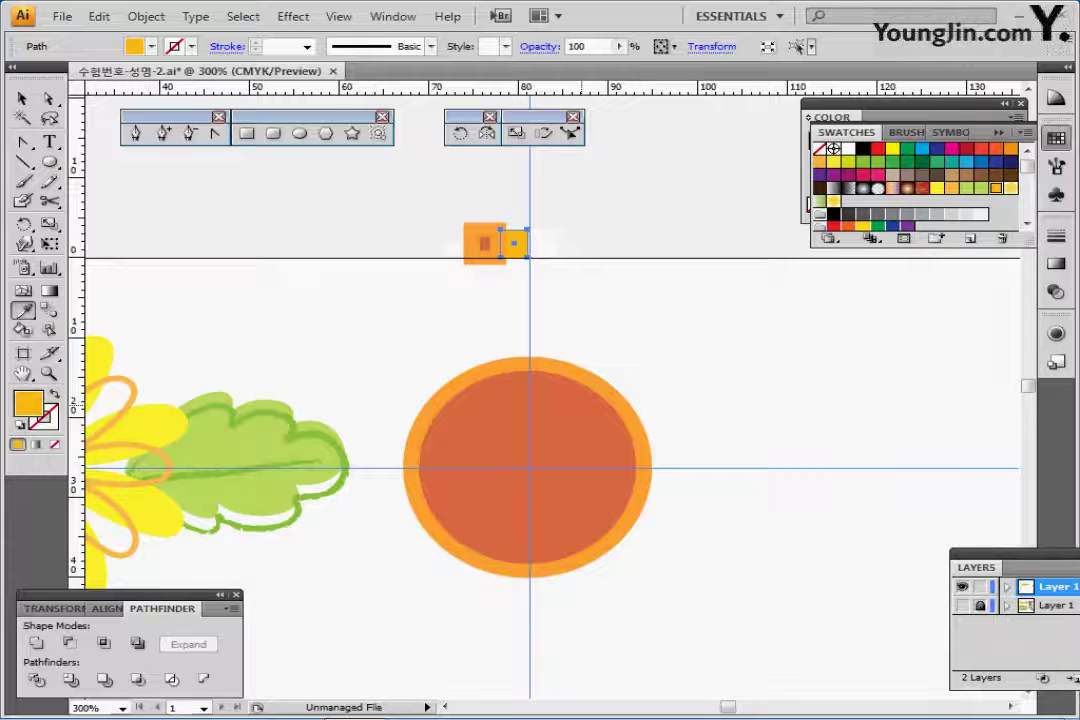
key(ctrl+plus)
drag(542, 303, 553, 265)
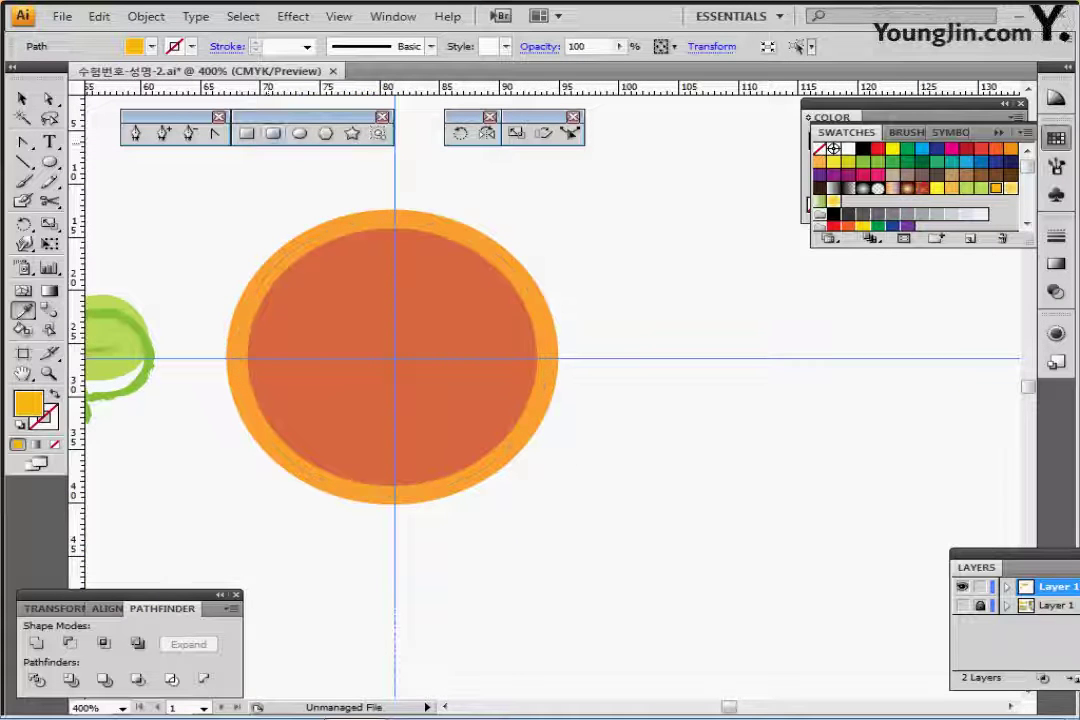
Draw a small yellow-orange circle at the guide intersection in the large circle and a white circle about 2 mm wide inside it
click(299, 133)
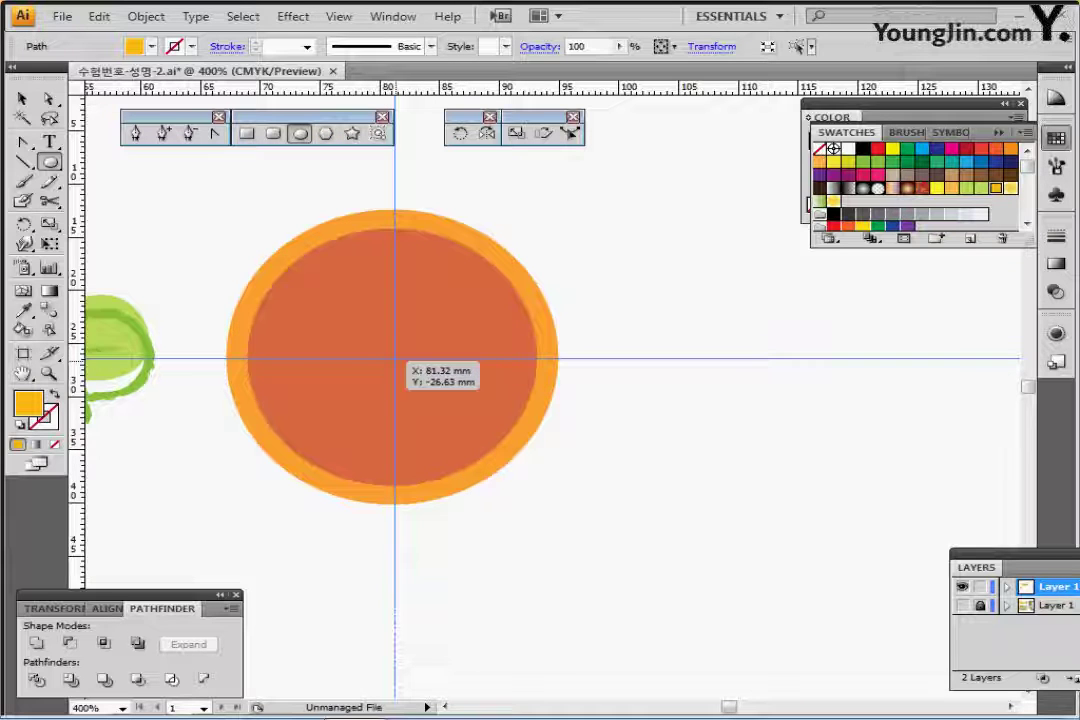
mouse_move(396, 352)
mouse_down()
mouse_move(415, 372)
mouse_move(402, 363)
mouse_up()
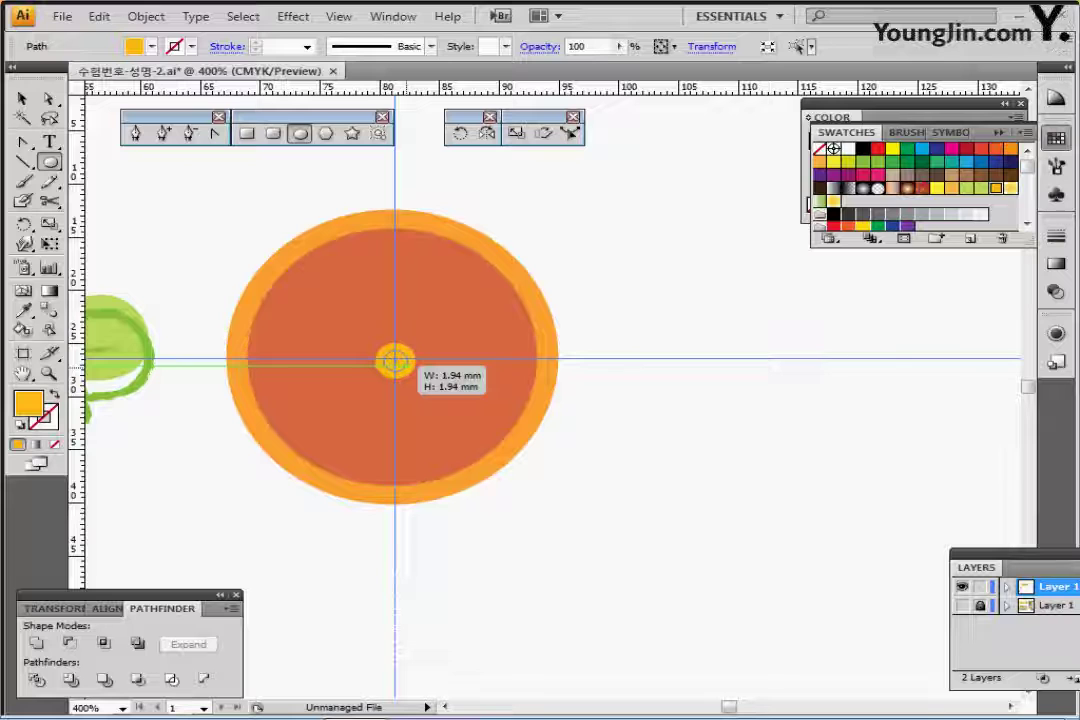
drag(395, 360, 396, 360)
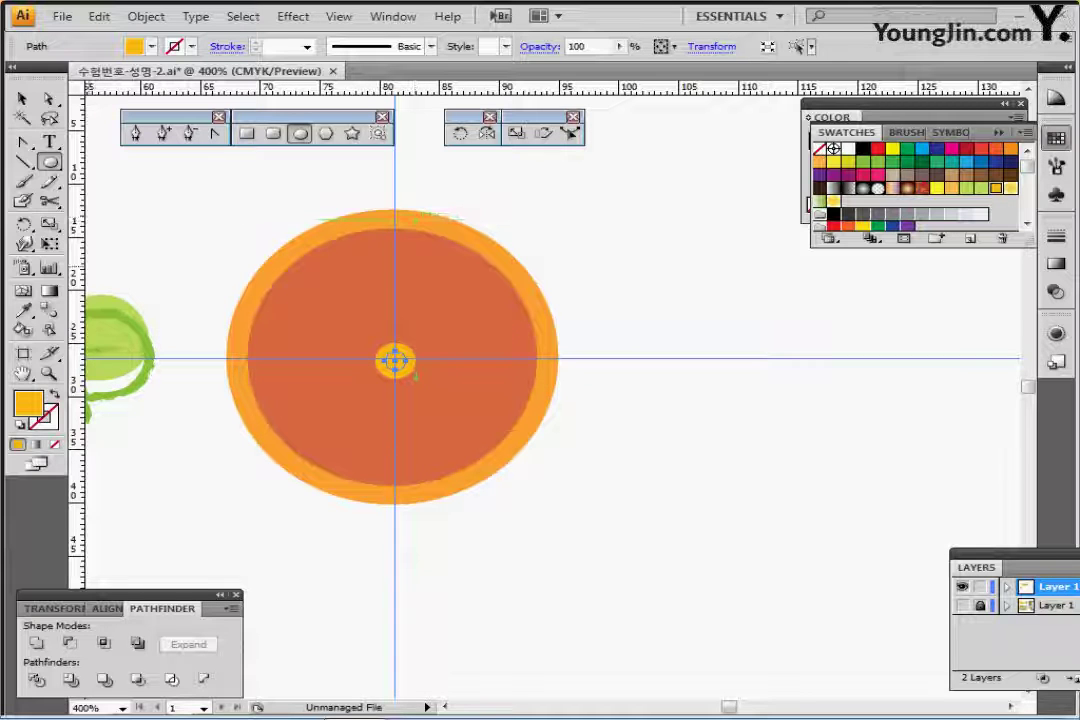
click(848, 149)
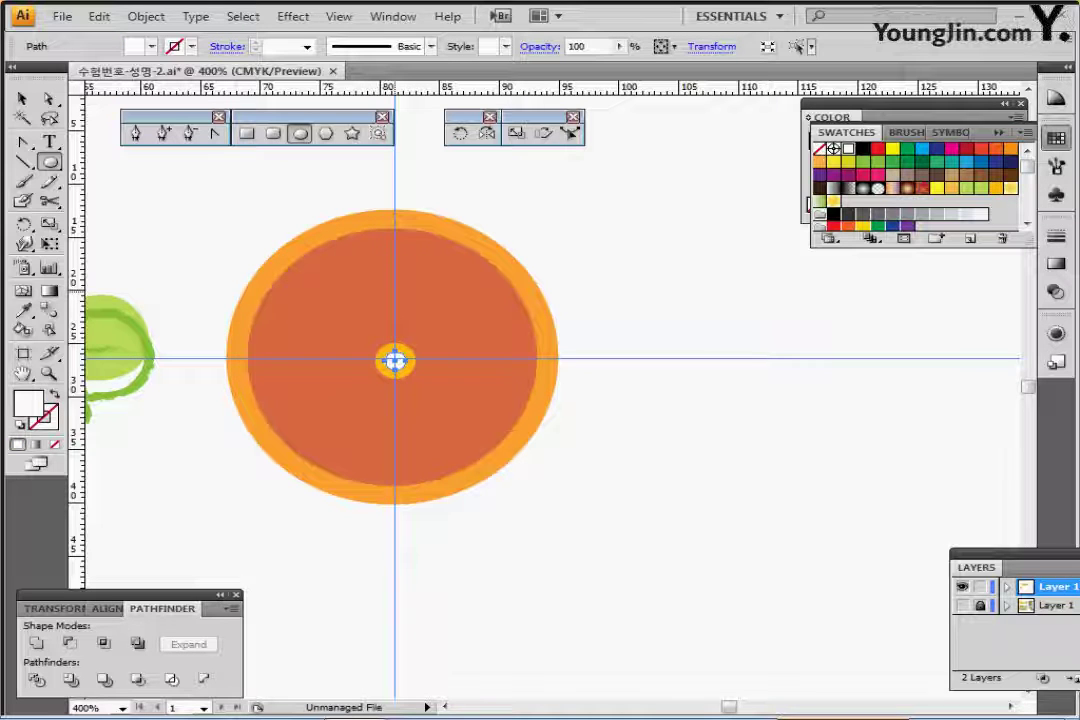
Draw a narrow upright petal ellipse above the centre in the sampled yellow-orange, with a small white ellipse highlight in its upper end
drag(378, 240, 412, 341)
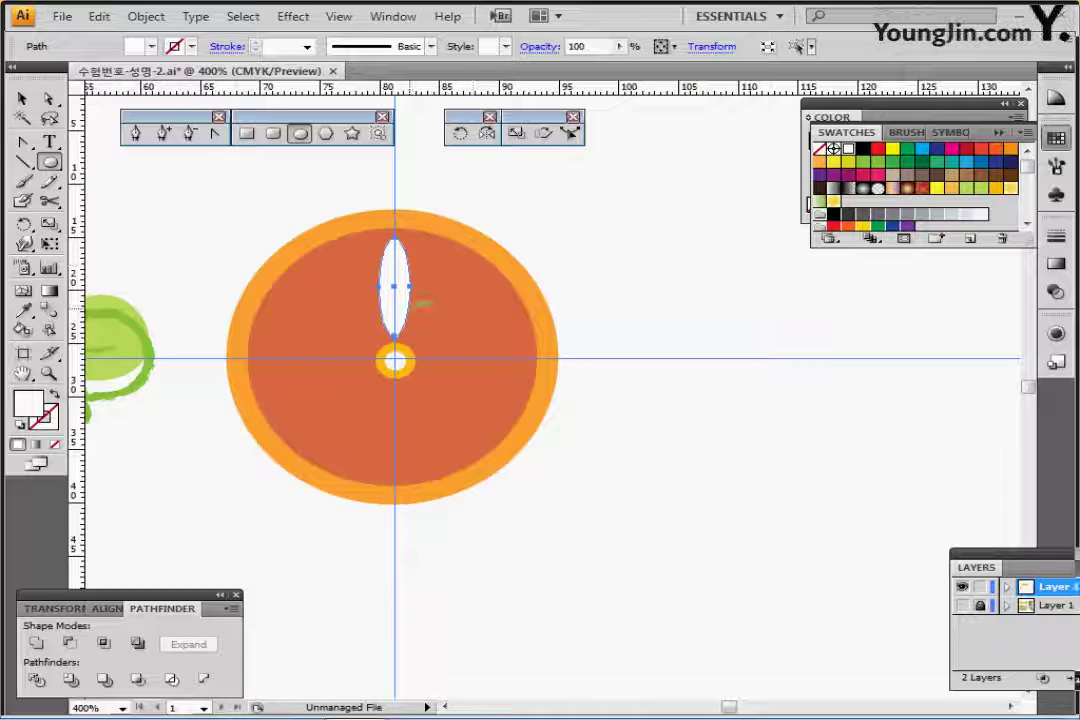
key(i)
click(335, 235)
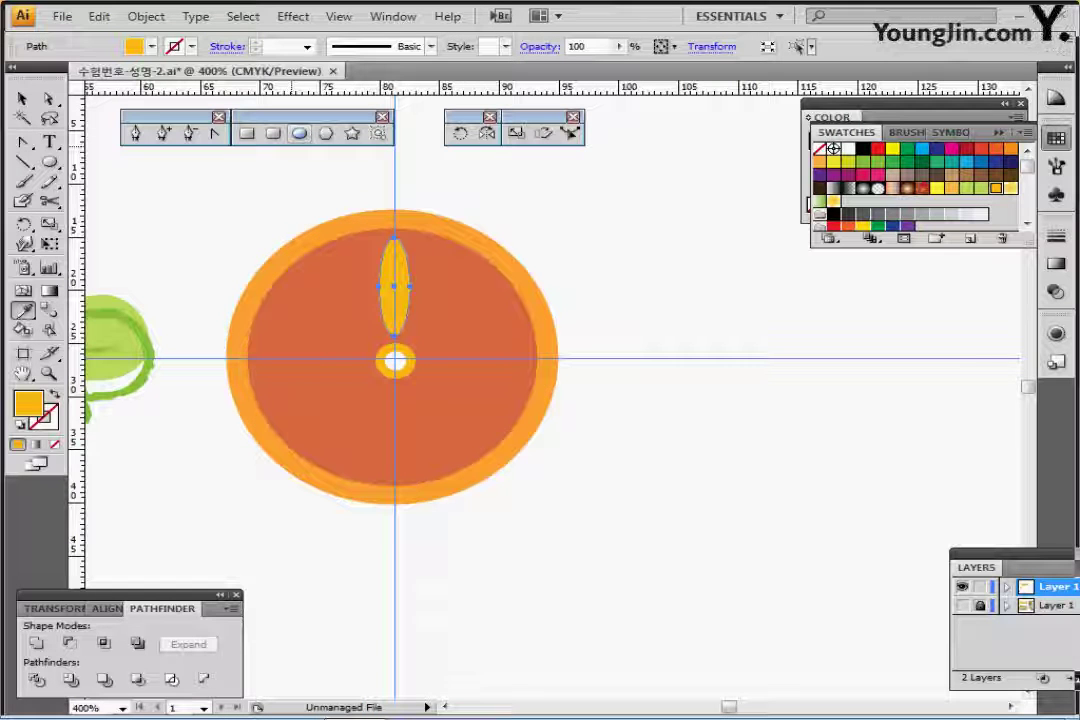
click(300, 133)
mouse_move(390, 238)
mouse_down()
mouse_move(409, 271)
mouse_move(398, 258)
mouse_move(396, 273)
mouse_up()
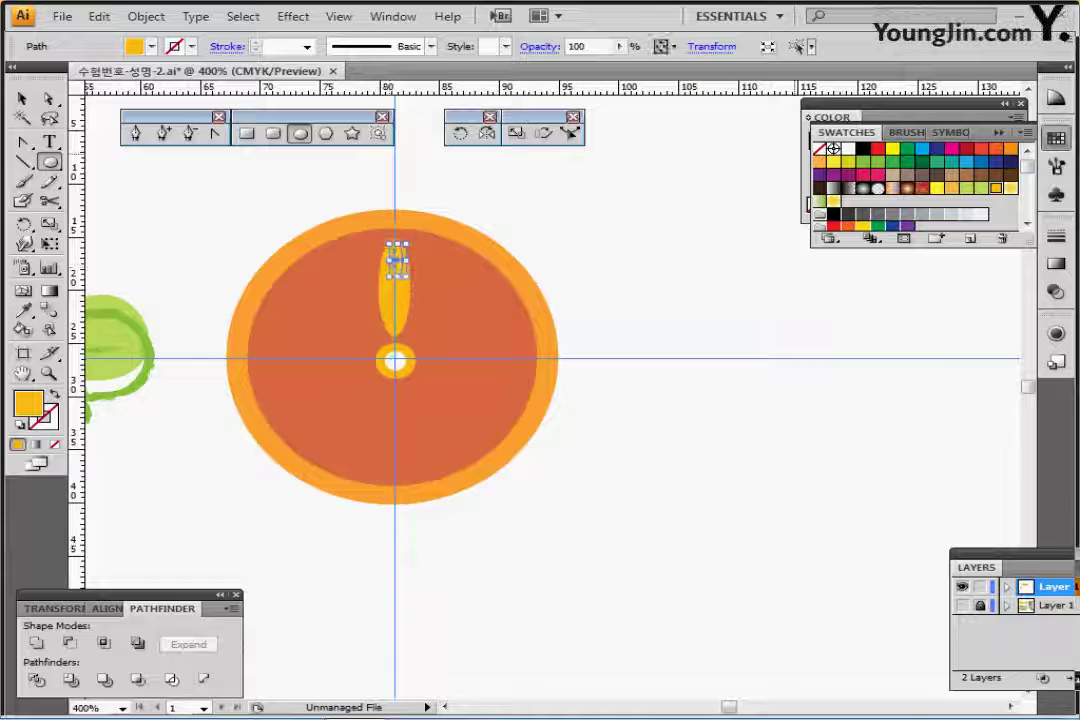
click(848, 148)
Align all the circular motif's shapes on their horizontal centres and nudge them vertically until the motif is centred on the guide intersection
ctrl+click(600, 200)
drag(278, 180, 454, 515)
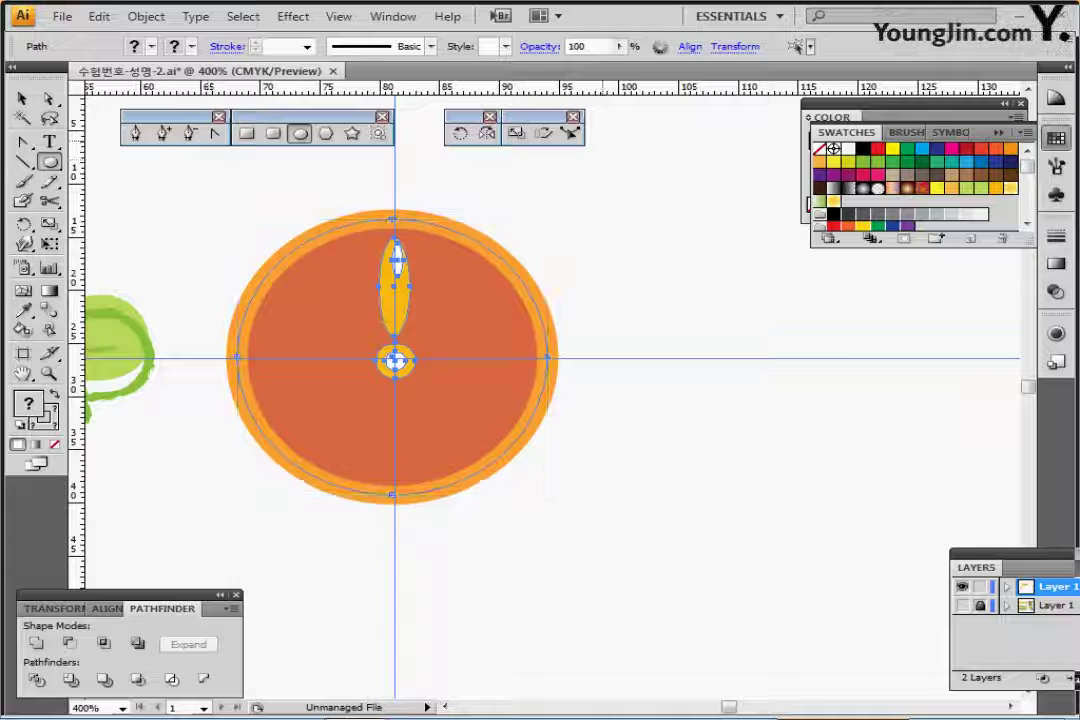
drag(97, 595, 115, 560)
drag(204, 573, 209, 510)
click(131, 510)
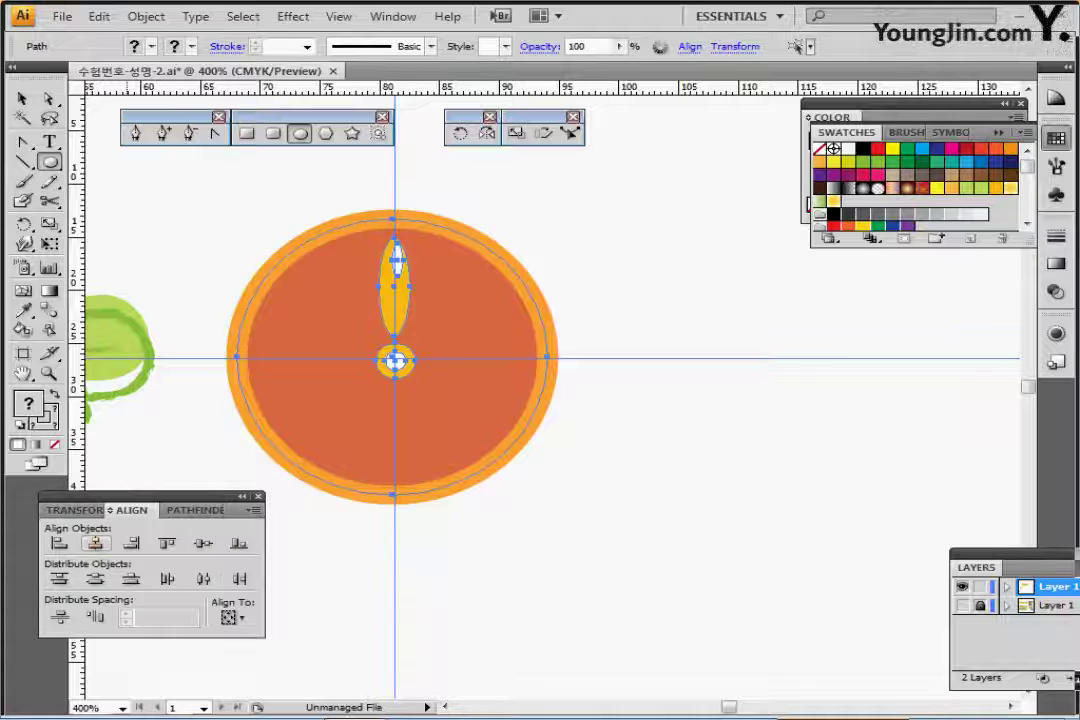
click(95, 543)
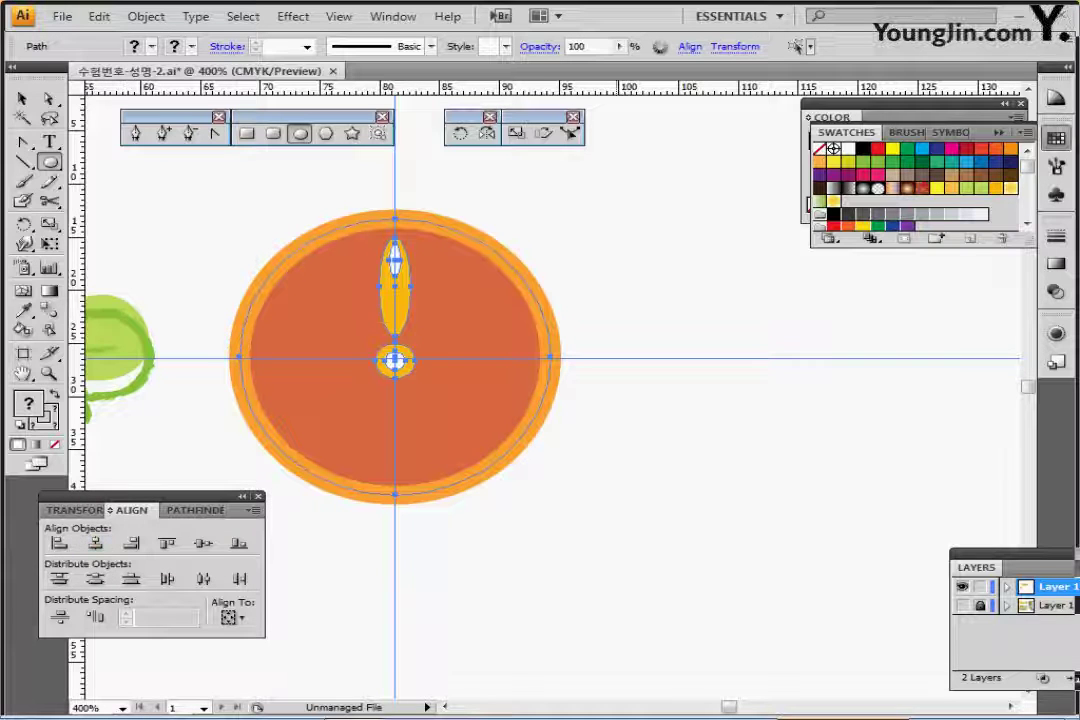
key(Up)
key(Up)
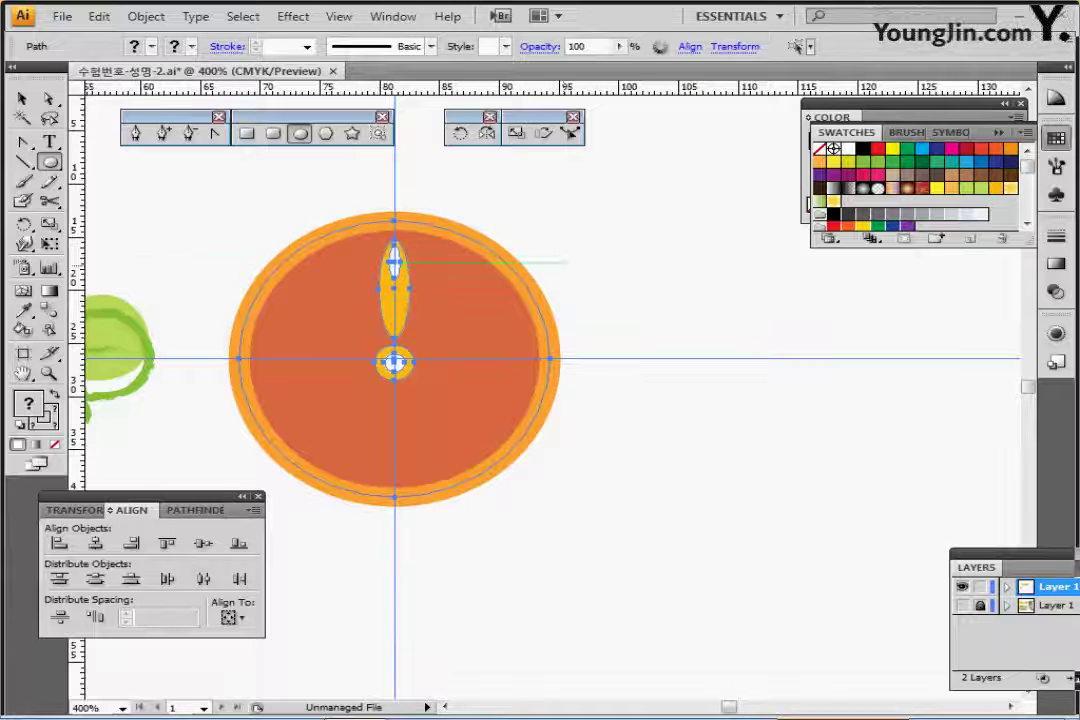
key(Up)
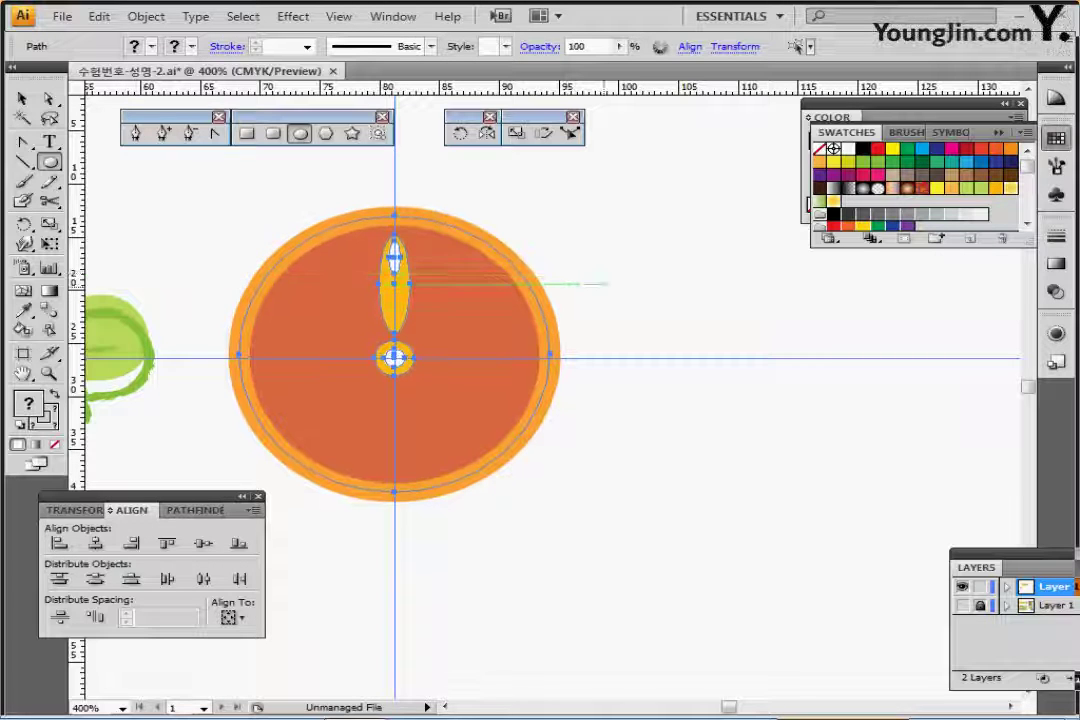
key(ctrl+shift+a)
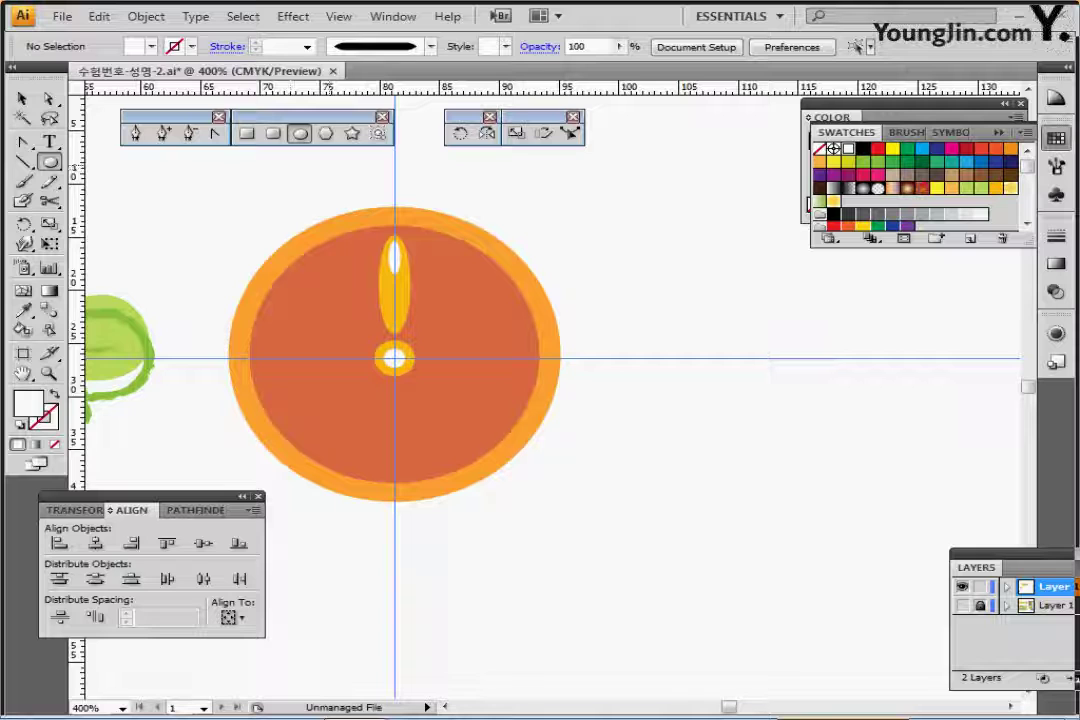
Rotate a copy of the petal and its white highlight by 45° around the guide intersection at the motif's centre
drag(334, 166, 432, 262)
drag(551, 240, 468, 385)
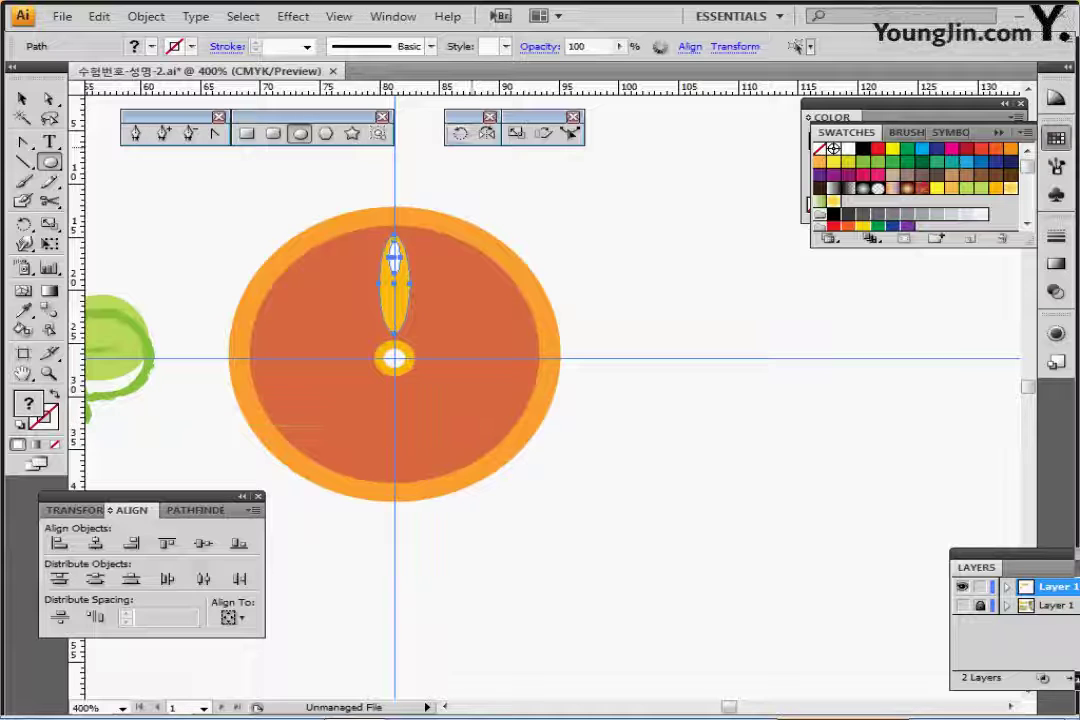
key(r)
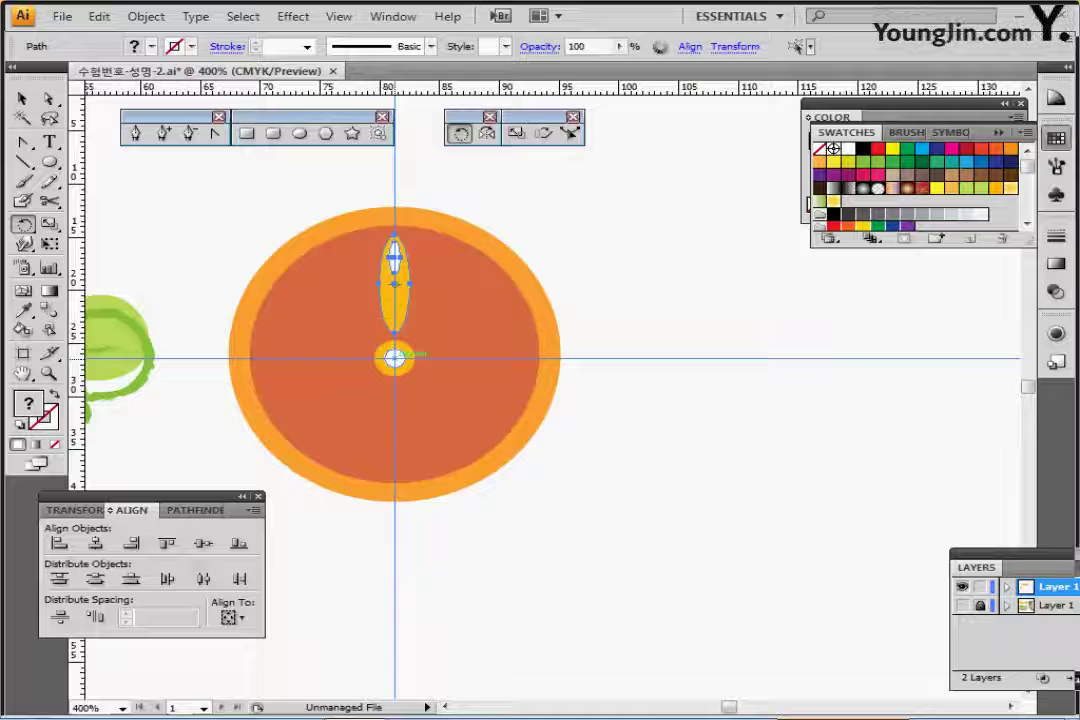
alt+click(395, 357)
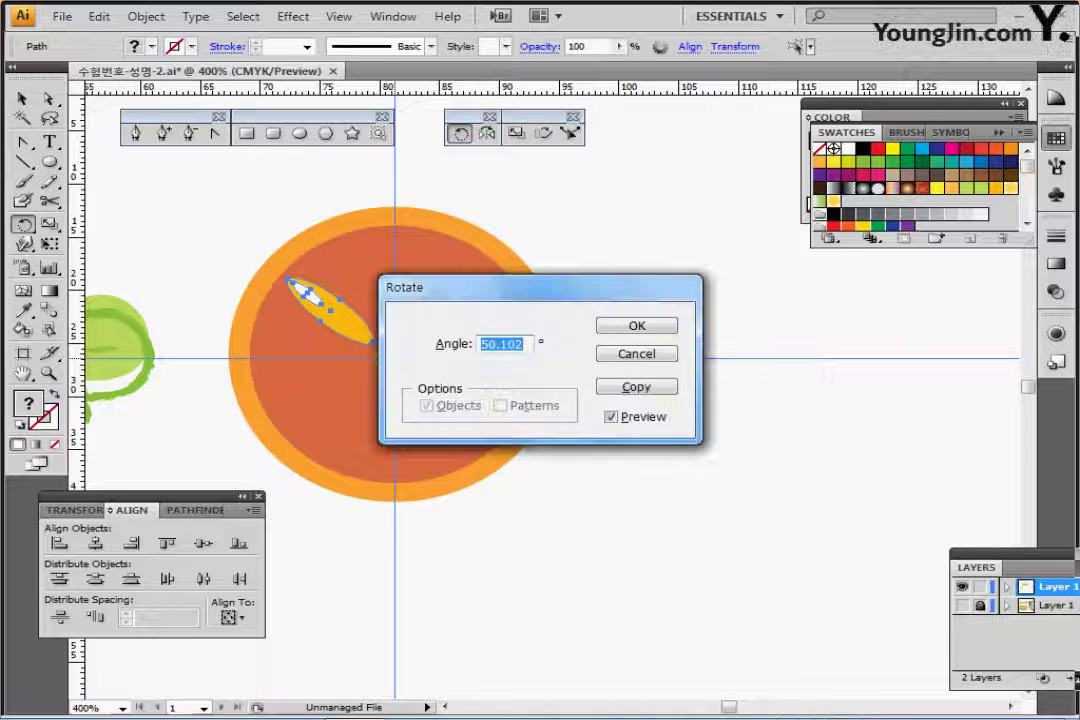
text(45)
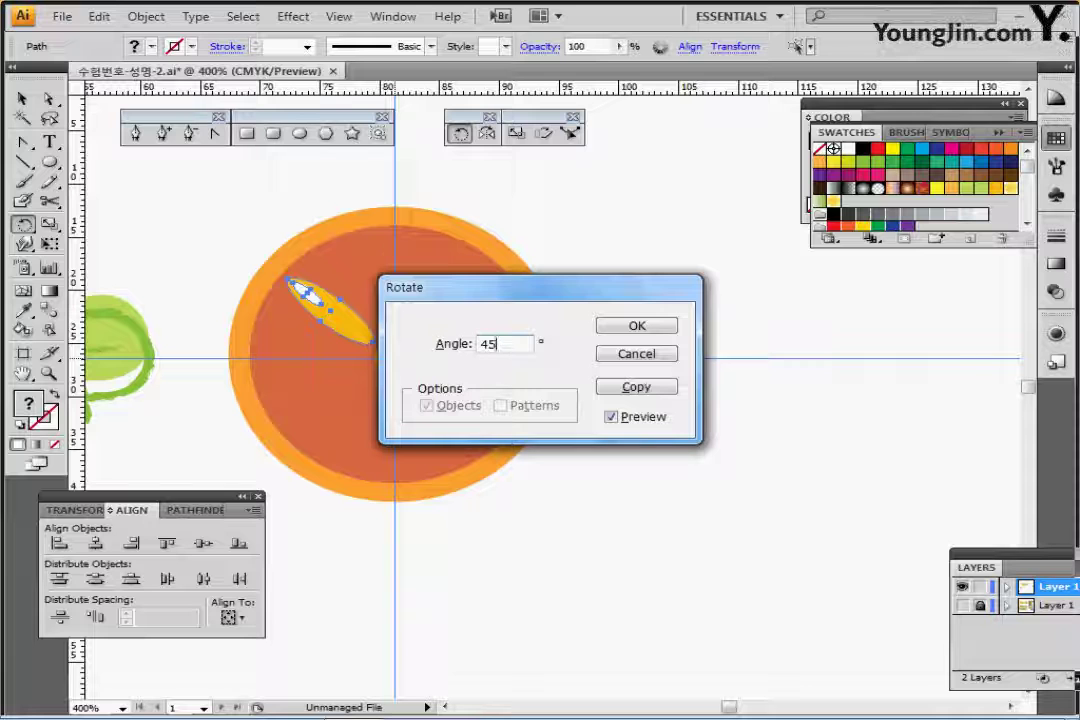
click(636, 386)
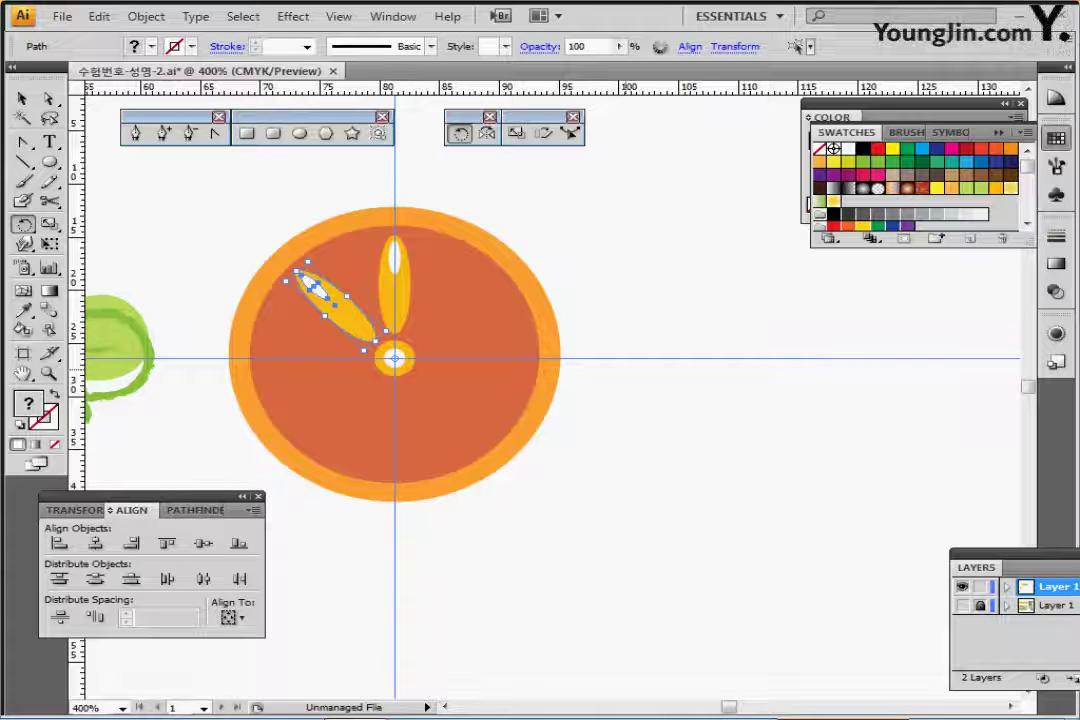
Repeat the rotated petal copy six more times to complete a ring of eight petals
key(ctrl+d)
key(ctrl+d)
key(ctrl+d)
key(ctrl+d)
key(ctrl+d)
key(ctrl+d)
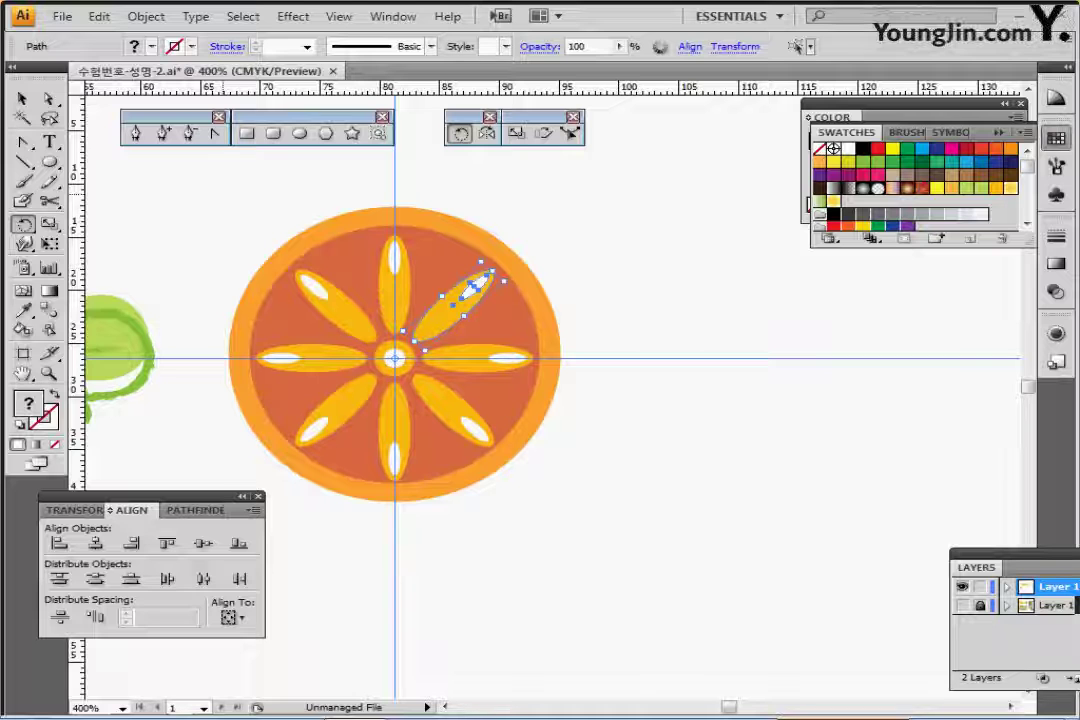
Give all petals, highlights and centre circles, but not the large circle, a Drop Shadow with 1 mm X and Y offsets and 0.5 mm blur
key(ctrl+a)
ctrl+shift+click(455, 245)
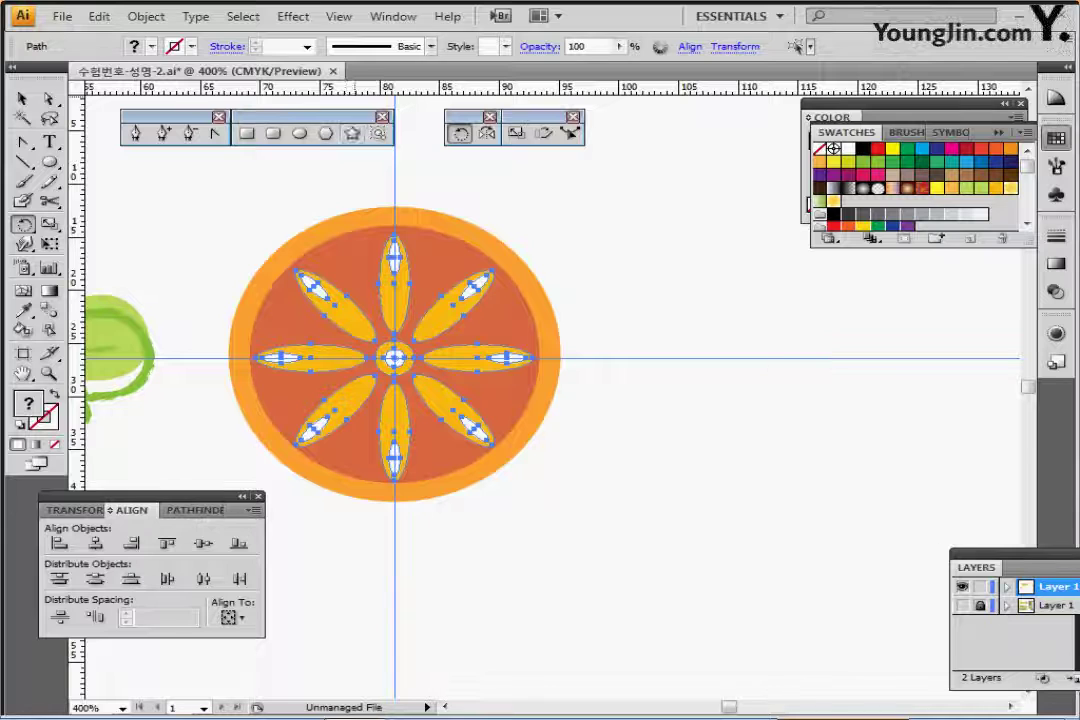
click(293, 16)
mouse_move(330, 229)
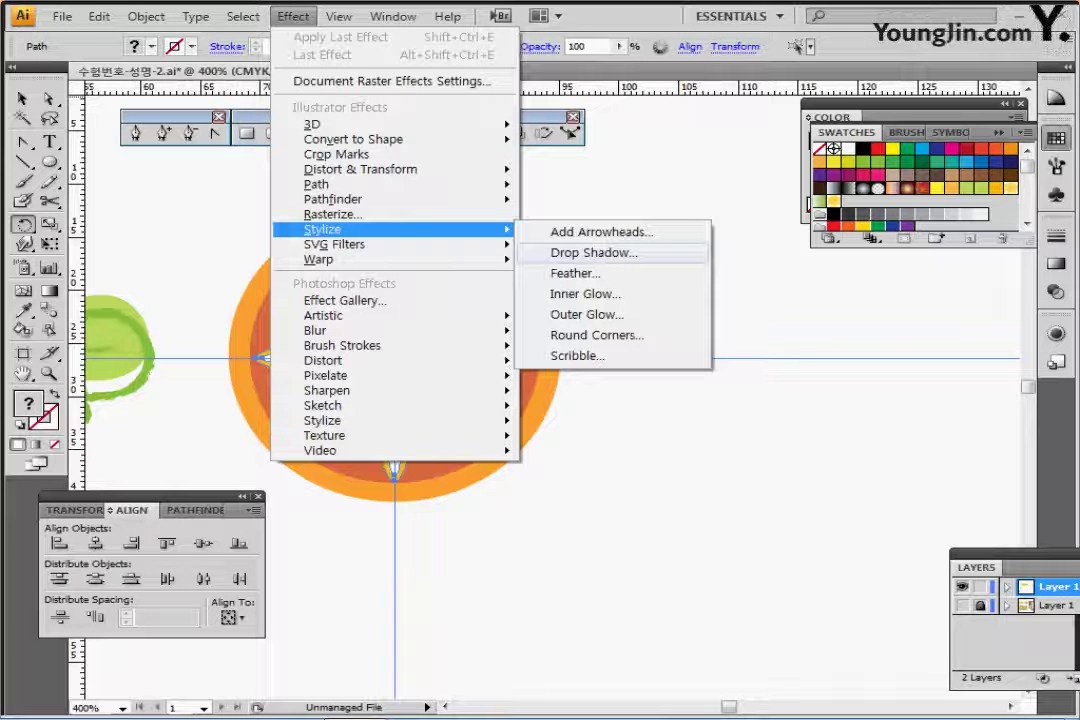
click(594, 252)
drag(420, 230, 664, 263)
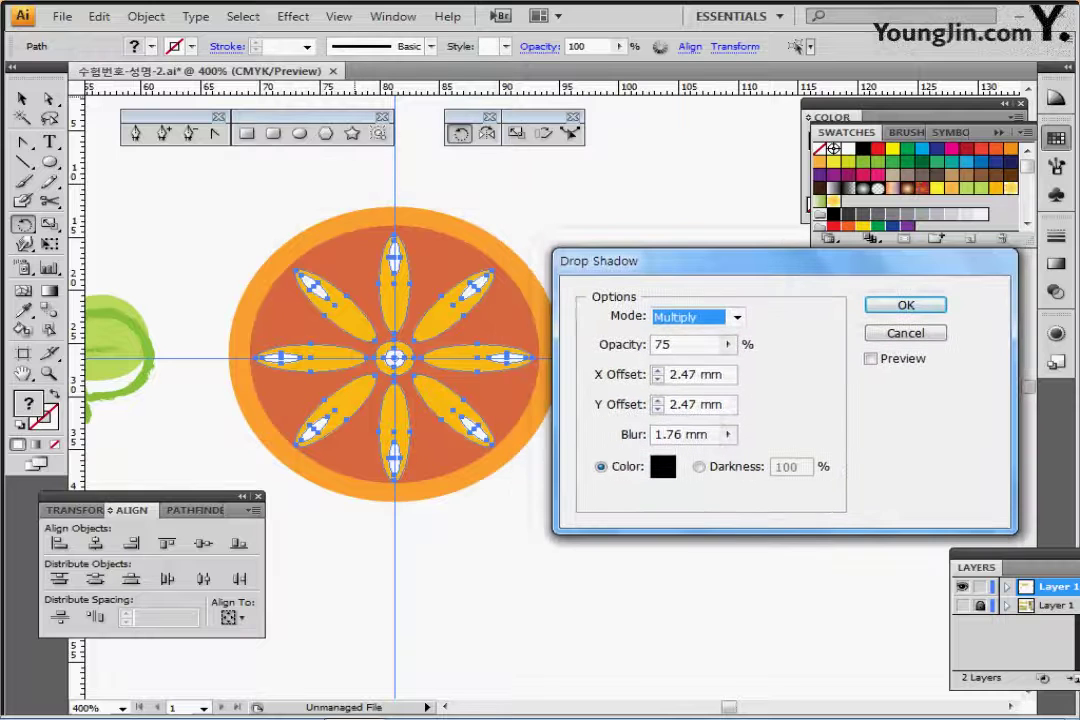
click(871, 358)
double_click(675, 374)
text(1)
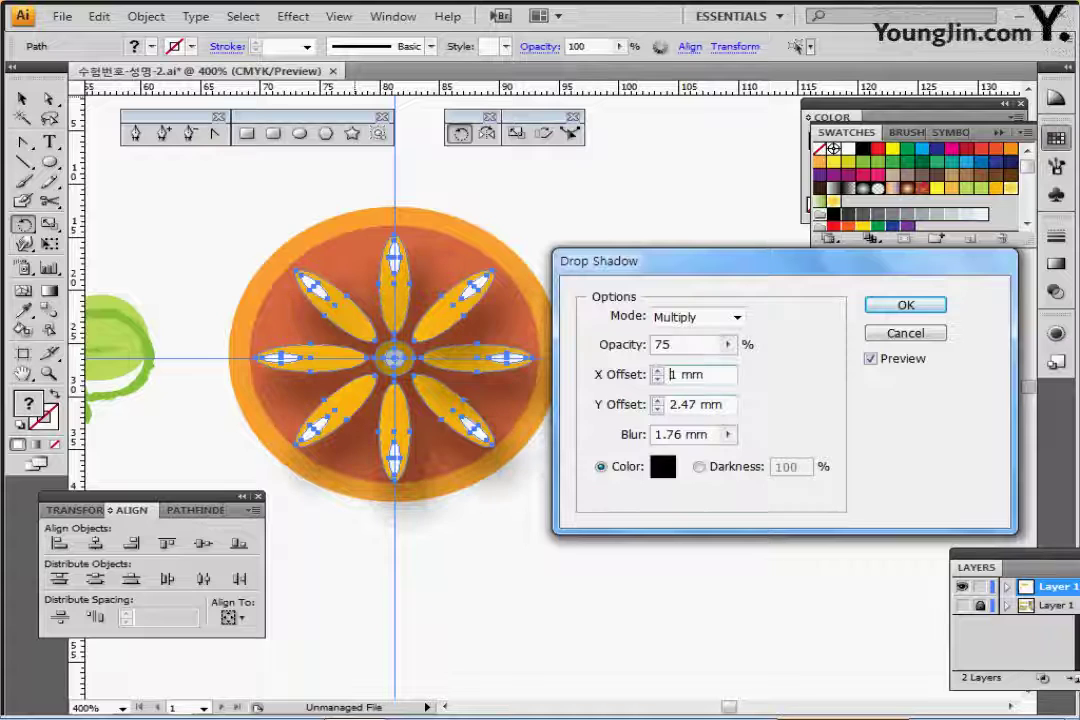
key(Tab)
text(1)
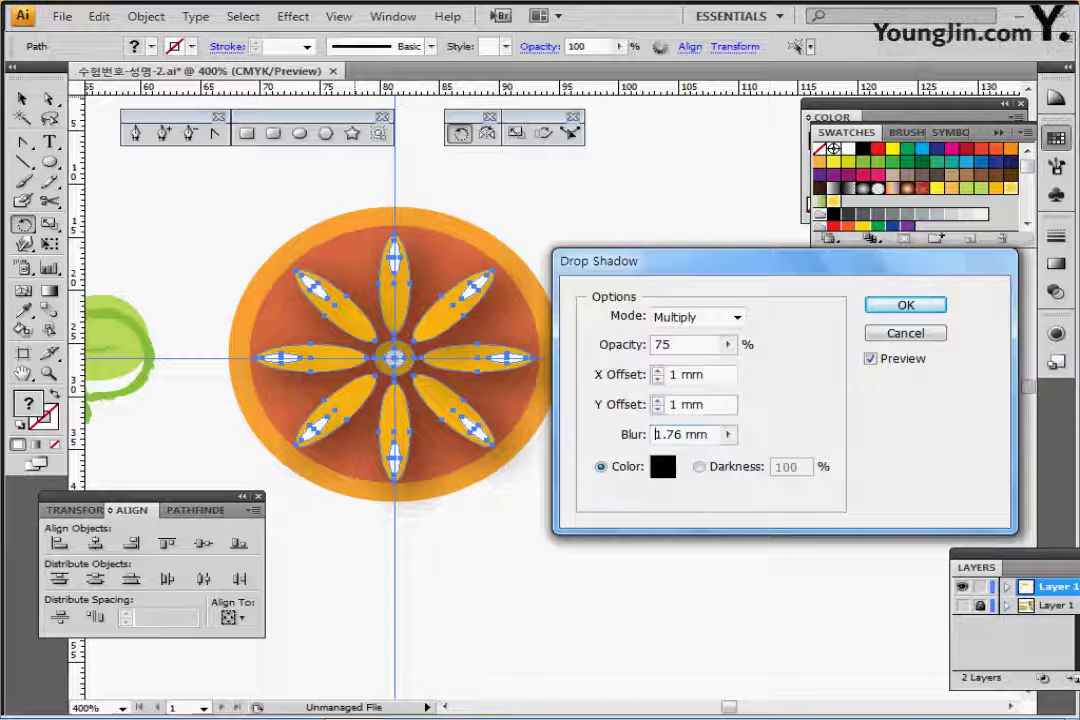
key(Tab)
text(0)
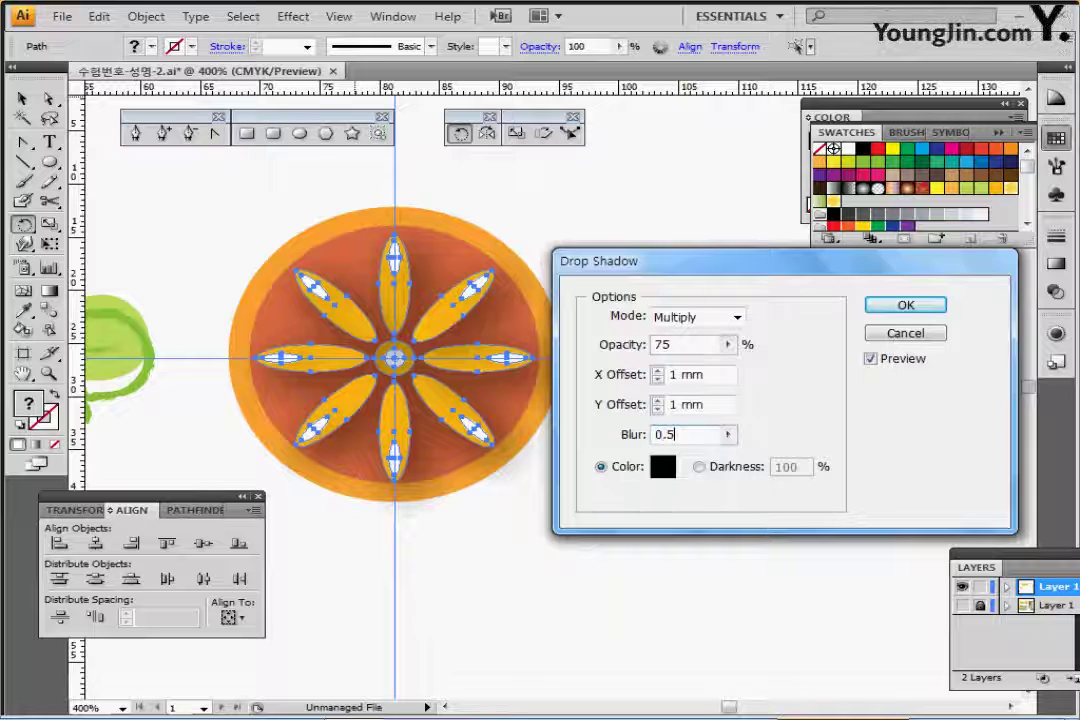
key(Return)
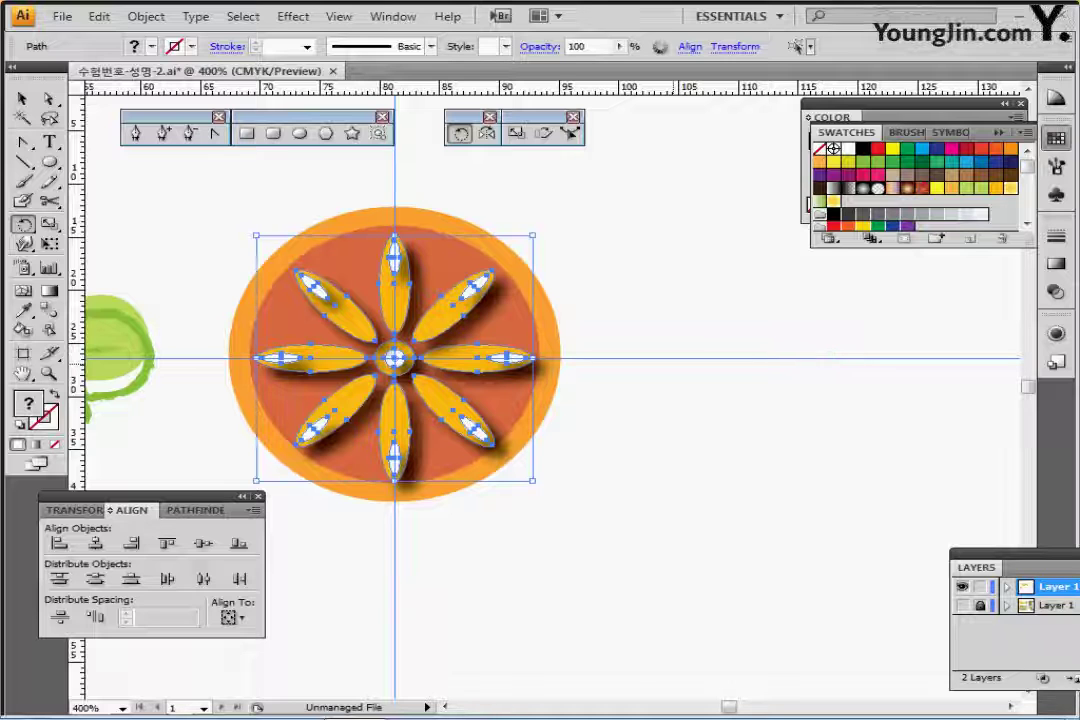
Replace the separate shadows by grouping the petals and centre circles and reapplying the last Drop Shadow to the whole group
key(ctrl+z)
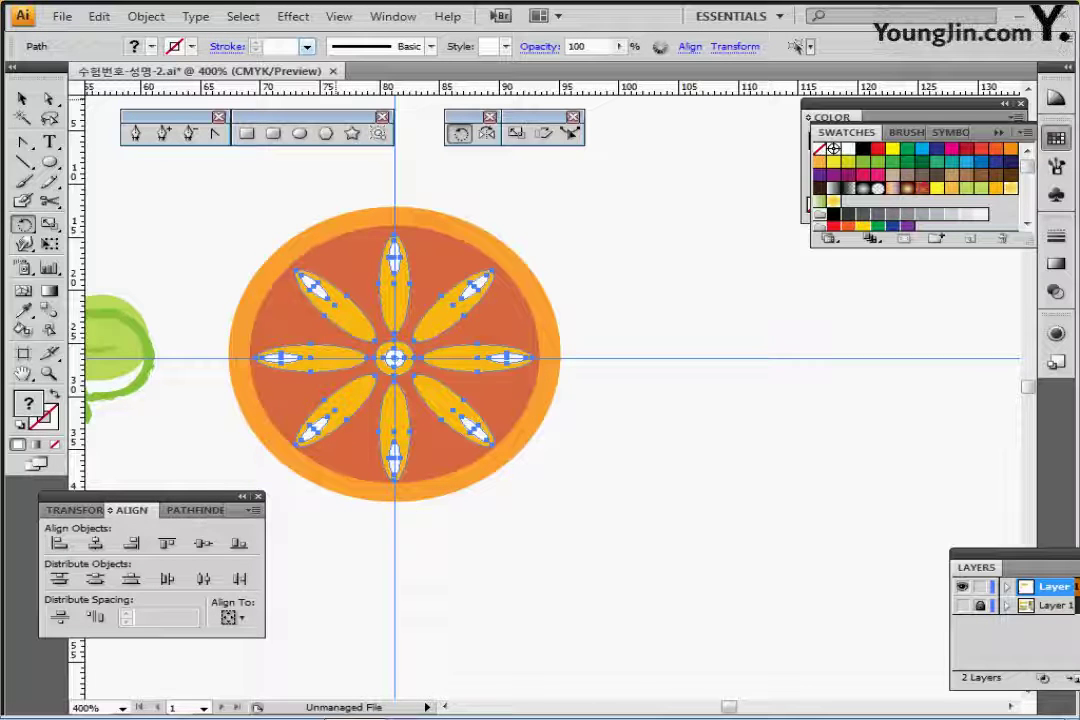
key(ctrl+g)
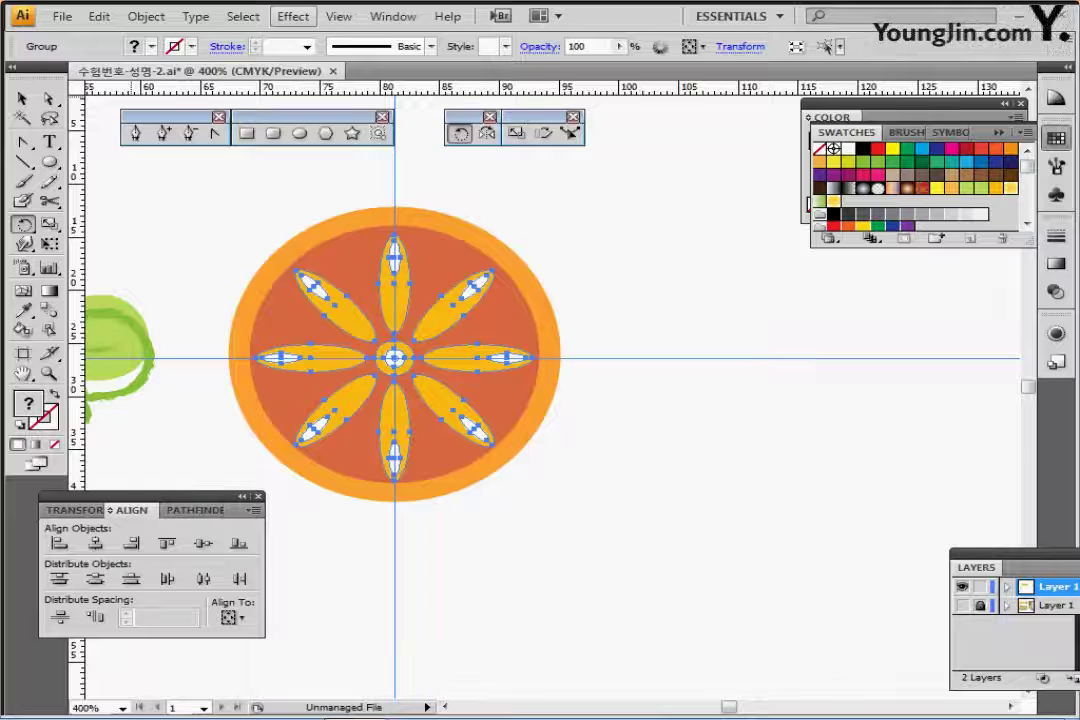
click(293, 16)
click(350, 36)
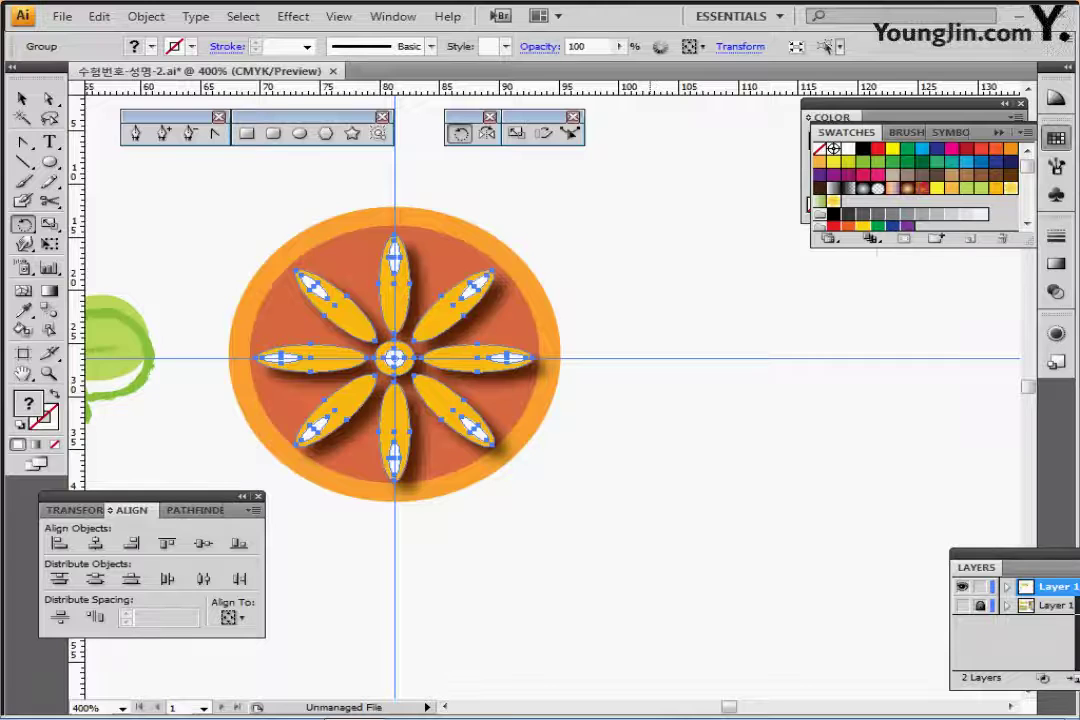
key(ctrl+minus)
drag(512, 394, 848, 161)
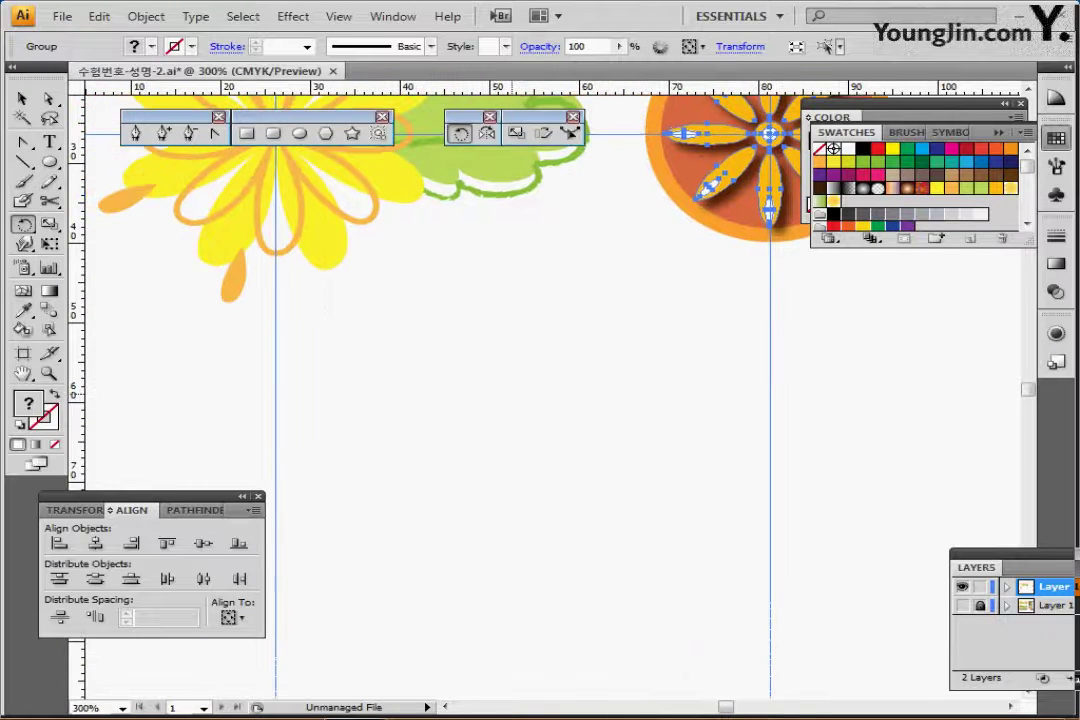
Draw a rectangle 30 mm wide and about 33 mm high below the flower, centred horizontally on the flower's vertical guide
ctrl+click(532, 286)
drag(532, 286, 673, 137)
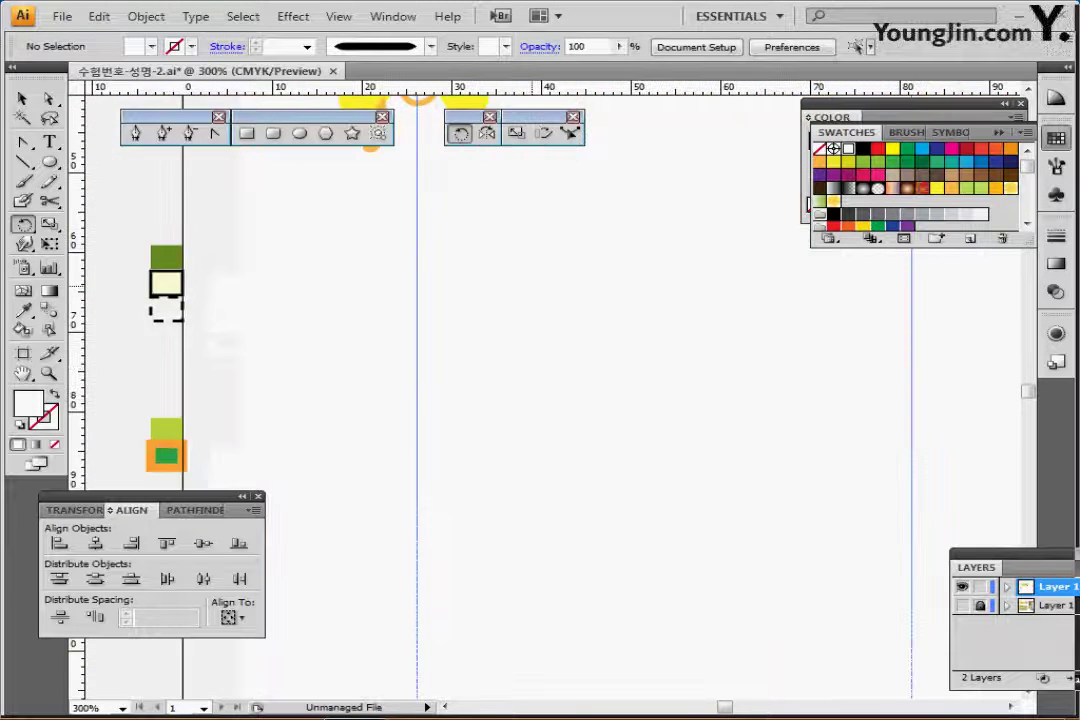
key(m)
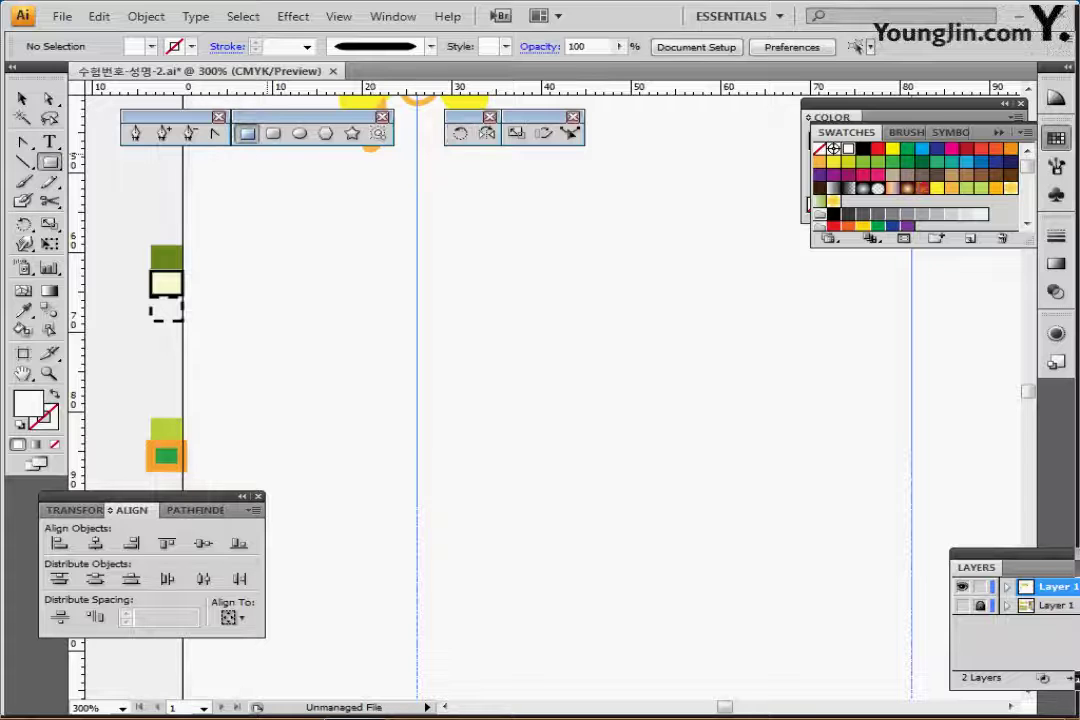
drag(364, 369, 351, 301)
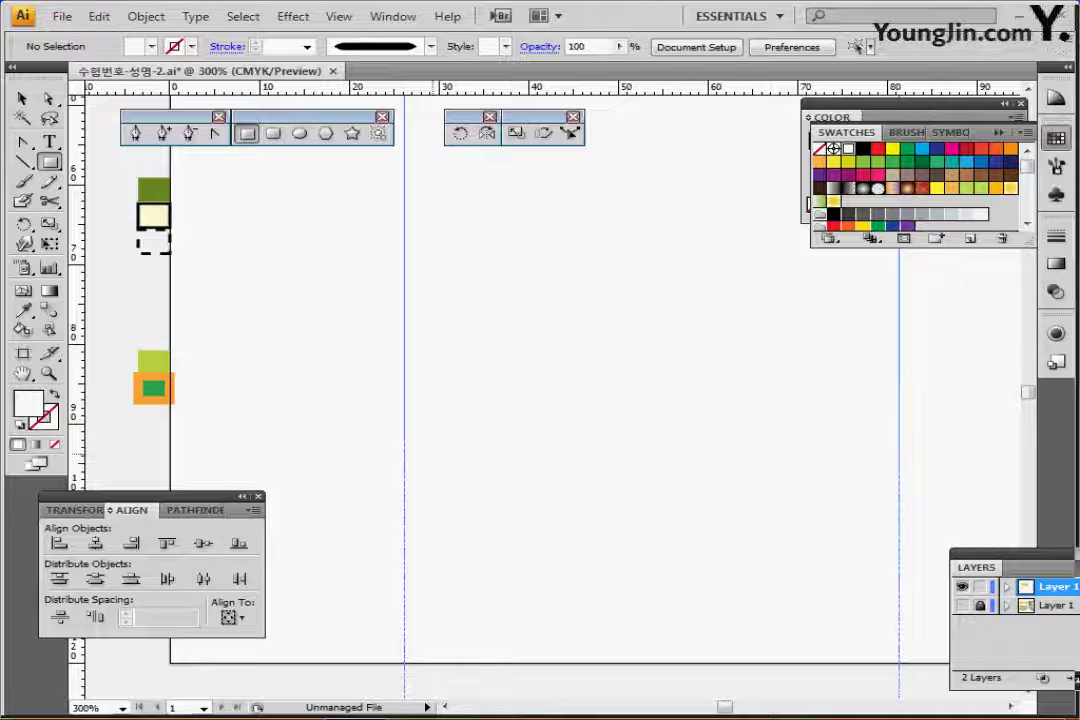
click(289, 352)
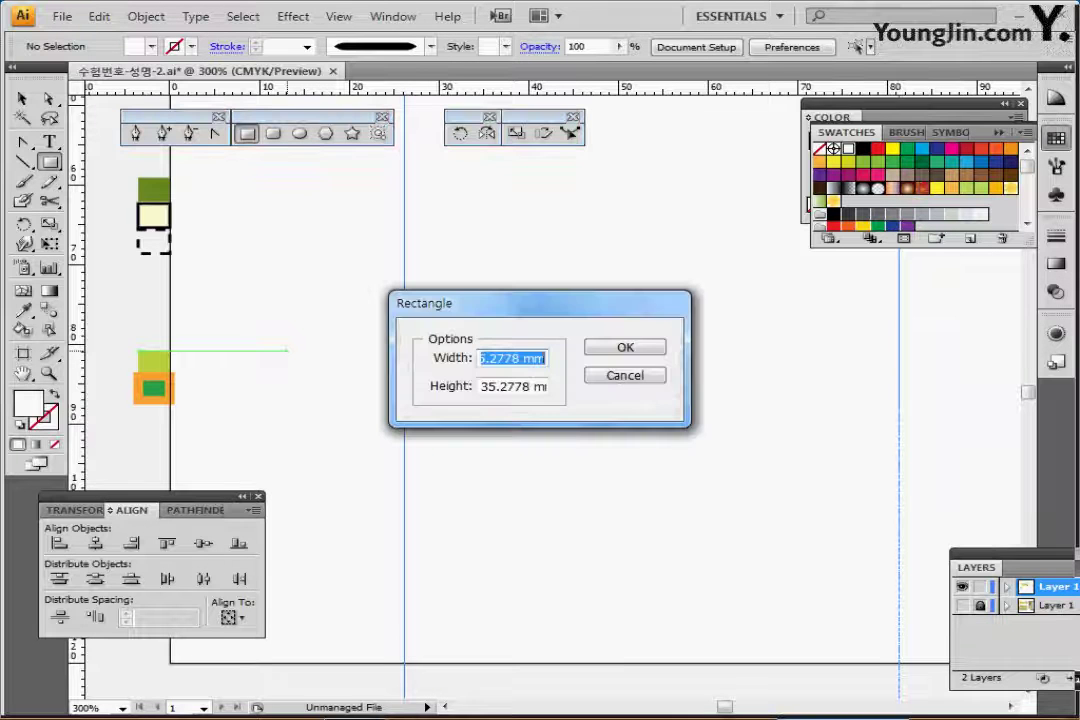
text(30)
key(Tab)
text(3)
key(Return)
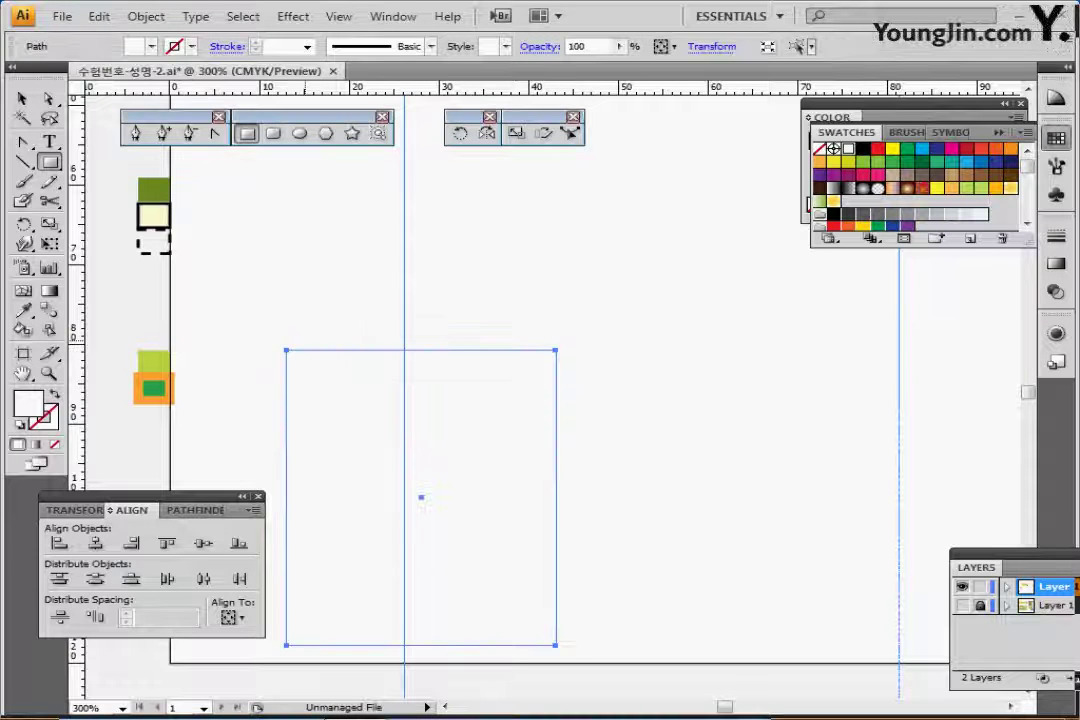
drag(421, 497, 402, 409)
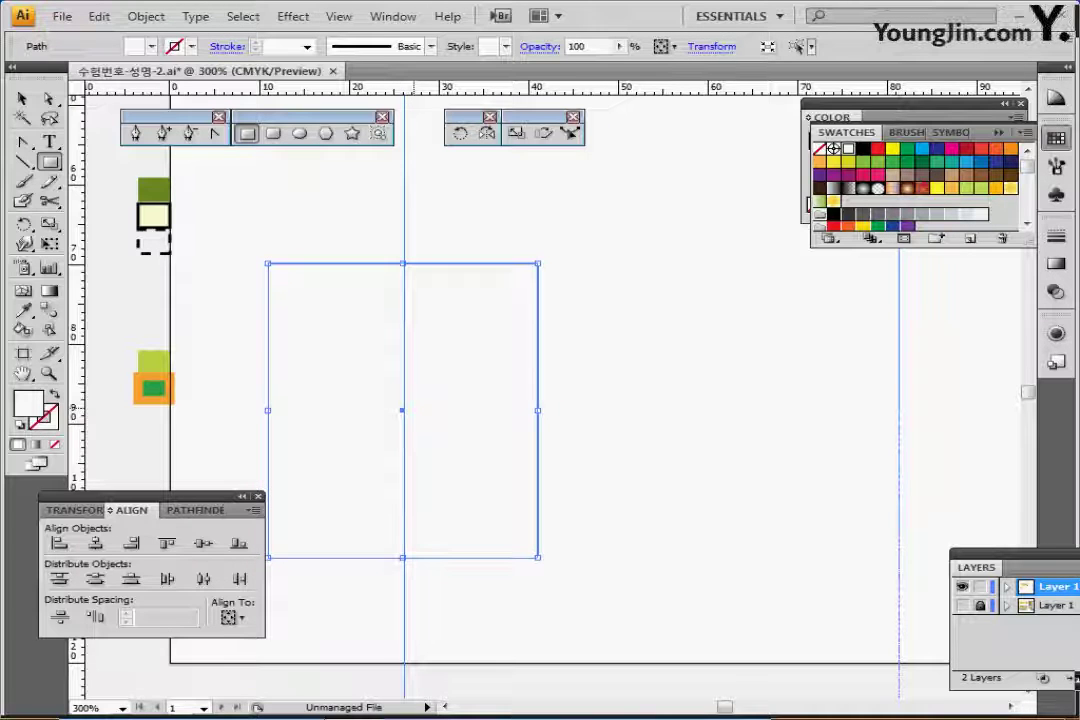
Give the rectangle the cream fill and 1 pt black stroke sampled from the outlined cream reference square
scroll(153, 189, up, 2)
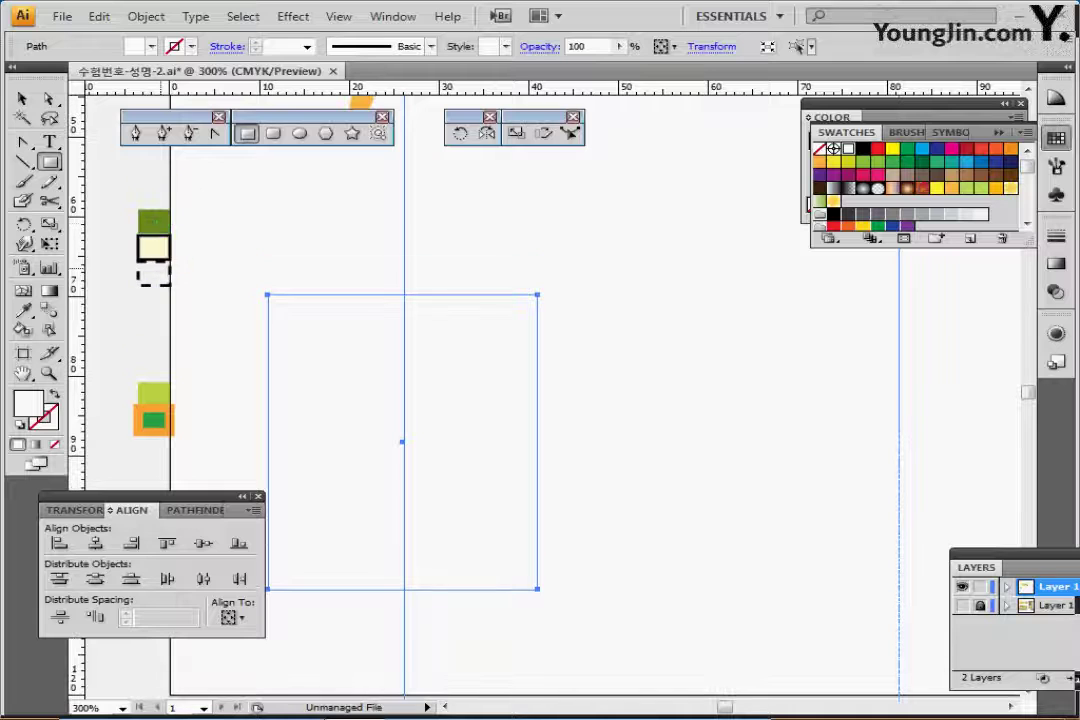
key(i)
click(153, 247)
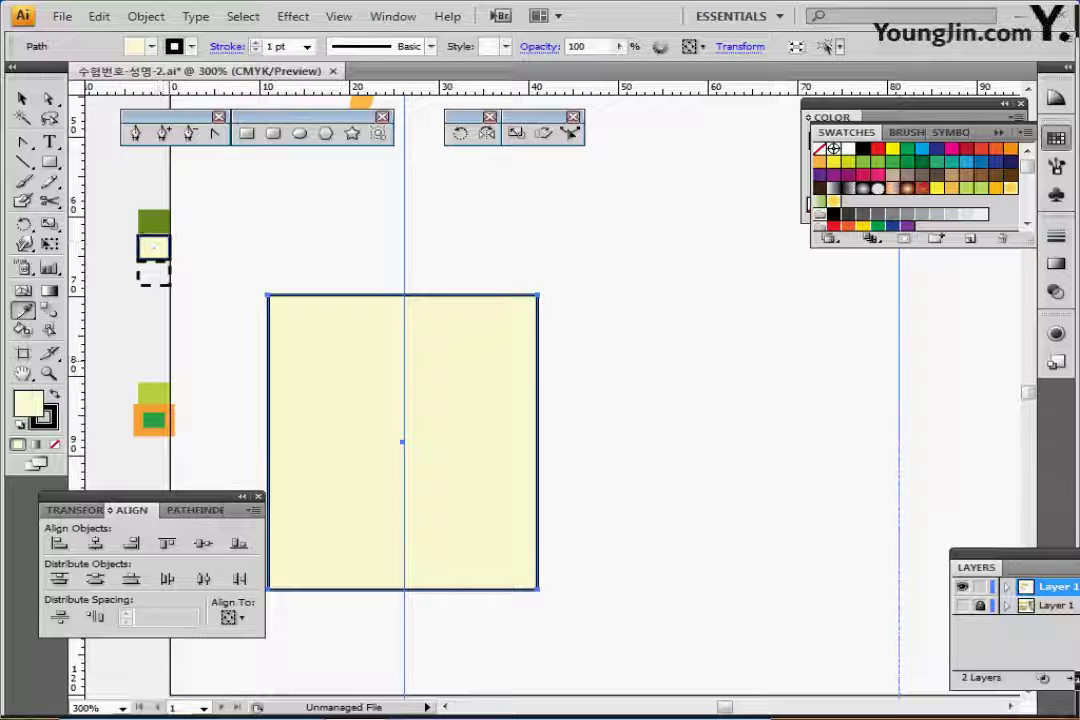
click(1056, 138)
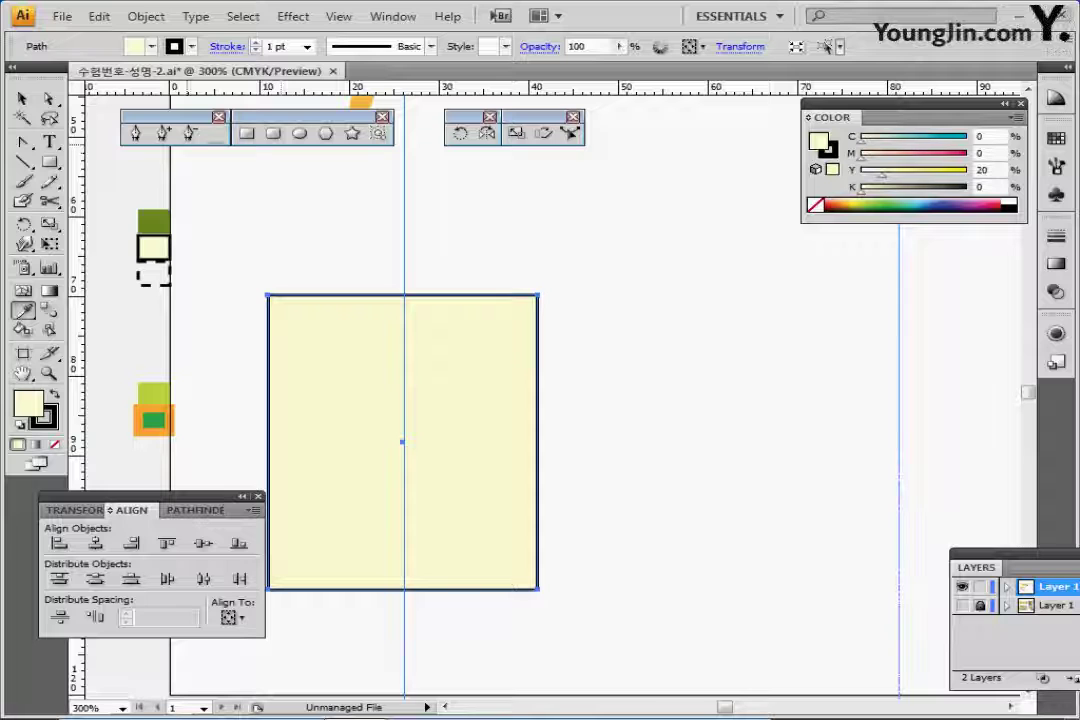
Draw a 30 × 10 mm ellipse where the vertical guide crosses the rectangle's top edge
click(299, 133)
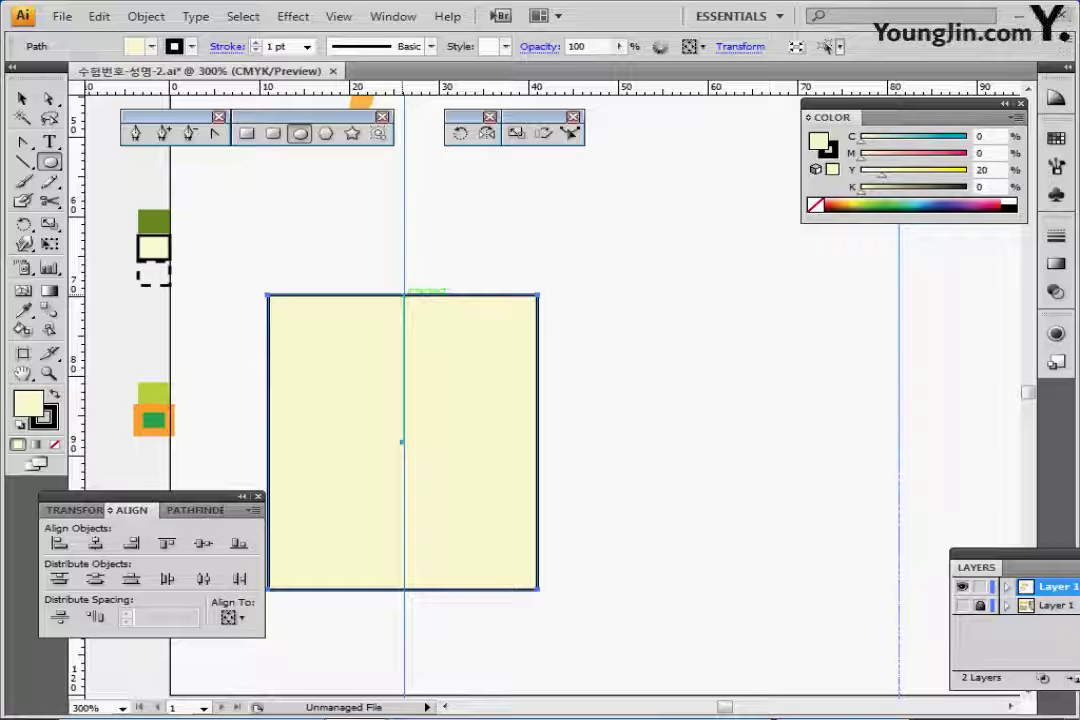
click(404, 295)
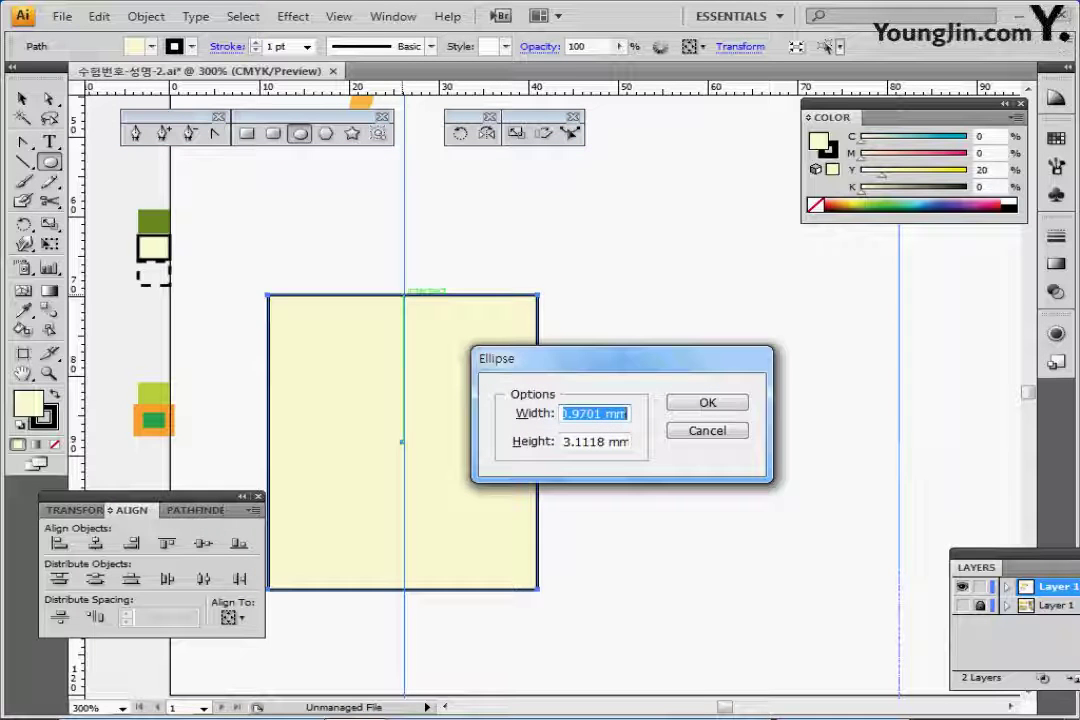
text(30)
key(Tab)
text(10)
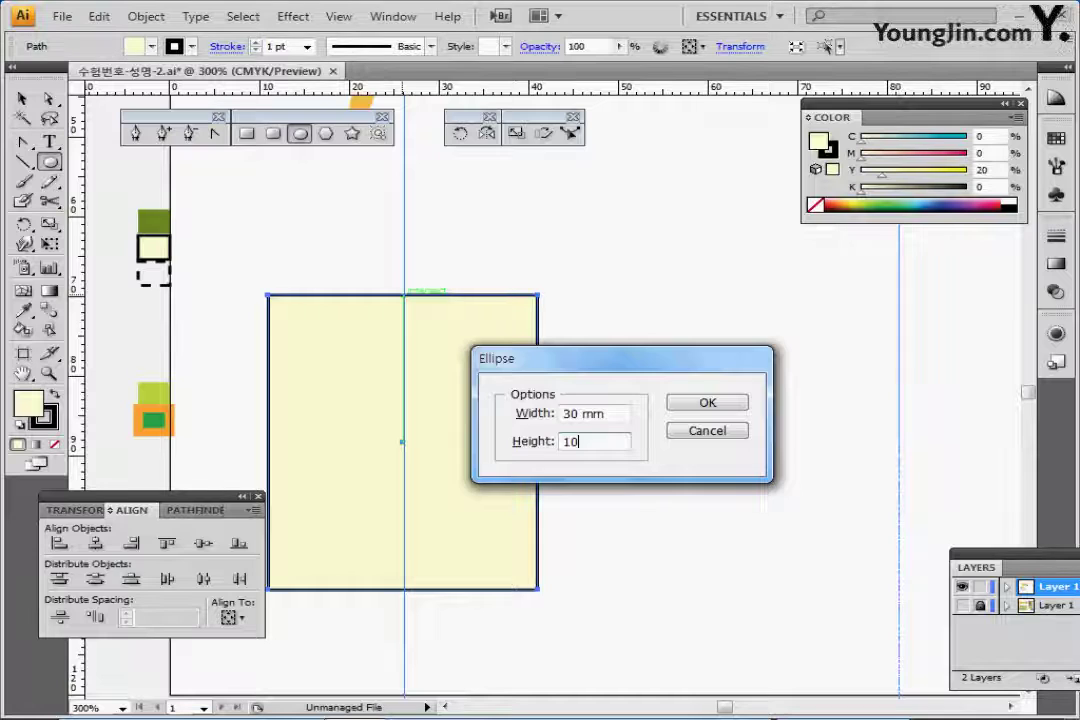
key(Return)
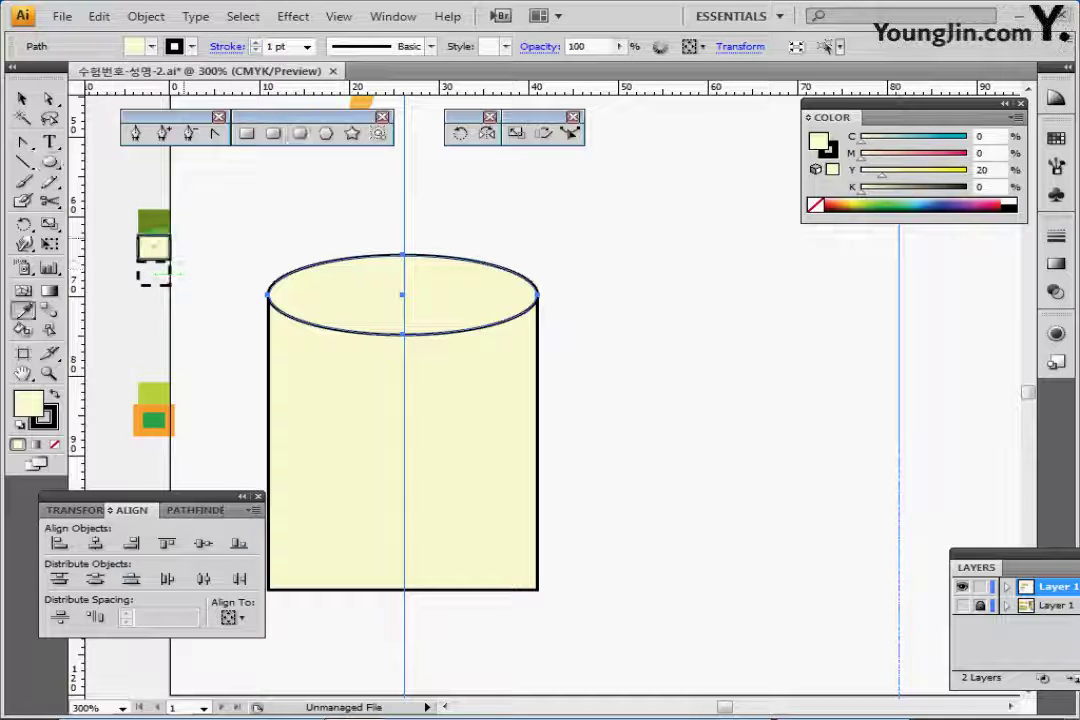
Give the ellipse the dark green fill without stroke sampled from the green reference square, and deselect it
key(i)
click(153, 220)
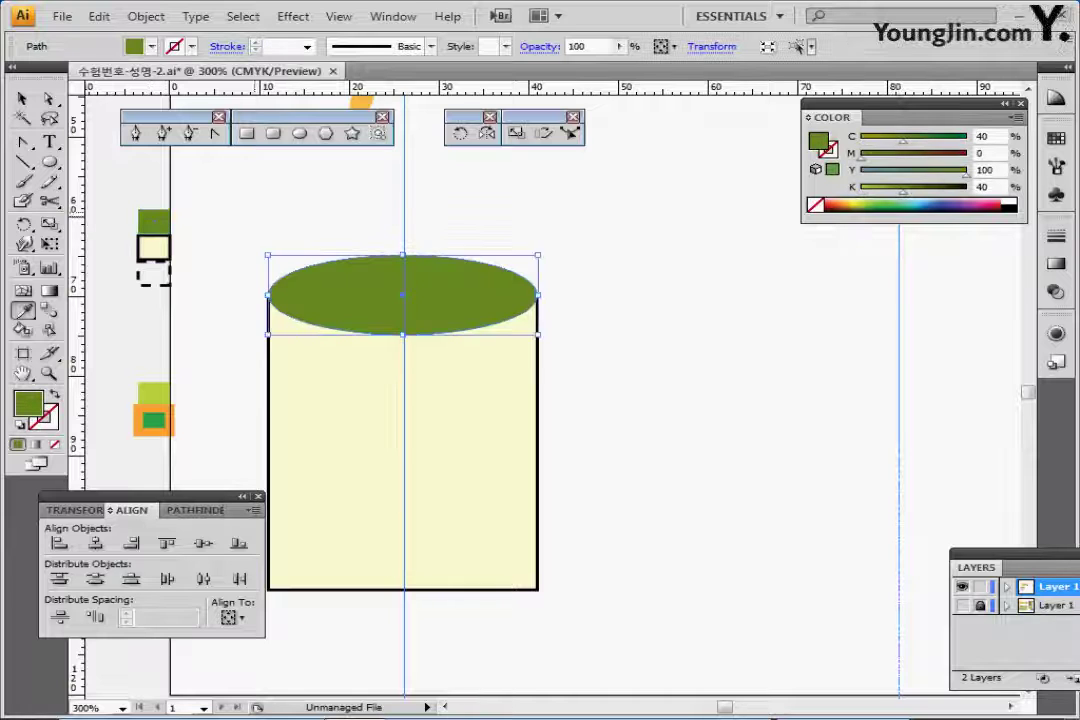
key(ctrl+shift+a)
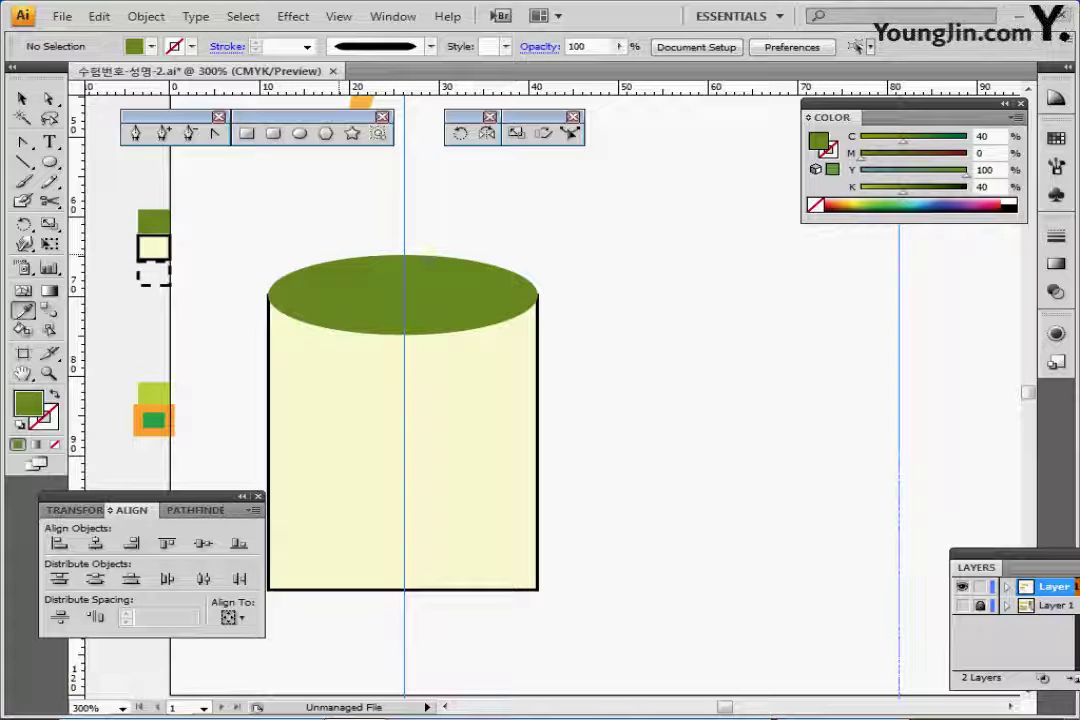
Convert the green ellipse's left and right anchor points into sharp corners to form a pointed leaf shape
key(v)
click(22, 98)
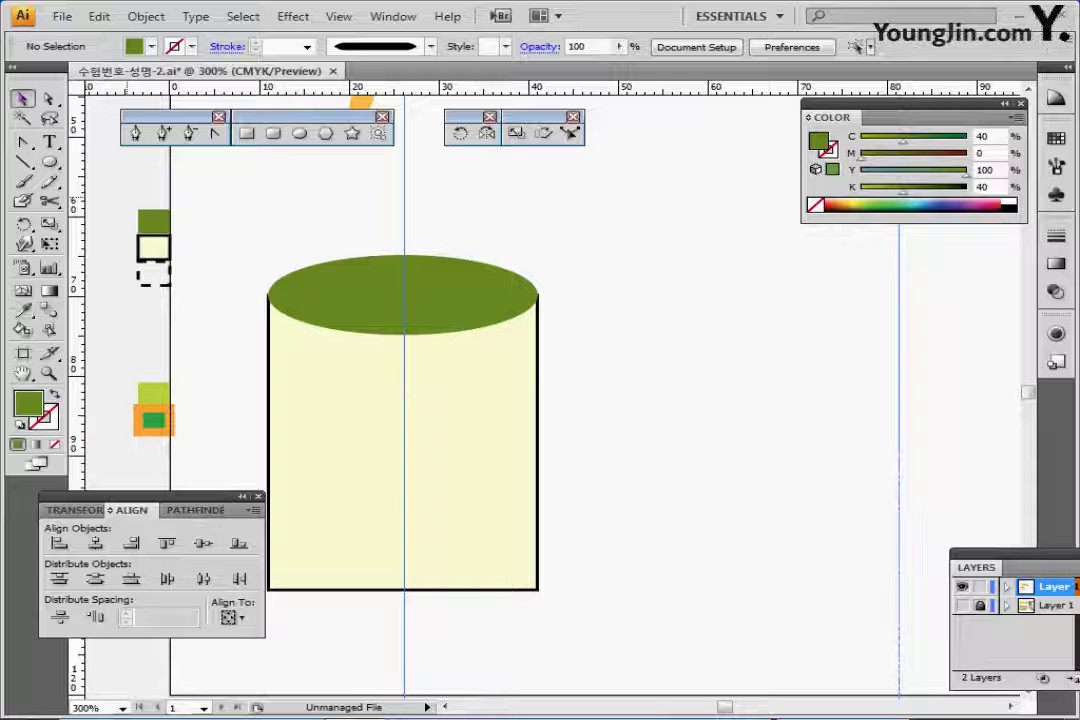
click(340, 290)
key(shift+c)
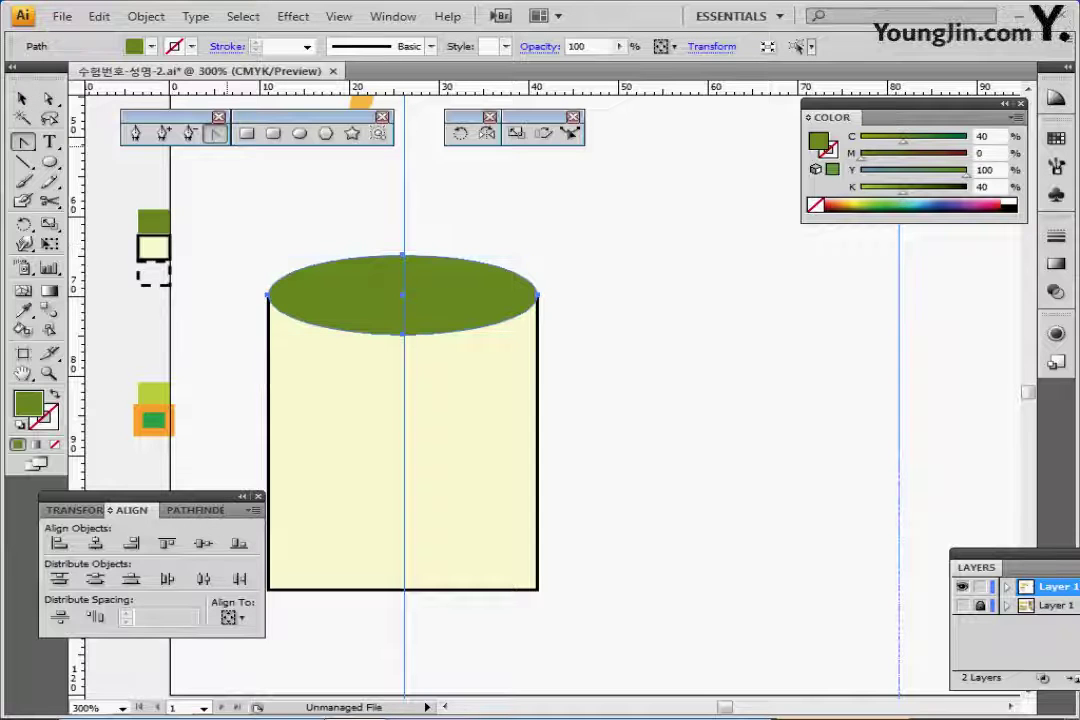
click(268, 294)
click(268, 294)
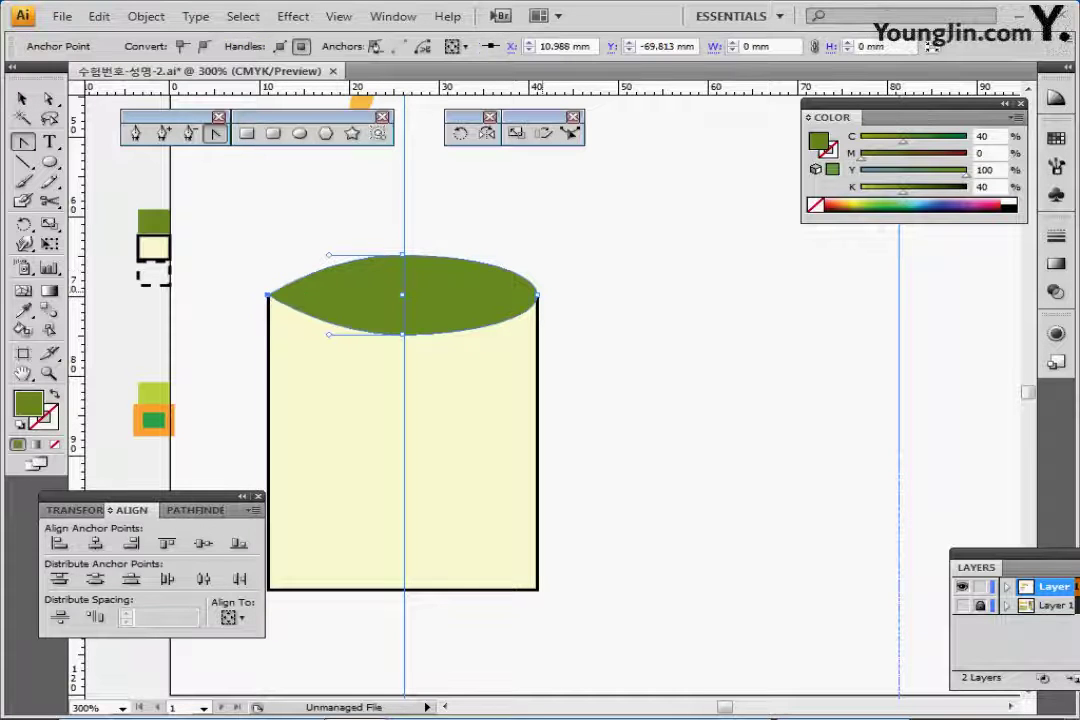
click(538, 296)
click(538, 295)
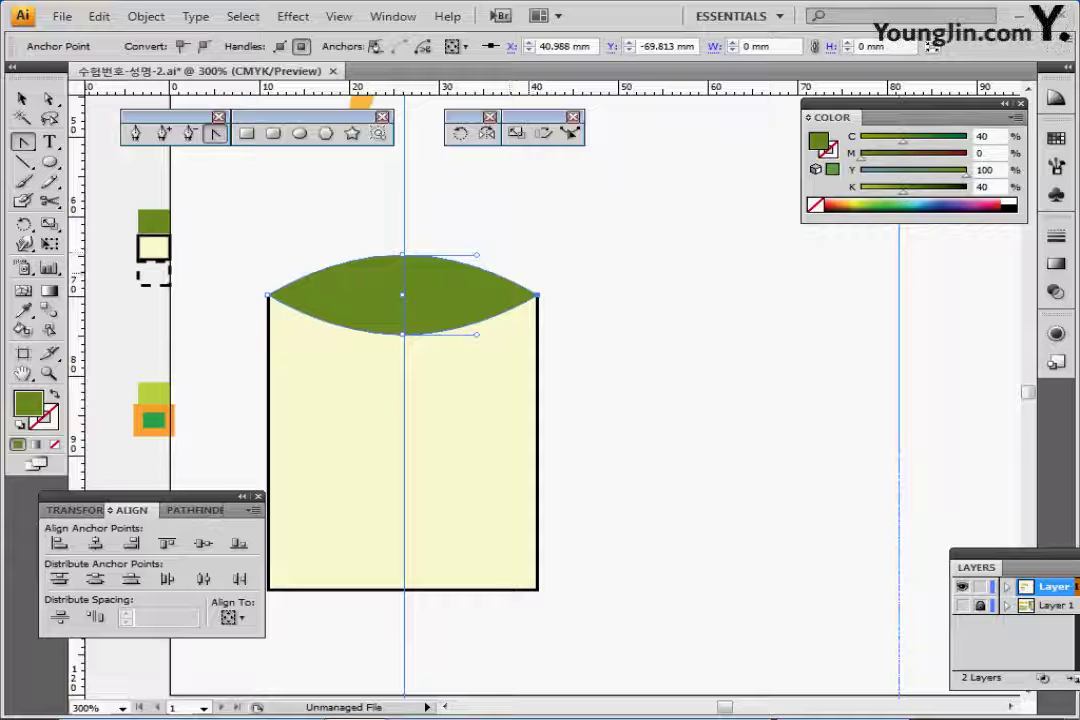
Duplicate the green shape in place on top and delete the copy's top anchor point to keep only its lower curve
key(ctrl)
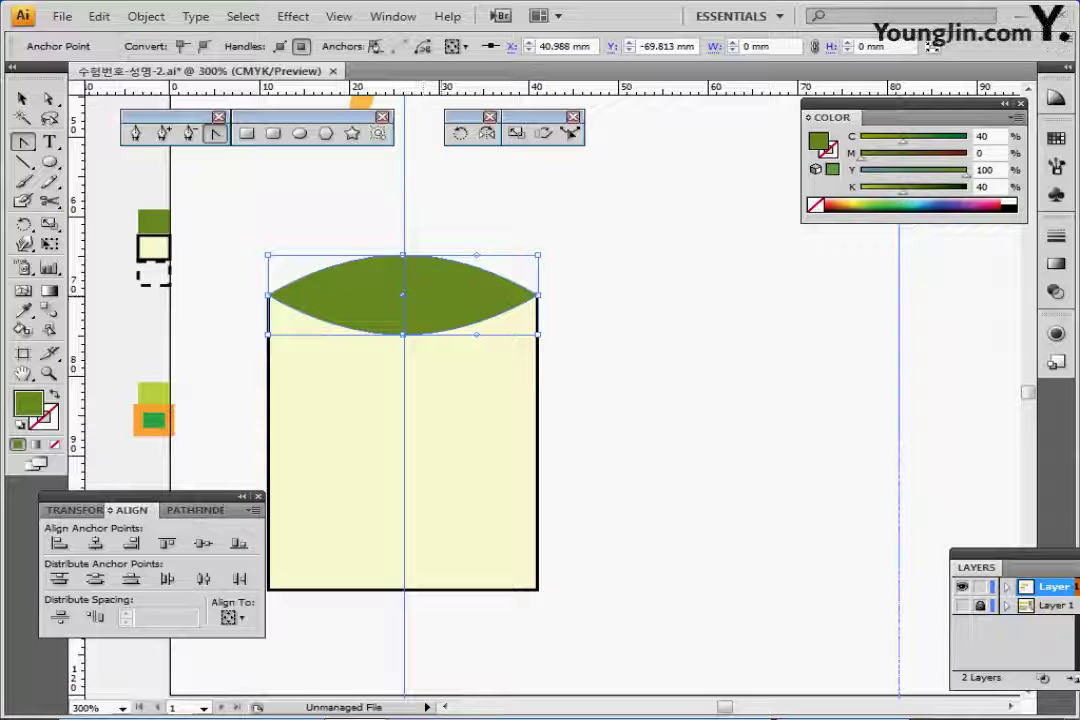
ctrl+click(403, 295)
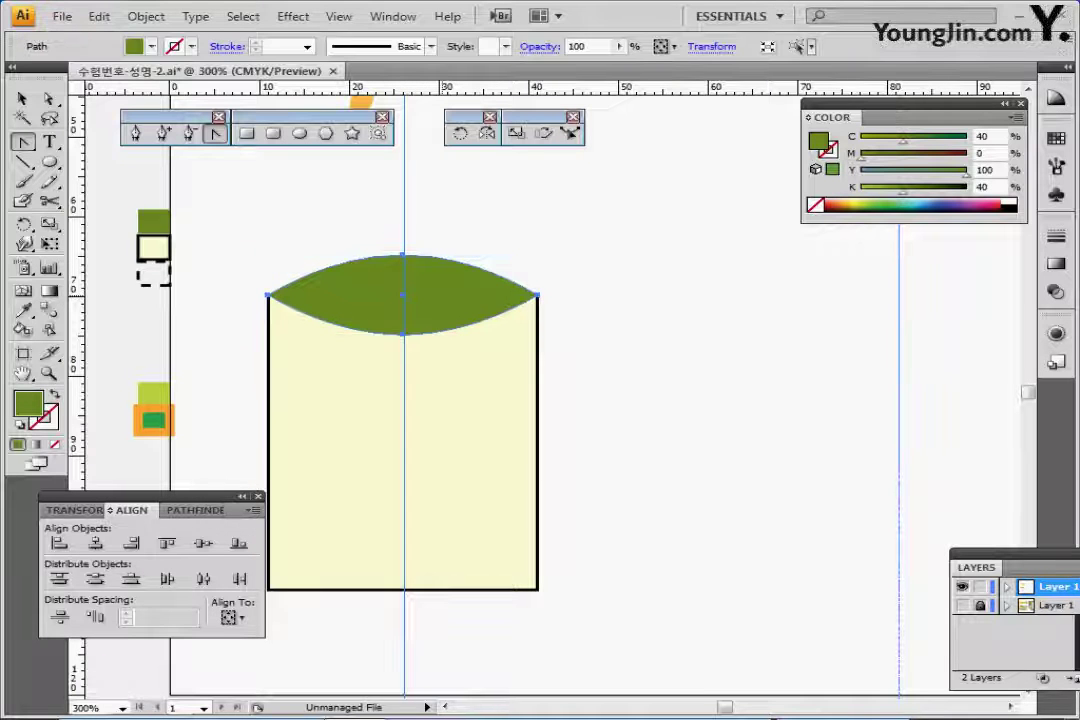
key(ctrl)
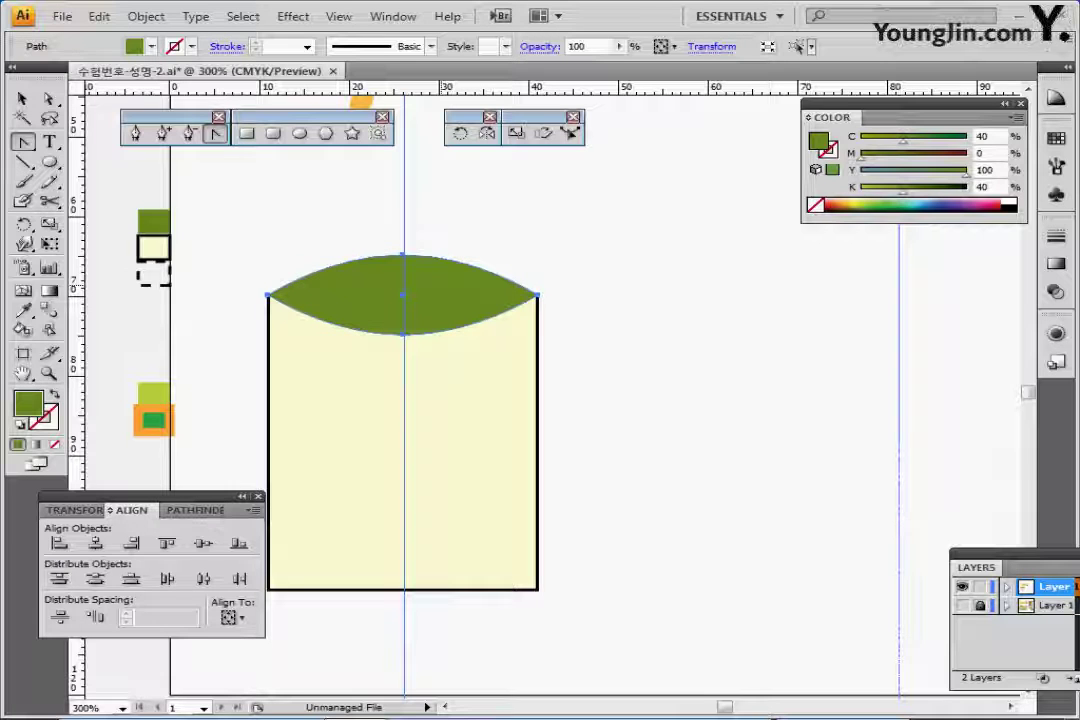
key(a)
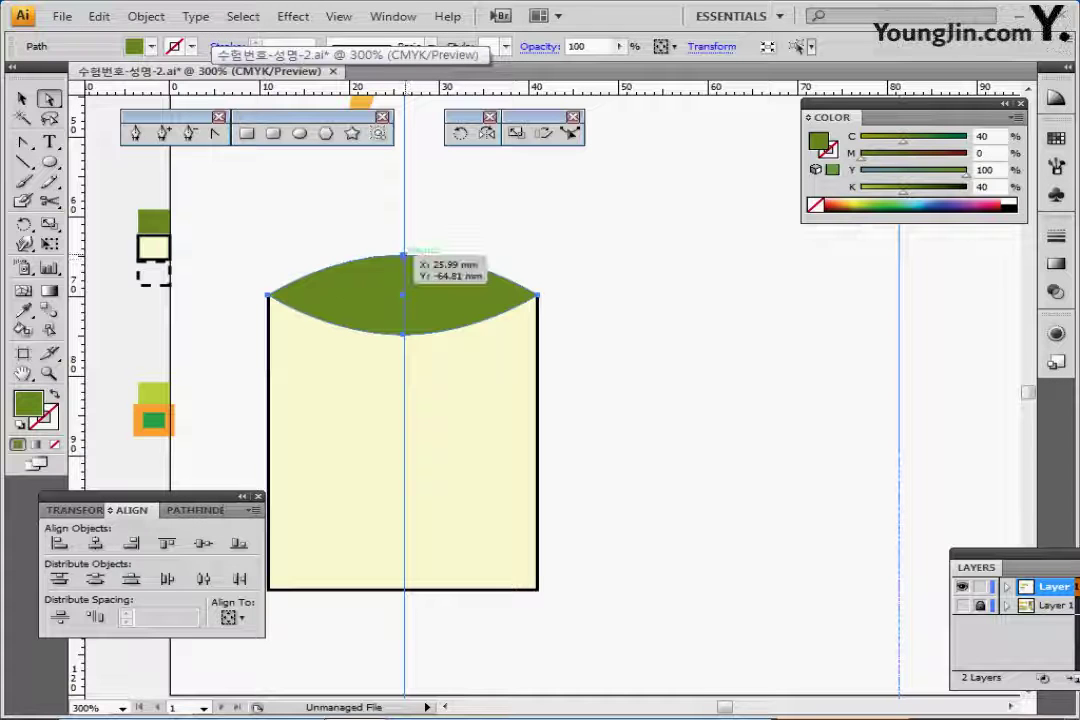
click(403, 256)
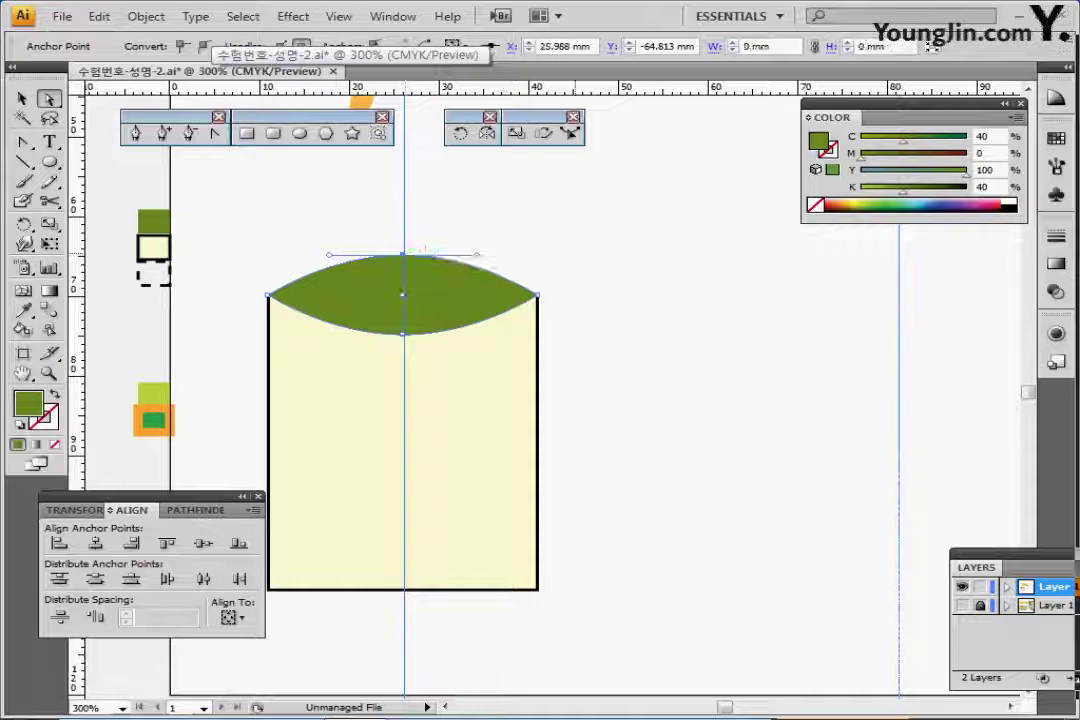
key(Delete)
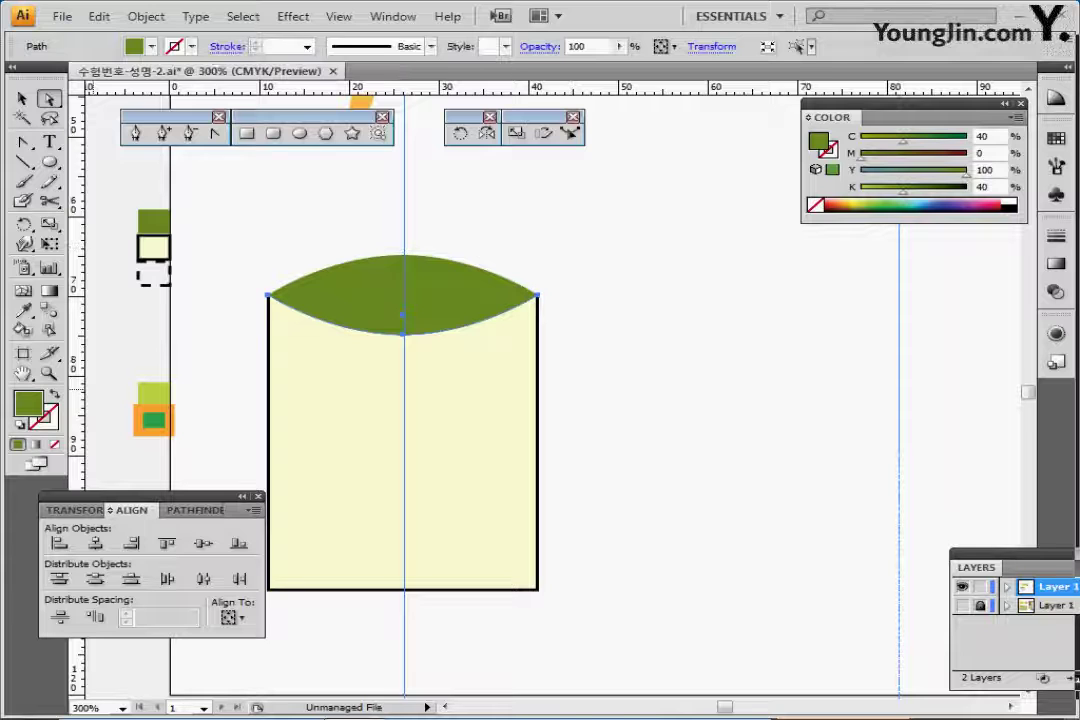
Swap the lower curve's fill and stroke, and colour its 1 pt stroke black
key(shift+x)
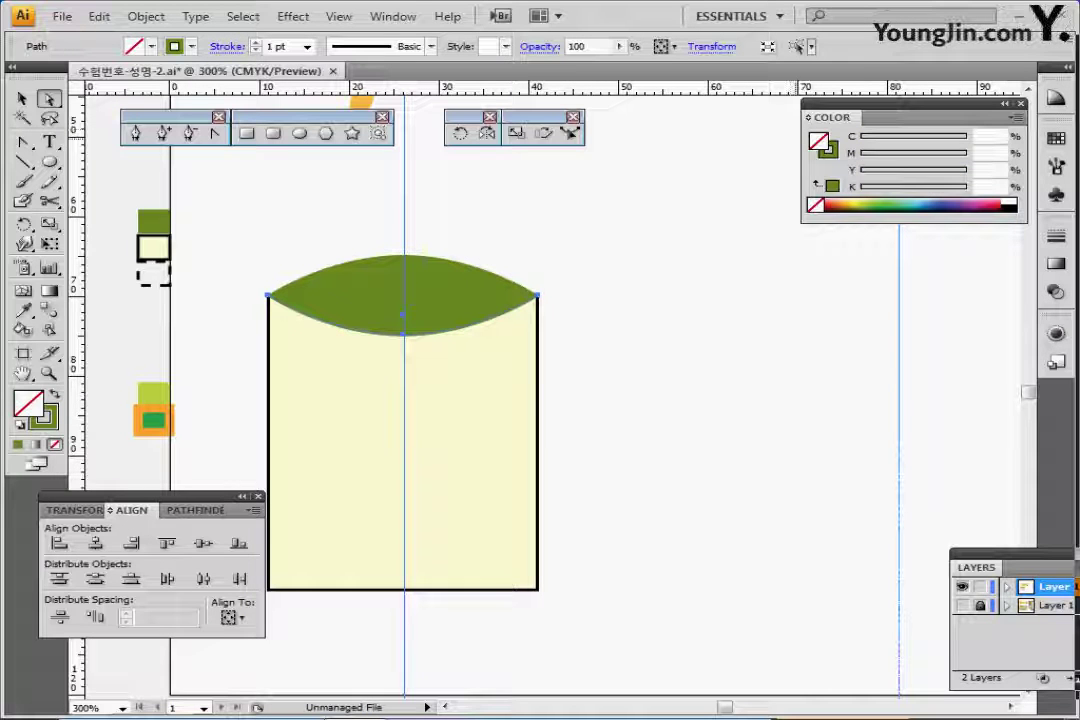
key(x)
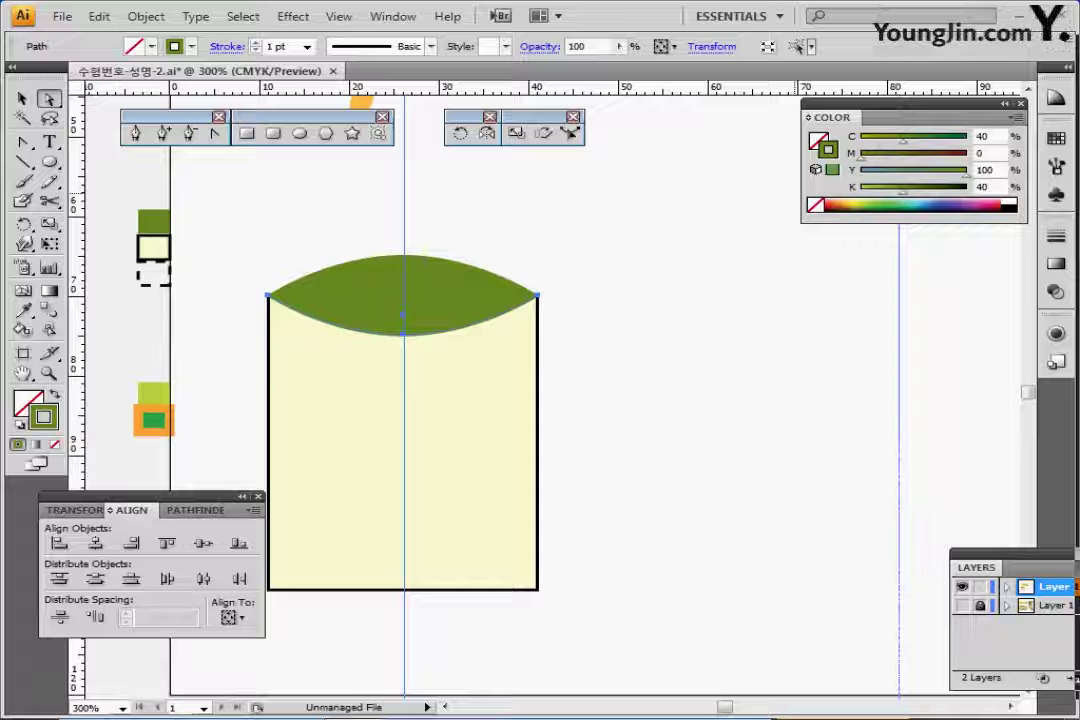
click(1013, 205)
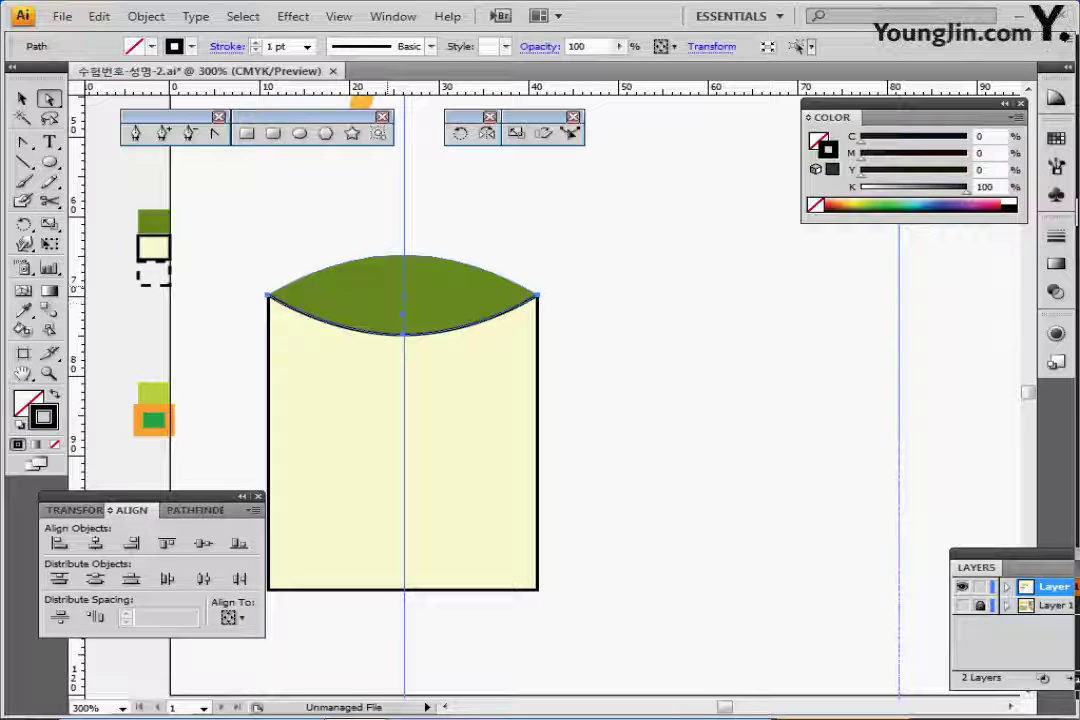
Turn the lower curve's stroke into a dashed line with a 3 pt dash and deselect the curve
click(1056, 234)
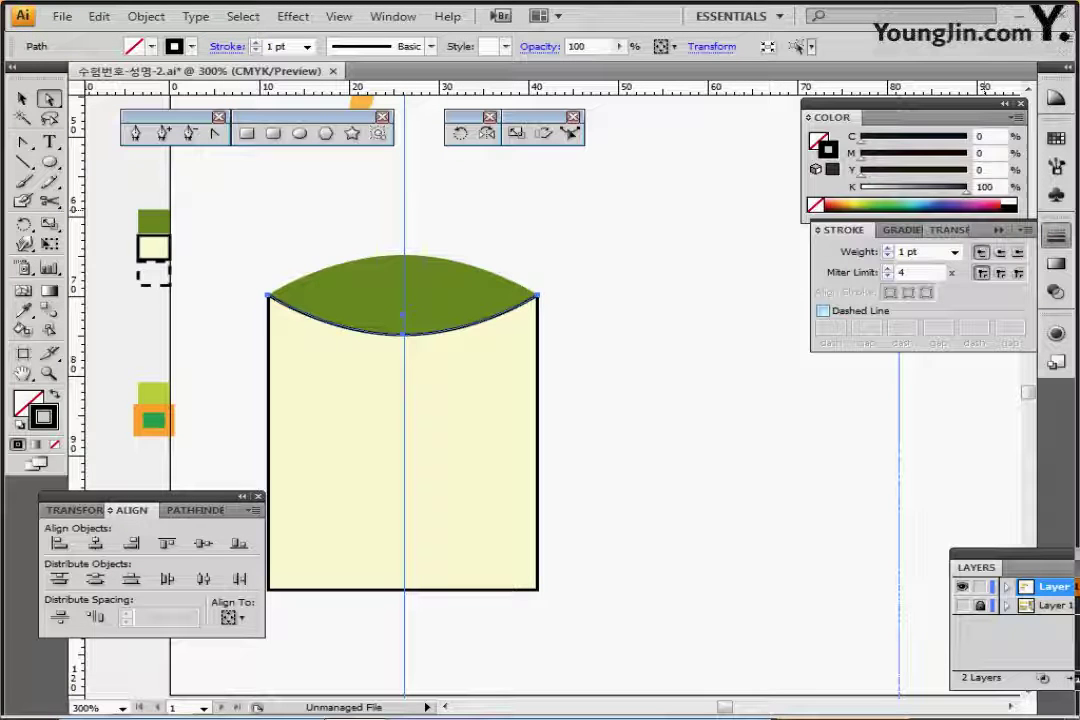
click(823, 310)
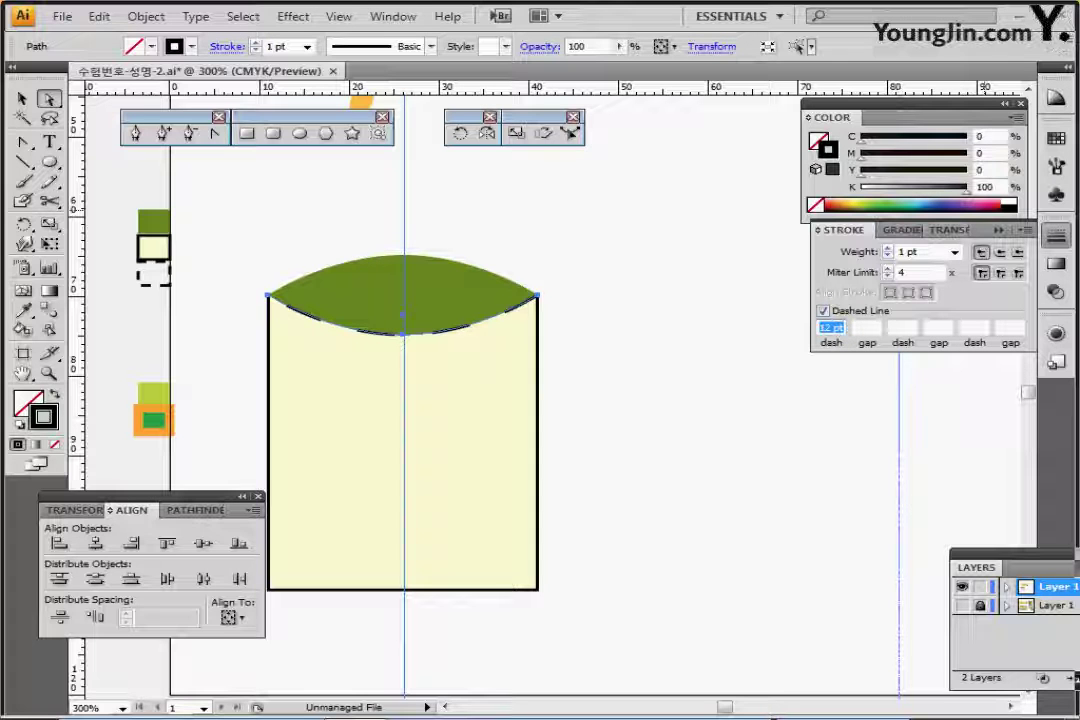
text(3)
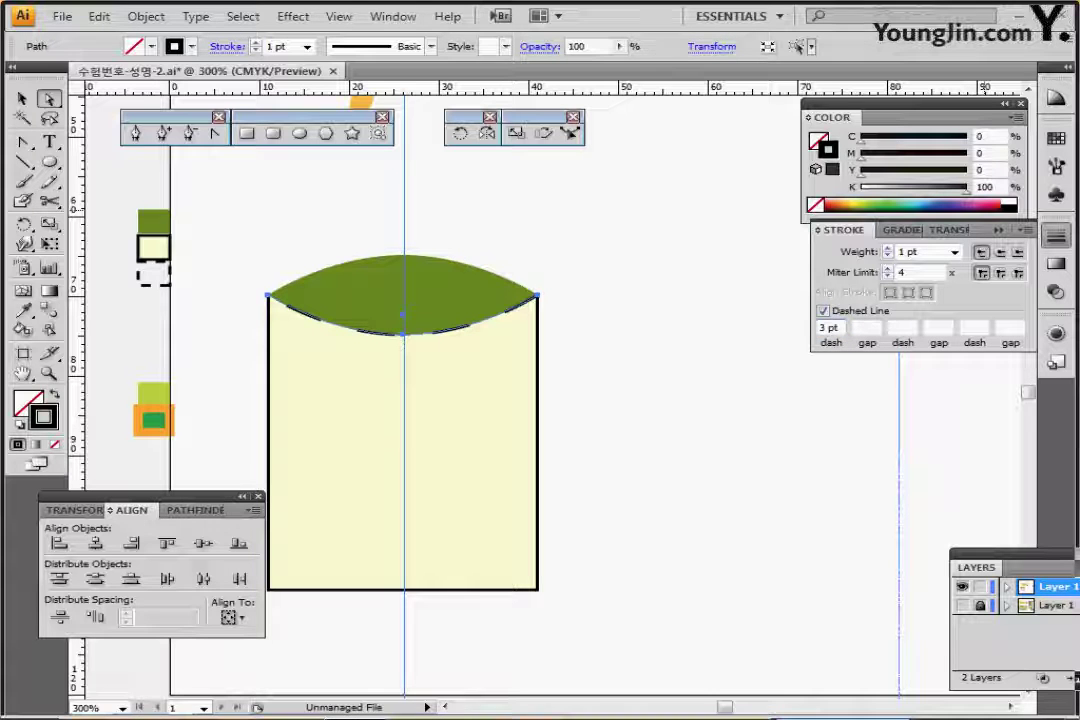
key(Return)
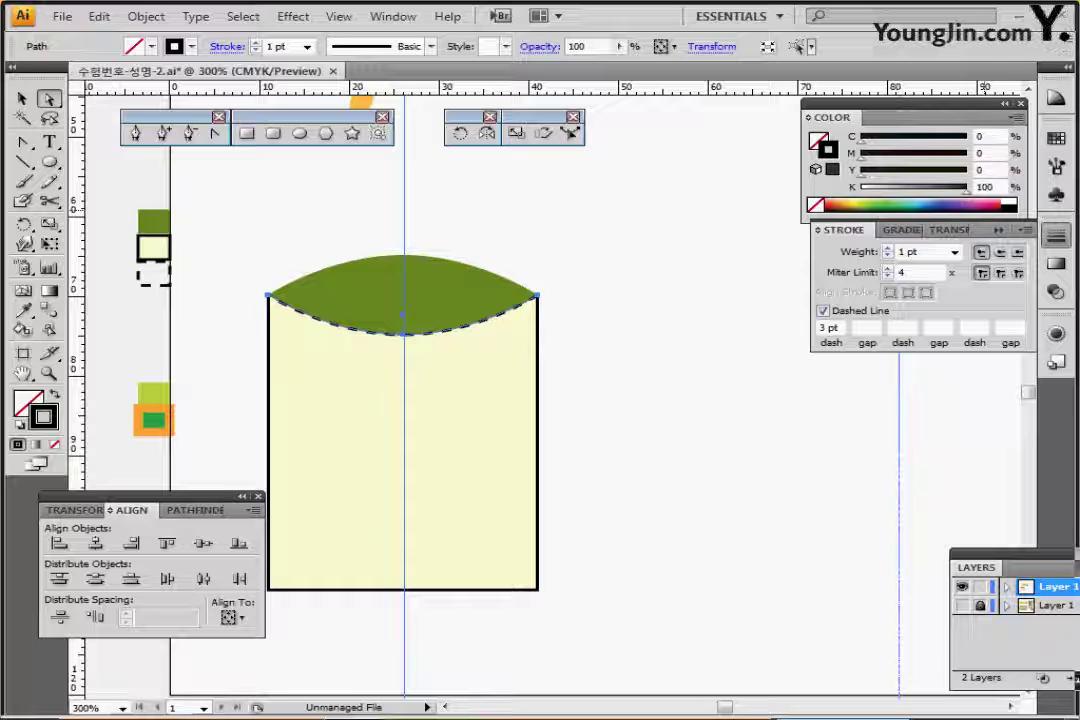
click(22, 98)
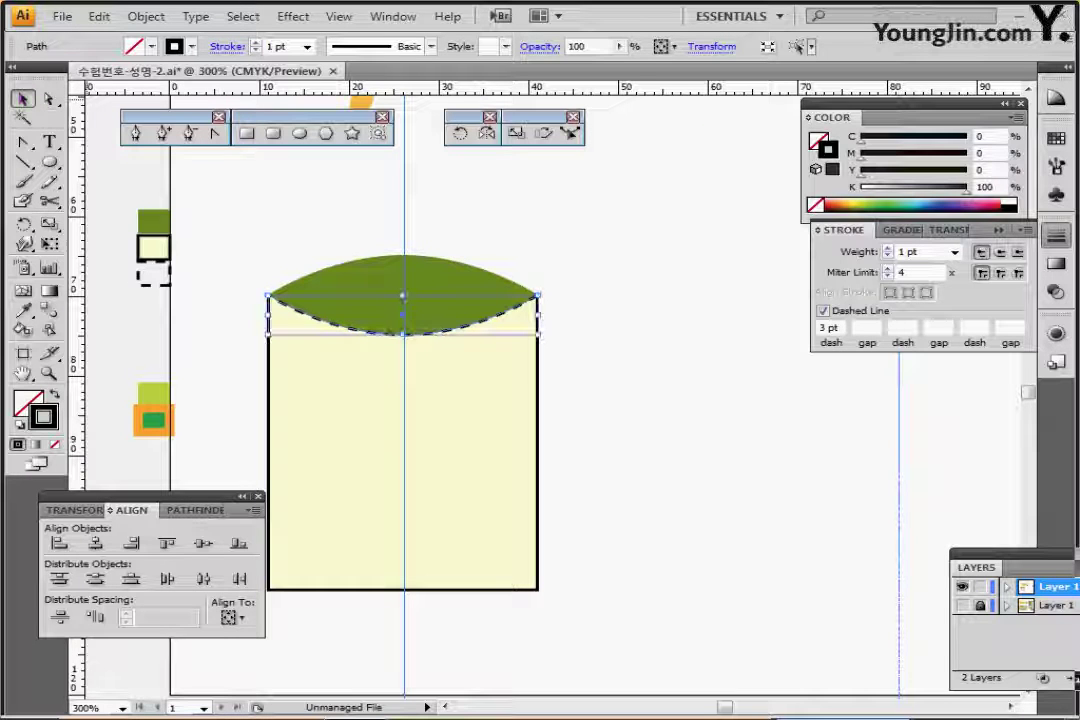
click(300, 218)
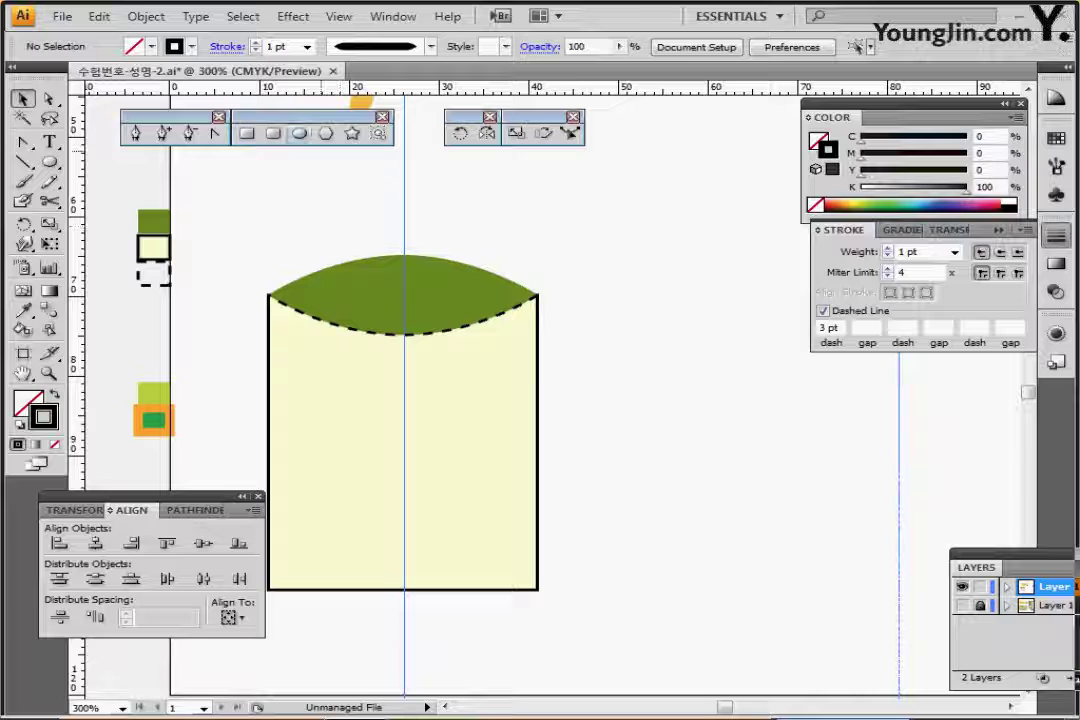
Draw a small rounded rectangle with default fill and stroke over the green shape's top edge, and centre it horizontally with the tag shapes
click(273, 133)
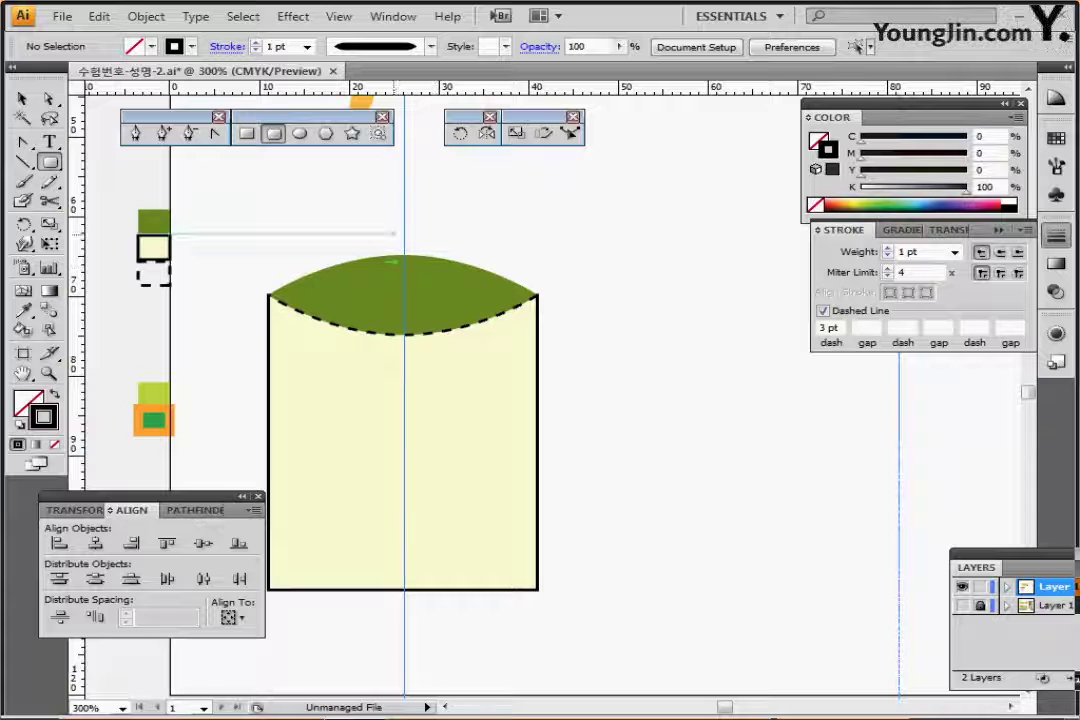
drag(395, 236, 423, 275)
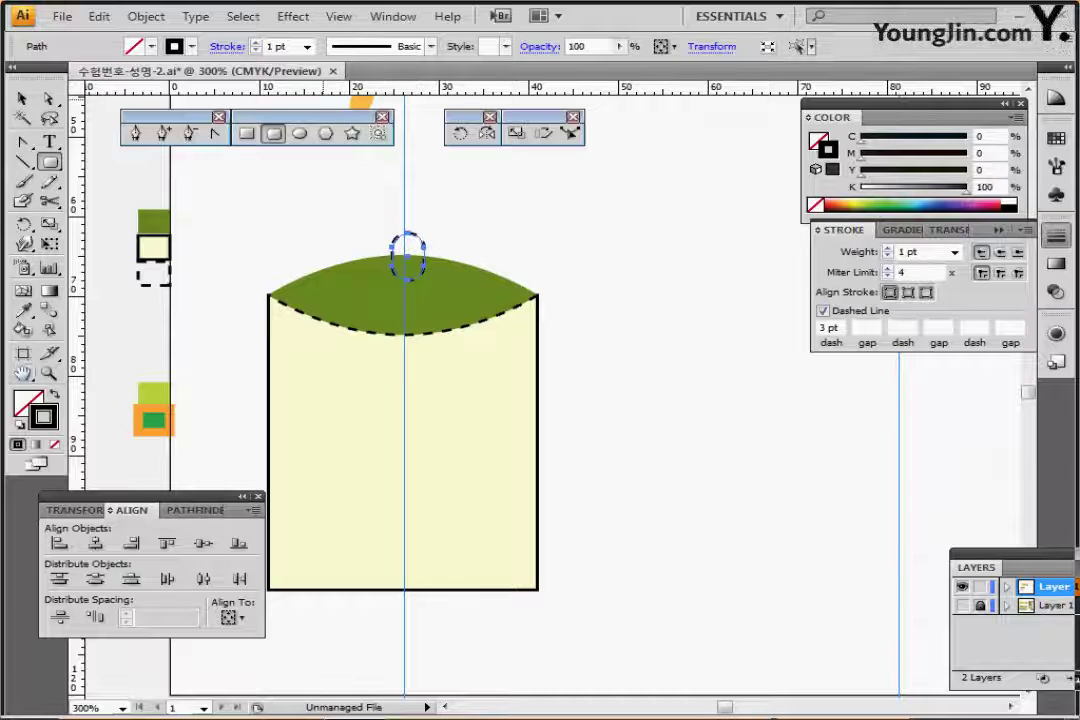
key(d)
key(v)
drag(332, 186, 432, 357)
click(95, 543)
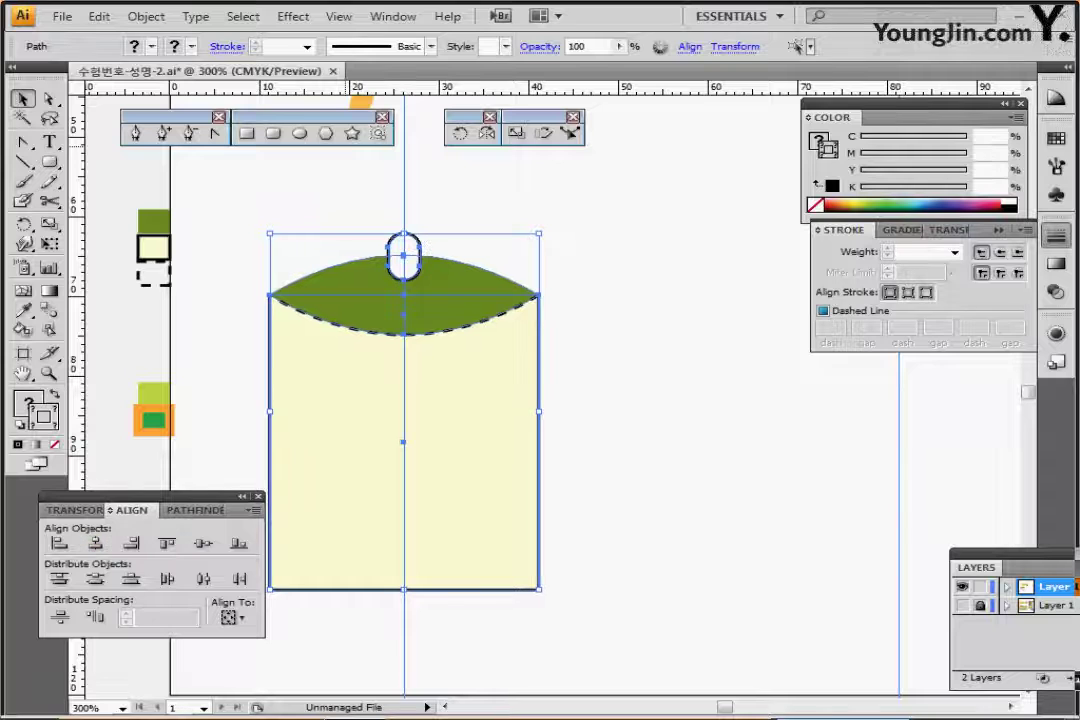
Subtract the rounded rectangle from the green leaf shape to cut a notch in its top edge
click(367, 196)
drag(367, 196, 439, 270)
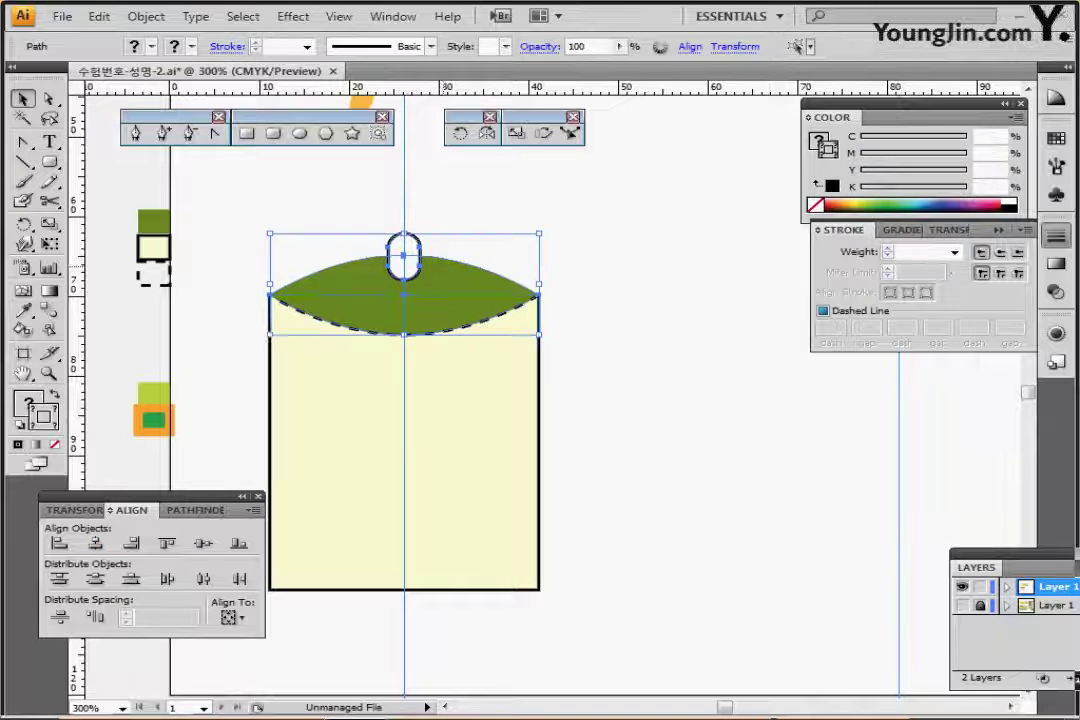
click(192, 510)
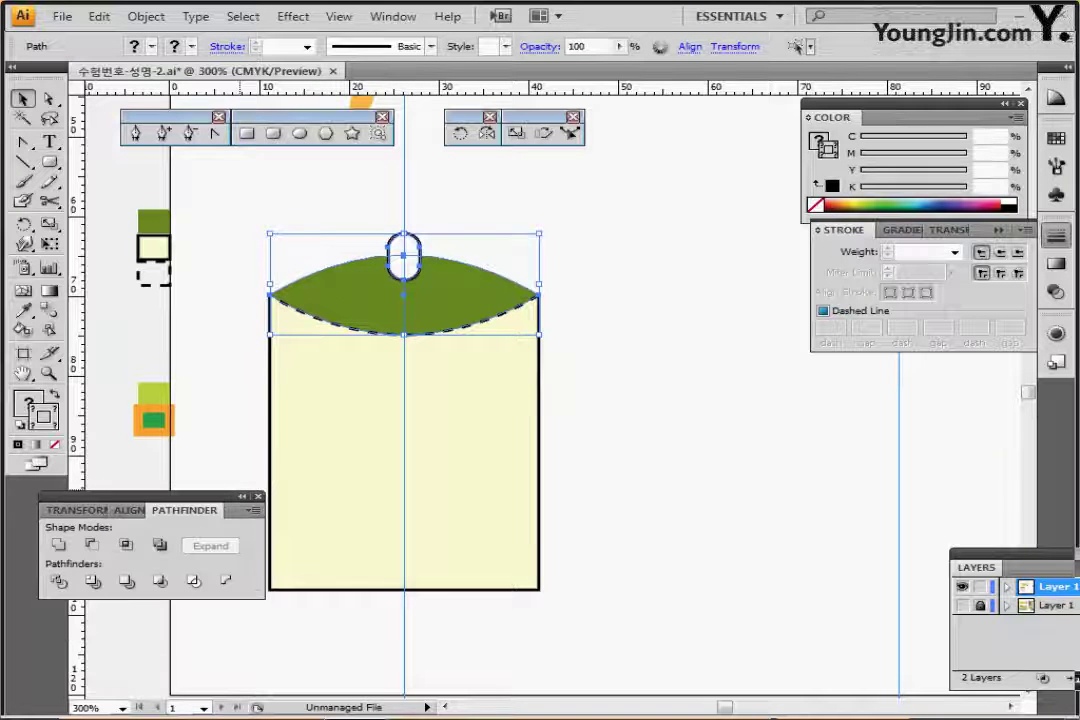
click(91, 544)
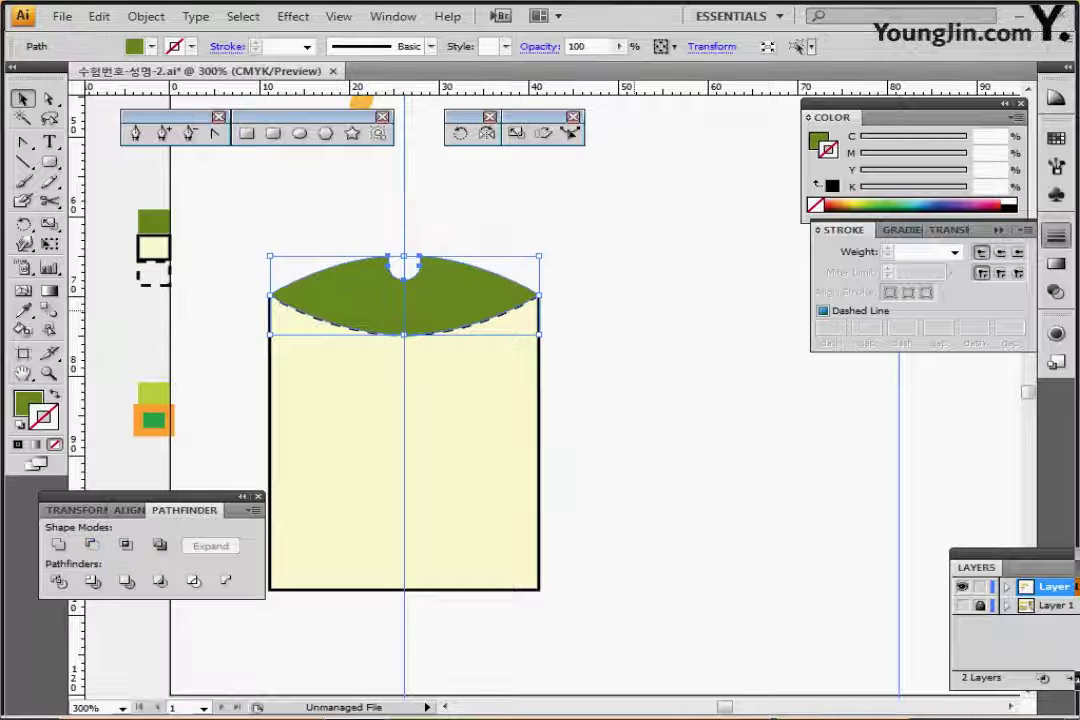
click(723, 362)
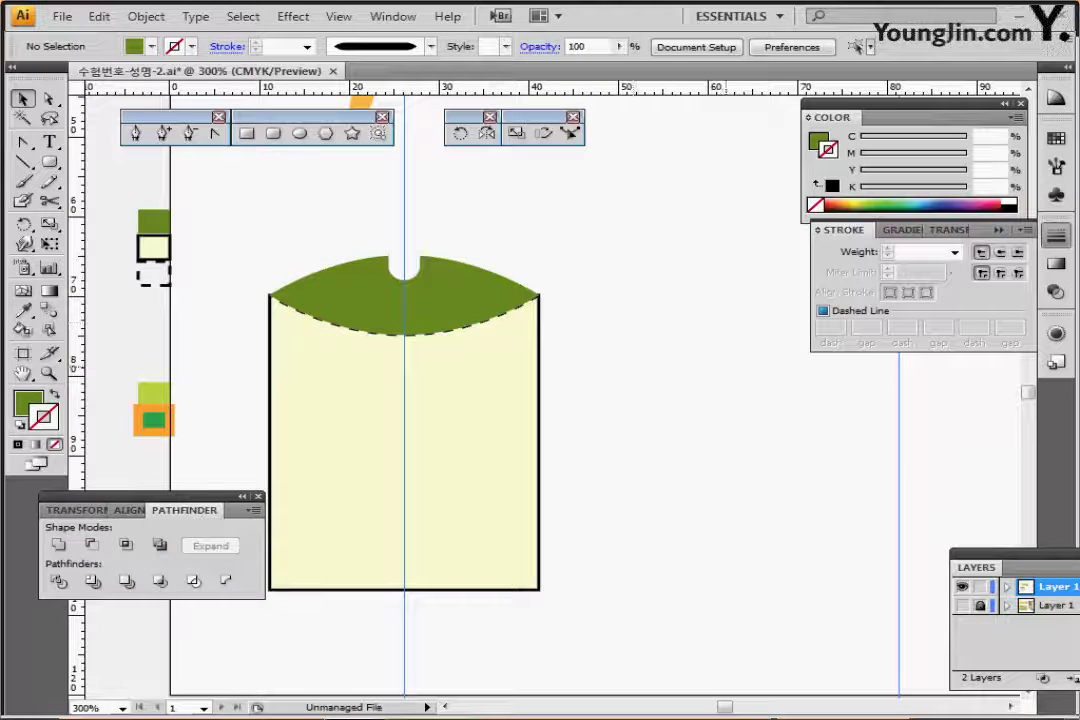
Nudge the notched green shape and its dashed curve slightly upward against the cream rectangle
drag(362, 195, 398, 350)
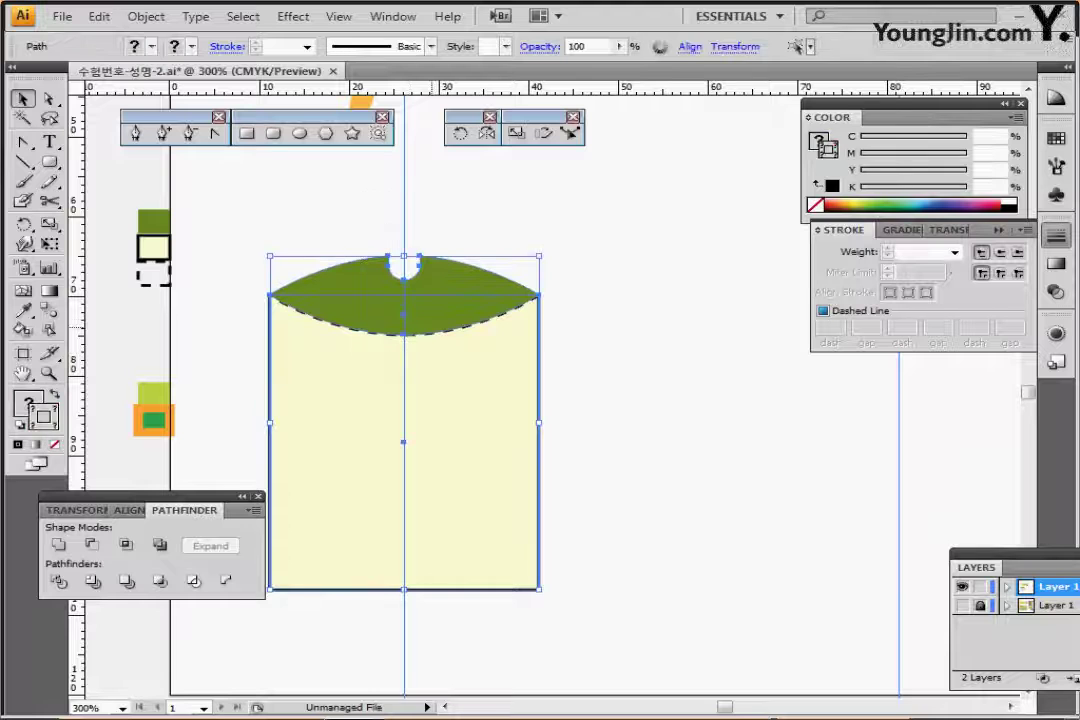
drag(615, 415, 474, 438)
key(space)
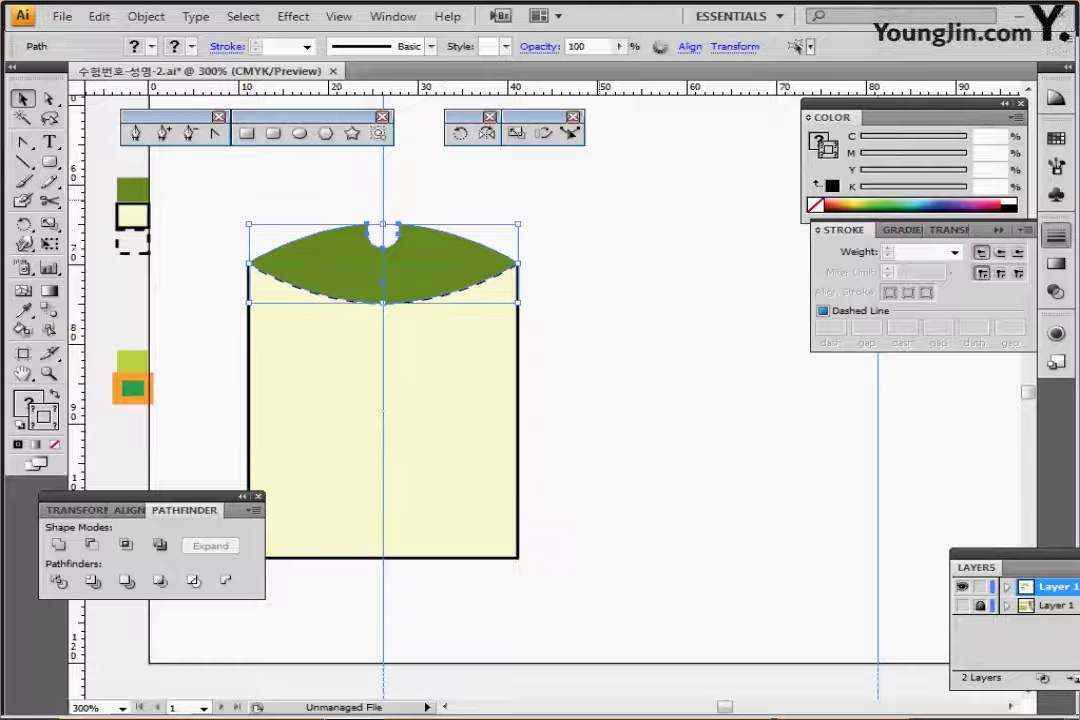
key(Up)
key(Up)
key(Down)
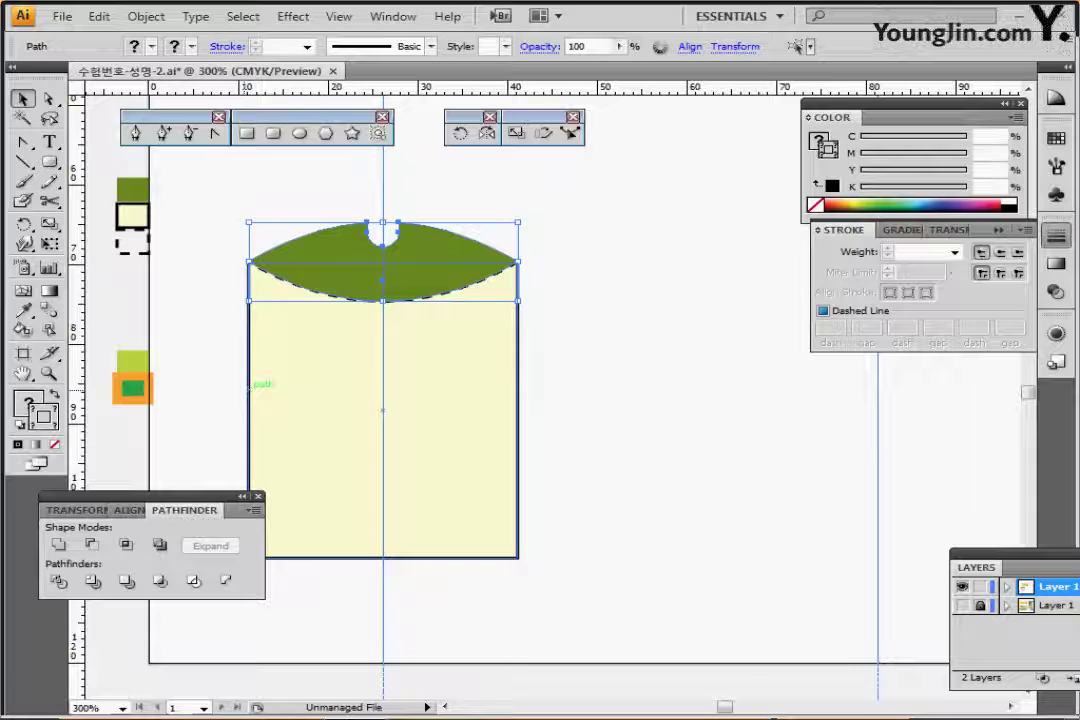
Reflect a copy of the green shape and dashed curve across the horizontal axis through the cream rectangle's centre
click(487, 133)
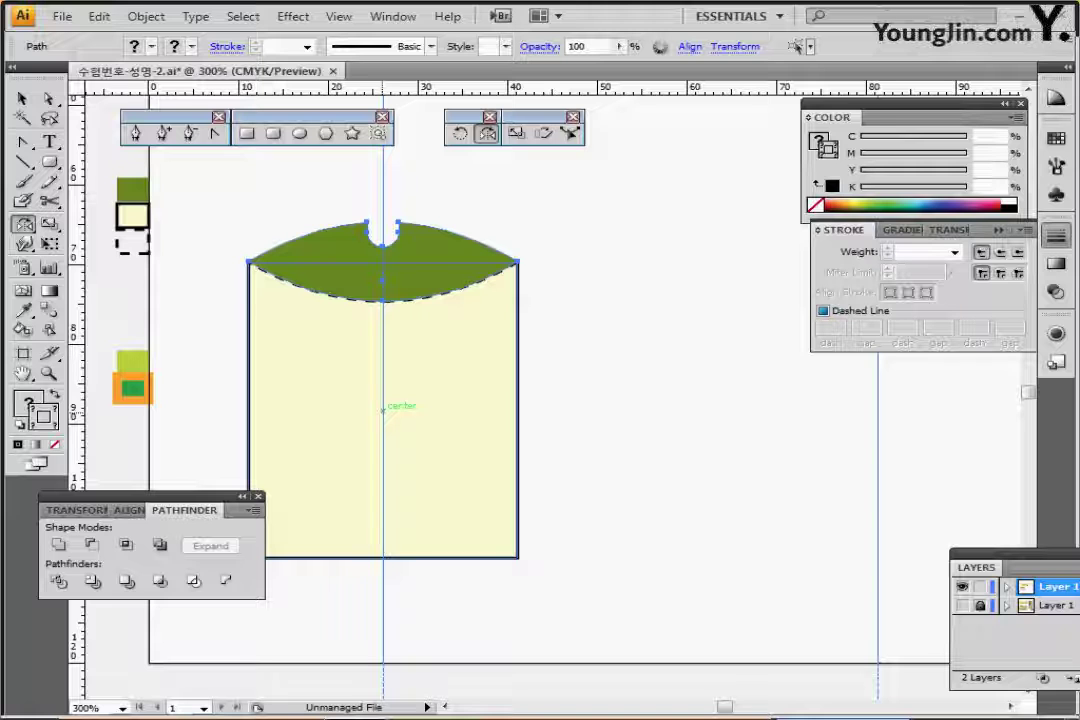
key(ctrl)
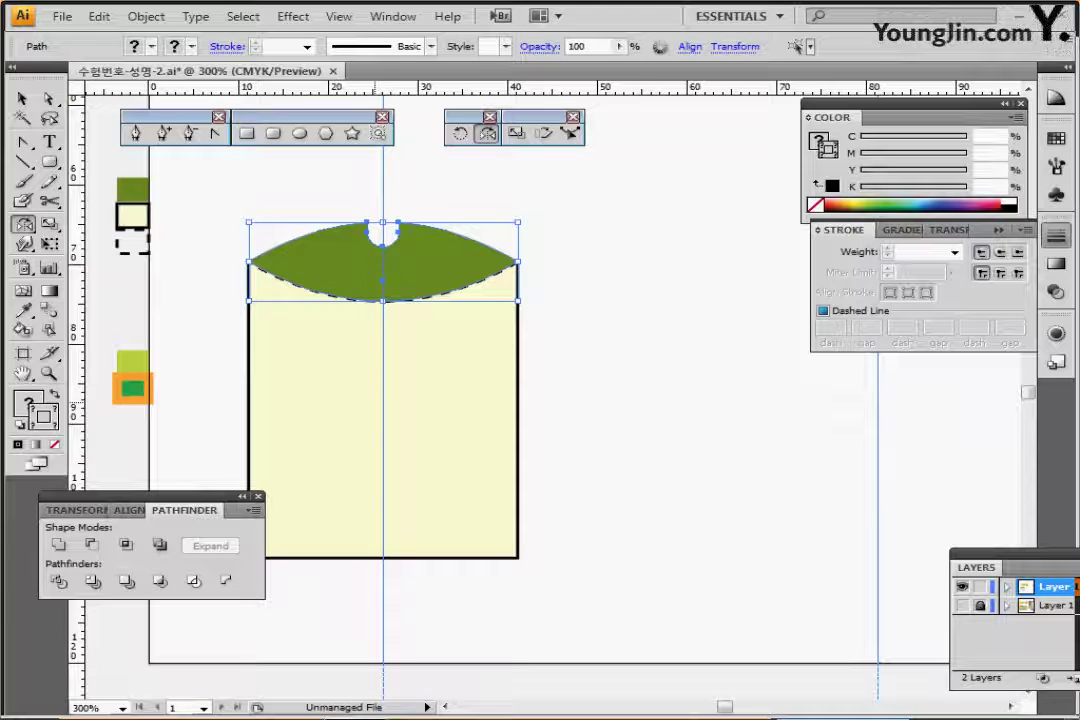
key(a)
key(ctrl+y)
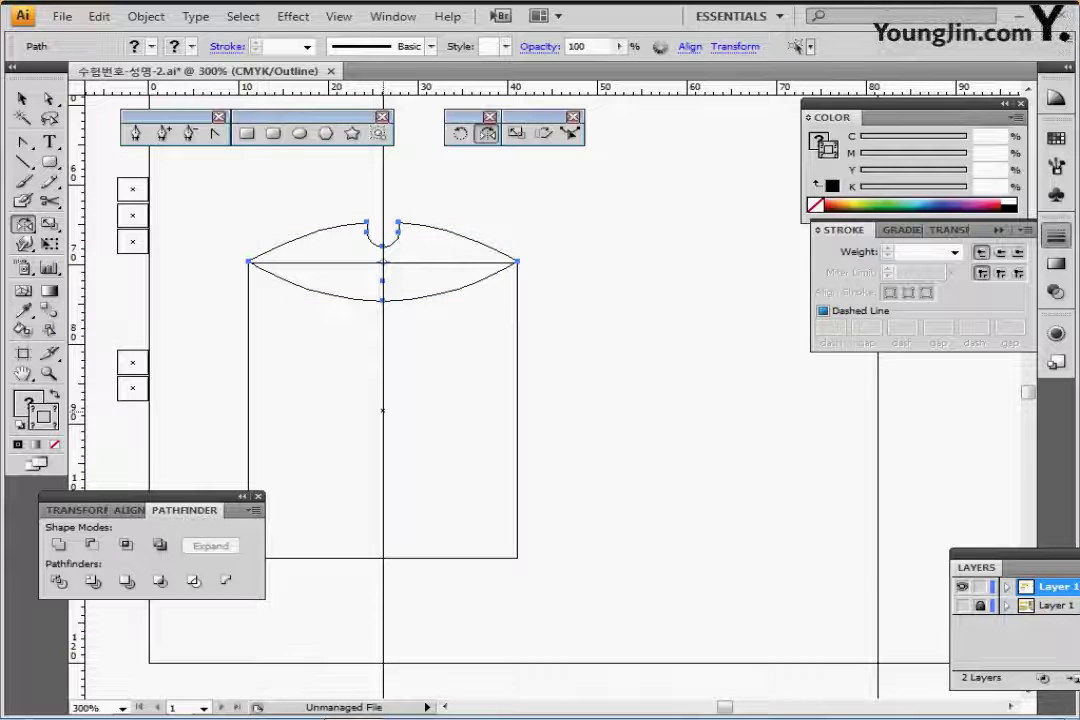
alt+click(382, 410)
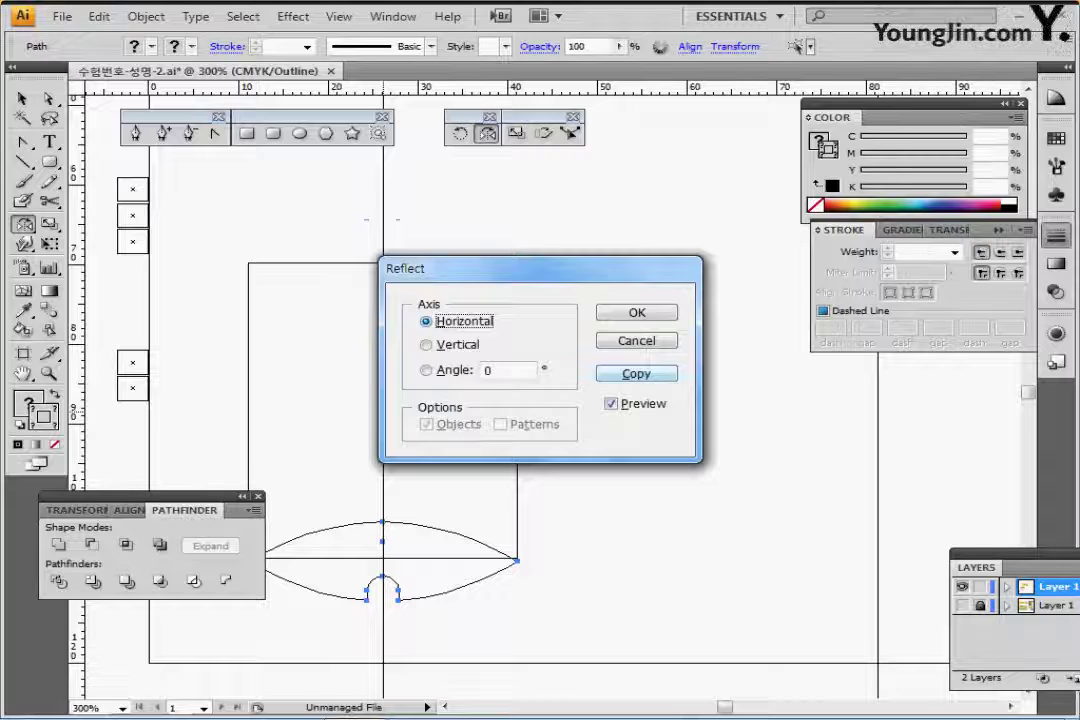
click(636, 373)
key(ctrl+y)
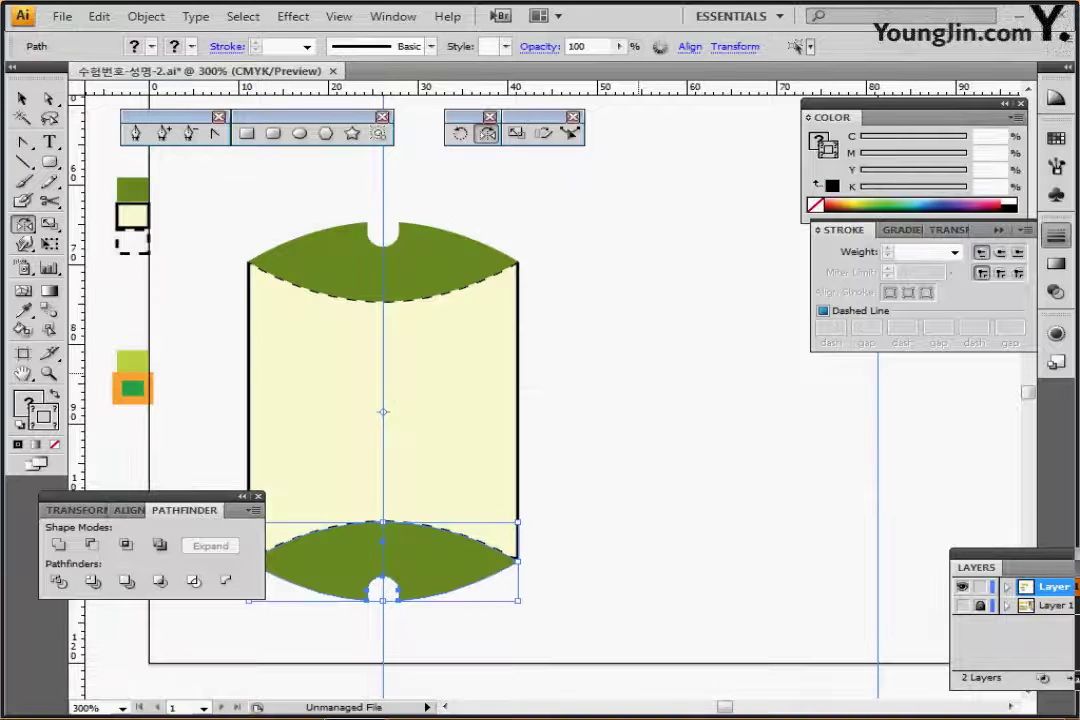
key(ctrl+shift+b)
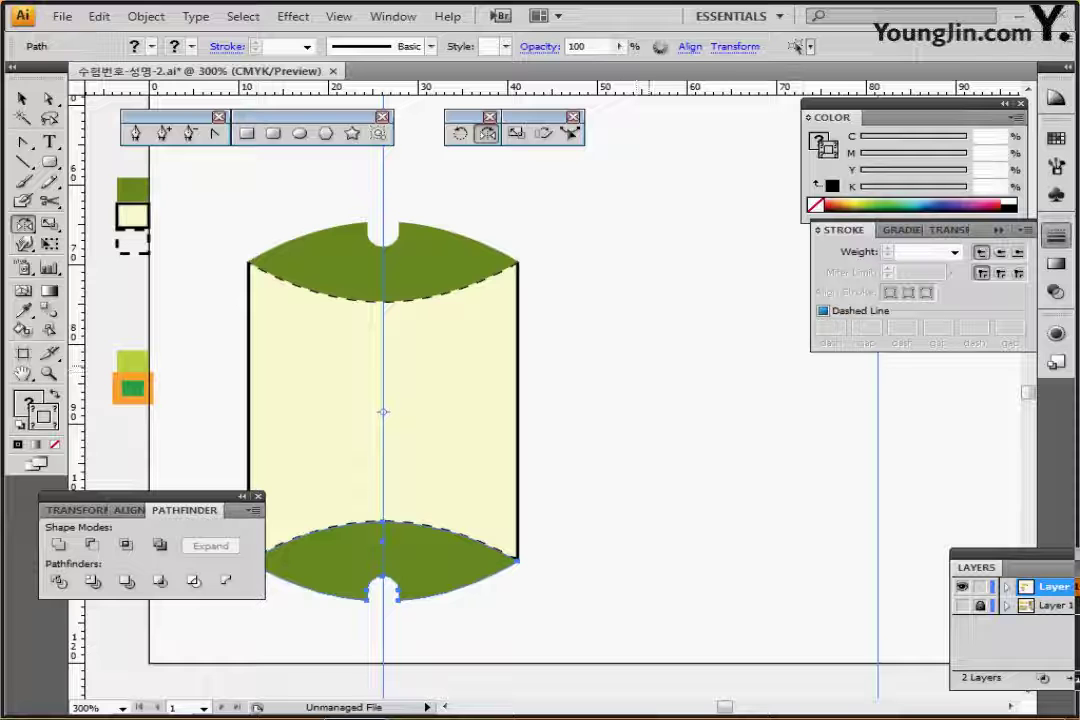
Duplicate the yellow flower with its green leaf and place the copy over the cream tag
key(ctrl+minus)
drag(620, 330, 424, 482)
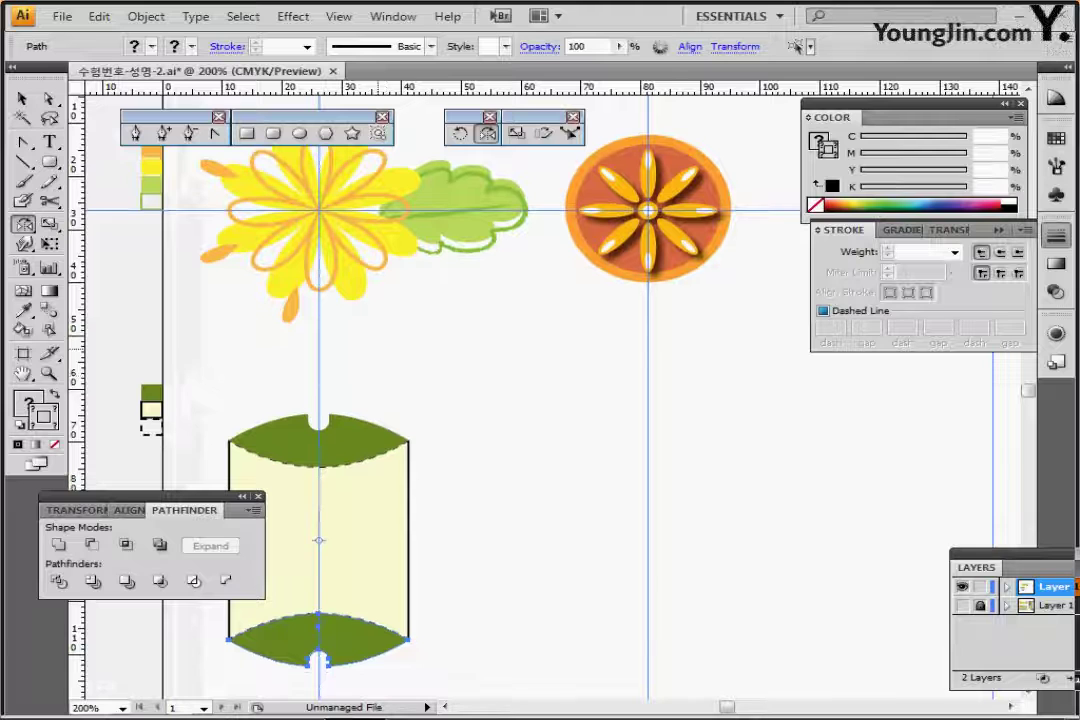
key(v)
drag(497, 340, 210, 145)
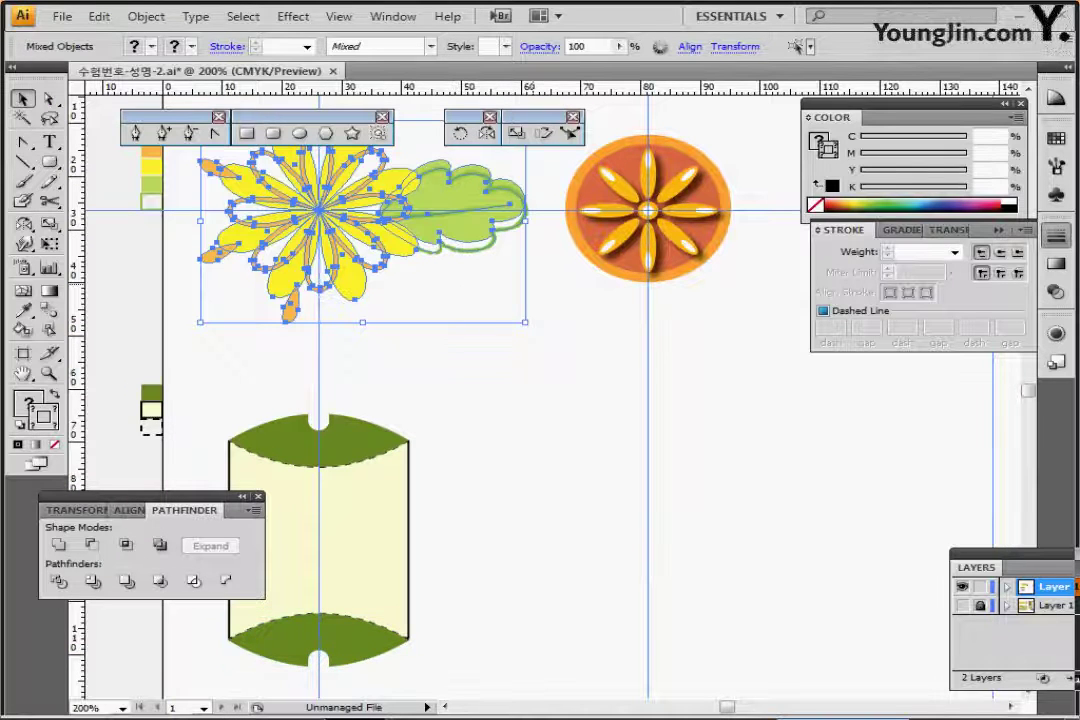
drag(539, 436, 570, 366)
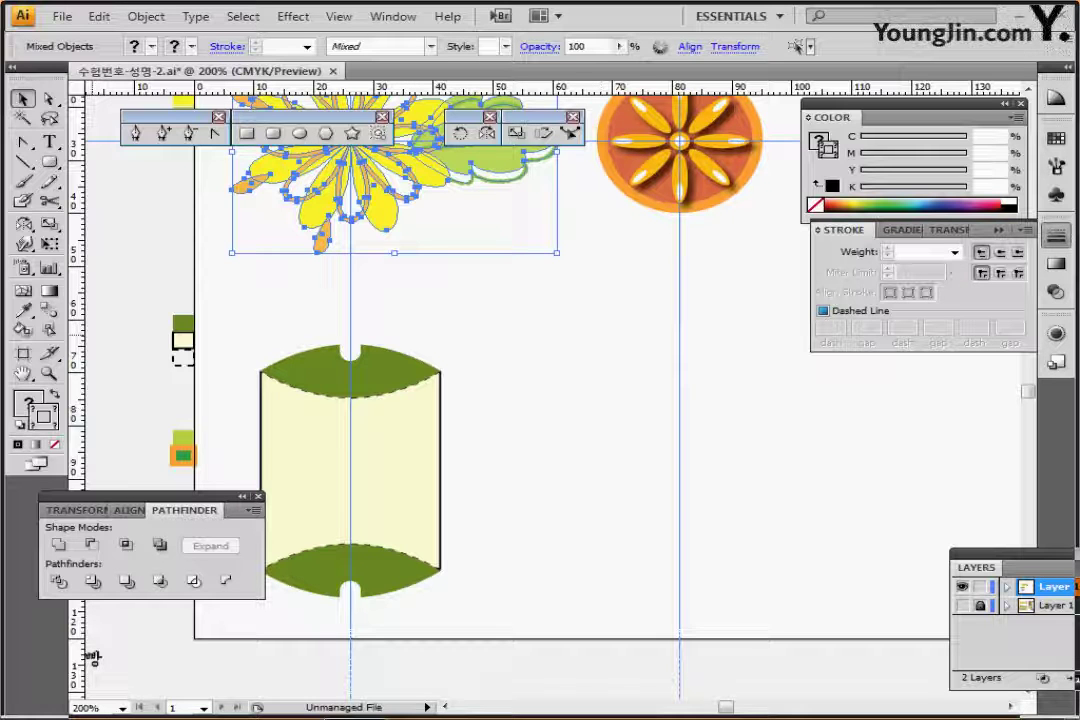
key(s)
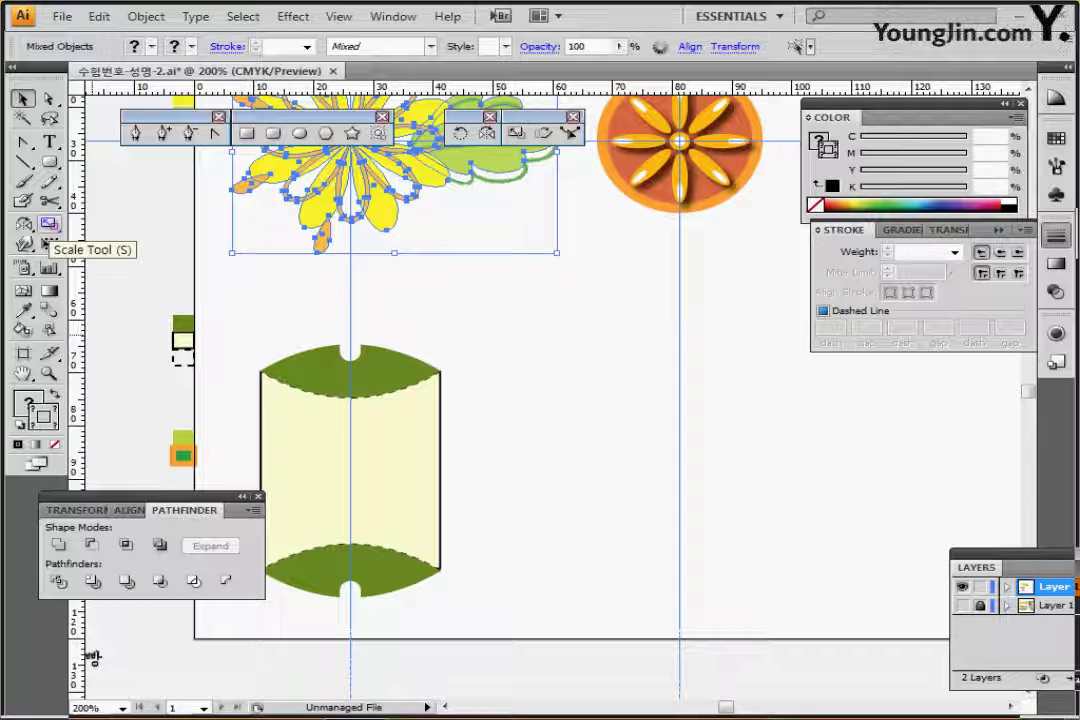
double_click(49, 224)
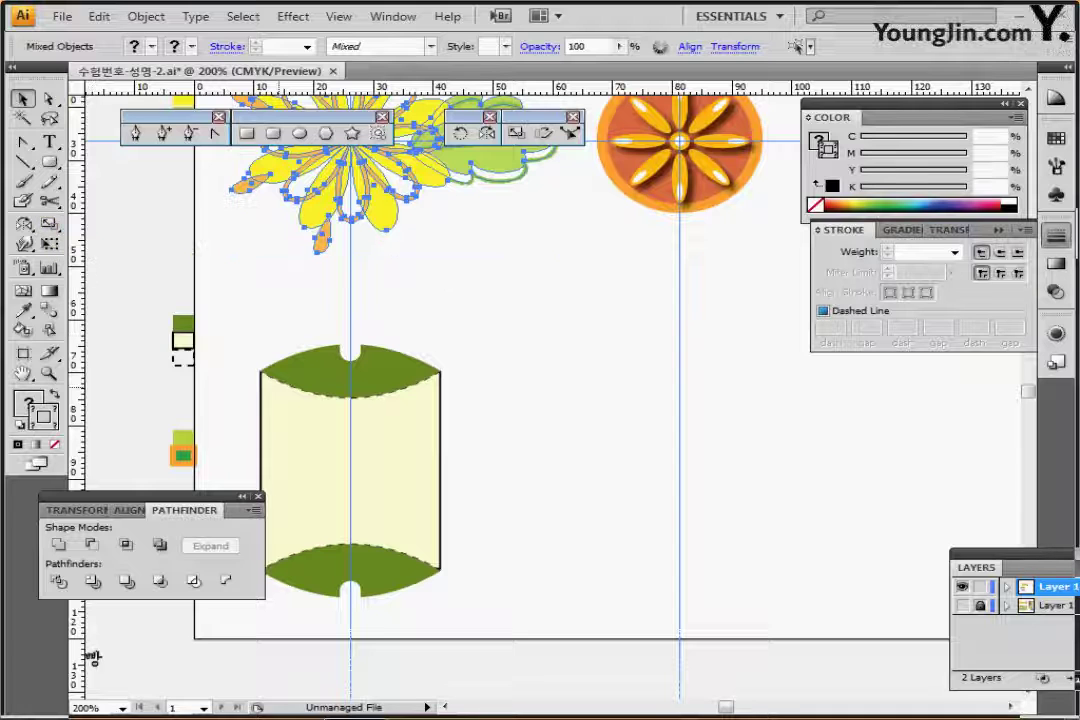
key(ctrl+v)
drag(498, 387, 402, 453)
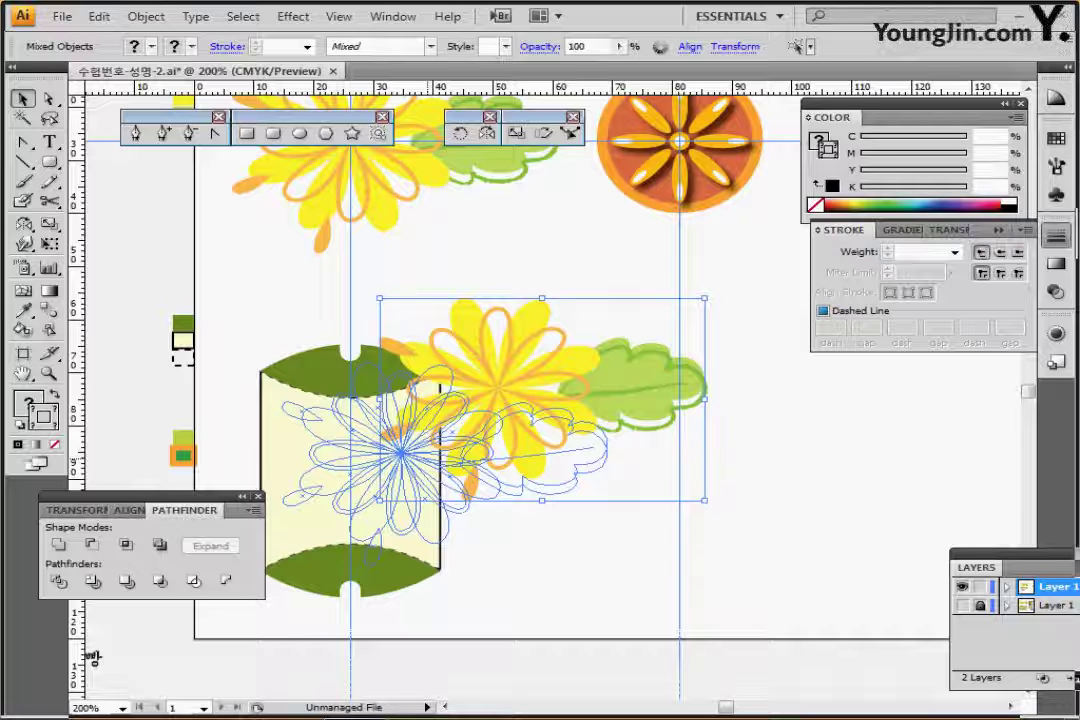
drag(402, 453, 400, 453)
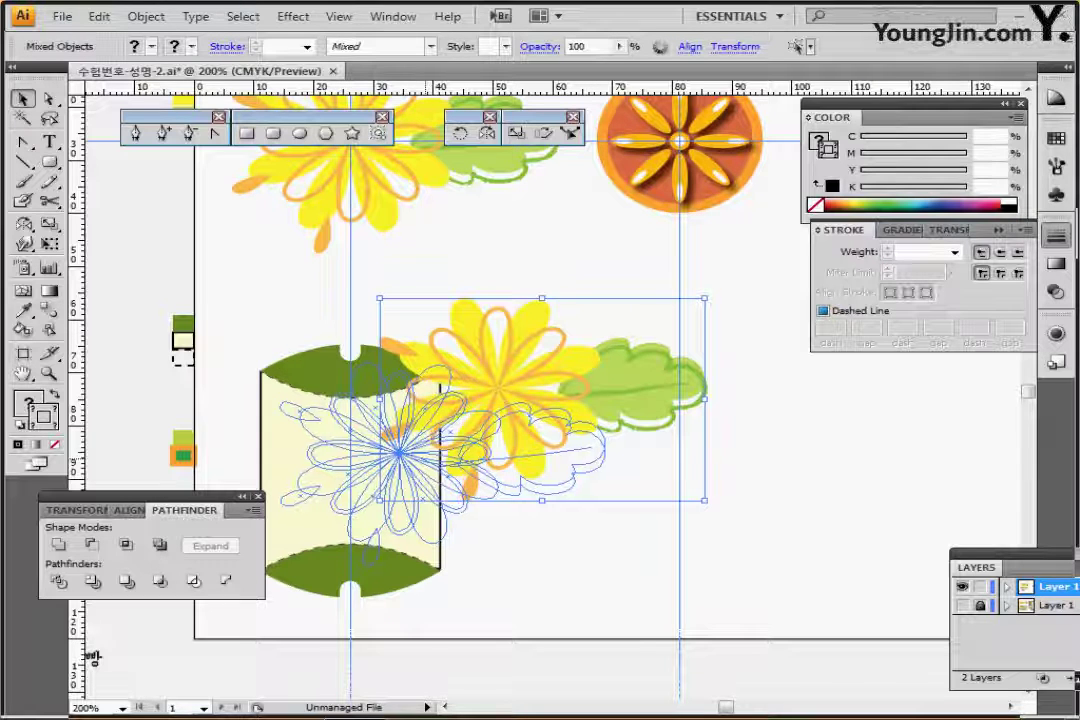
drag(377, 387, 377, 387)
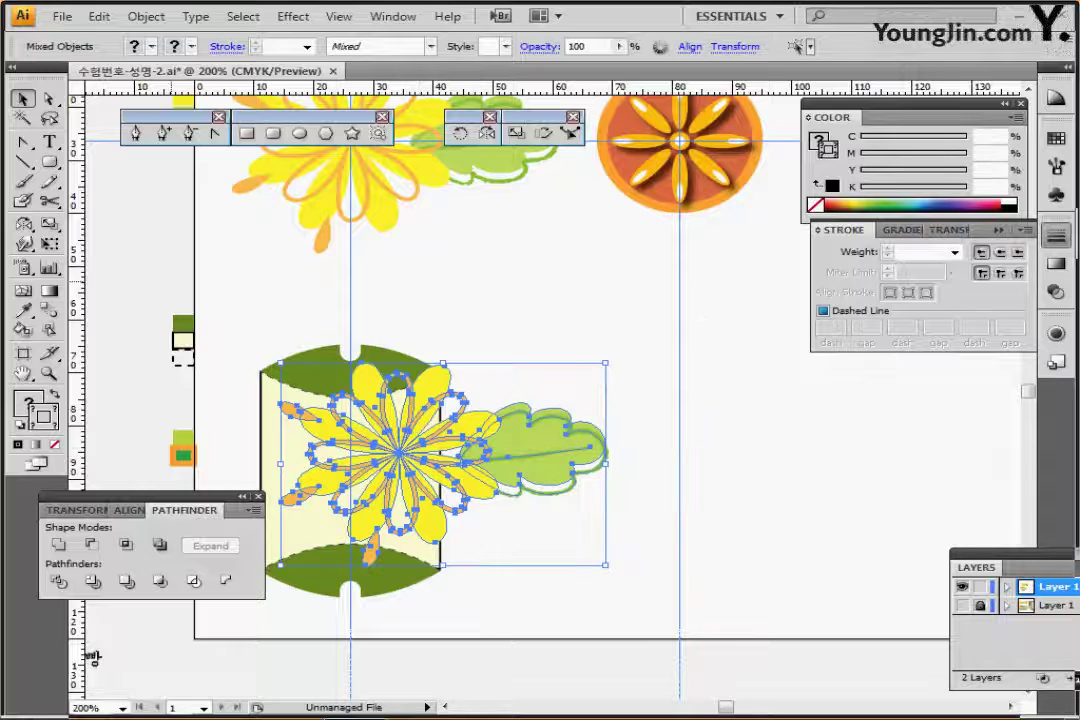
Scale the flower copy uniformly to 50% with strokes and effects scaled too
double_click(50, 224)
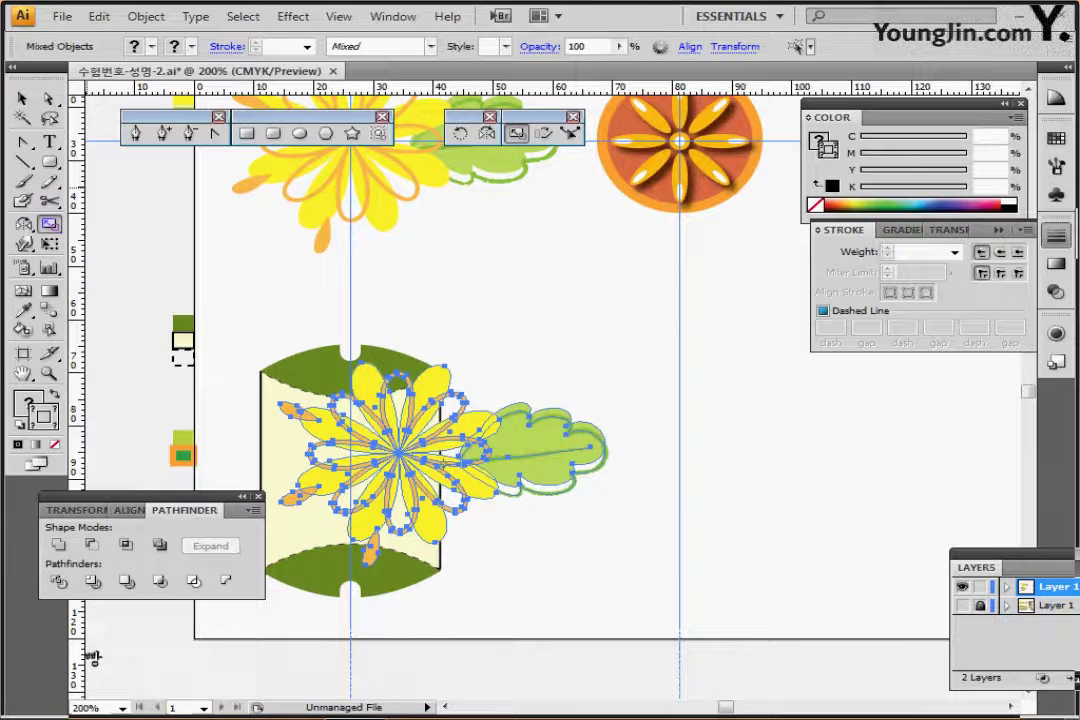
text(50)
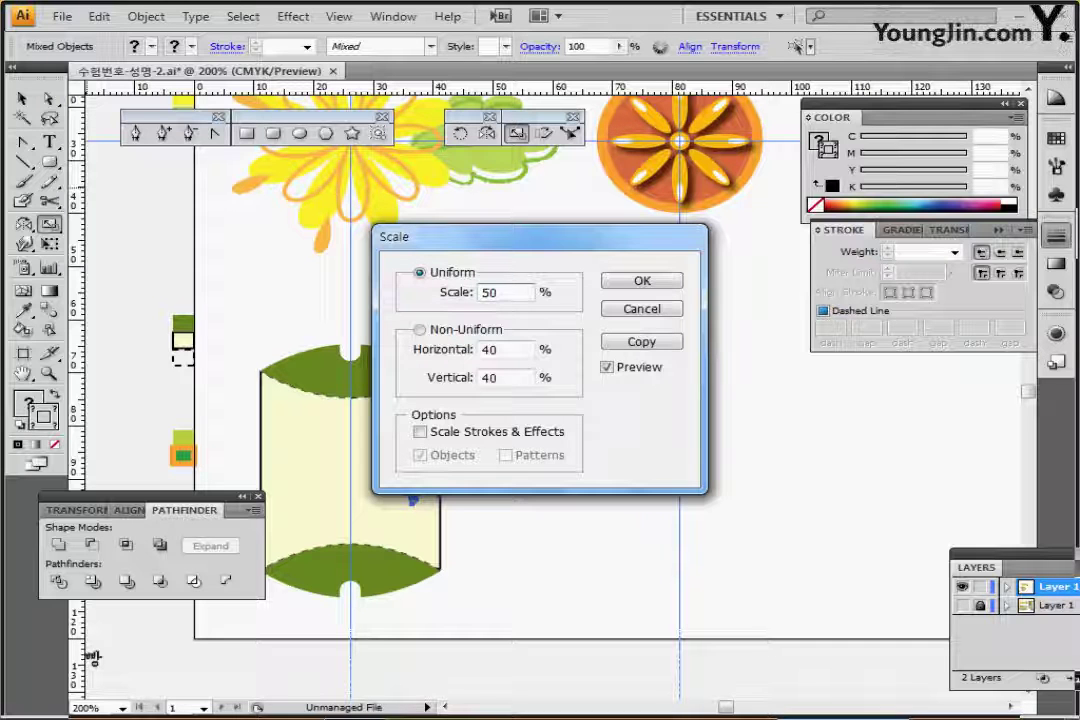
drag(450, 237, 529, 237)
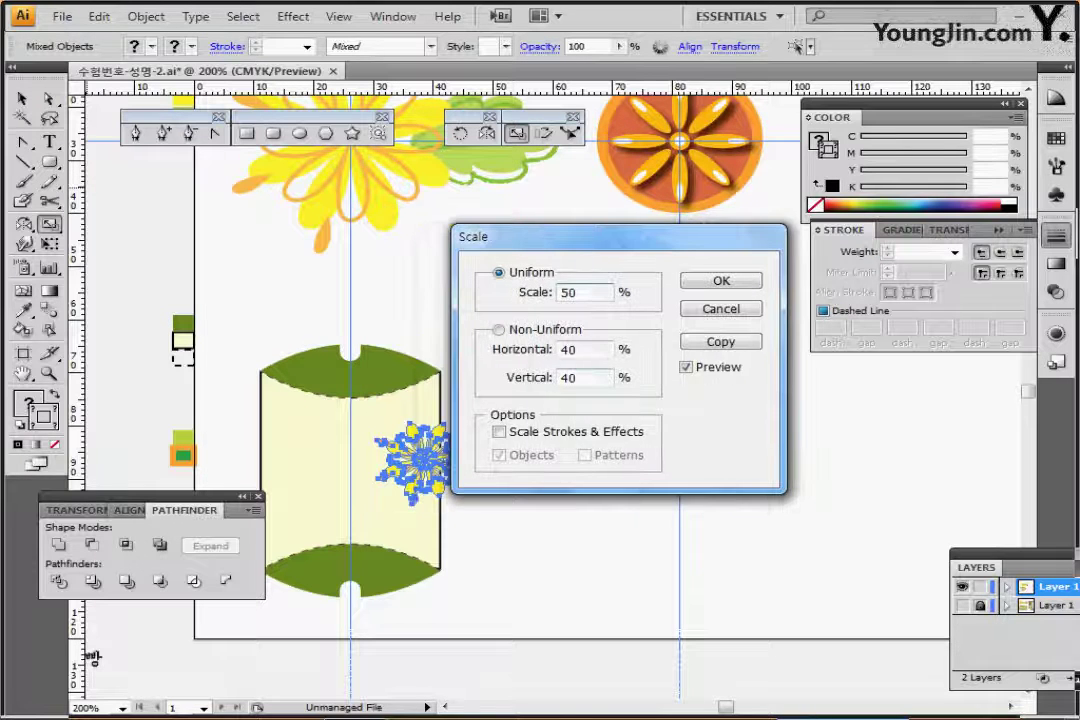
click(499, 432)
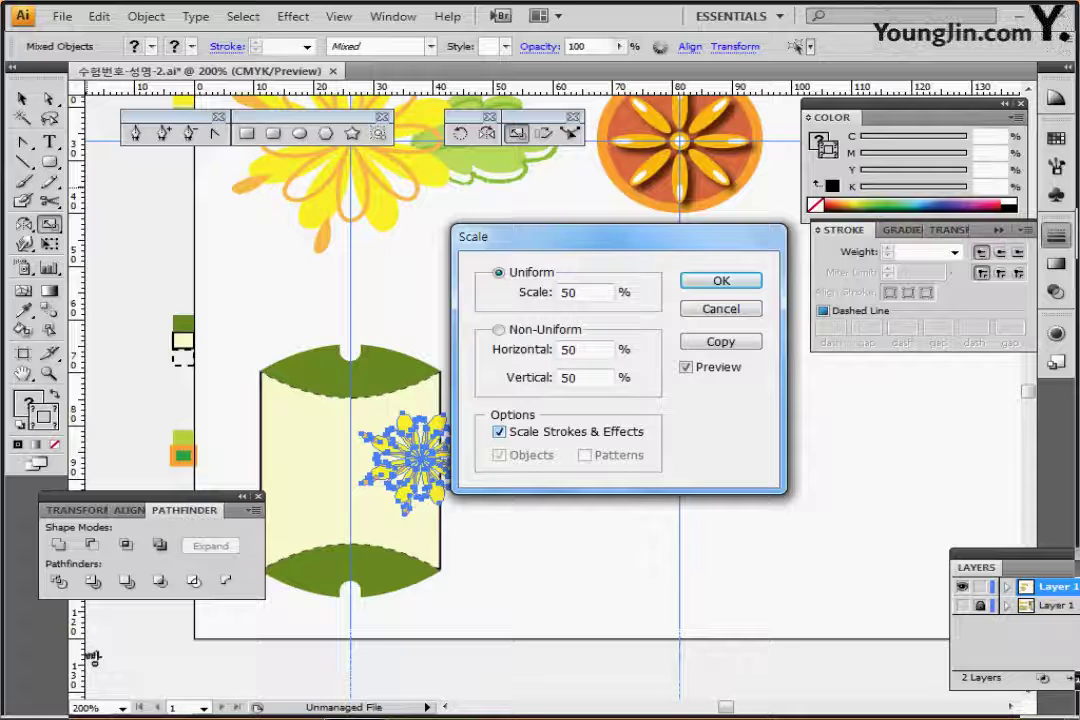
click(578, 292)
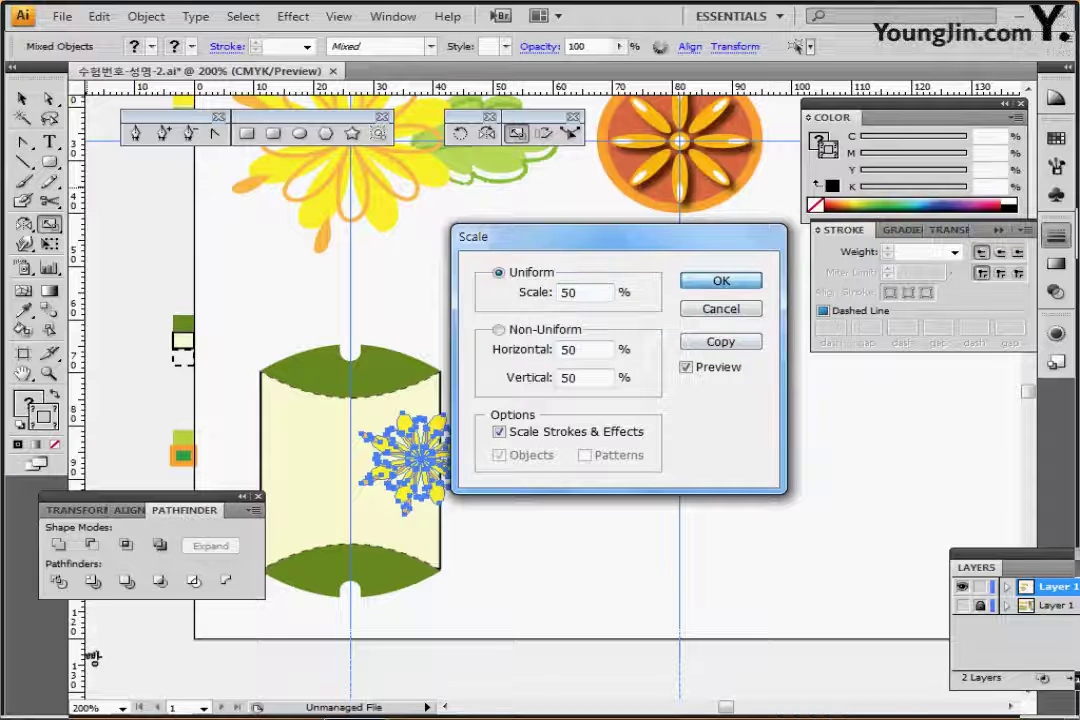
key(Return)
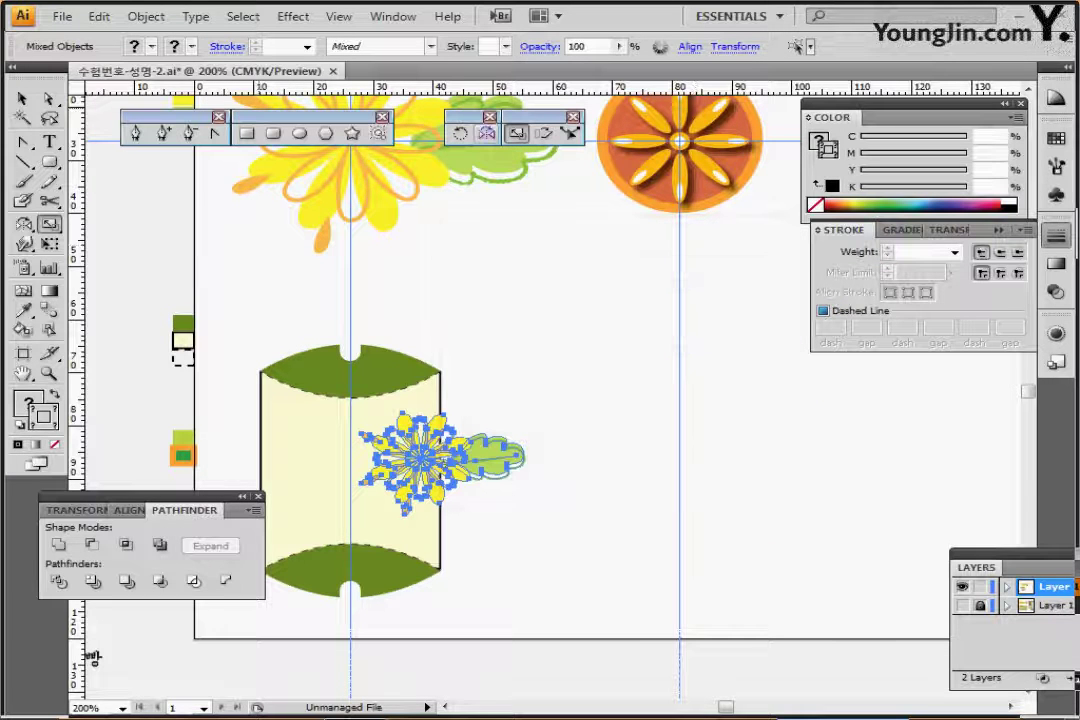
Rotate the flower copy by -45° and move it into the middle of the cream area between the two green ends
double_click(460, 133)
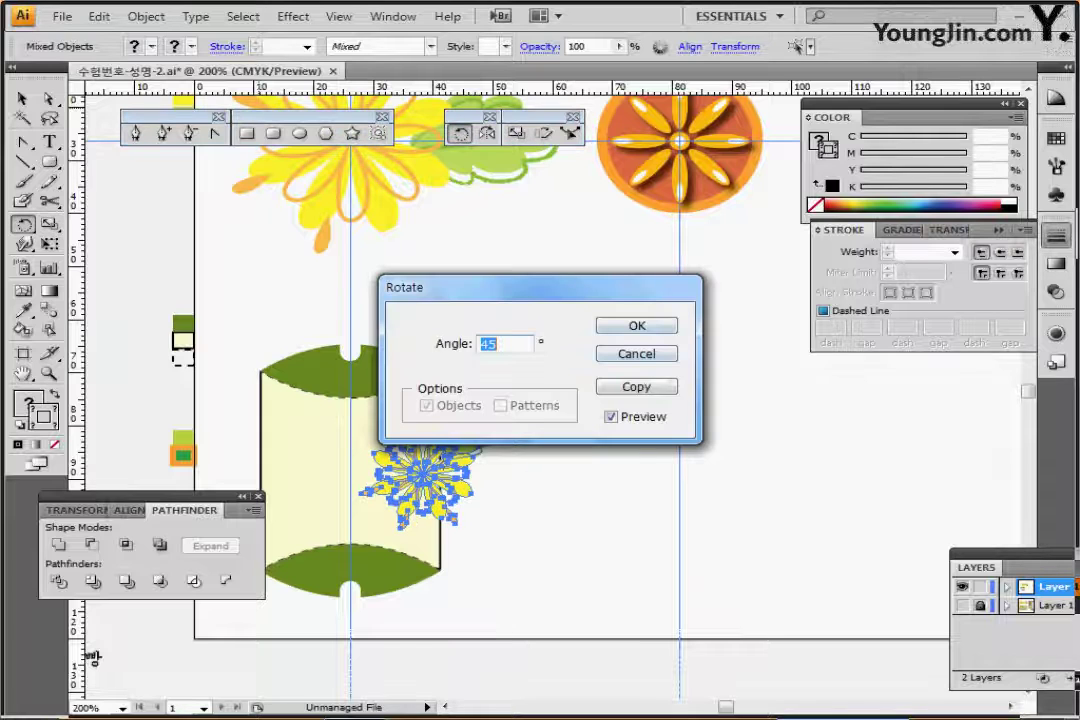
click(481, 344)
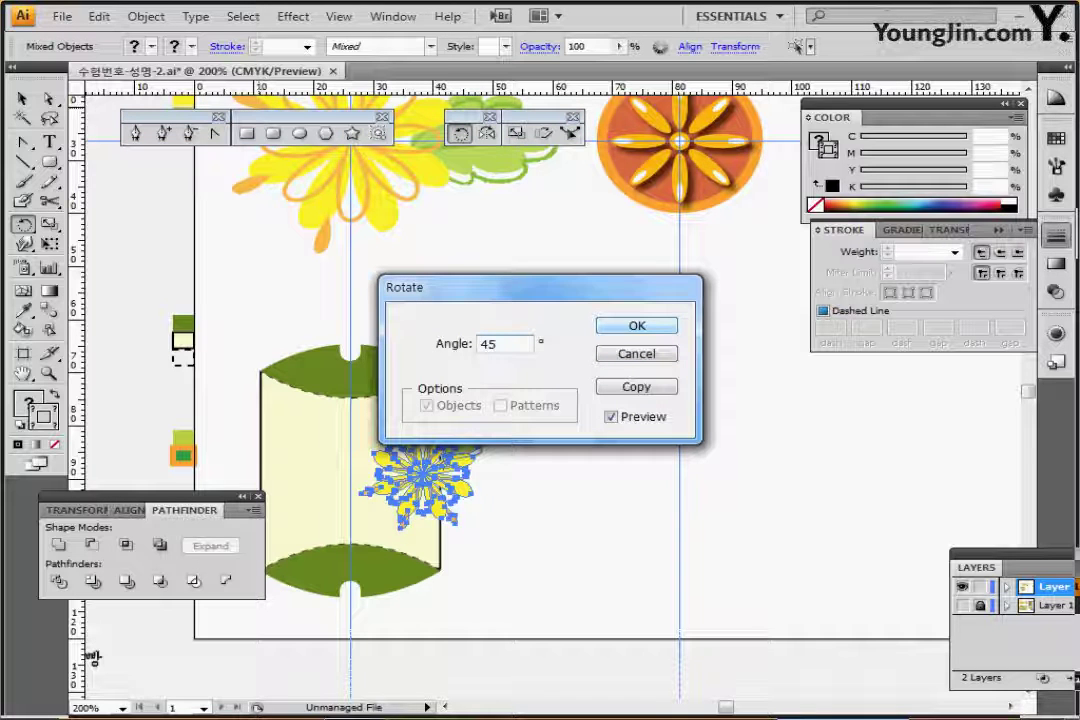
text(-)
key(Return)
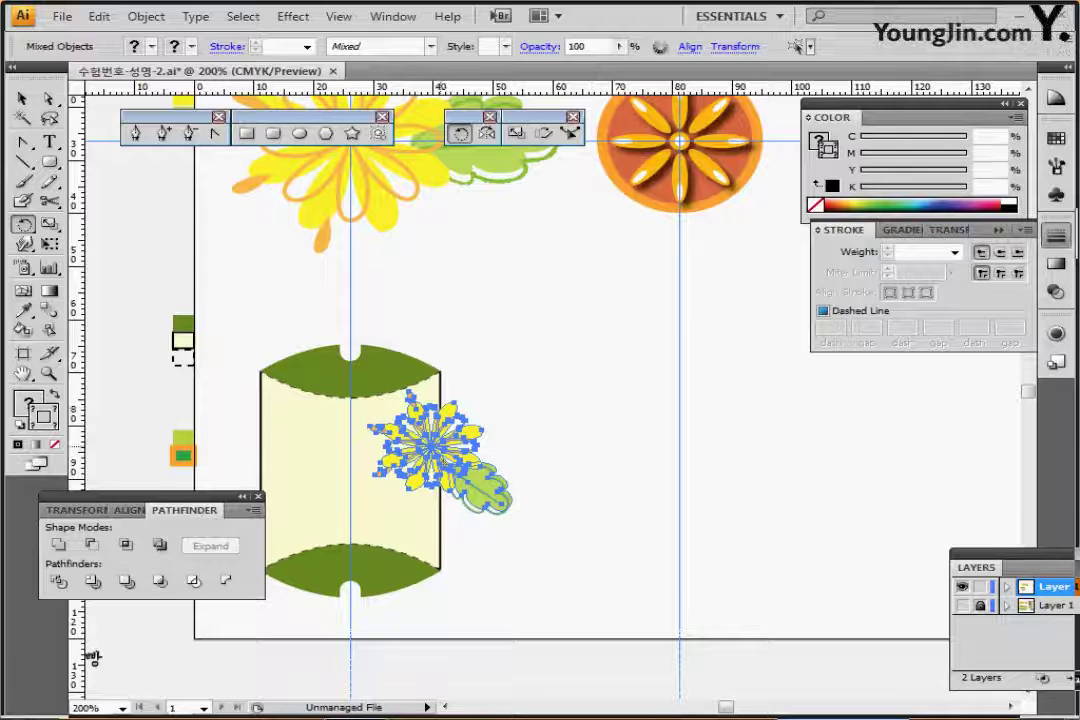
mouse_move(431, 446)
mouse_down()
mouse_move(351, 462)
mouse_move(443, 464)
mouse_up()
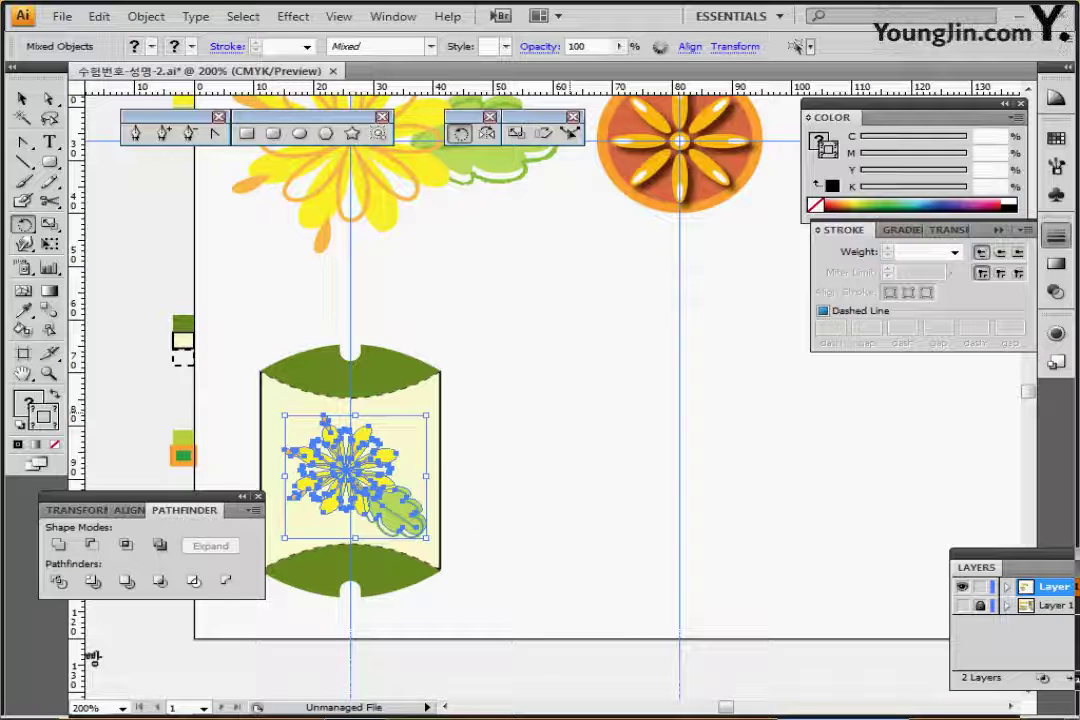
key(ctrl+shift+b)
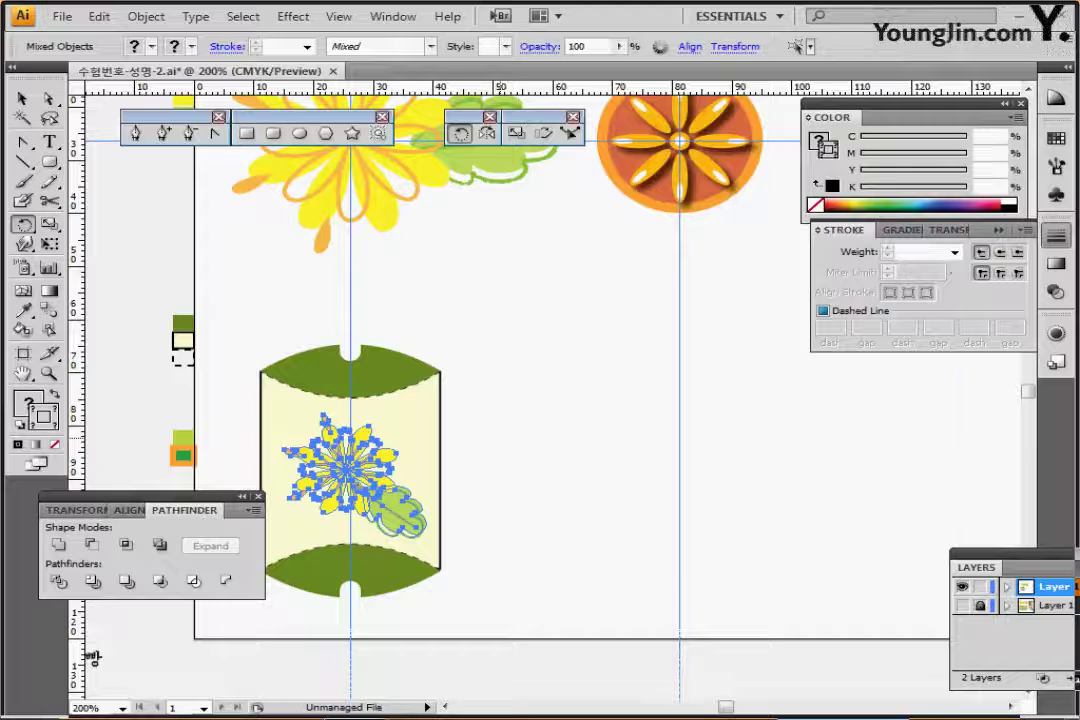
Duplicate the tag's cream body, green ends and dashed curves without the flower, placing the copy beside the original at the same height
drag(443, 464, 453, 404)
click(22, 98)
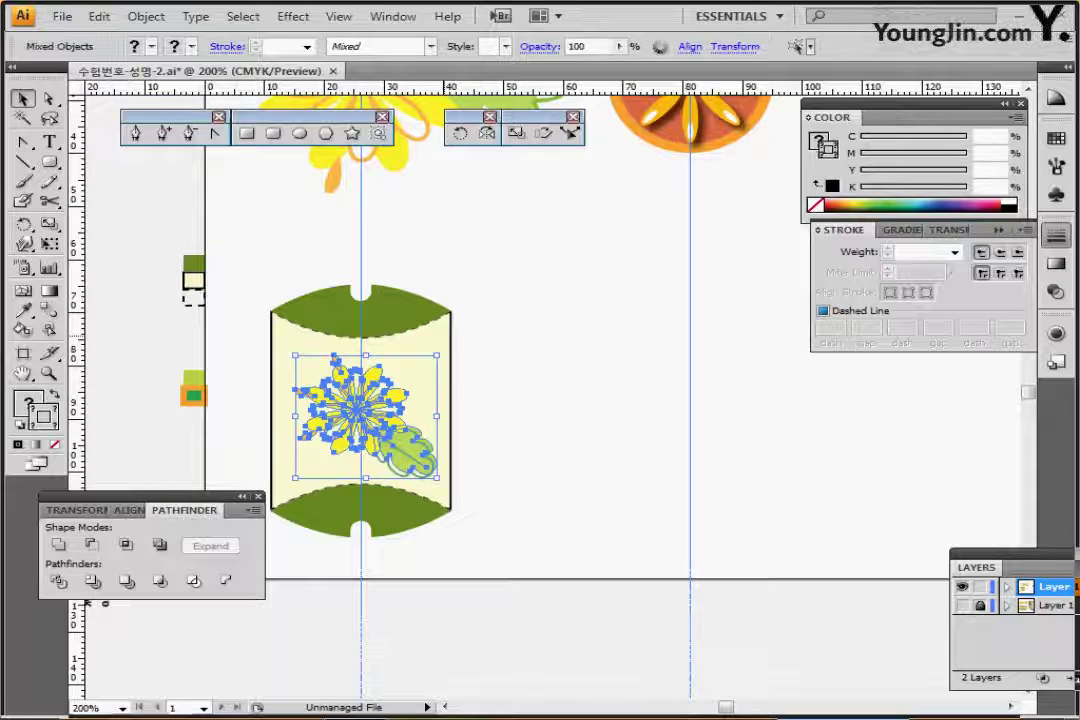
drag(523, 243, 325, 340)
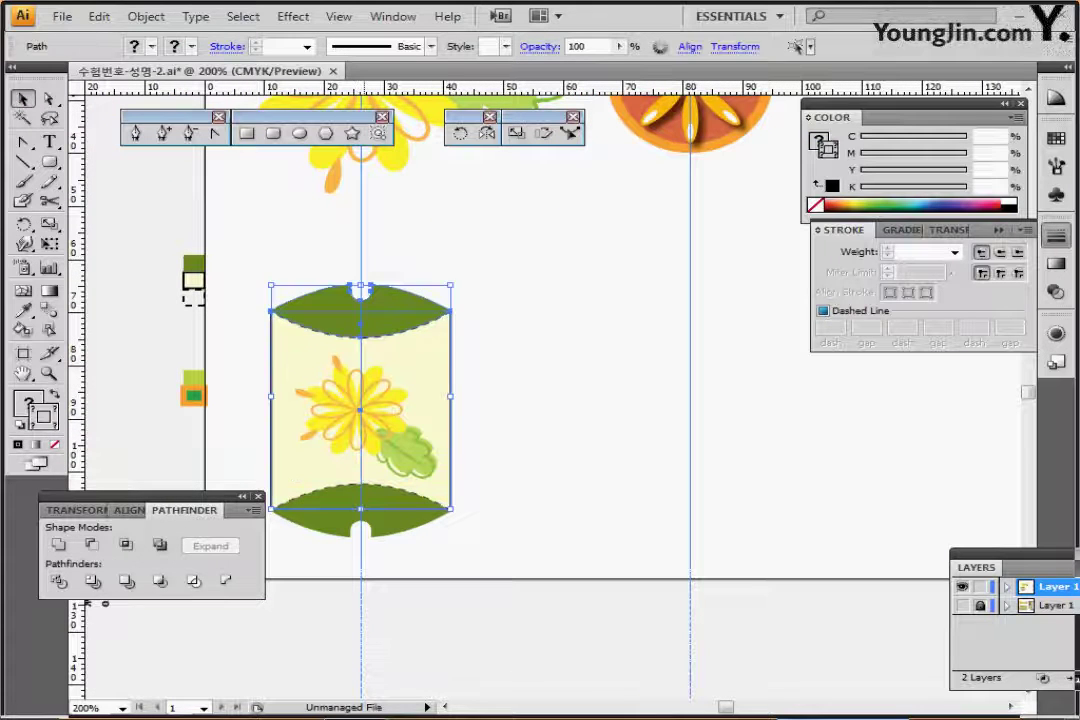
drag(289, 252, 283, 578)
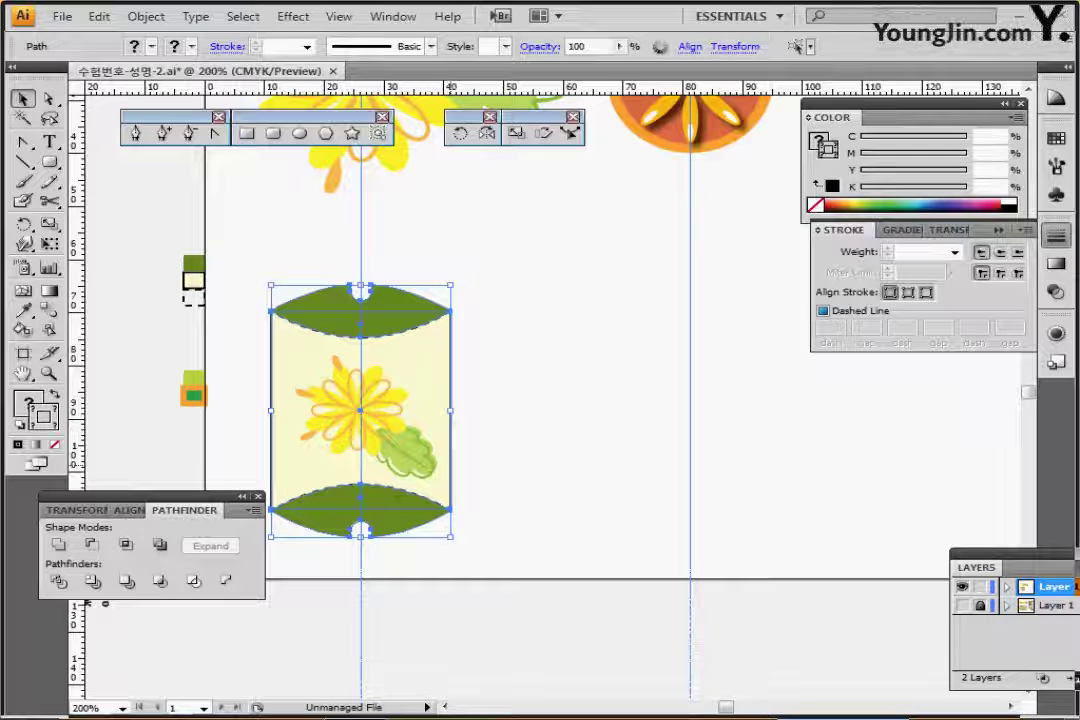
key(ctrl+g)
drag(520, 464, 467, 408)
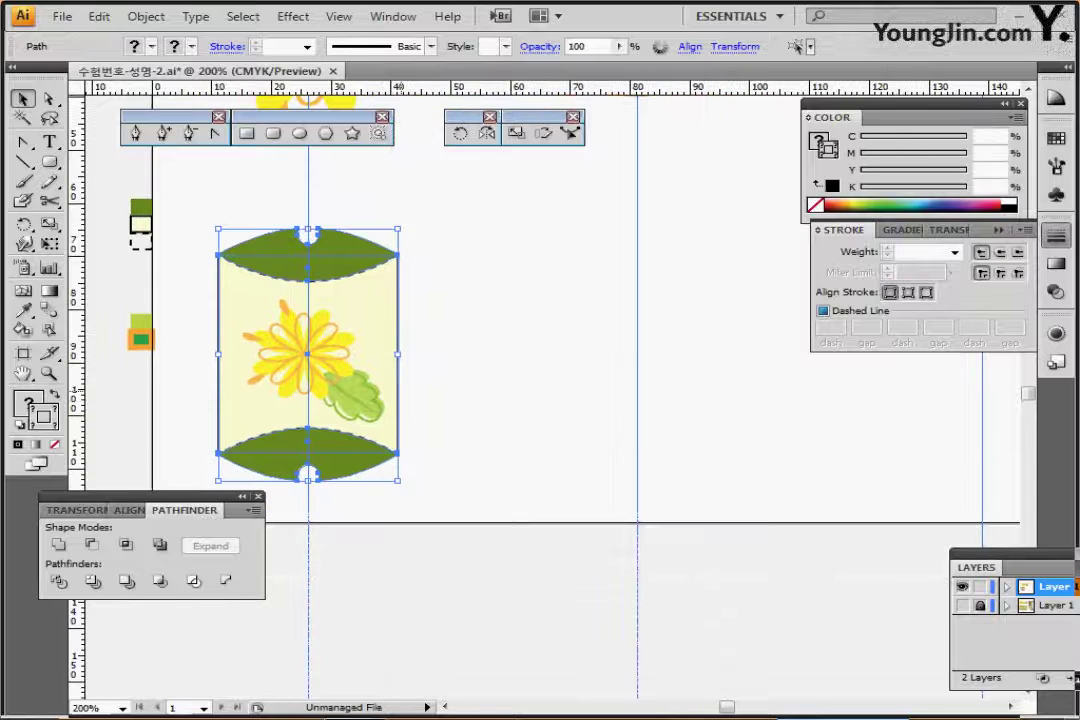
key(ctrl+g)
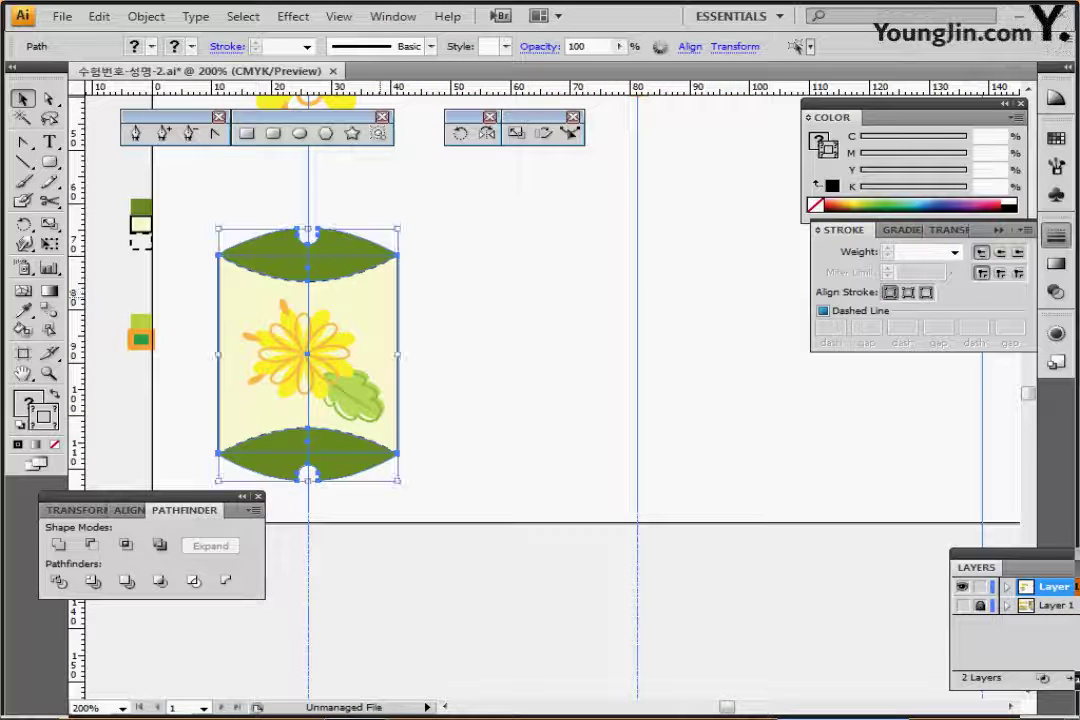
drag(378, 301, 583, 302)
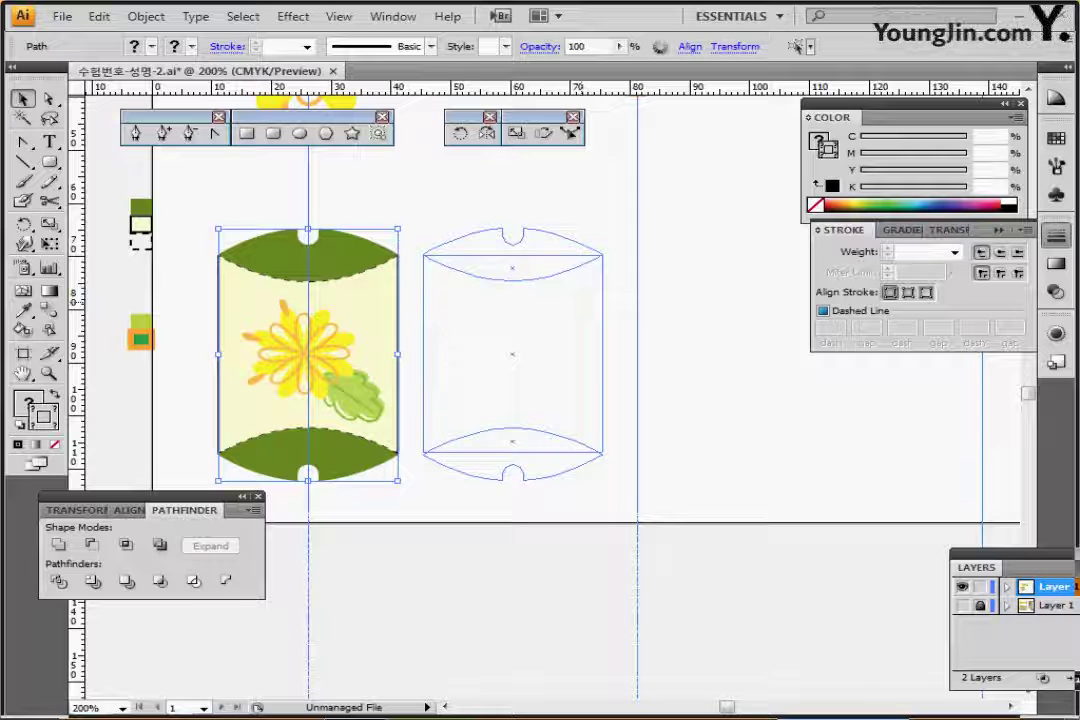
drag(512, 300, 512, 300)
key(ctrl+shift+a)
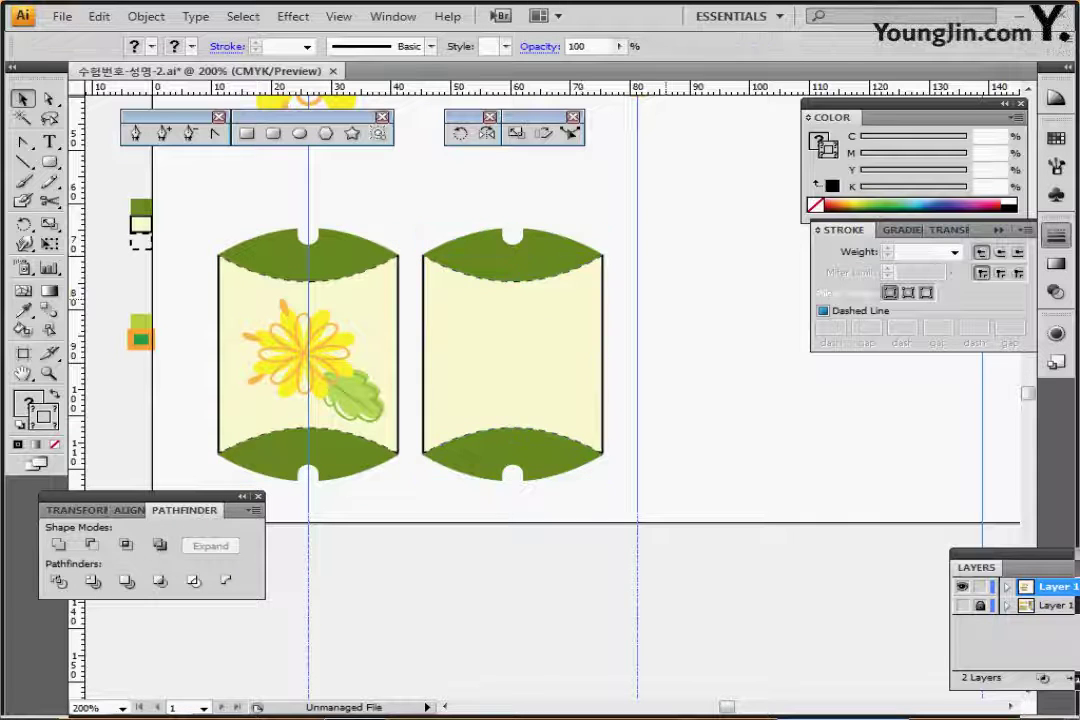
Recolour both notched ends of the copied tag with the light green sampled from the swatch beside the artboard
click(547, 257)
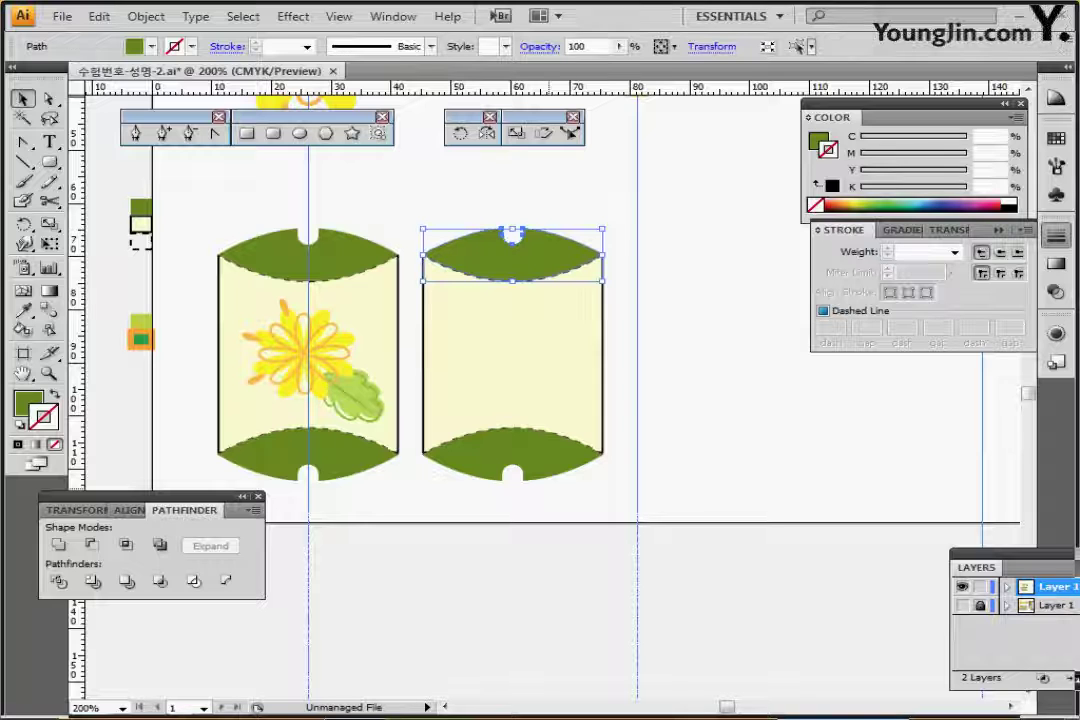
shift+click(546, 468)
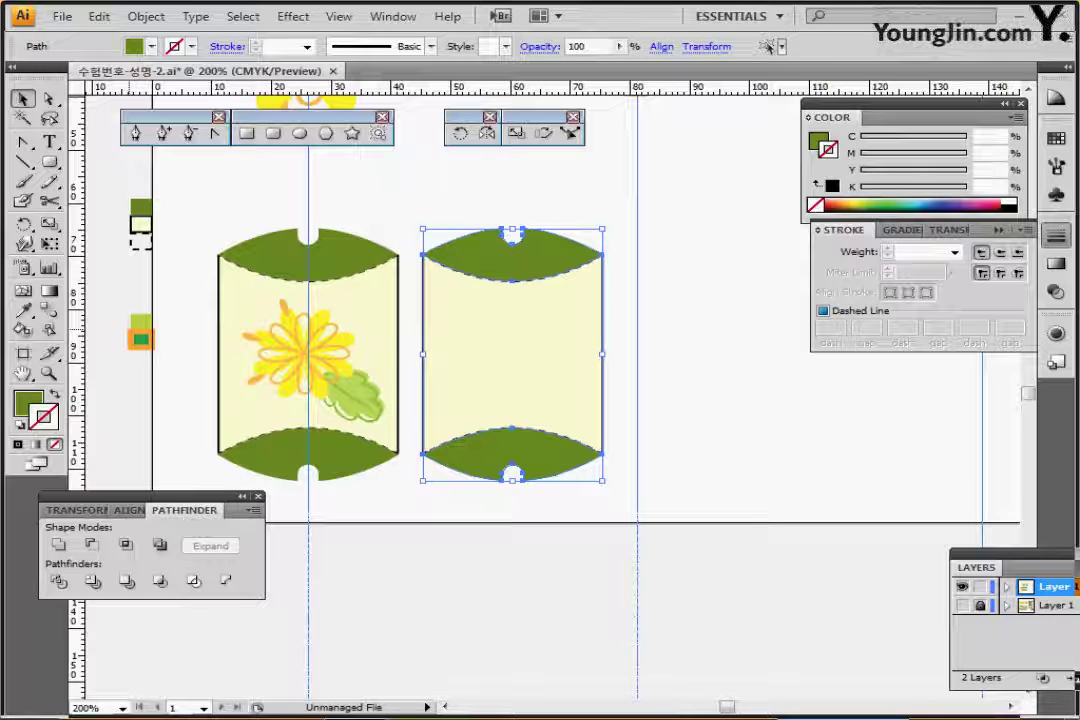
key(i)
click(141, 323)
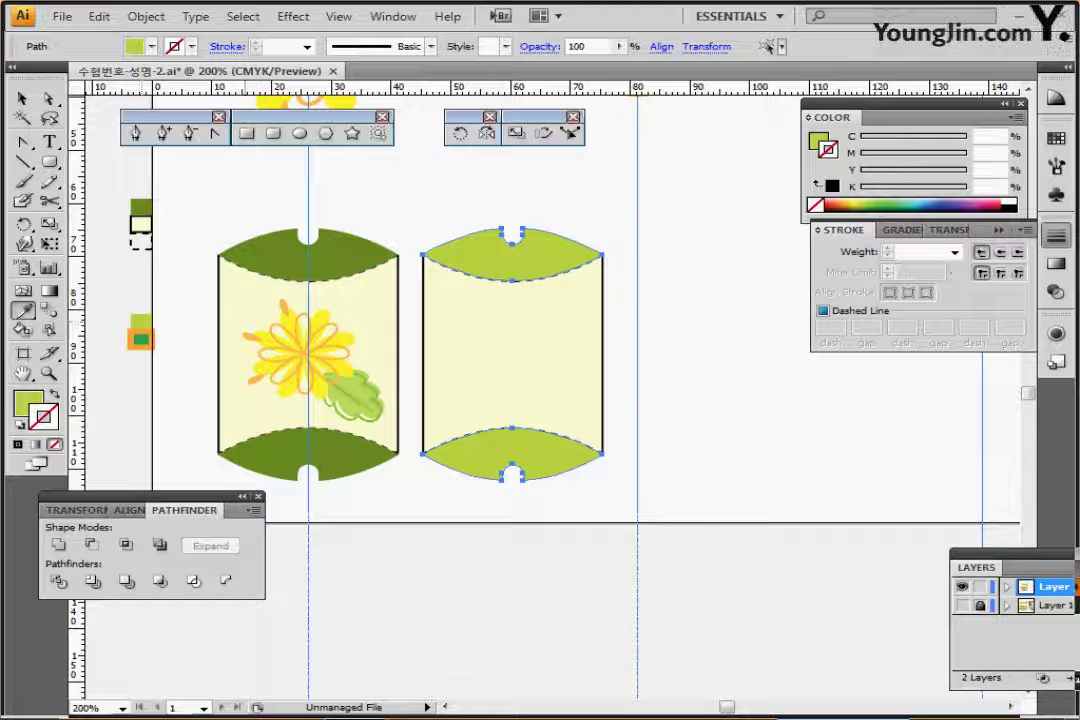
key(ctrl+shift+a)
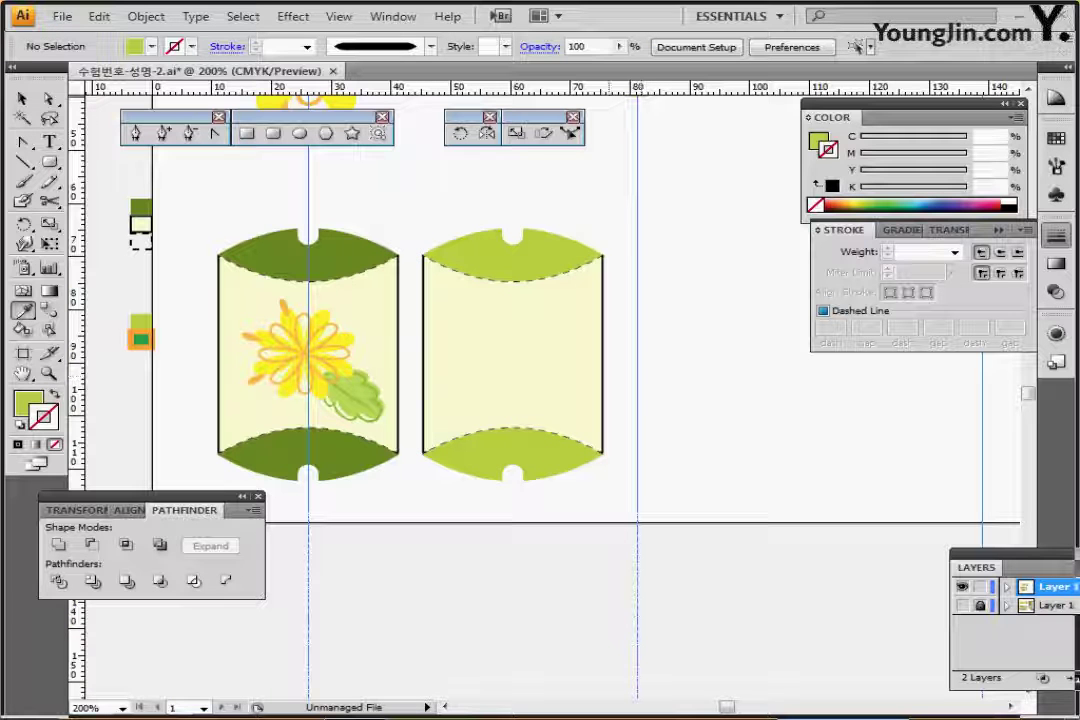
Duplicate the circular orange petal motif and place the copy on the cream area of the second tag
key(ctrl+minus)
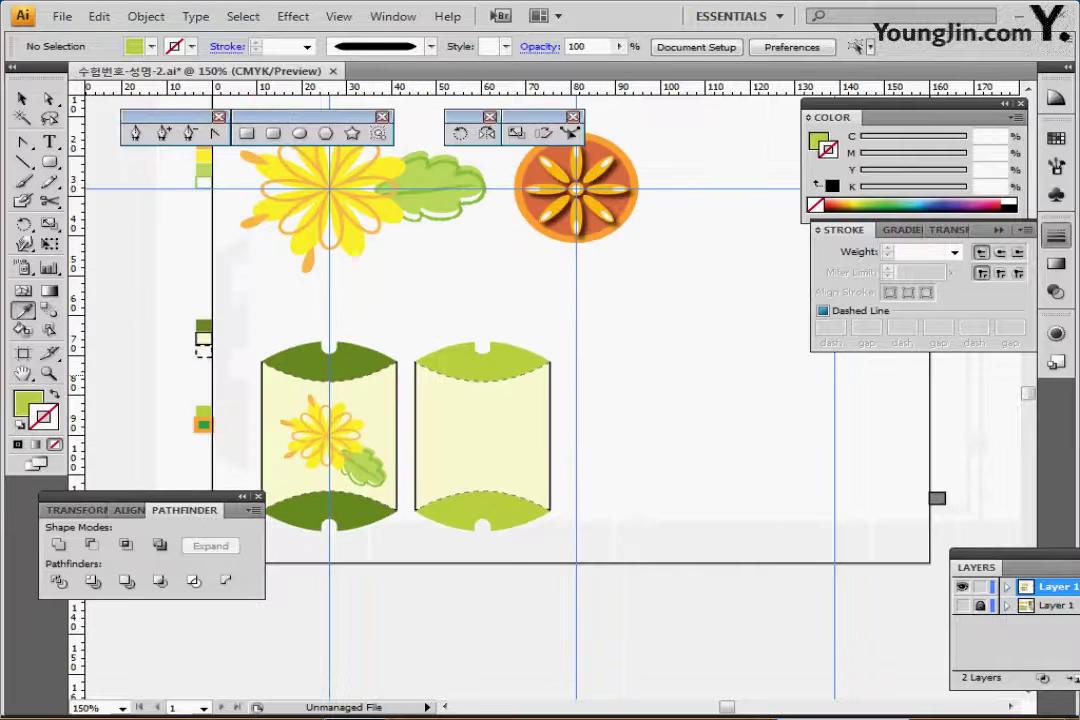
drag(480, 375, 461, 414)
key(v)
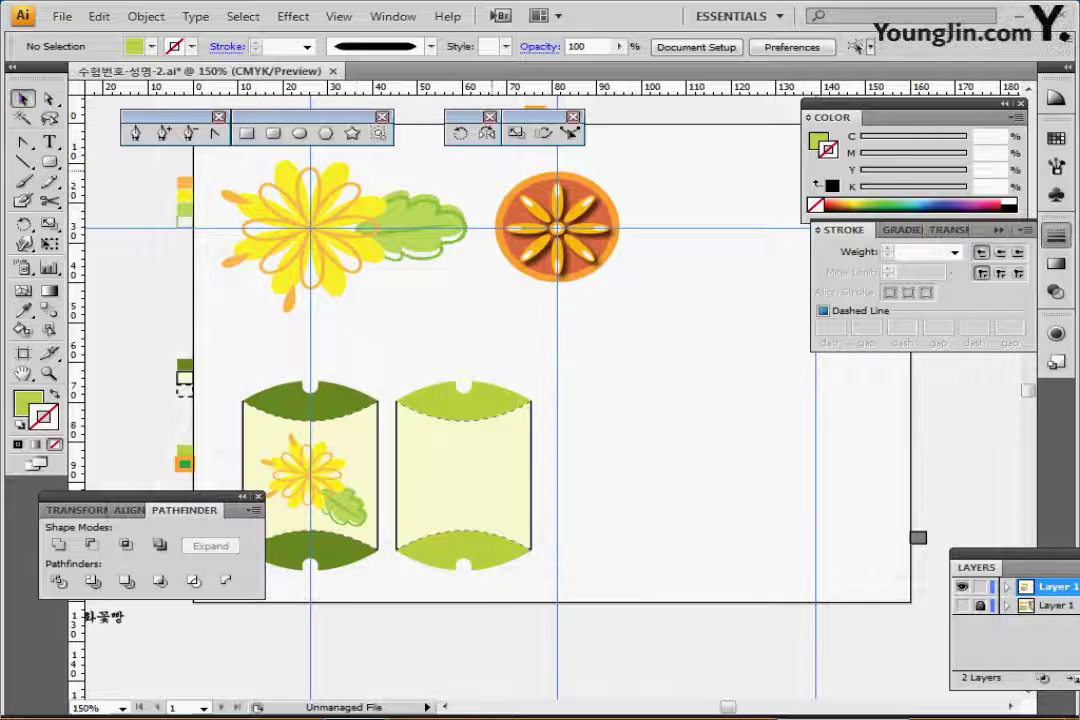
drag(503, 162, 626, 297)
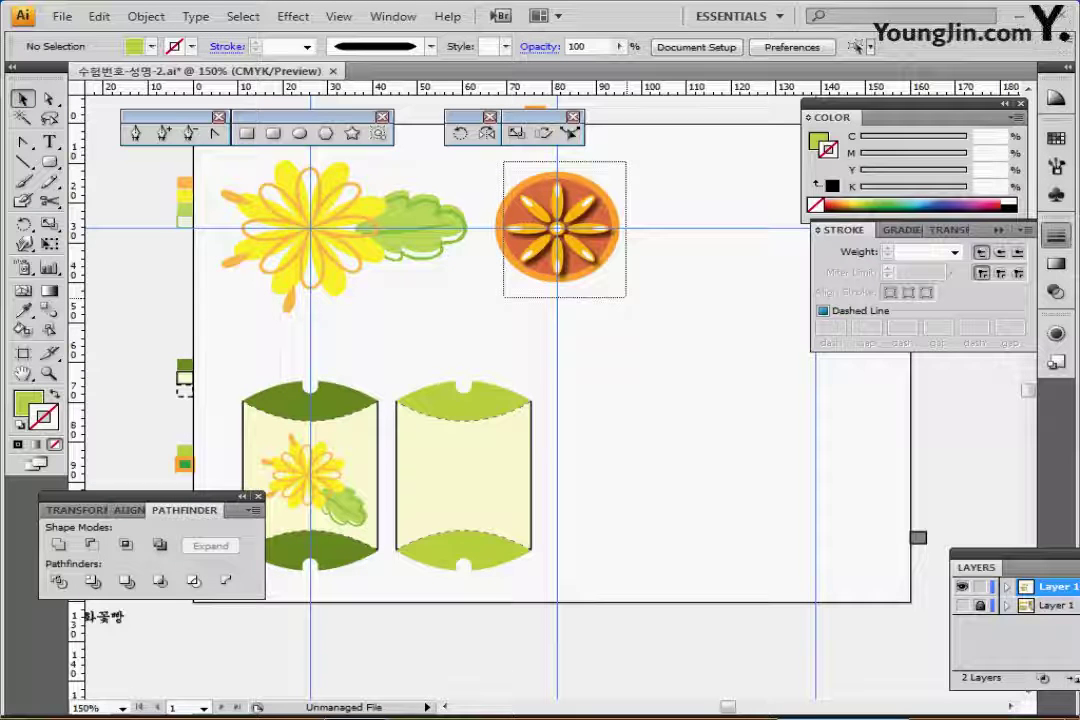
drag(626, 297, 626, 297)
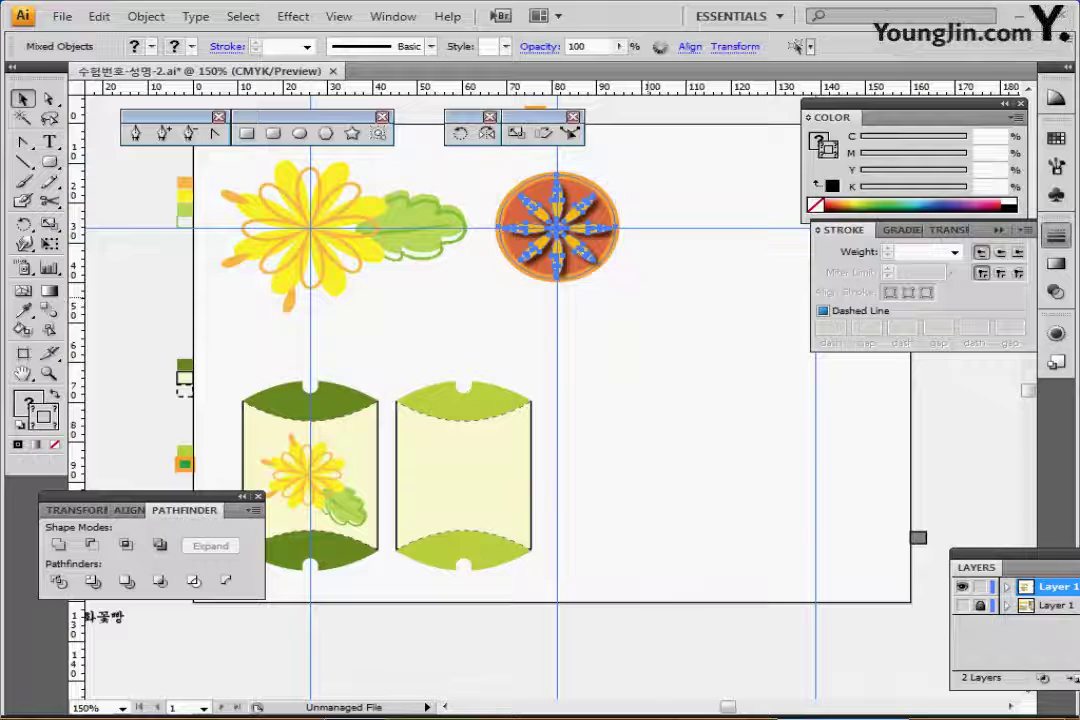
key(ctrl+c)
key(ctrl+v)
drag(553, 398, 464, 483)
Scale the copied petal motif uniformly to 60% with strokes and effects scaled too
double_click(516, 133)
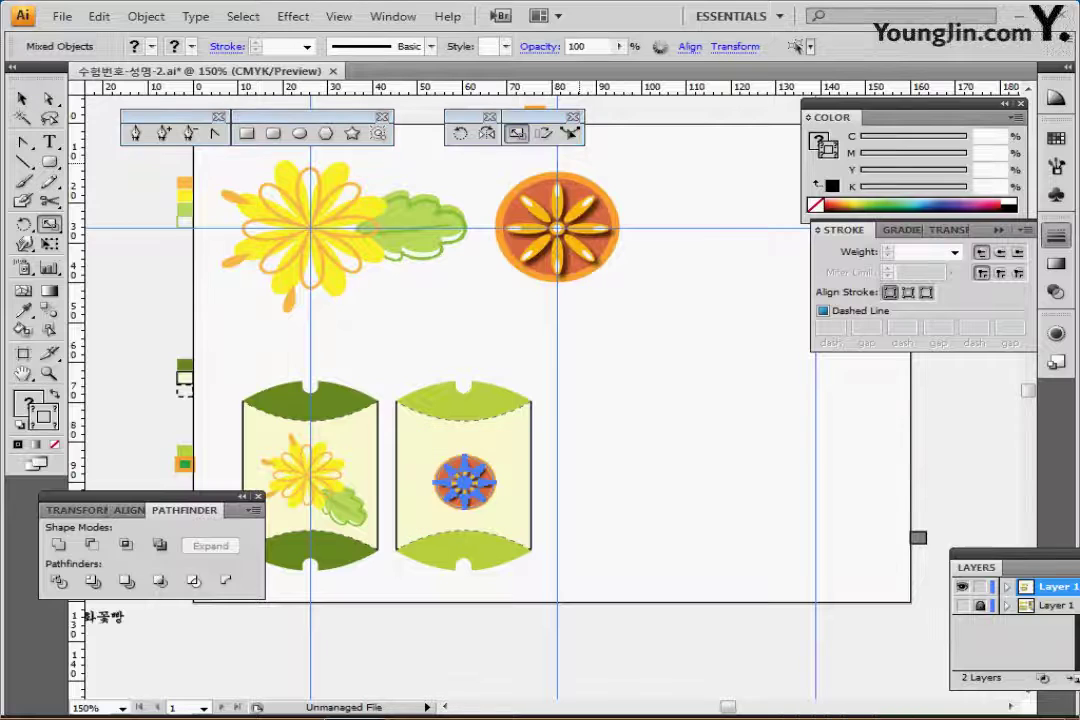
text(60)
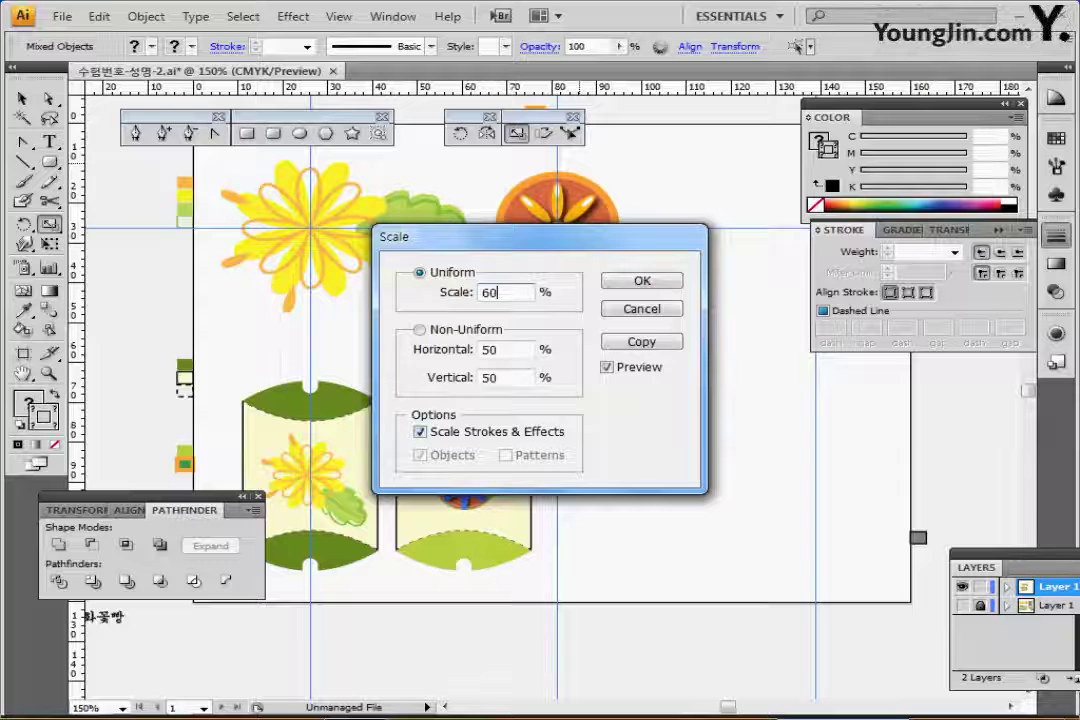
key(Tab)
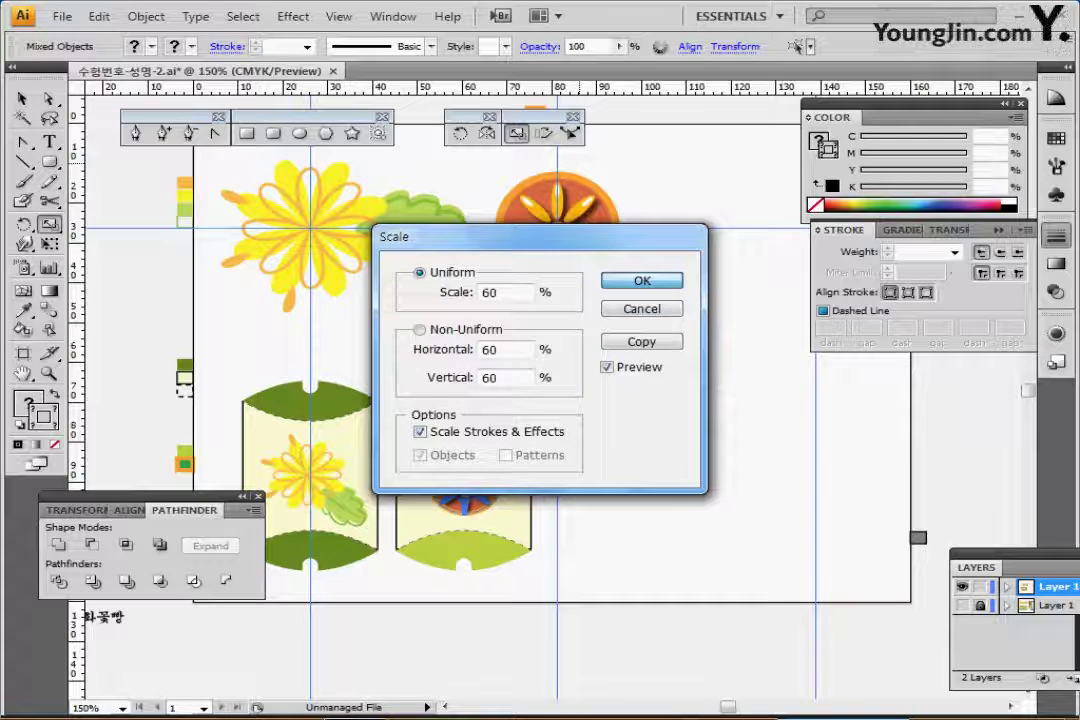
key(Return)
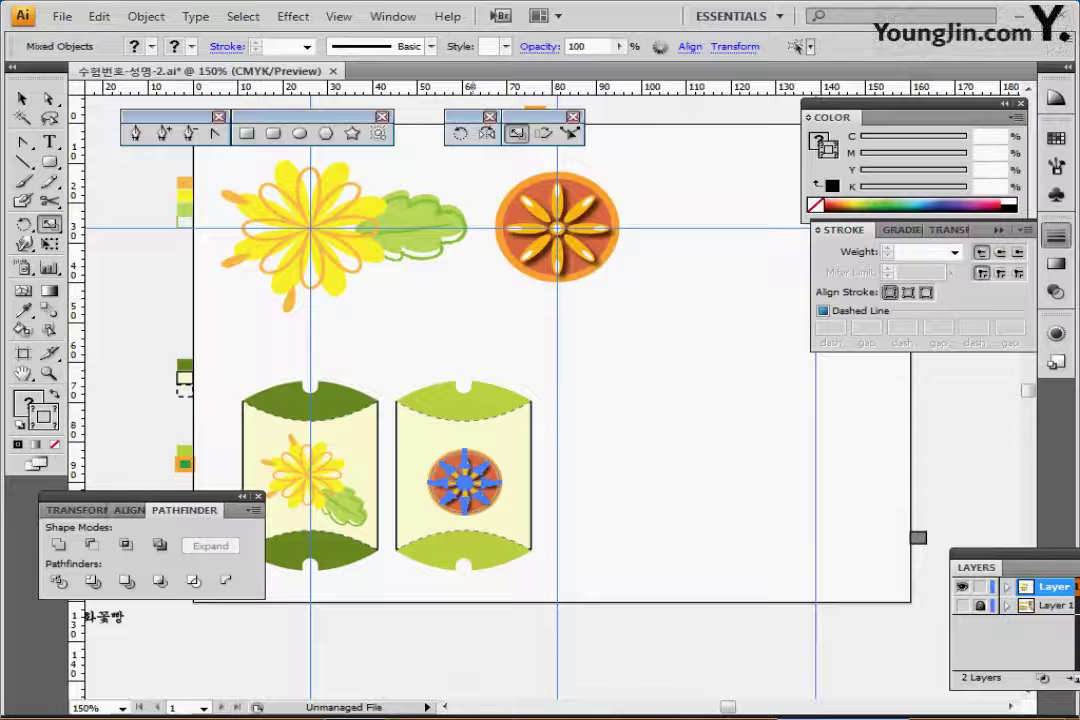
Nudge the scaled petal motif into the centre of the second tag's cream area
key(ctrl+=)
key(ctrl+=)
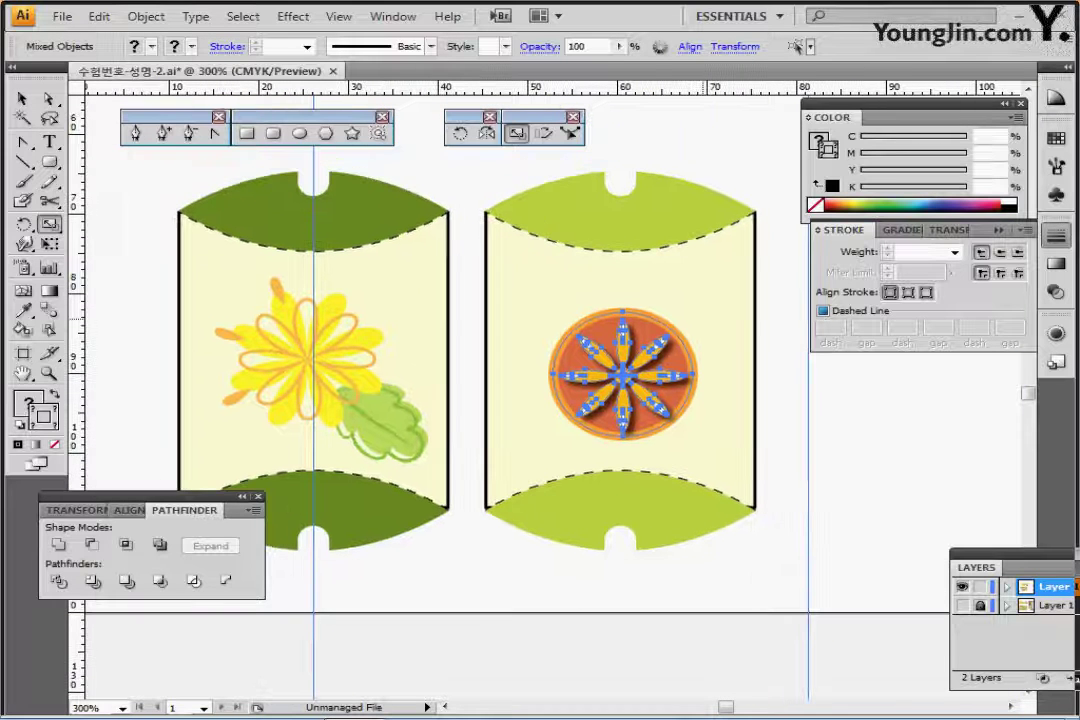
key(Up)
key(Up)
key(Left)
key(Left)
key(Up)
key(Up)
key(Up)
key(Up)
key(Up)
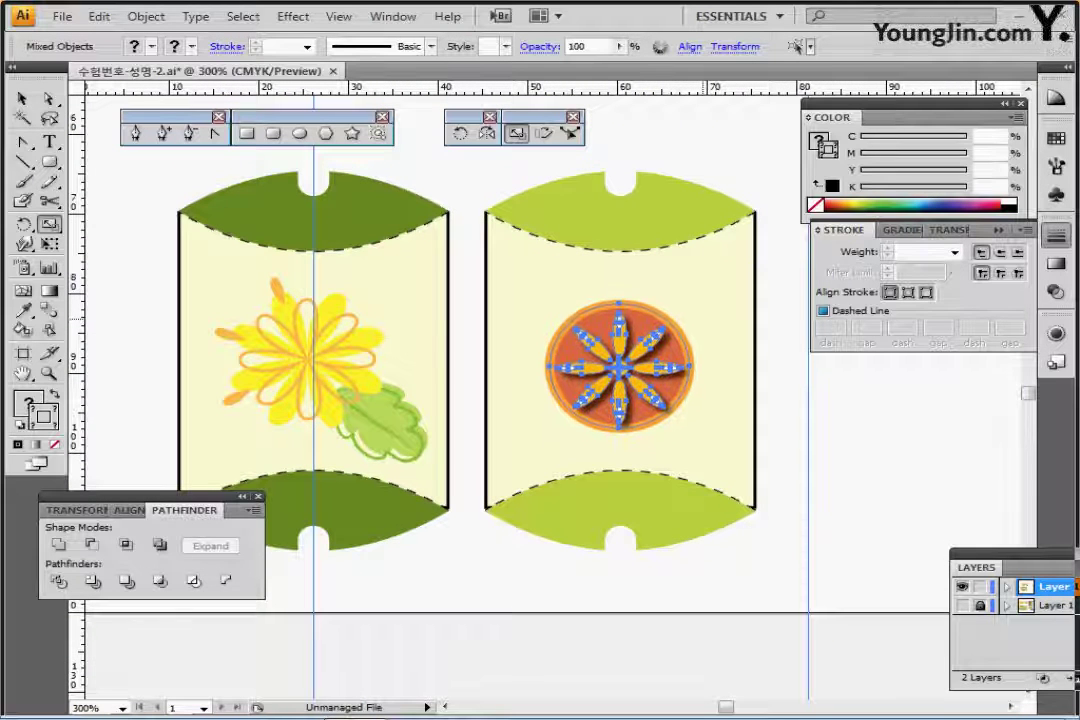
key(Right)
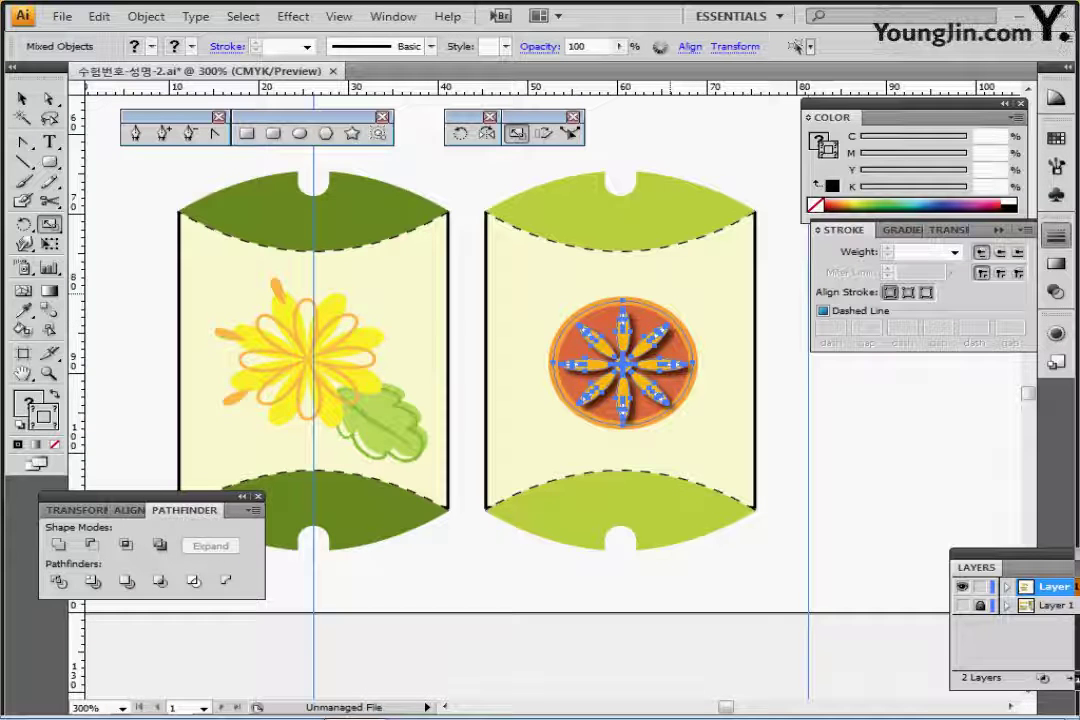
scroll(608, 390, left, 6)
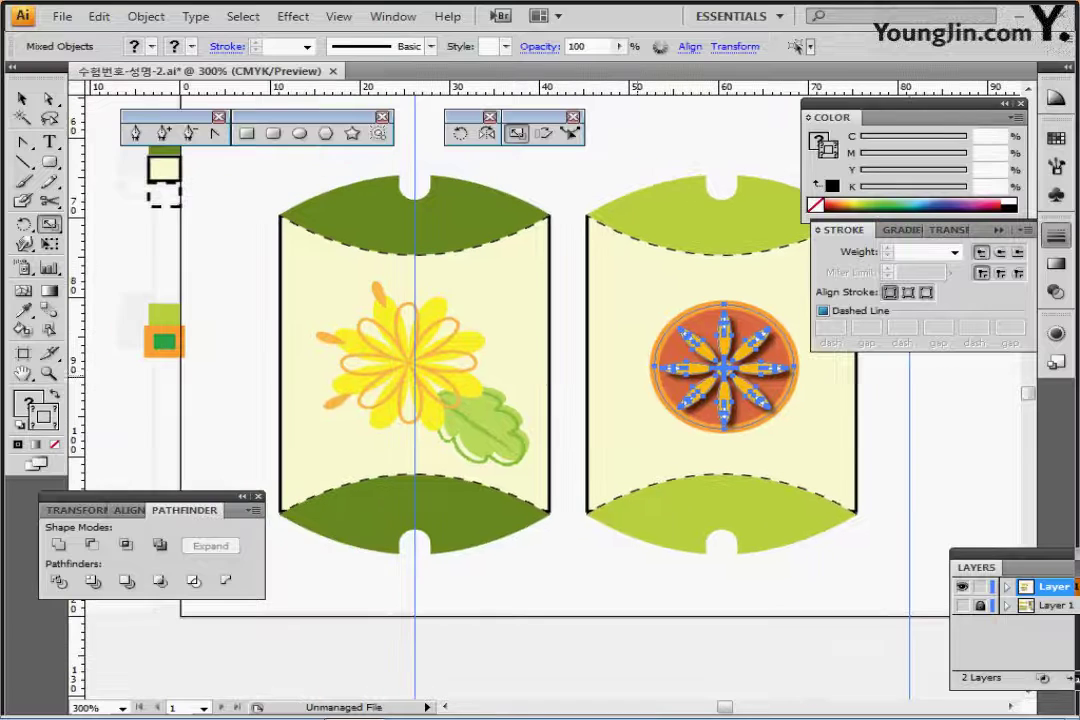
scroll(608, 390, right, 1)
key(ctrl+shift+a)
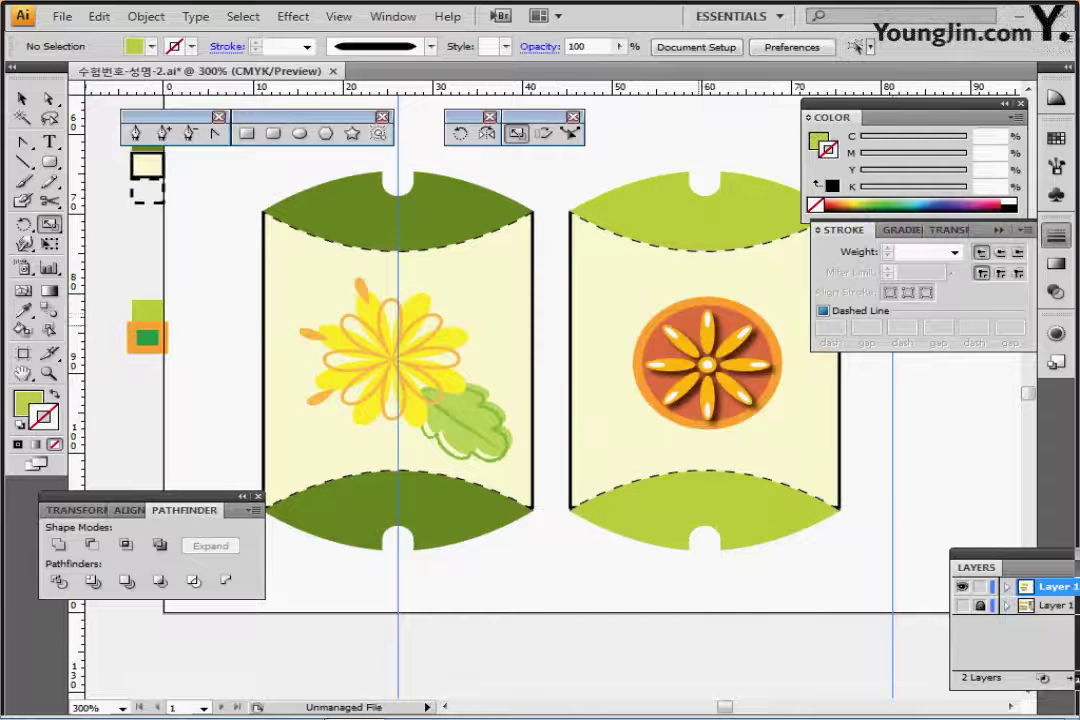
Fill the small motif's circle with the dark green sampled from the orange-framed swatch, keeping its orange stroke, and save the document
ctrl+click(692, 318)
key(i)
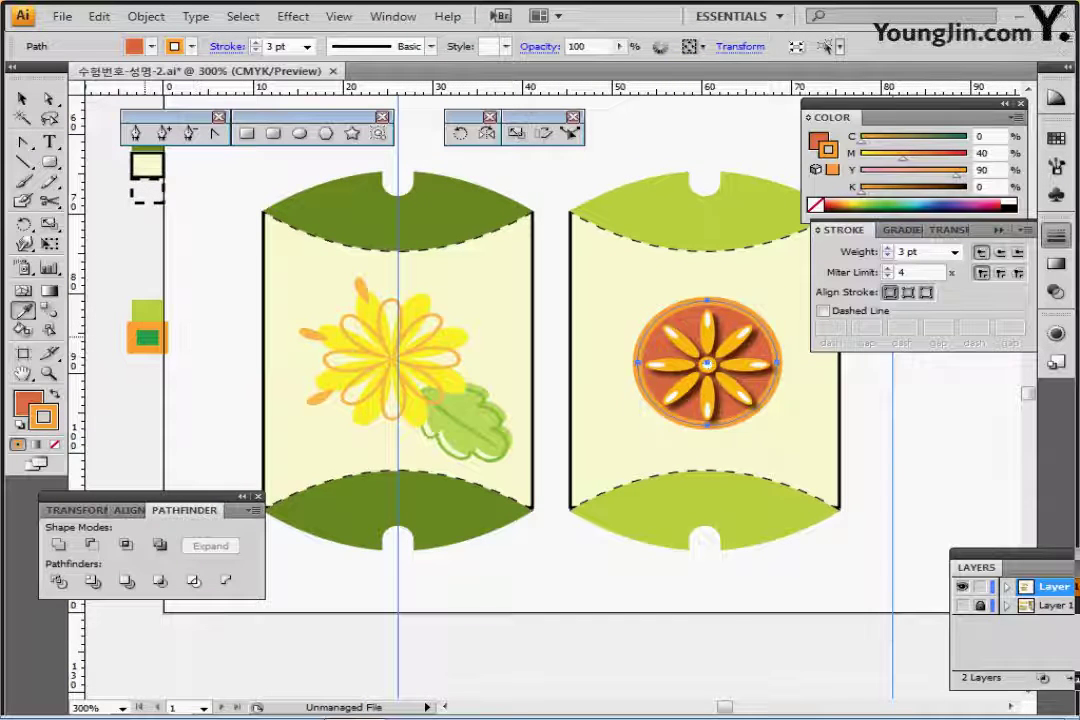
click(148, 338)
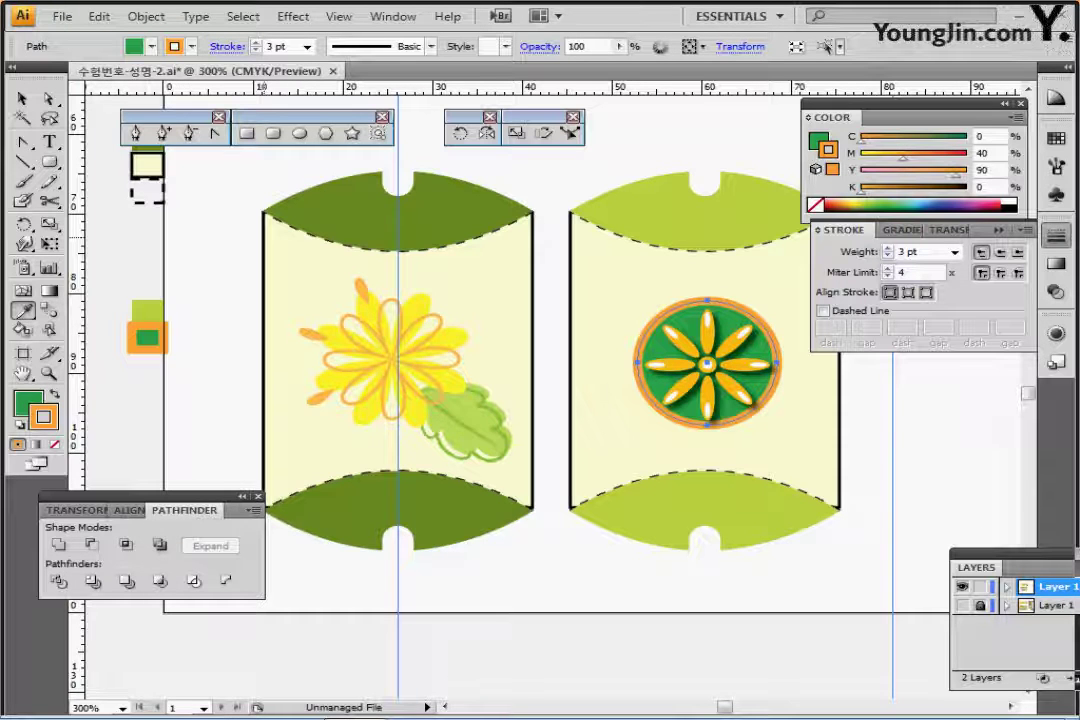
key(ctrl+minus)
scroll(552, 365, right, 2)
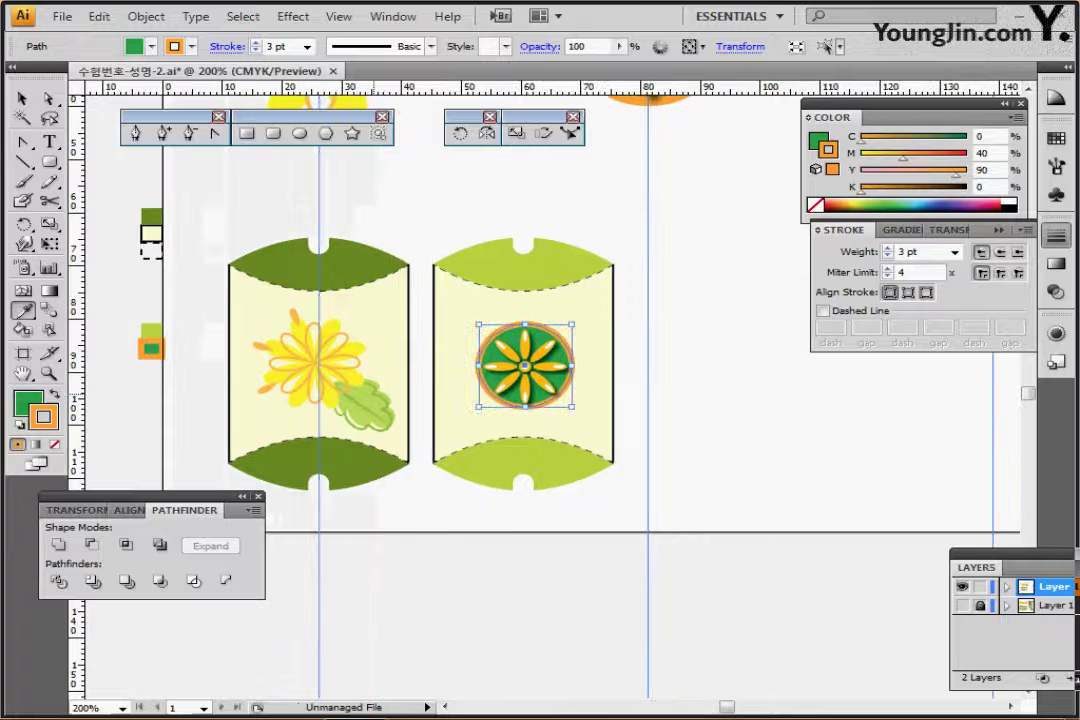
key(ctrl+shift+b)
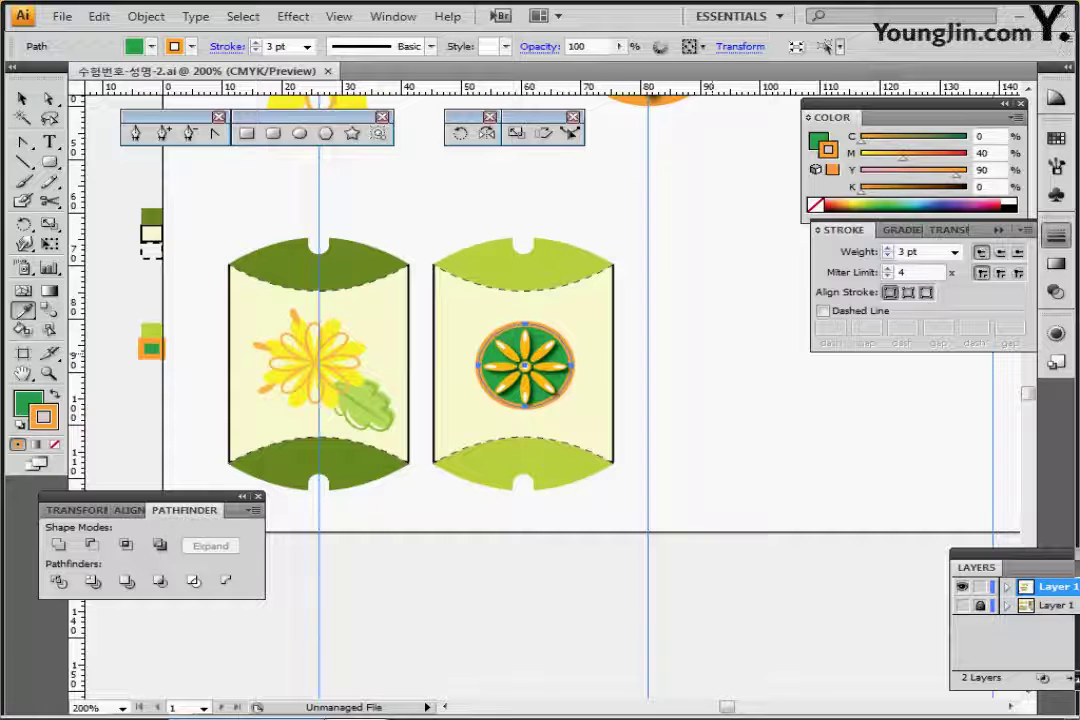
key(ctrl+shift+a)
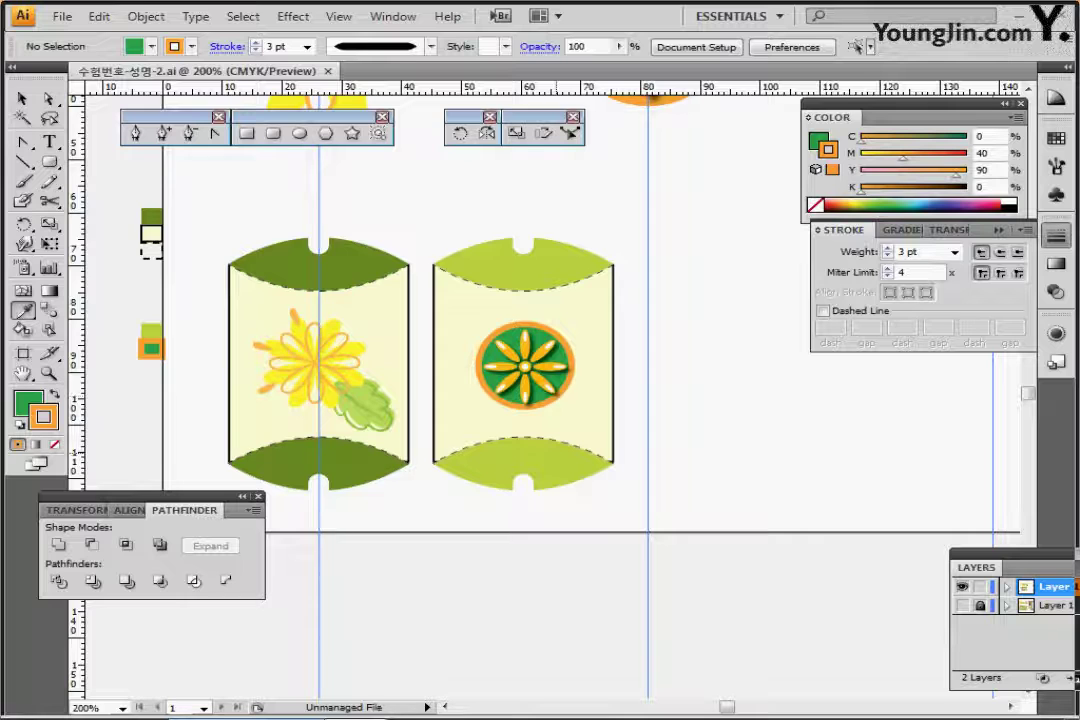
Bring the white and black text objects beside the artboard in front of all other artwork
ctrl+click(556, 456)
drag(467, 452, 651, 463)
ctrl+alt+click(572, 452)
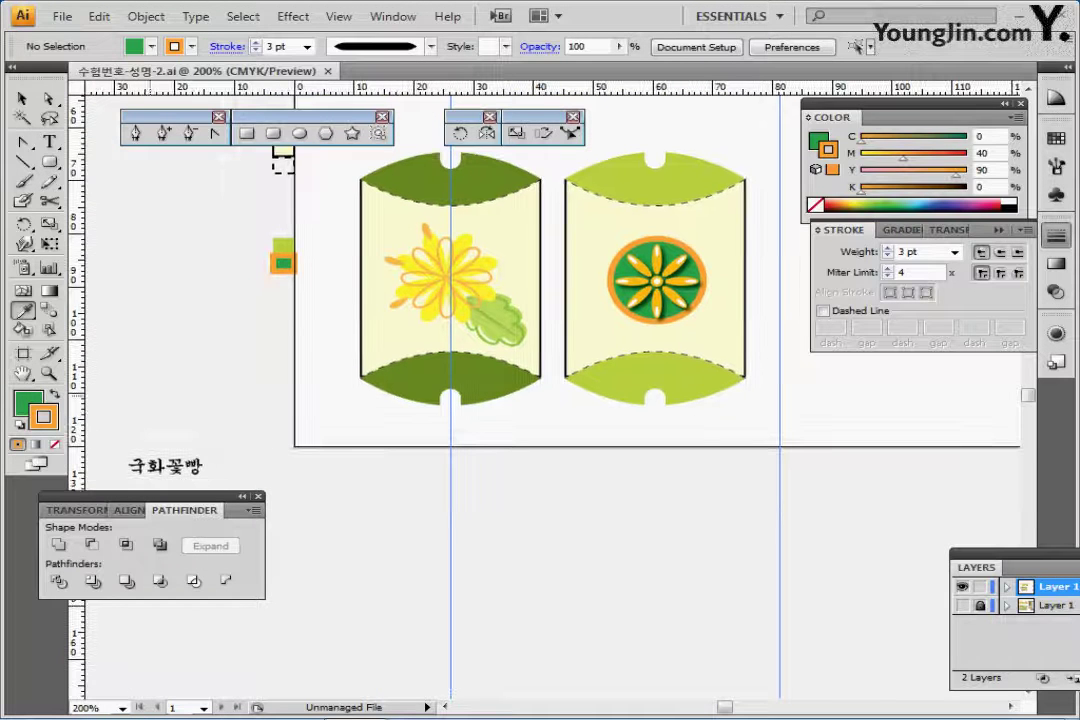
ctrl+click(170, 437)
drag(222, 387, 153, 482)
key(ctrl+shift+])
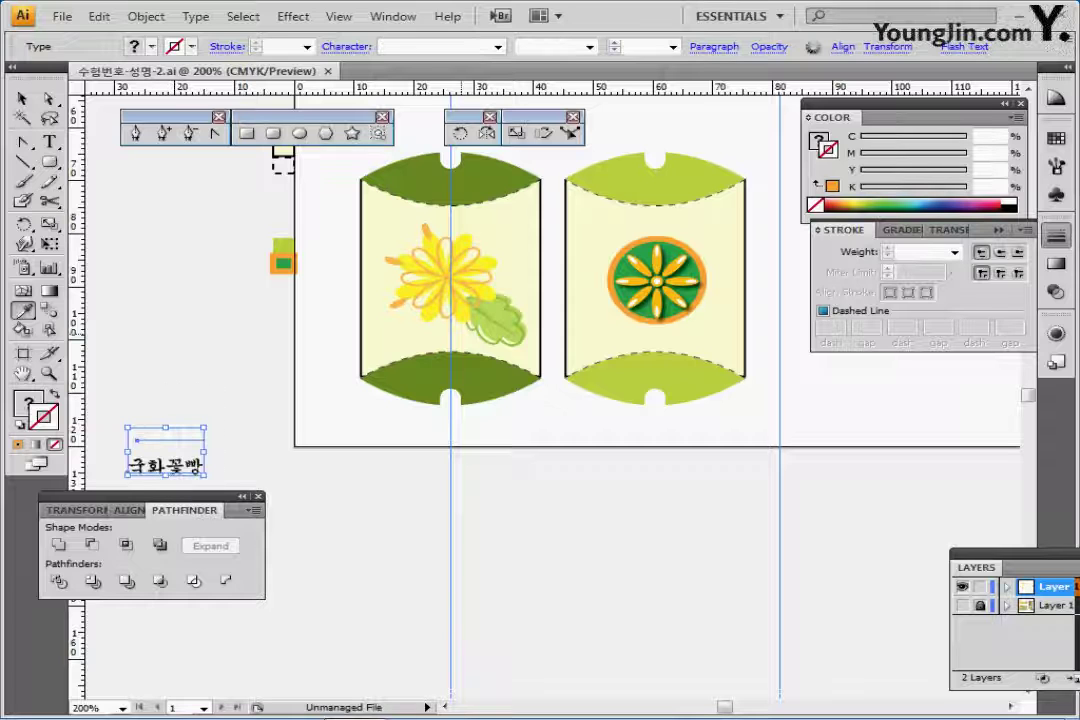
ctrl+click(224, 369)
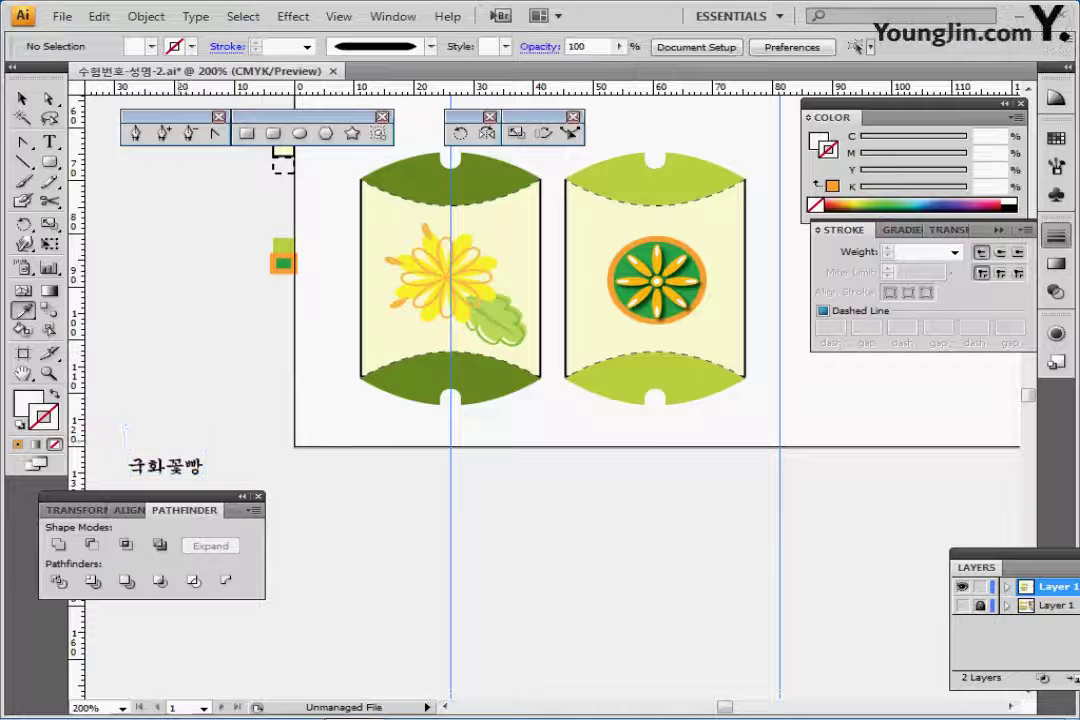
Move the white NATURE text onto the first tag's lower green end and the black 국화꽃빵 text onto the second tag's lower end
drag(179, 438, 458, 377)
drag(168, 467, 526, 381)
key(ctrl+shift+a)
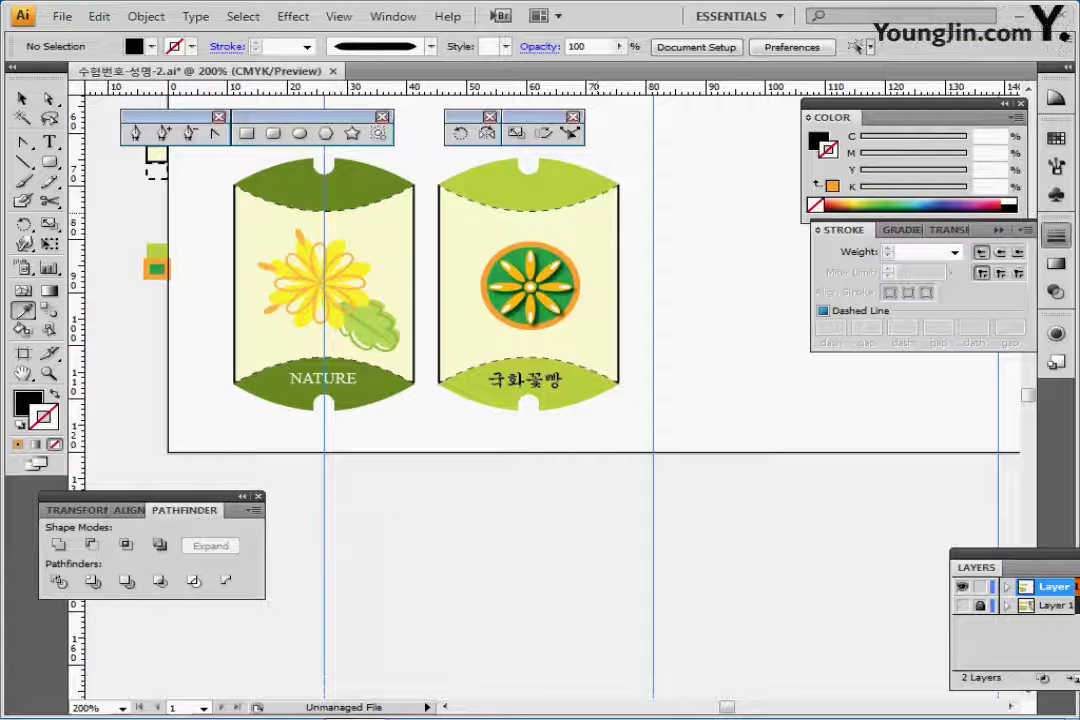
Duplicate the second tag's cream body in place at the front and fill the copy with the yellow flower pattern swatch
ctrl+click(529, 343)
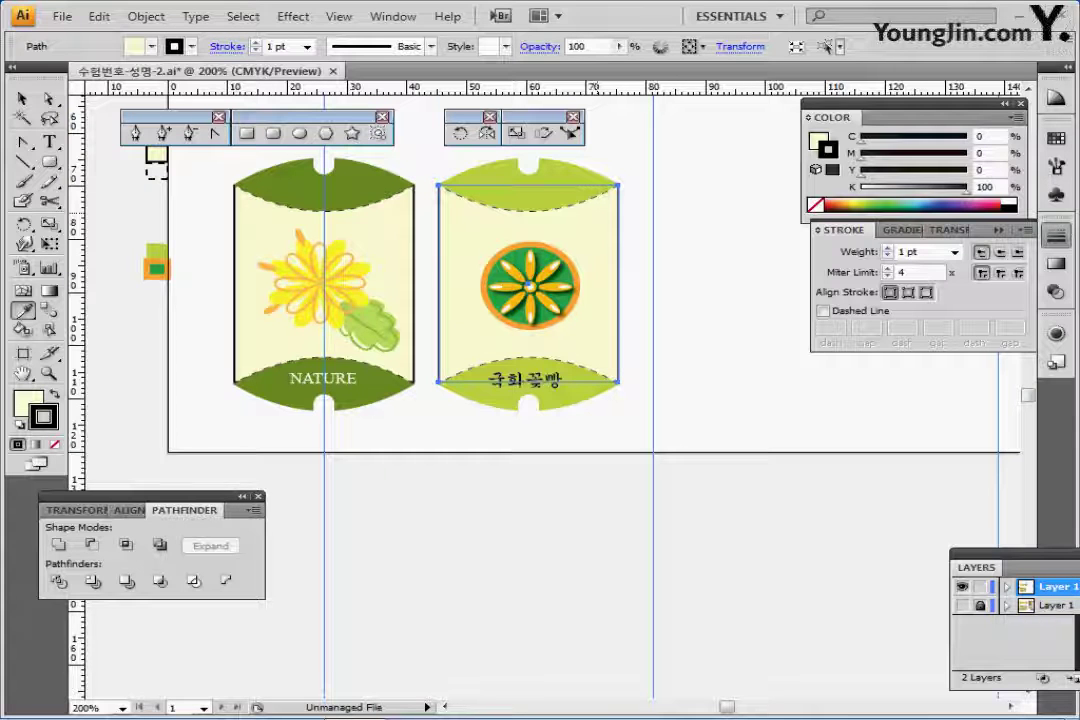
key(ctrl+c)
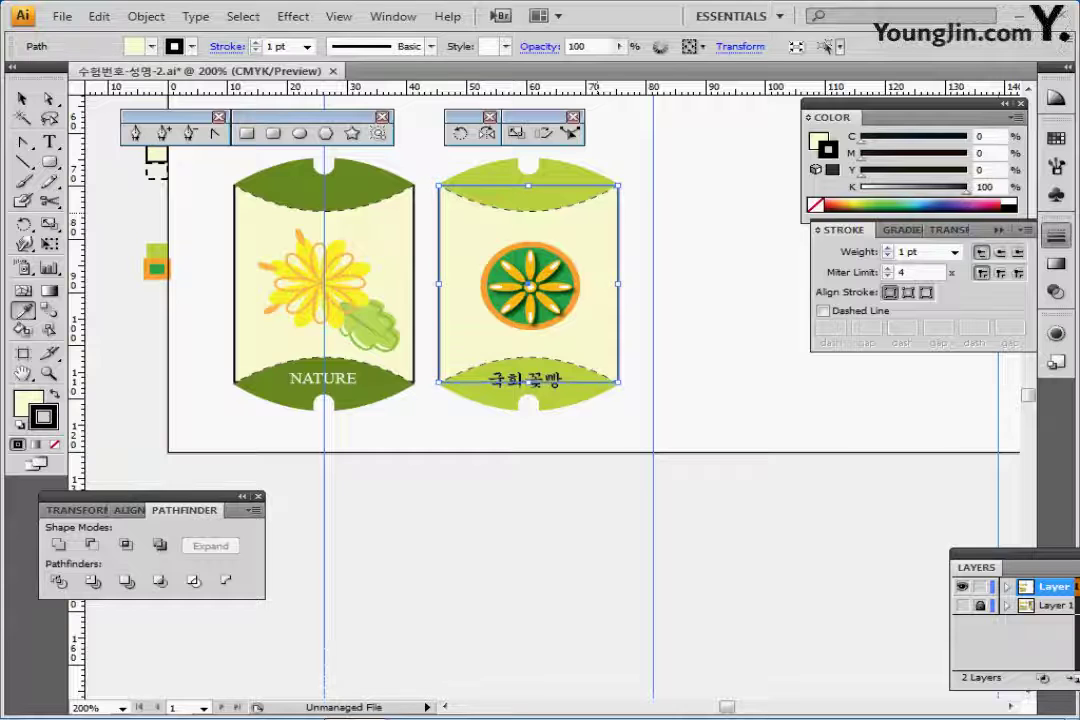
key(ctrl+f)
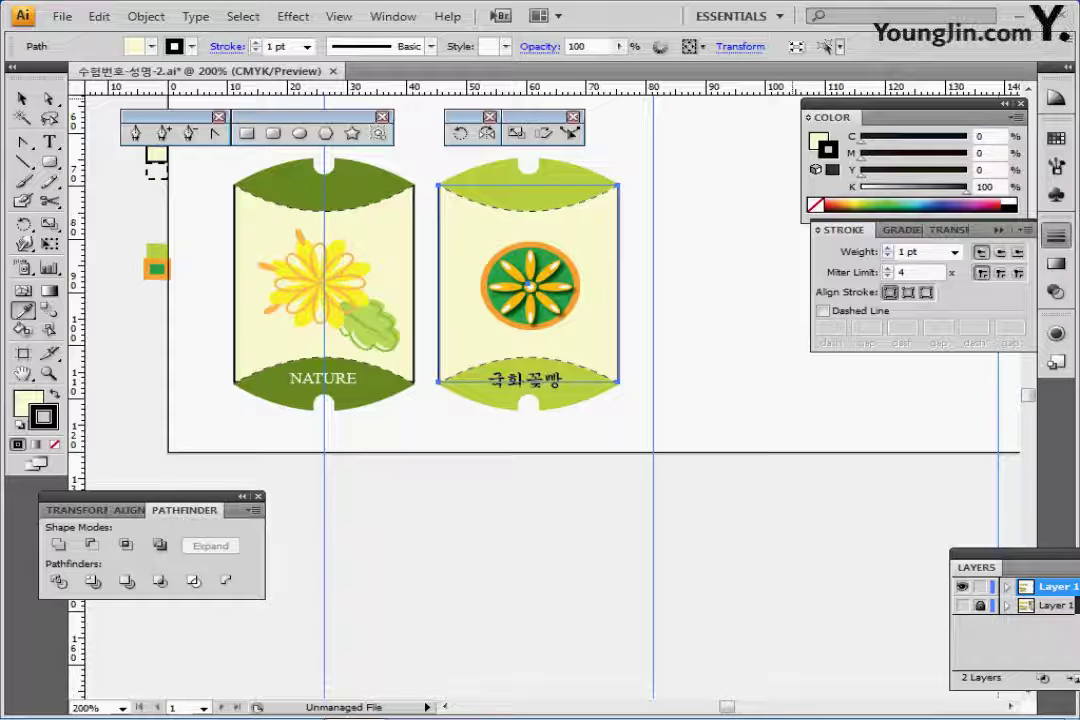
key(x)
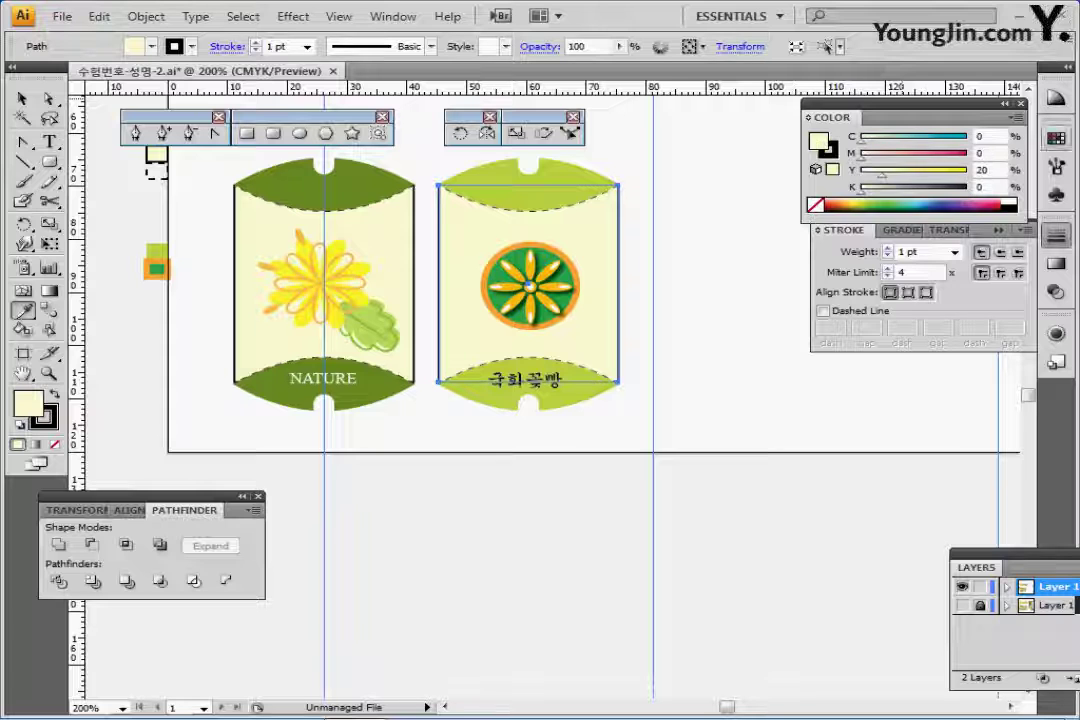
click(1056, 138)
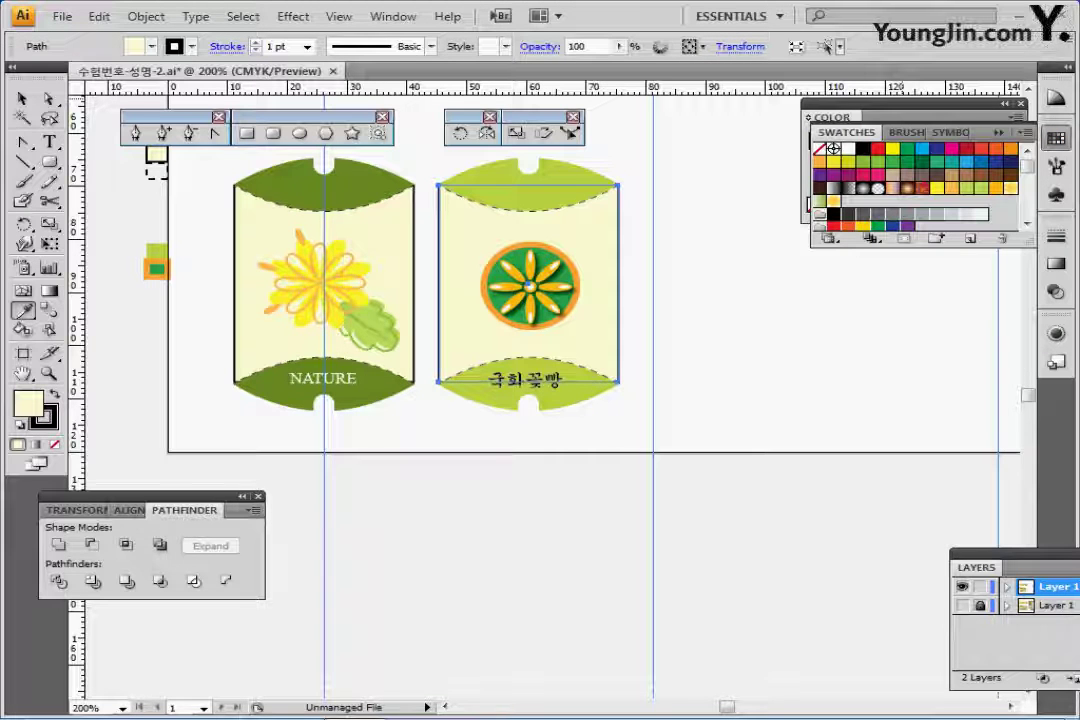
click(834, 203)
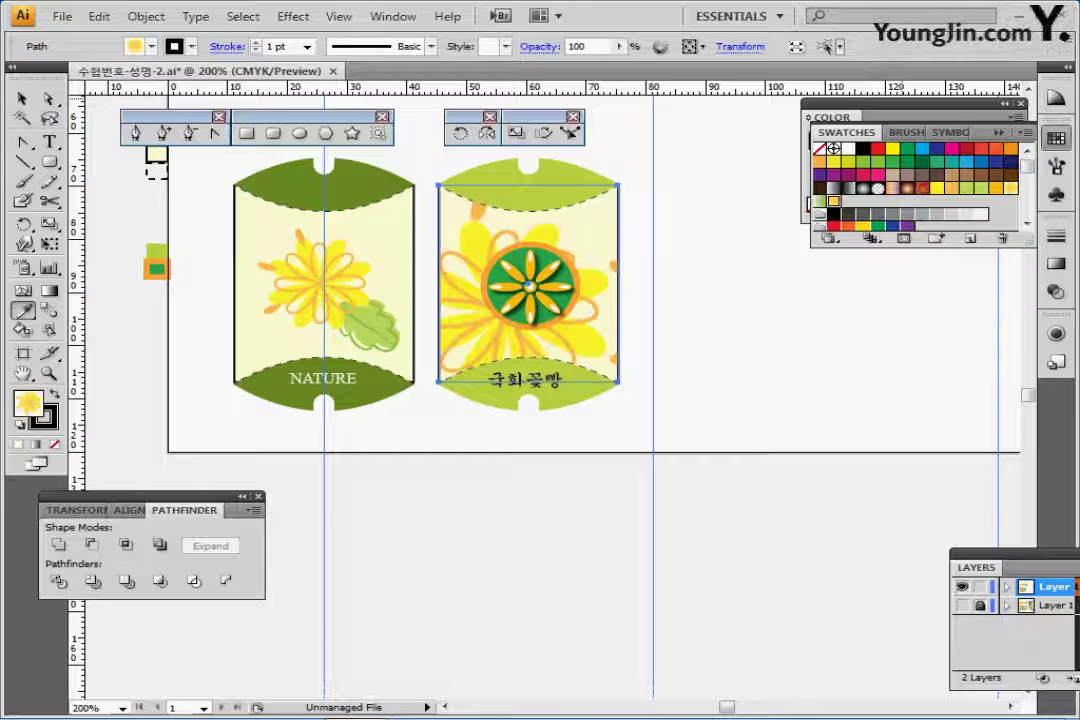
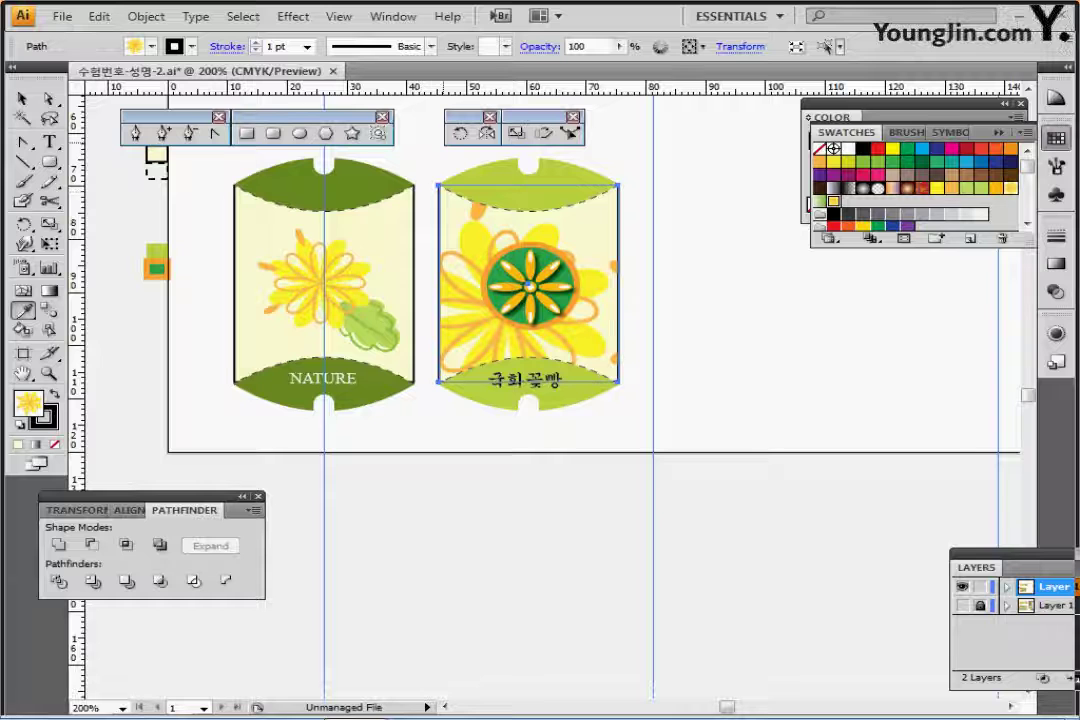
Scale only the flower pattern uniformly to 15%, leaving objects, strokes and effects out of the scaling
double_click(516, 133)
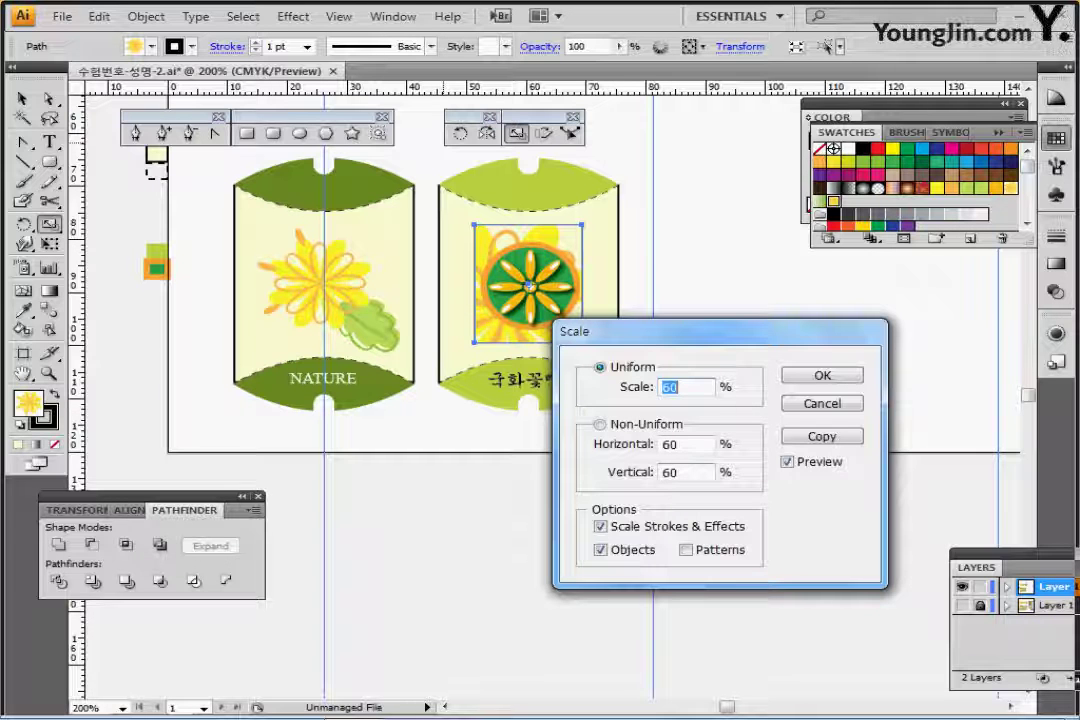
text(155)
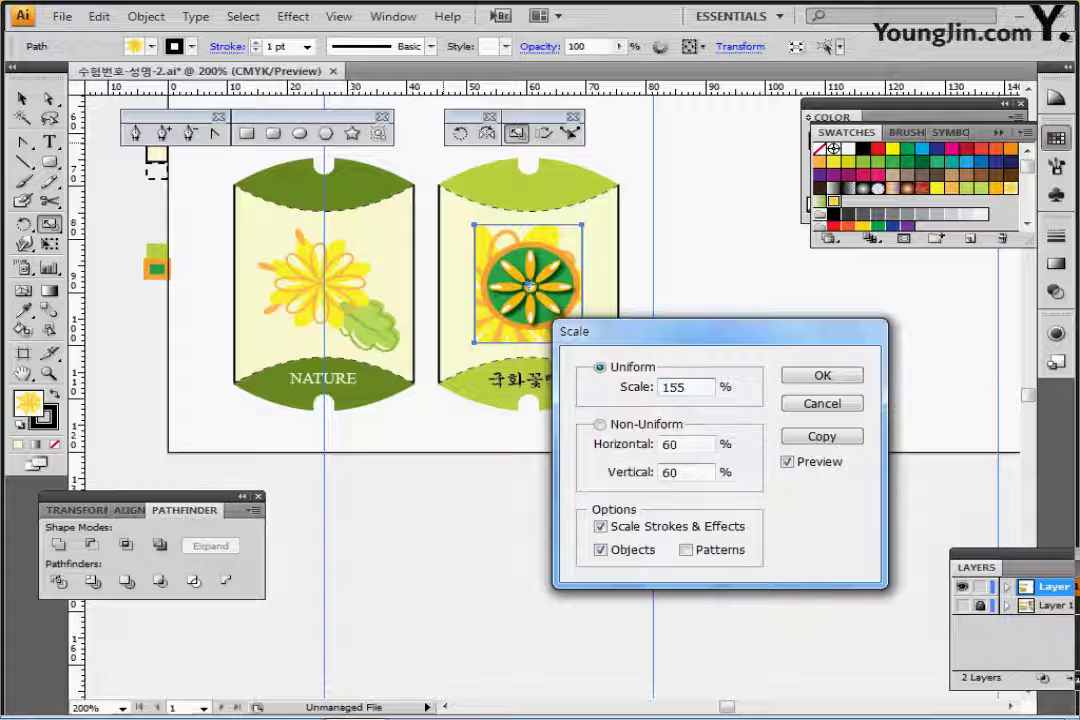
text(₩)
key(BackSpace)
key(BackSpace)
key(BackSpace)
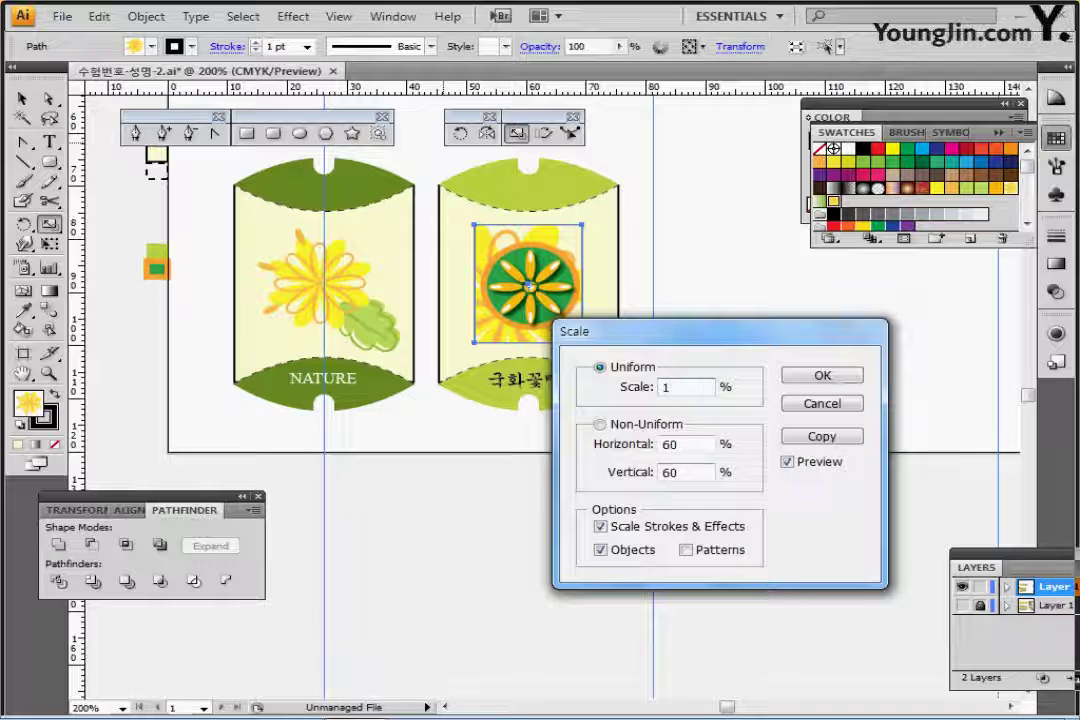
text(5)
click(601, 550)
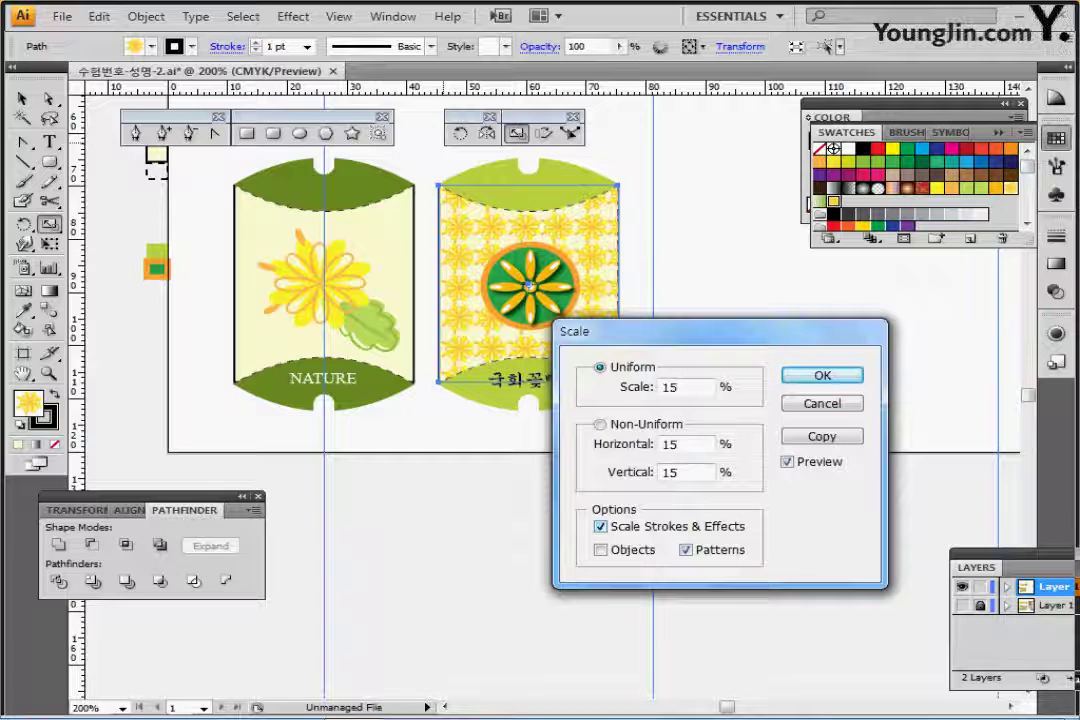
click(601, 526)
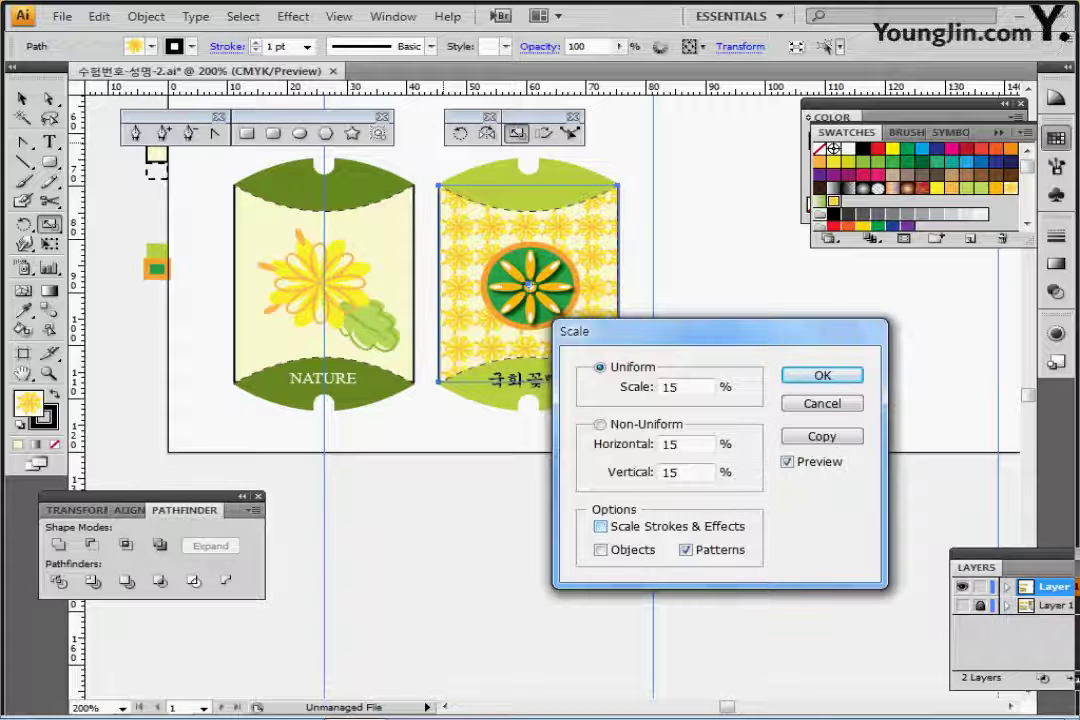
key(Tab)
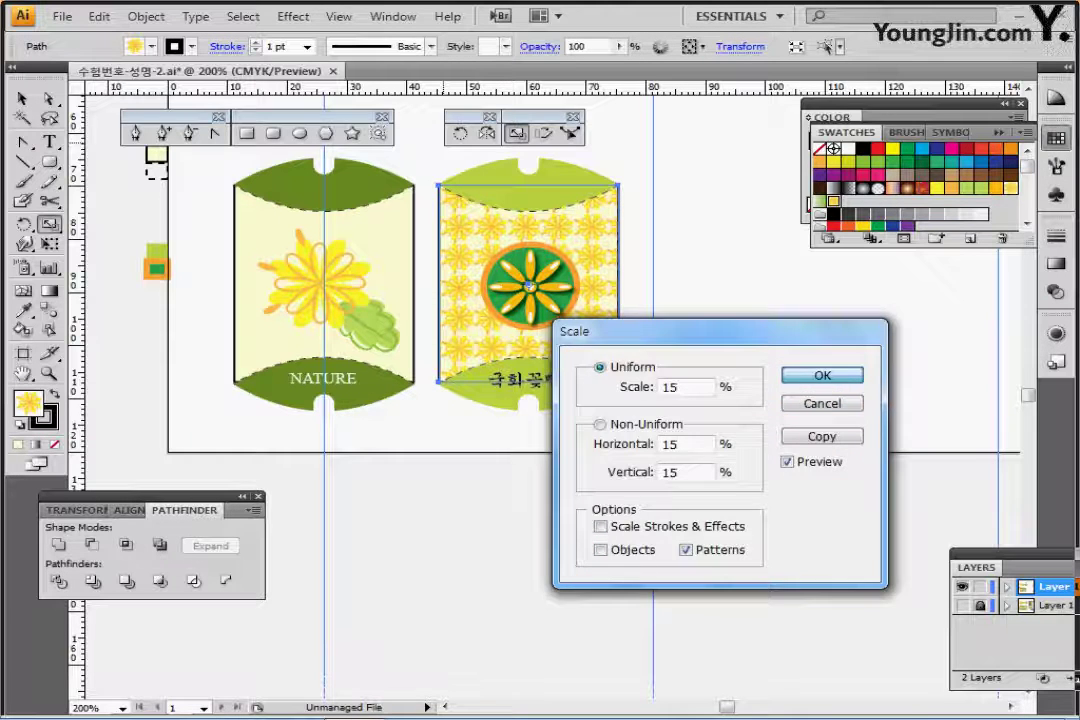
key(Return)
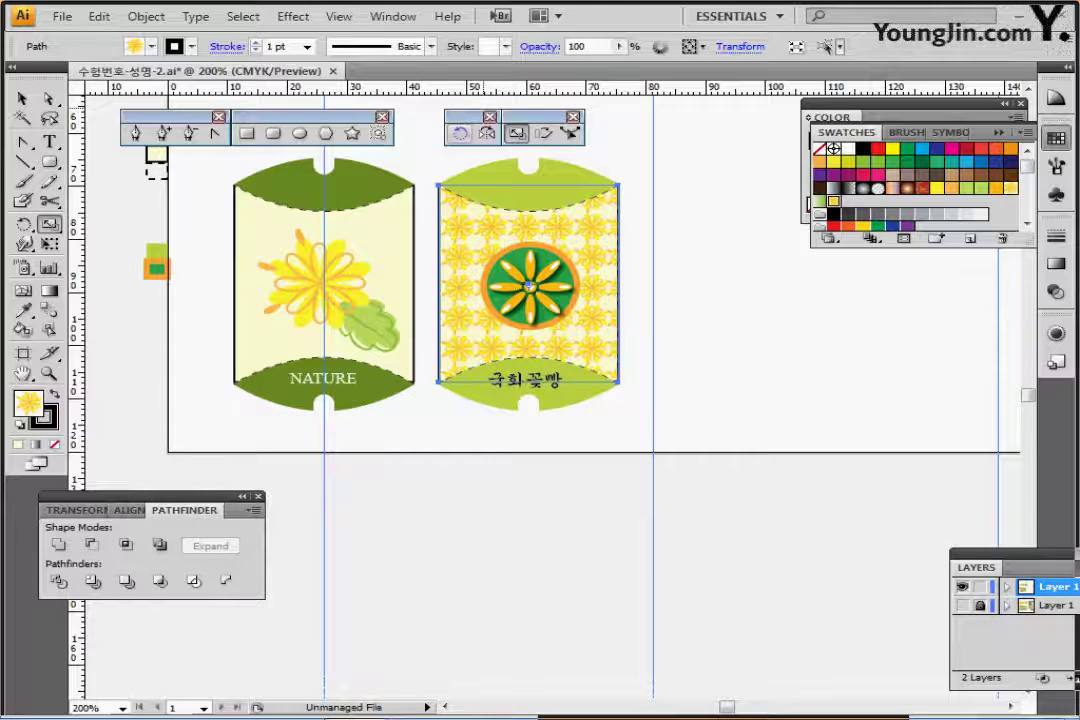
Rotate only the flower pattern by 30° and set the patterned copy's opacity to 60%
double_click(458, 133)
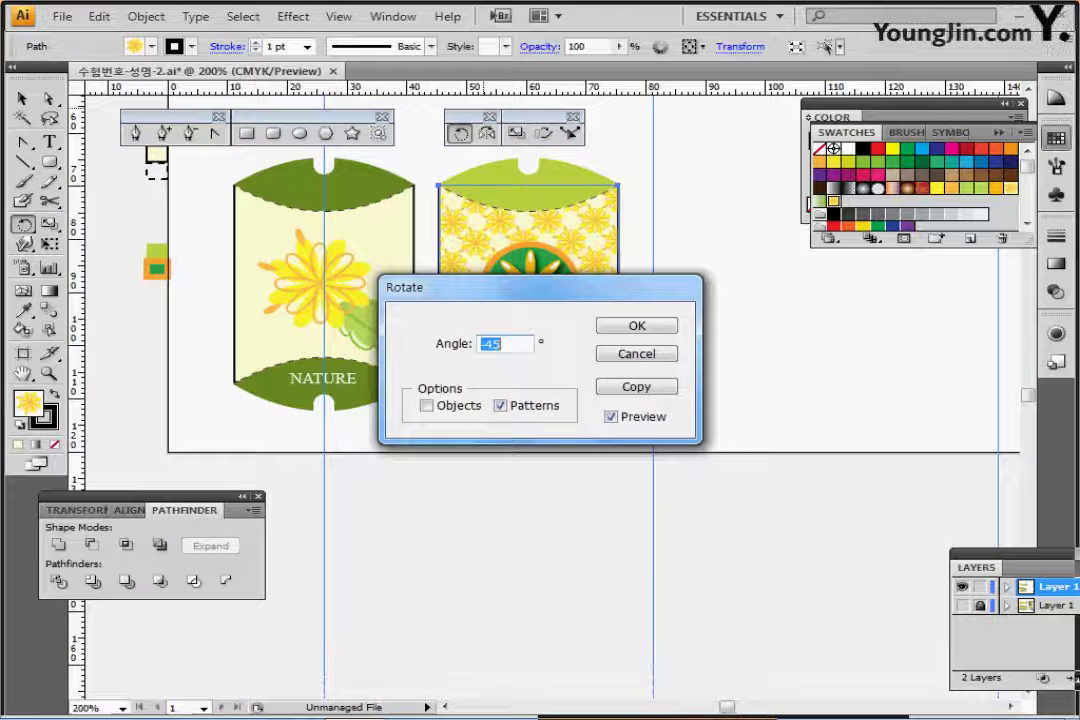
text(30)
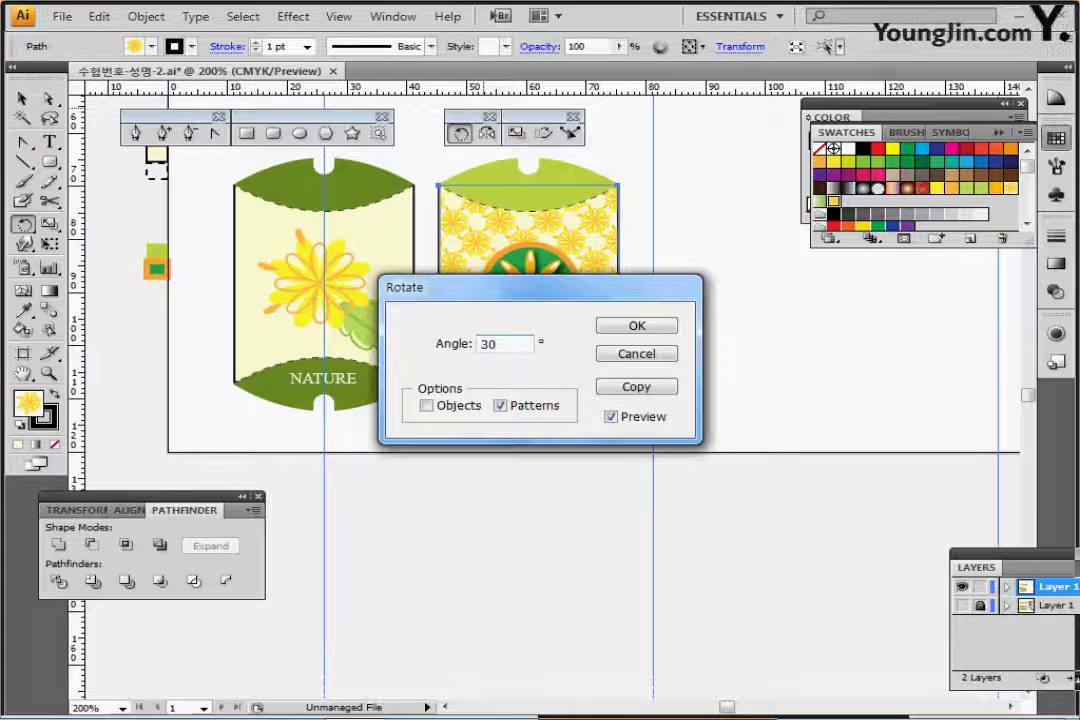
drag(500, 288, 530, 340)
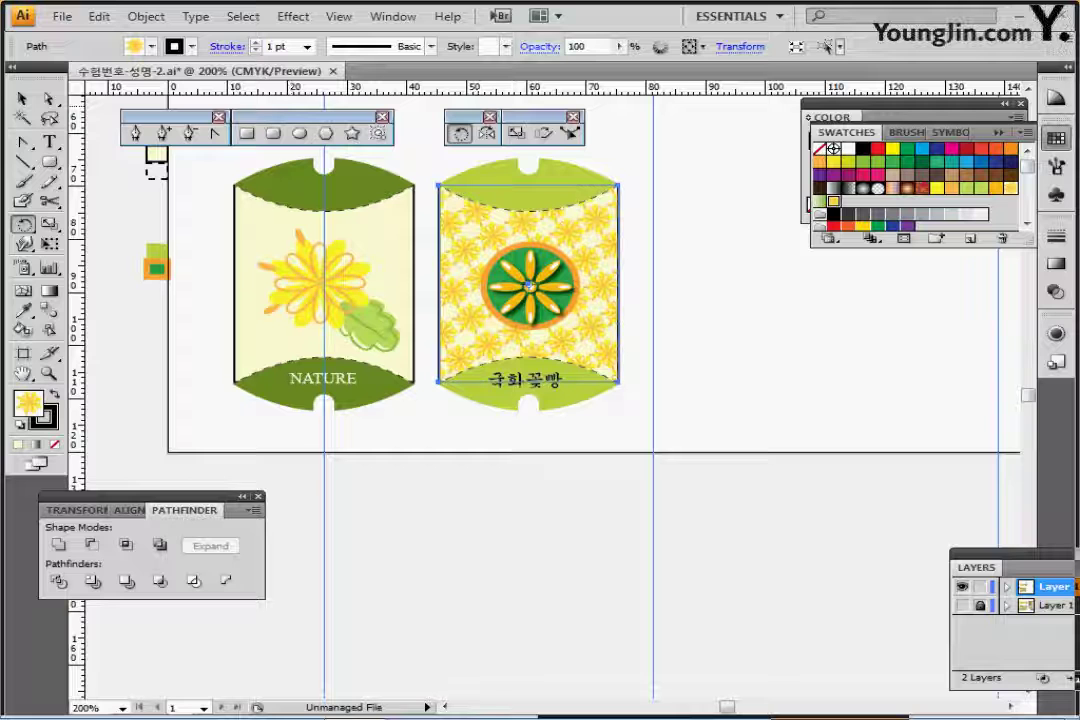
text(60)
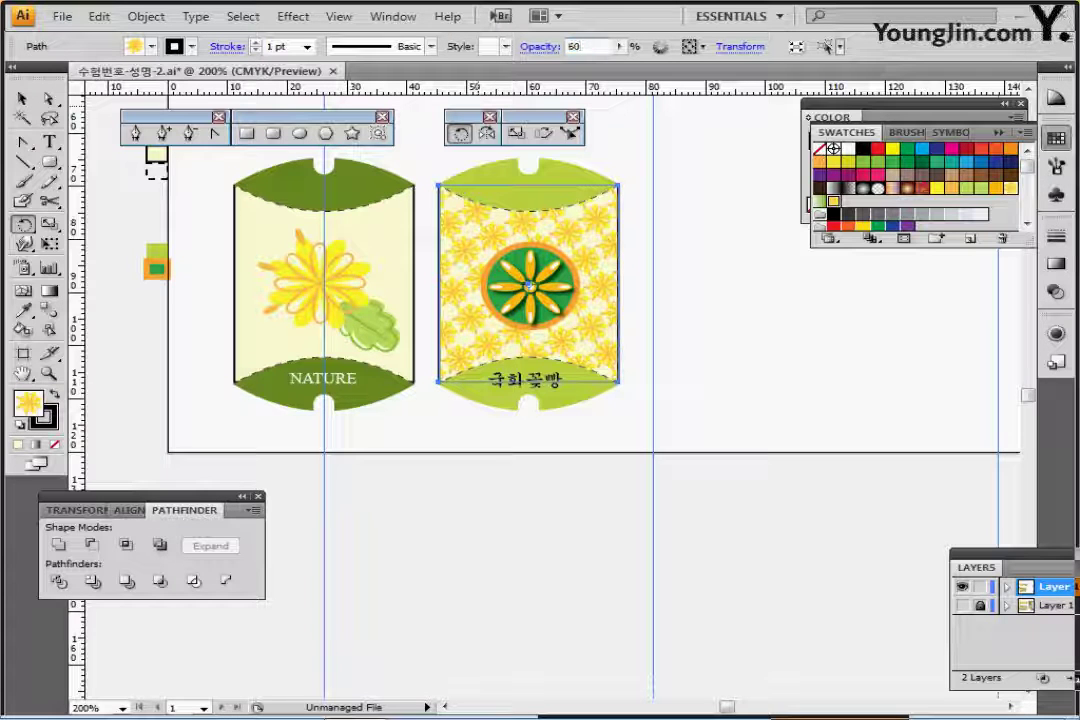
key(Return)
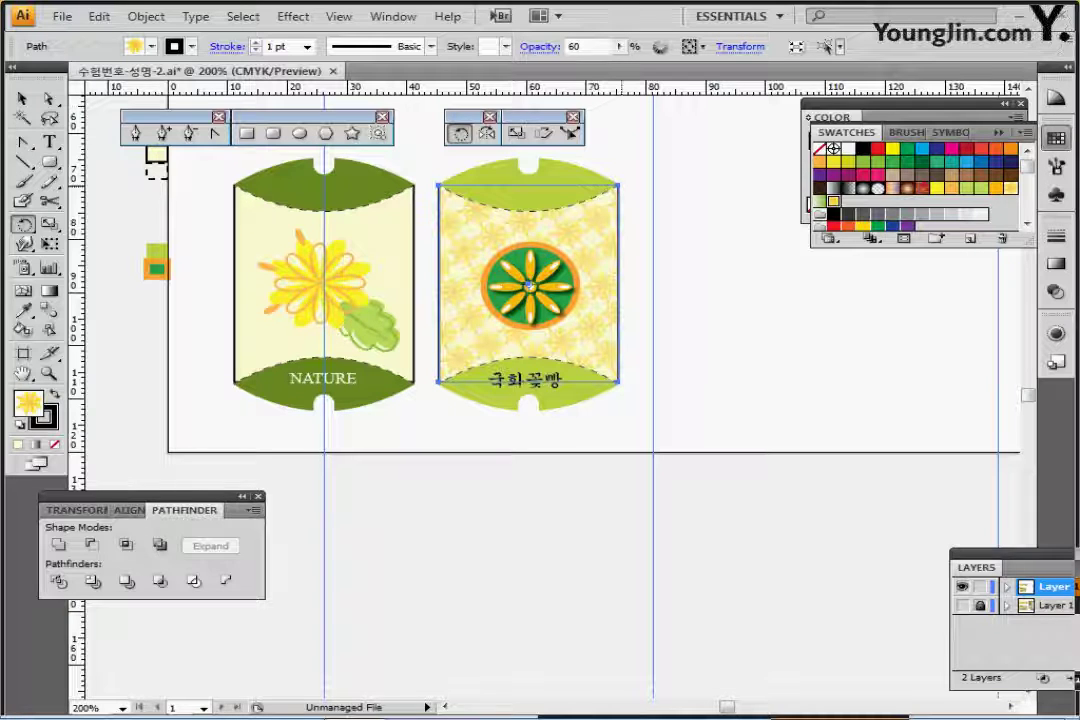
key(ctrl+shift+a)
Pick up the light grey fill and 1 pt black stroke from the swatch beside the artboard, and show the locked outline layer
drag(742, 168, 382, 352)
key(ctrl+minus)
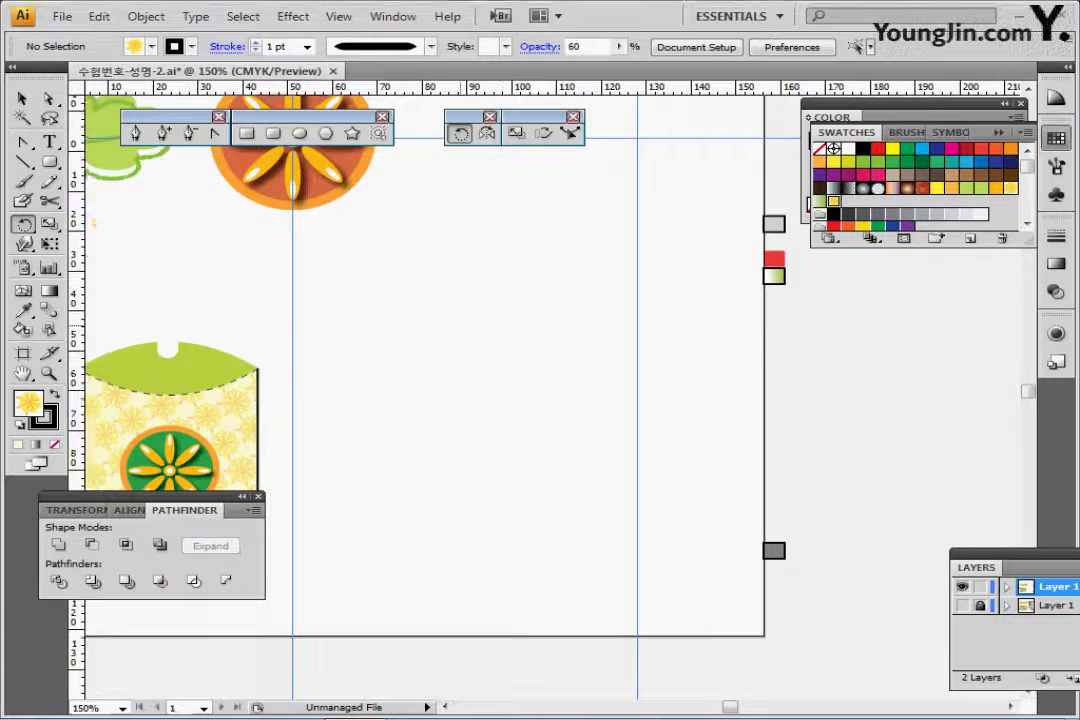
drag(476, 335, 497, 327)
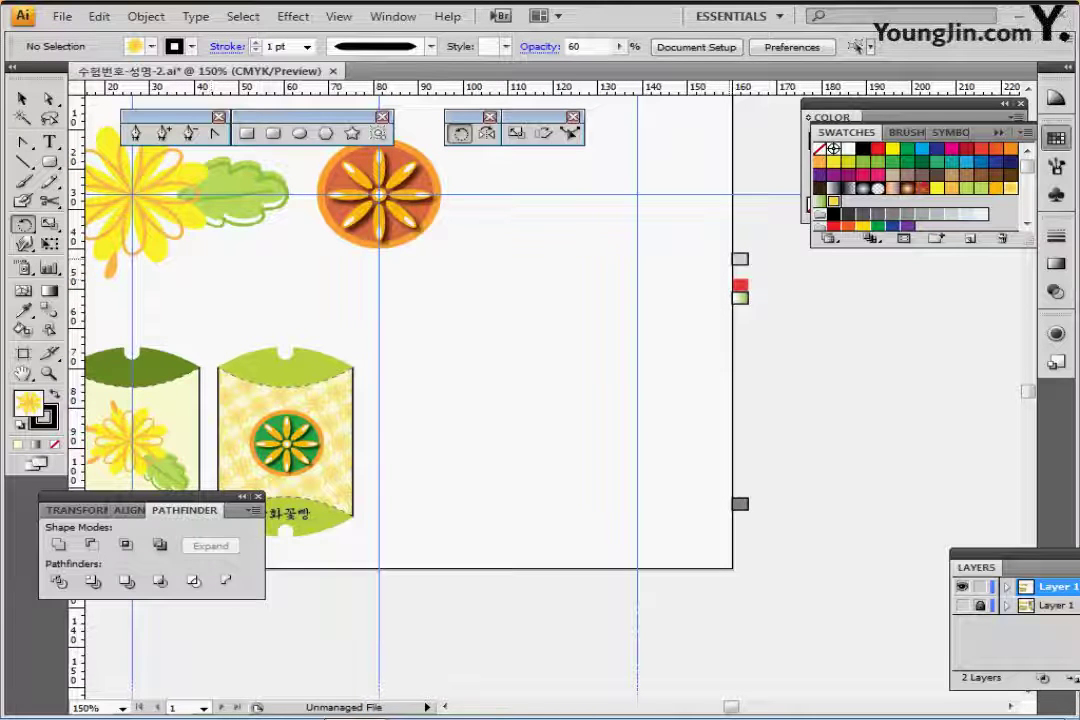
ctrl+click(740, 259)
key(ctrl+shift+a)
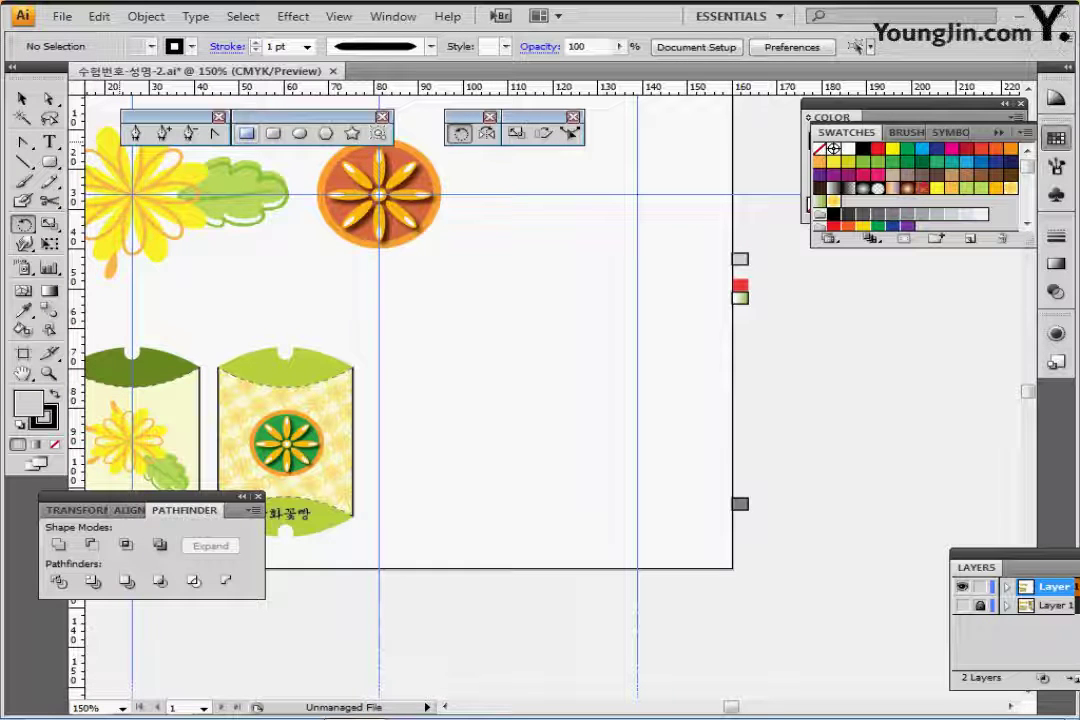
click(246, 133)
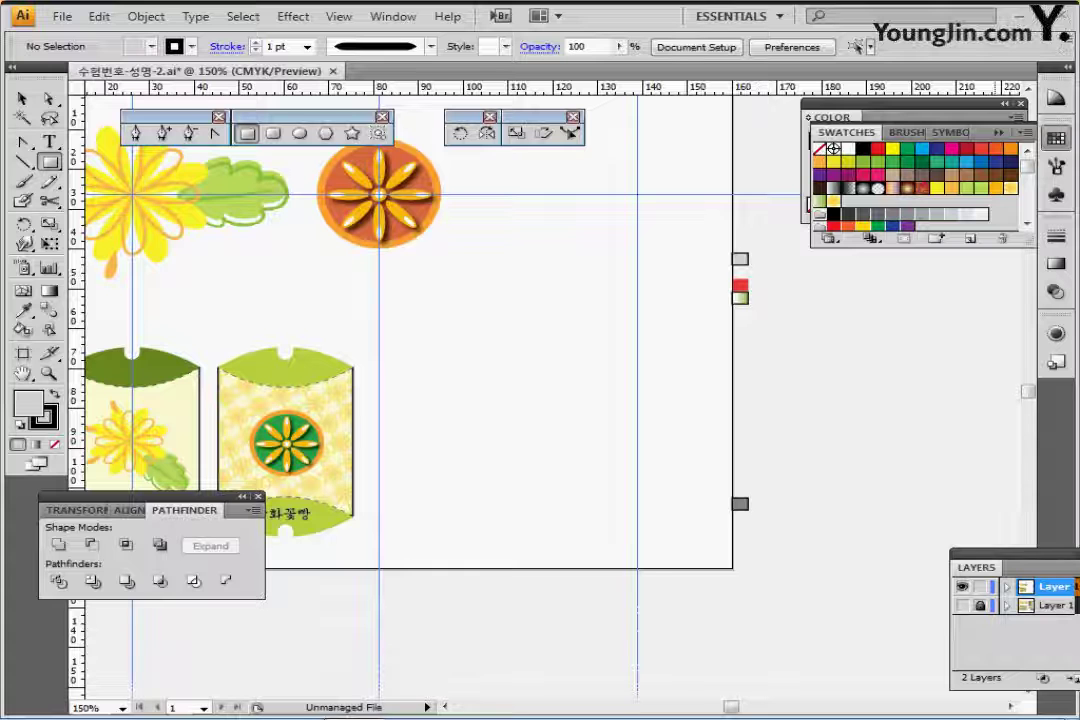
drag(1006, 554, 941, 456)
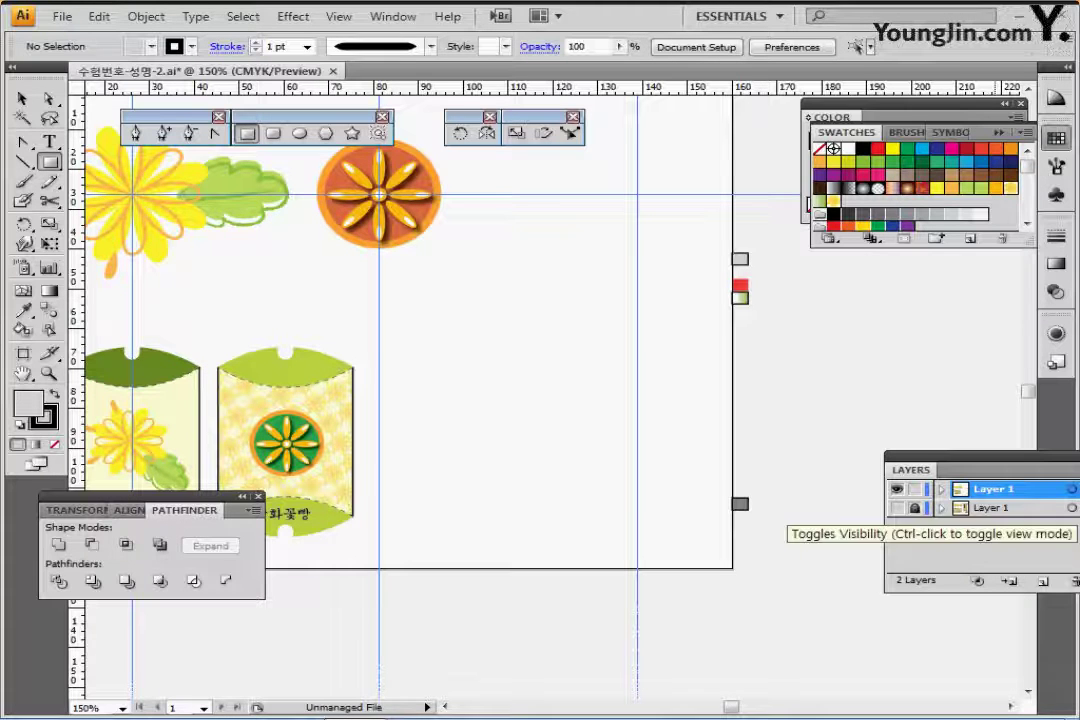
click(897, 508)
drag(352, 427, 332, 534)
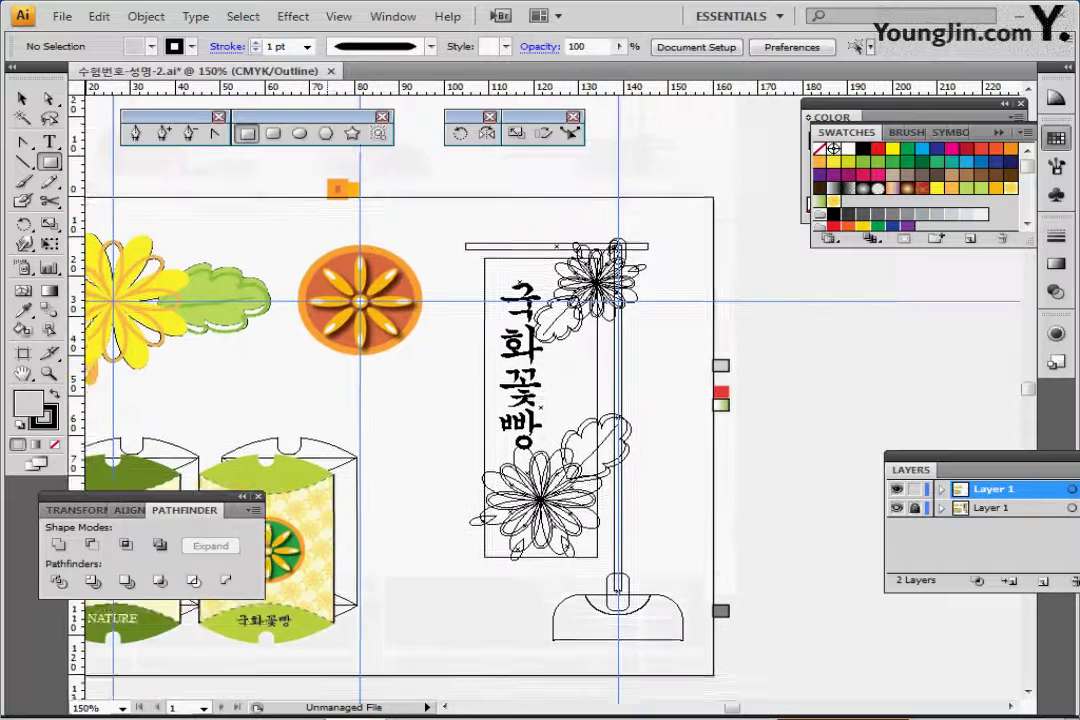
Trace the banner stand's horizontal top bar and tall vertical pole with rectangles, centring the pole on the vertical guide
ctrl+click(484, 404)
drag(587, 362, 494, 366)
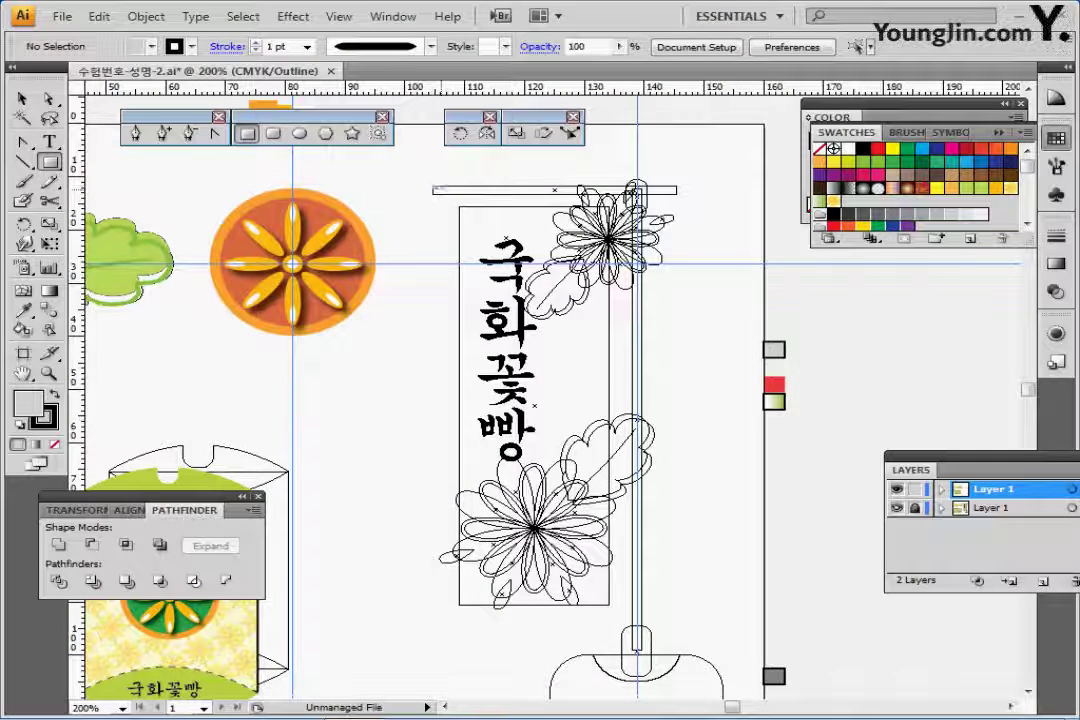
mouse_move(433, 186)
mouse_down()
mouse_move(678, 194)
mouse_move(641, 650)
mouse_up()
drag(660, 580, 675, 501)
drag(655, 339, 661, 339)
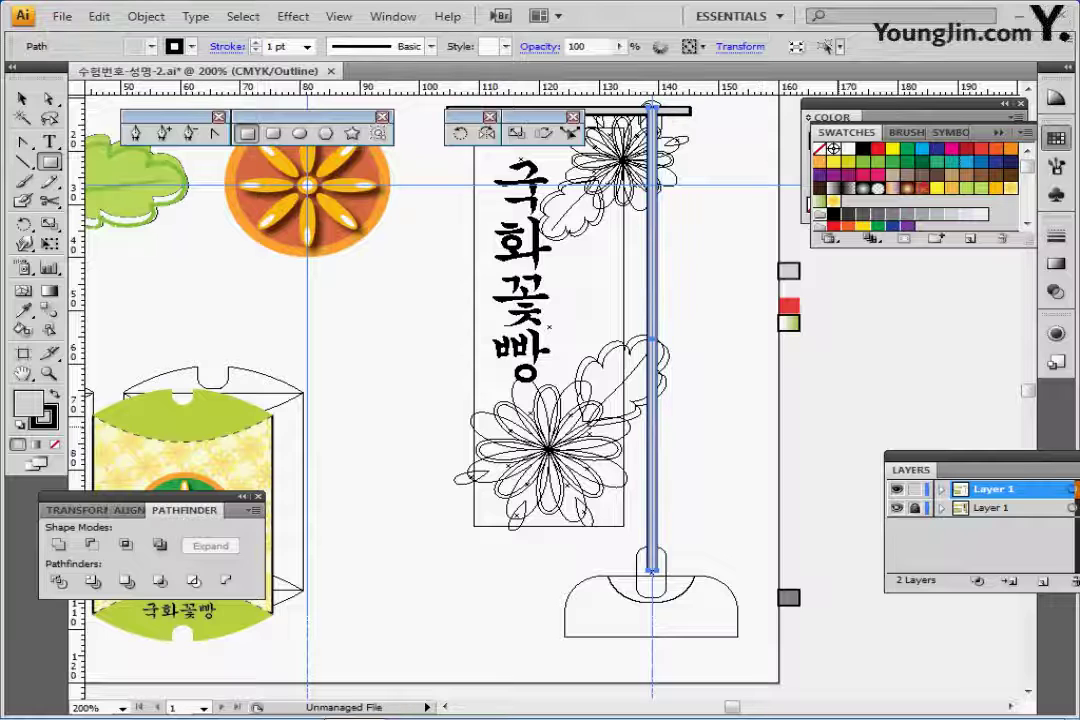
Draw two rounded rectangles centred on the pole, a small cap at its top and a taller connector at its foot
mouse_move(779, 391)
mouse_down()
mouse_move(779, 413)
mouse_move(775, 402)
mouse_up()
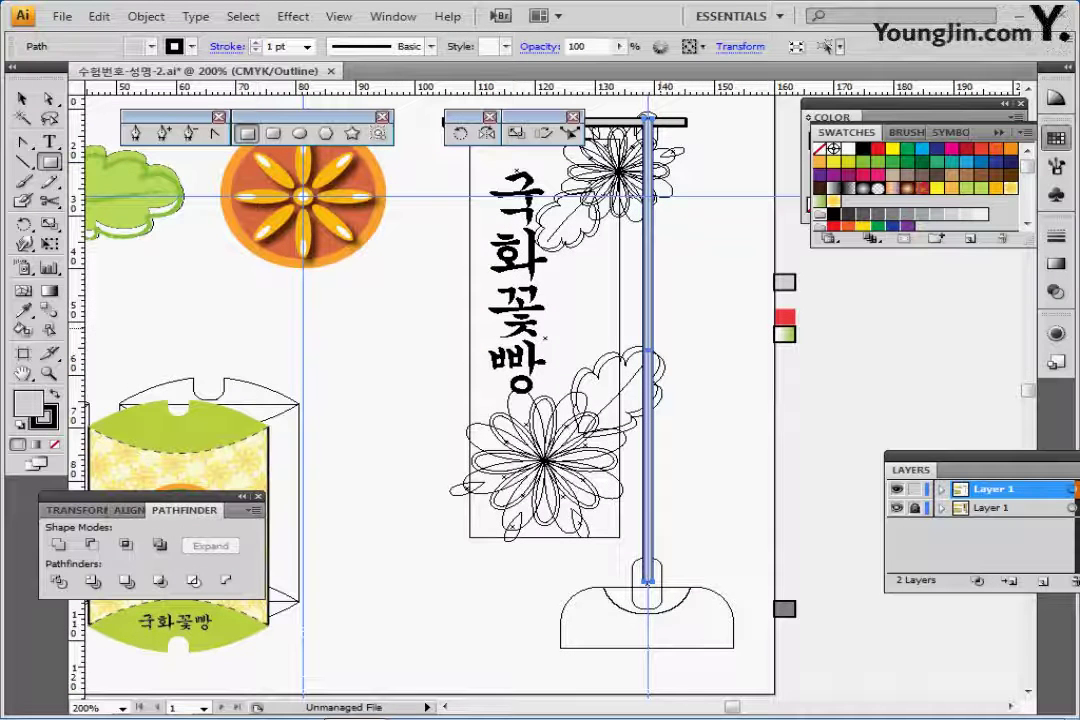
click(273, 133)
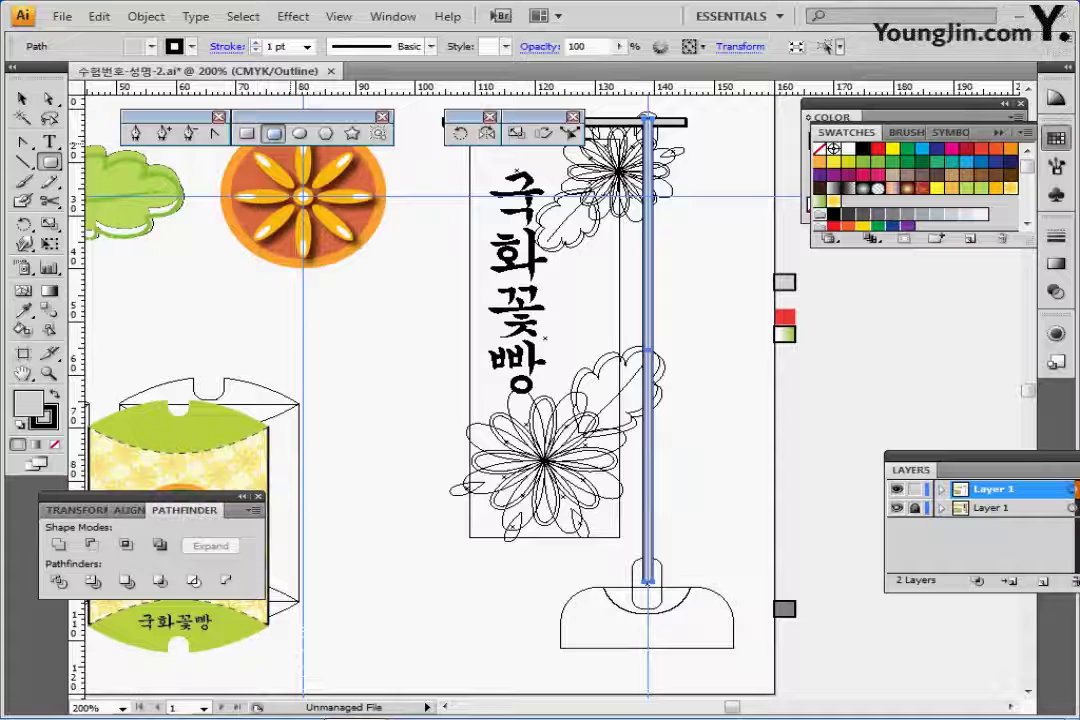
drag(618, 131, 663, 188)
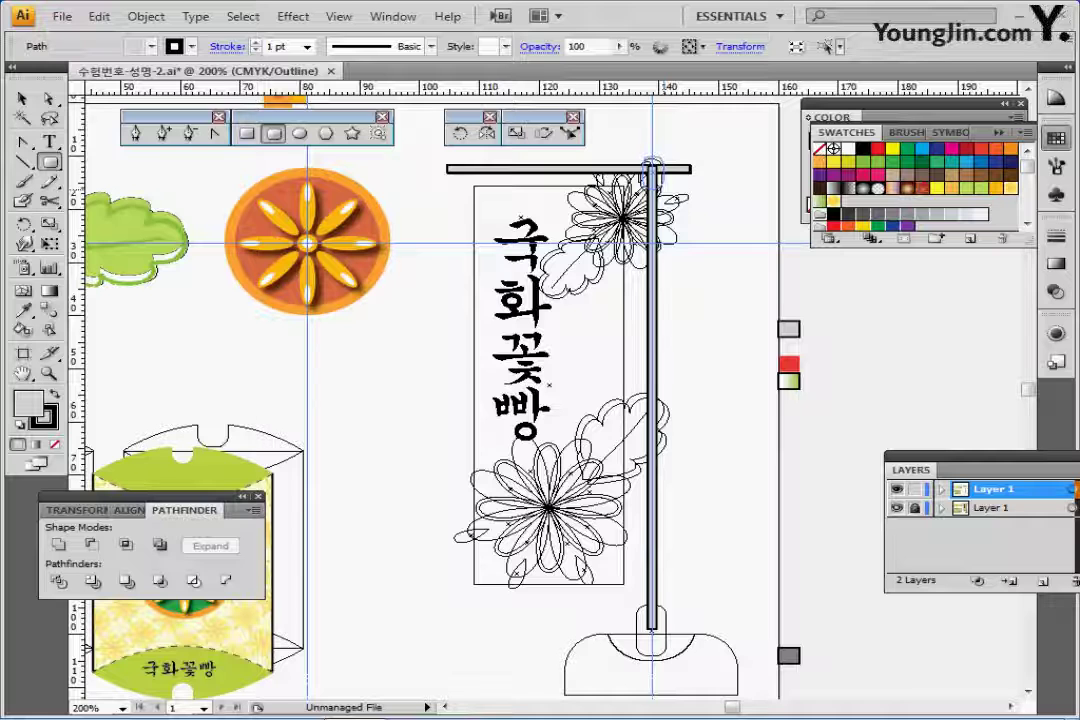
drag(663, 187, 664, 187)
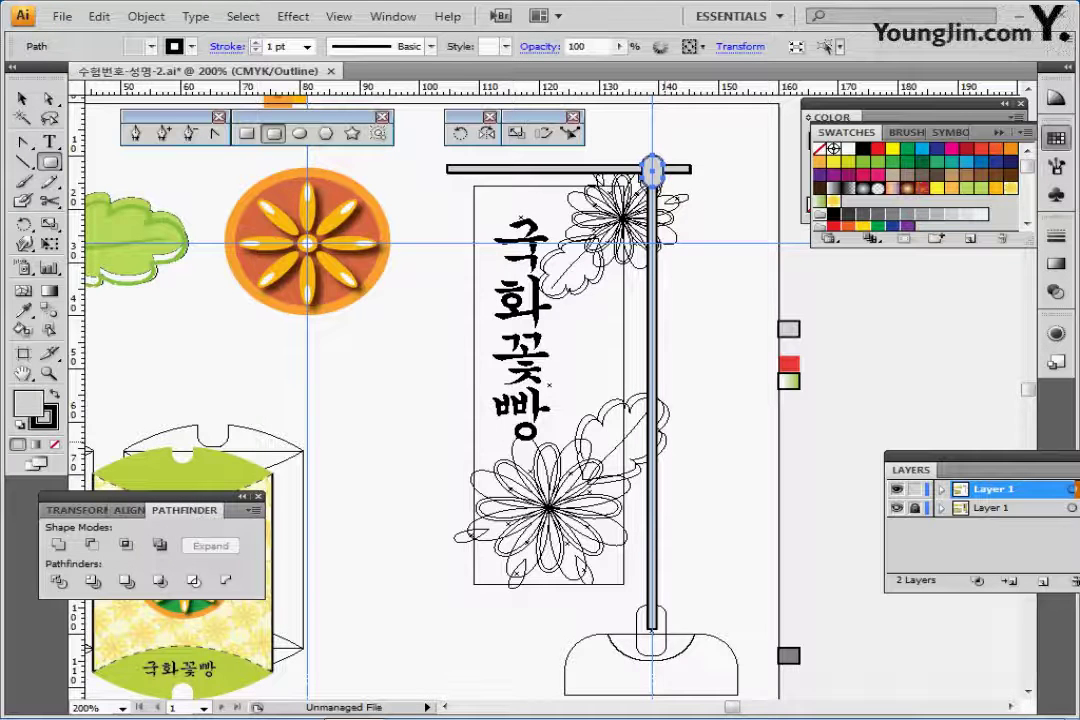
scroll(450, 380, down, 3)
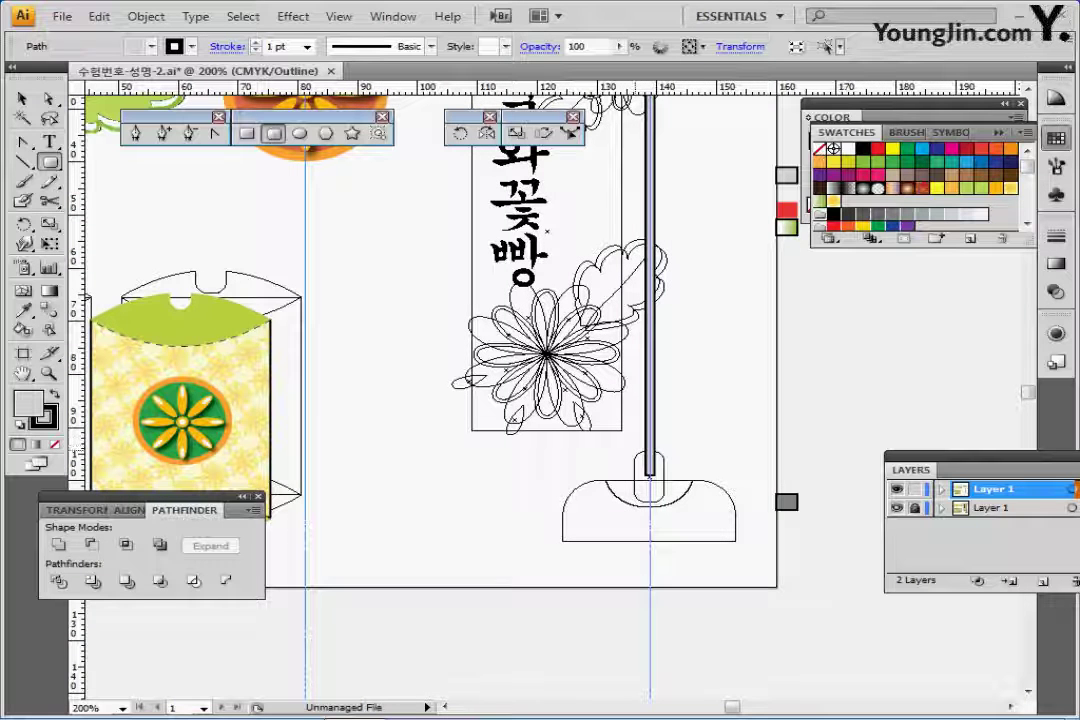
drag(664, 502, 666, 504)
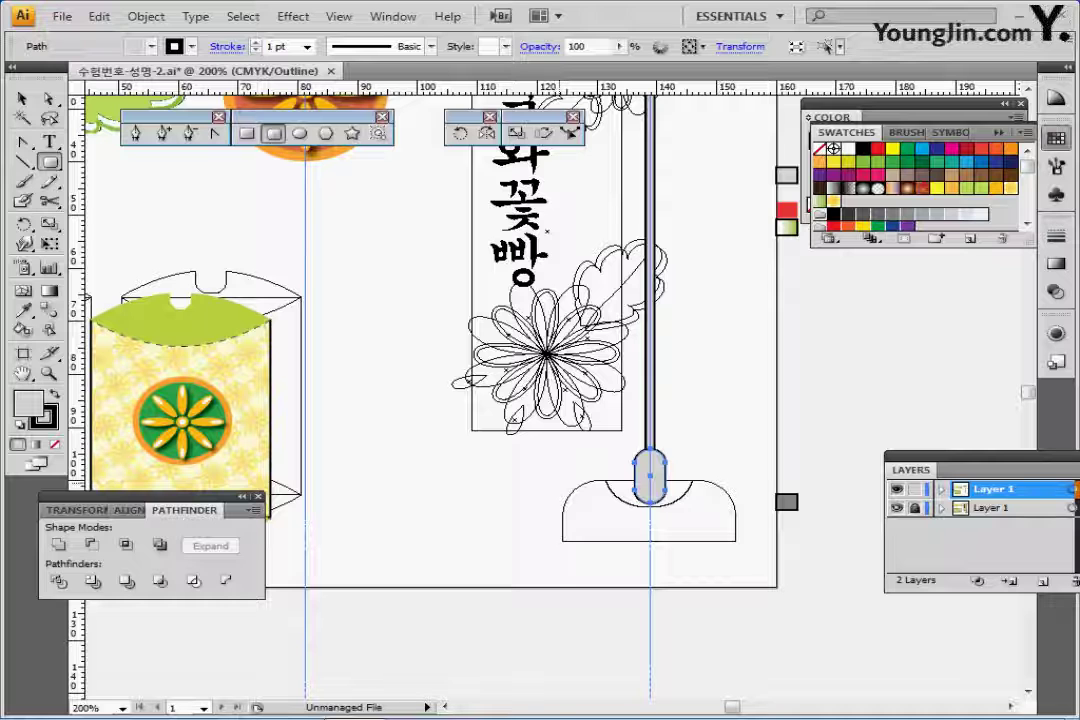
Draw a wide rounded rectangle over the stand's base outline, increasing its corner radius to match the outline's upper corners
drag(559, 484, 735, 582)
key(Up)
key(Up)
key(Up)
key(Up)
key(Up)
key(Up)
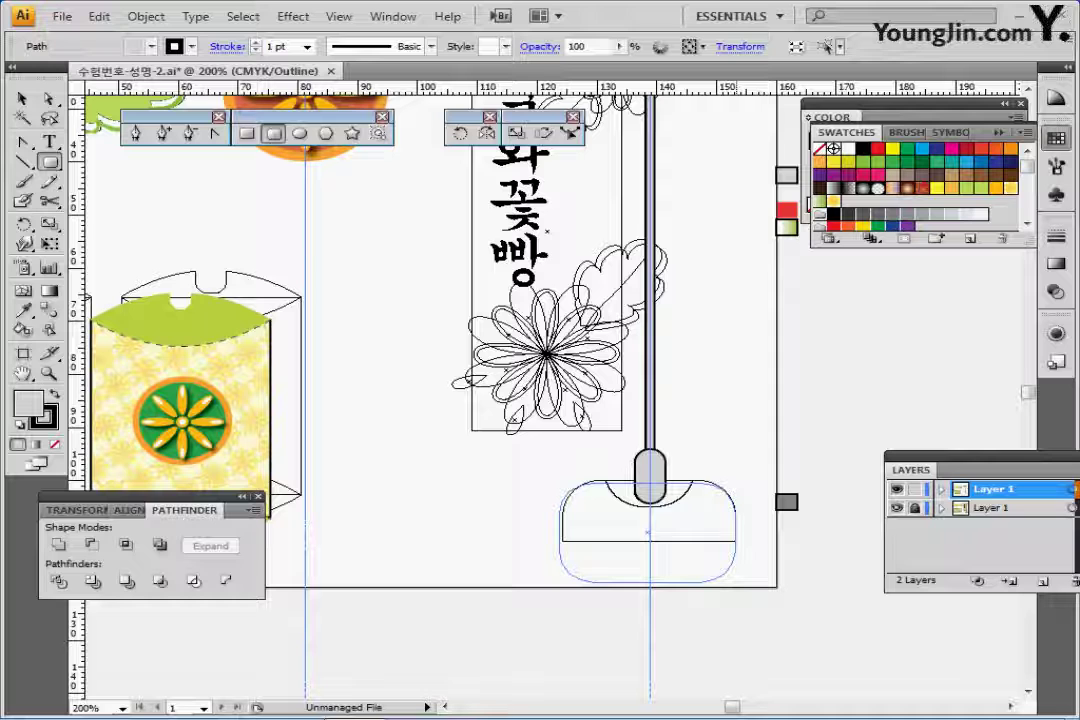
drag(735, 582, 735, 582)
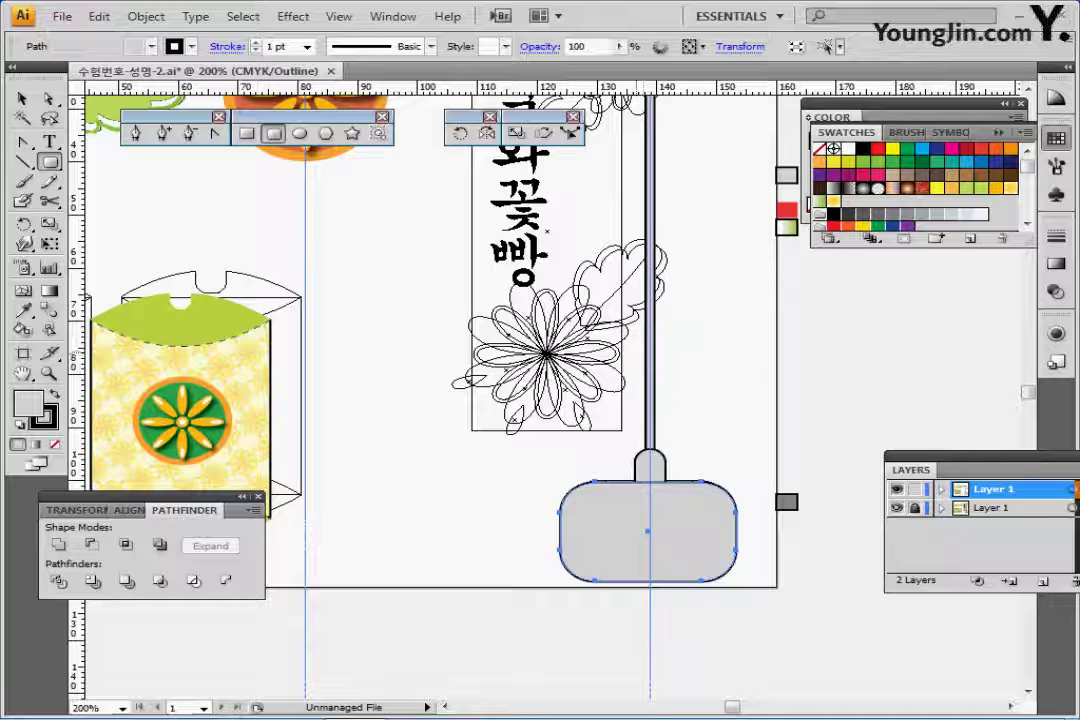
Draw a yellow-filled rounded rectangle centred on the pole, its lower curve following the arc outline inside the stand's base
key(ctrl)
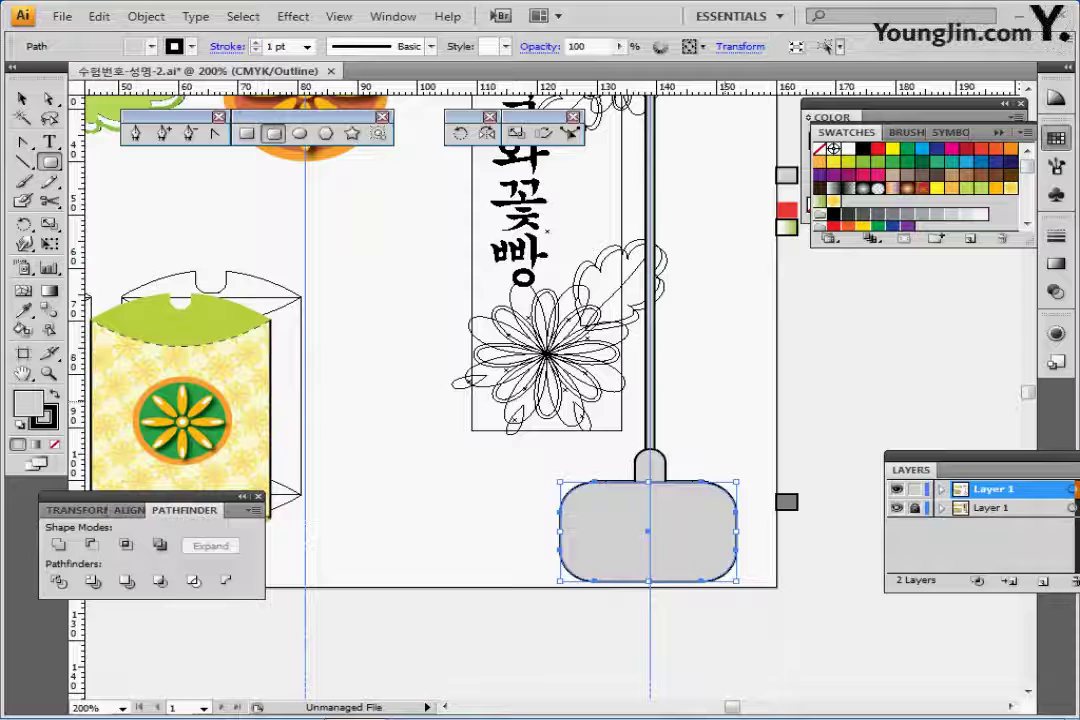
key(ctrl+shift+a)
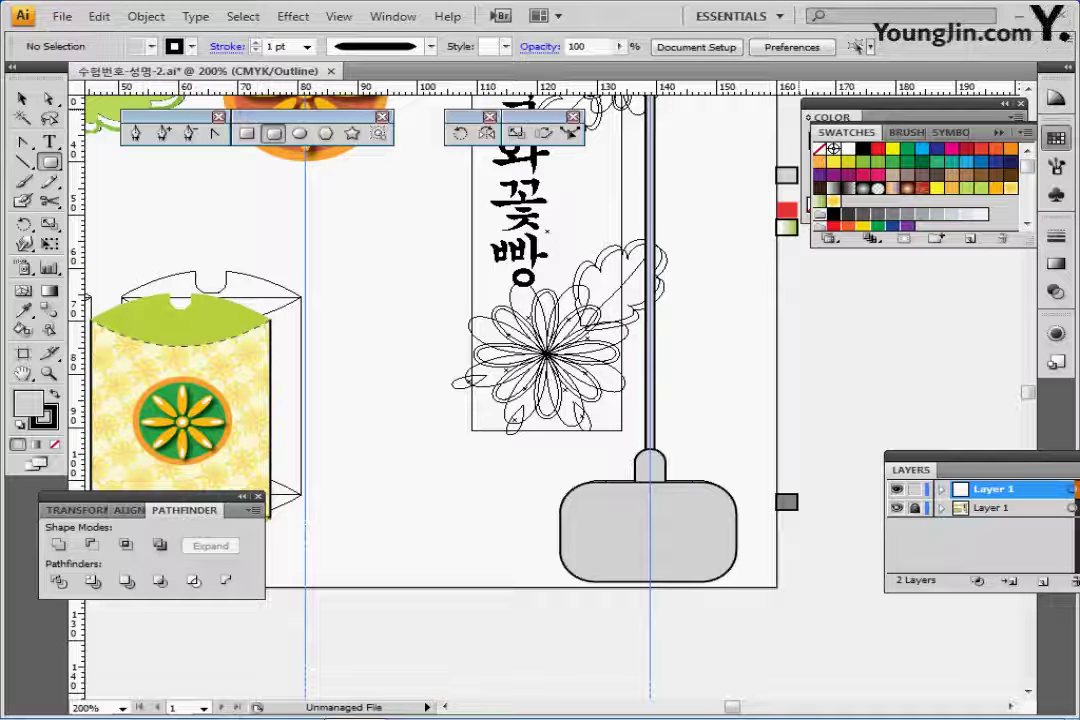
click(893, 149)
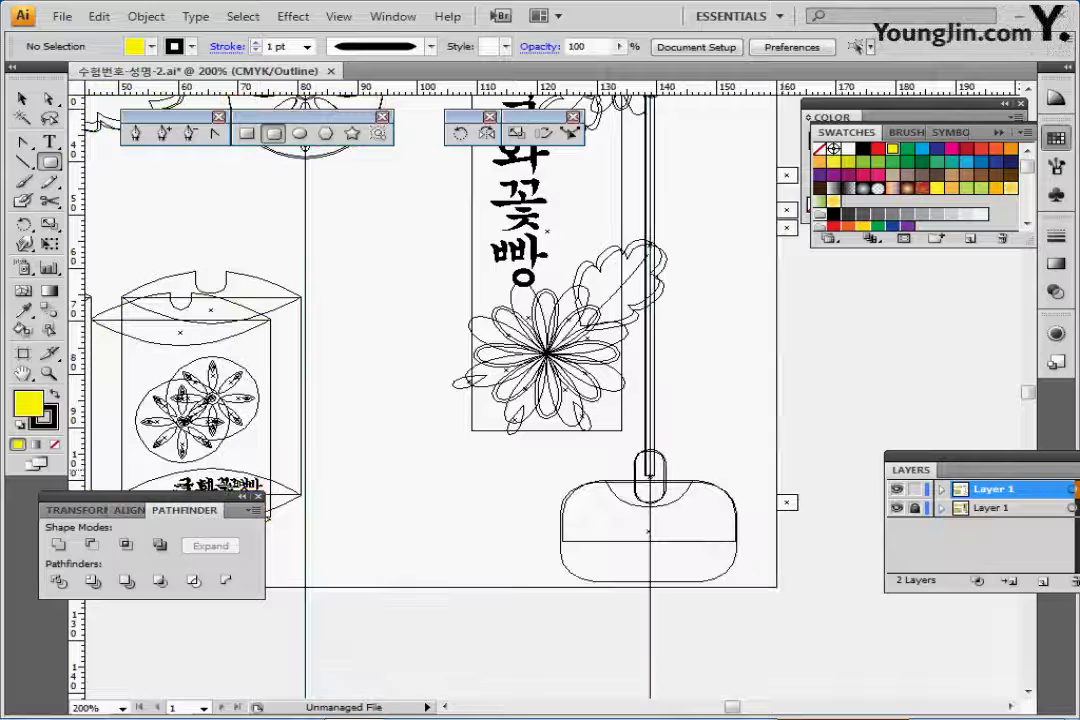
mouse_move(594, 387)
mouse_down()
mouse_move(619, 433)
mouse_move(702, 506)
mouse_move(680, 508)
mouse_up()
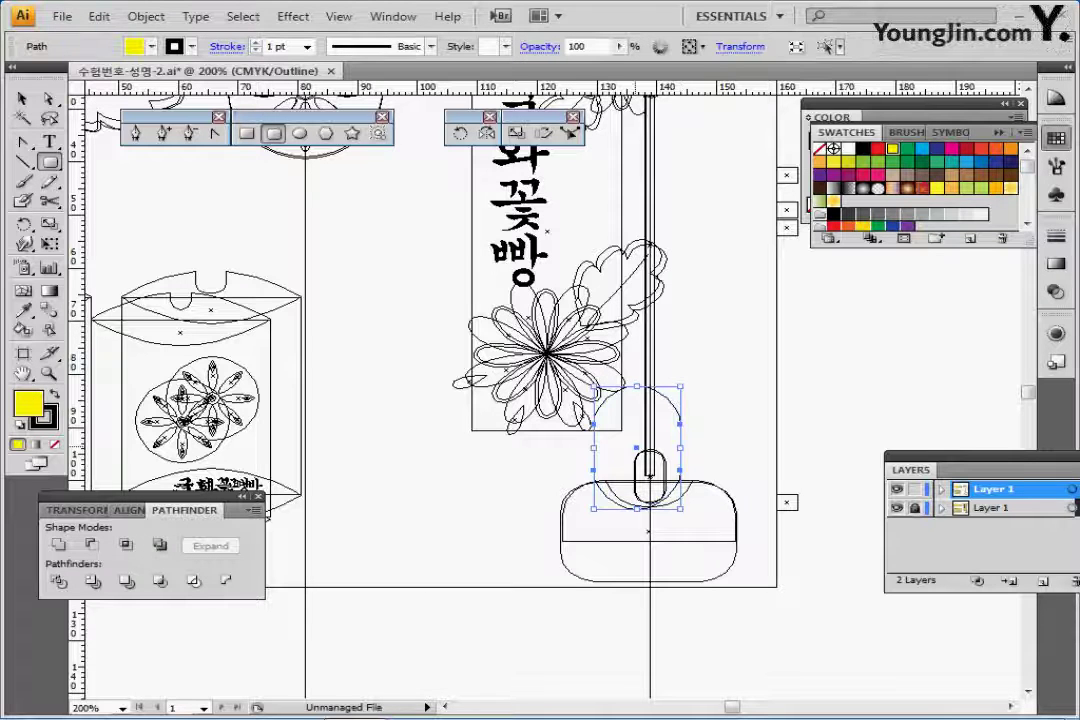
drag(645, 448, 648, 449)
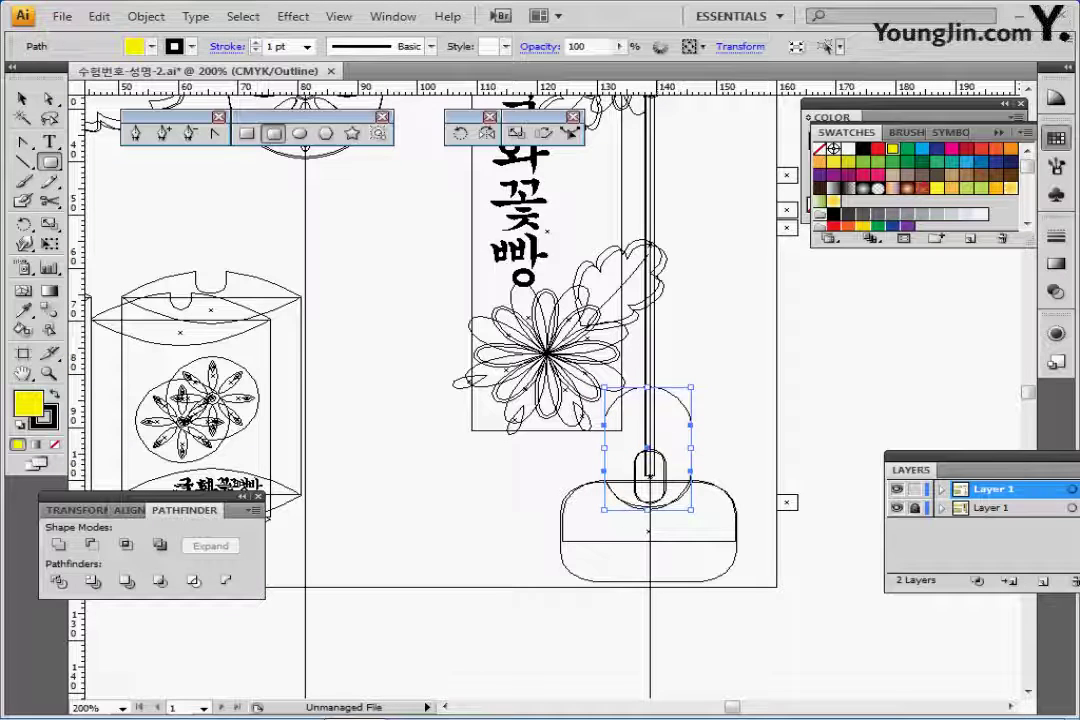
drag(648, 510, 648, 513)
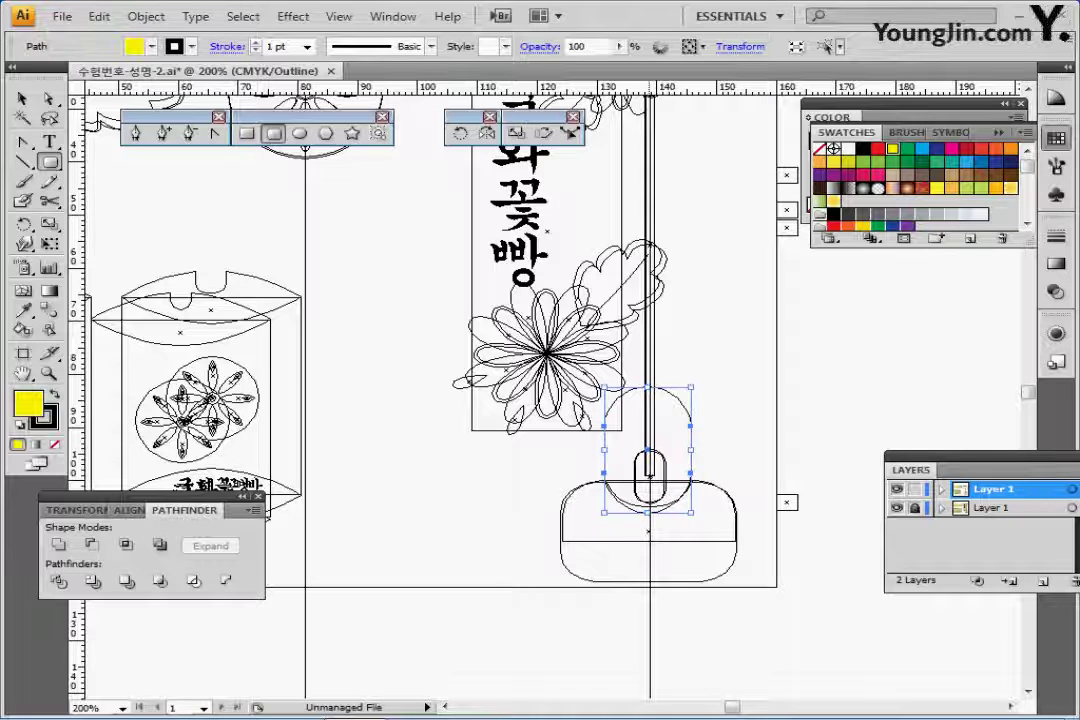
key(v)
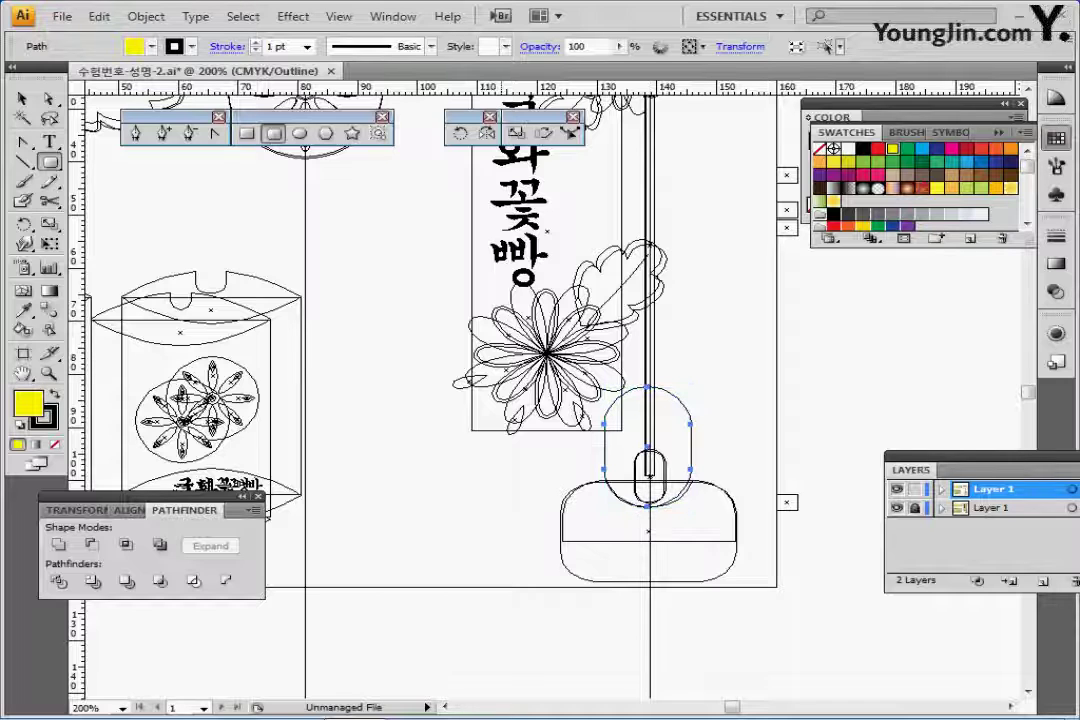
Draw a wide yellow rounded rectangle across the lower half of the base, and hide the locked outline layer
drag(500, 541, 790, 611)
key(ctrl+y)
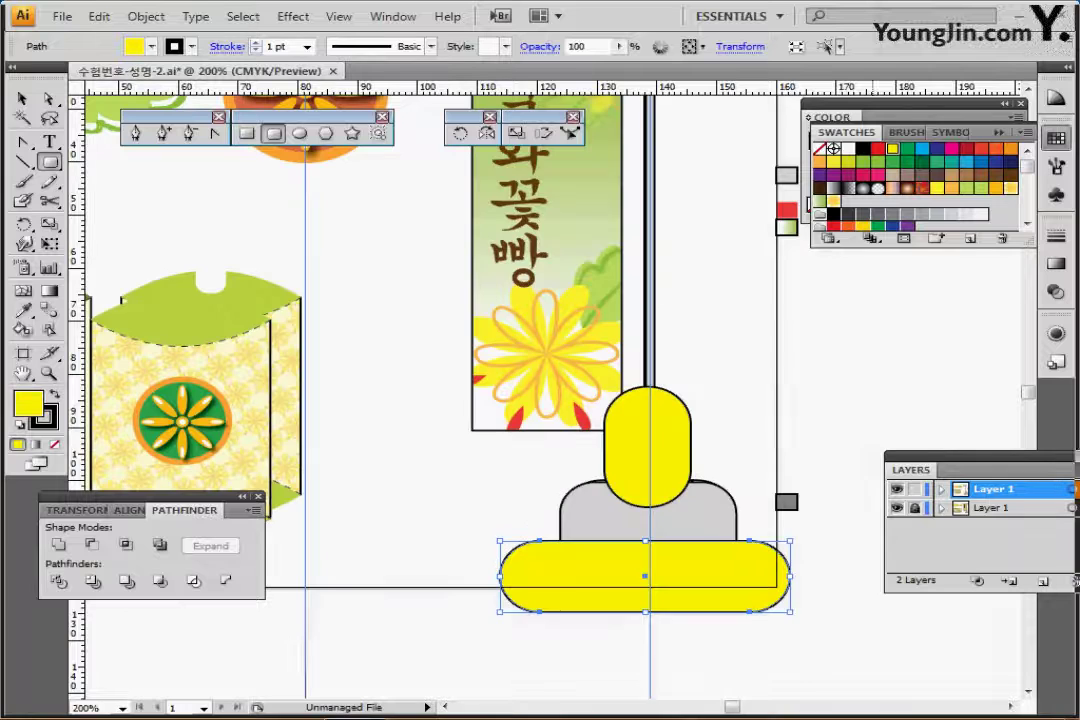
key(ctrl+y)
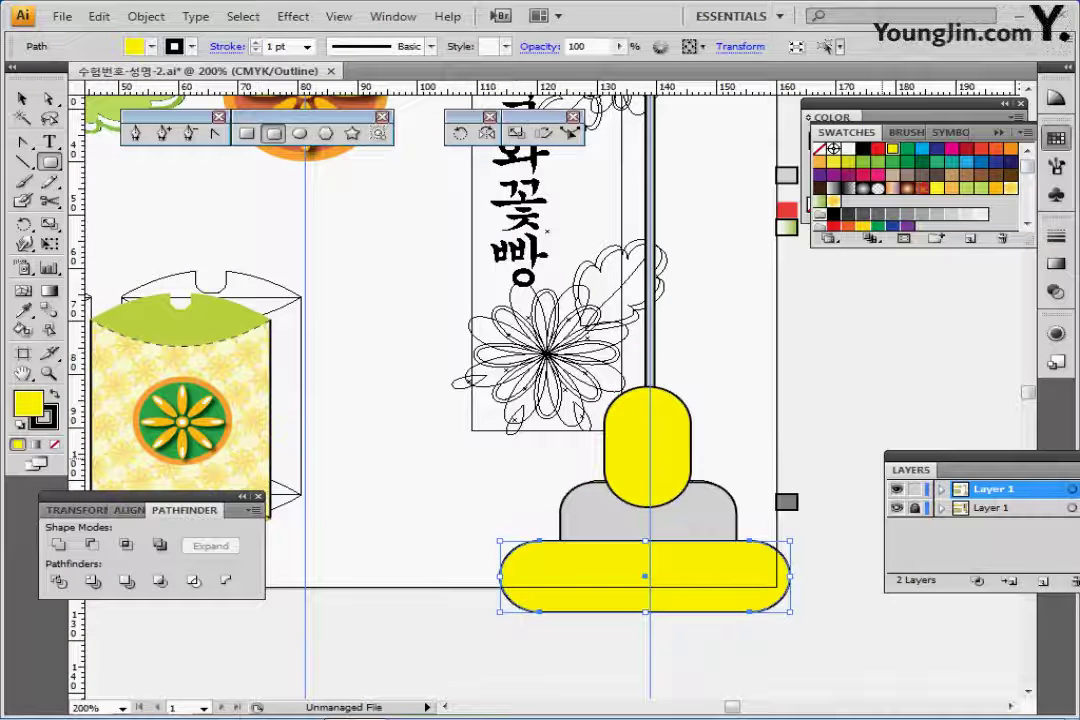
ctrl+click(897, 508)
click(897, 508)
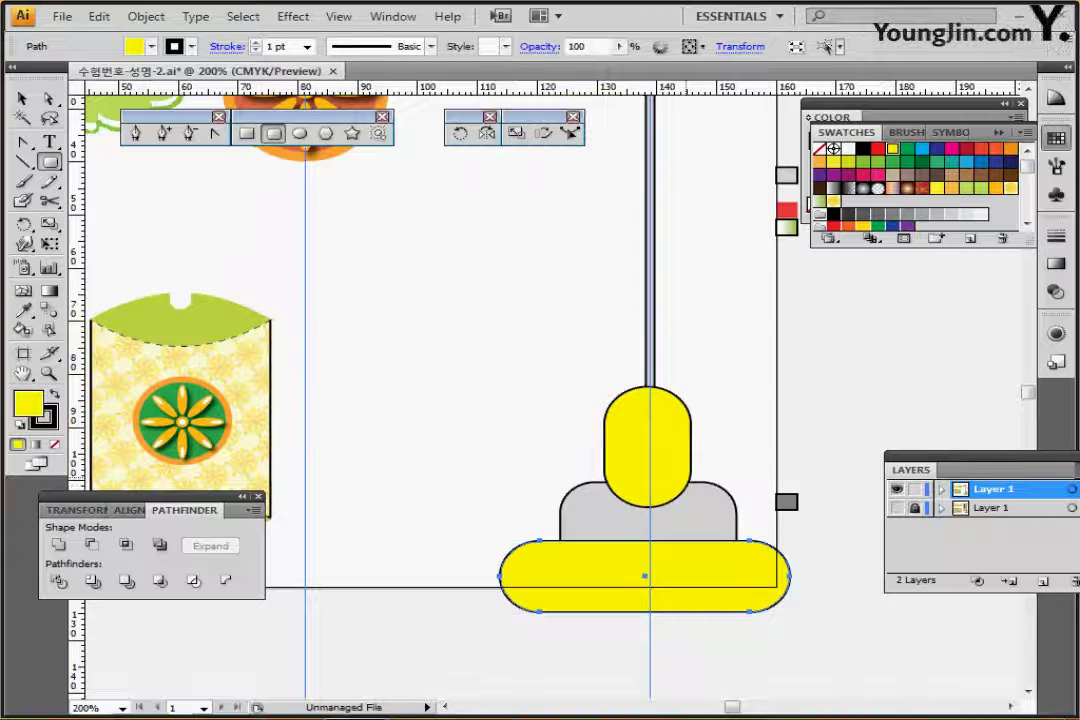
Subtract the wide yellow shape from the grey base with Minus Front to give the base a flat bottom edge
key(ctrl+minus)
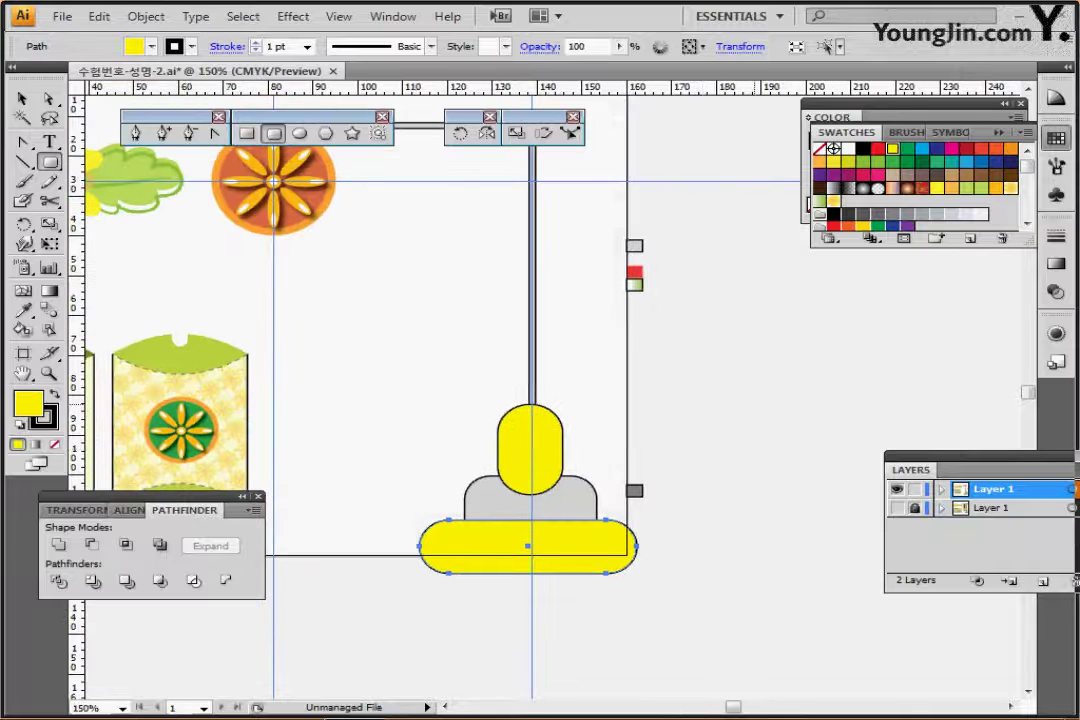
ctrl+click(380, 600)
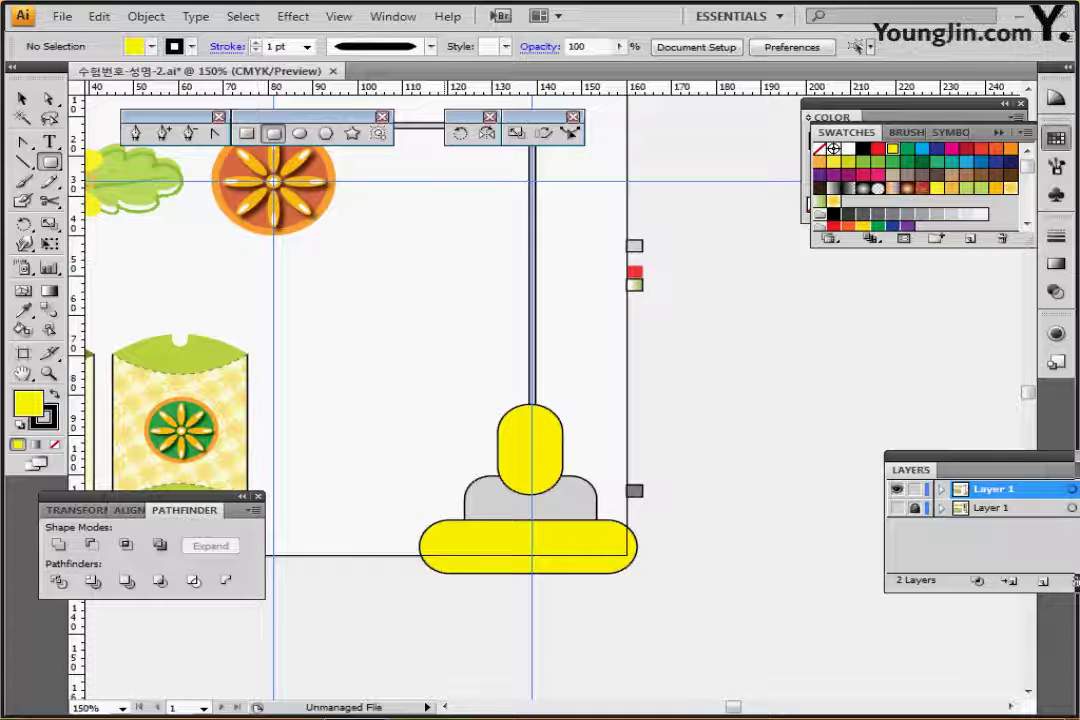
drag(407, 598, 477, 513)
drag(477, 598, 477, 598)
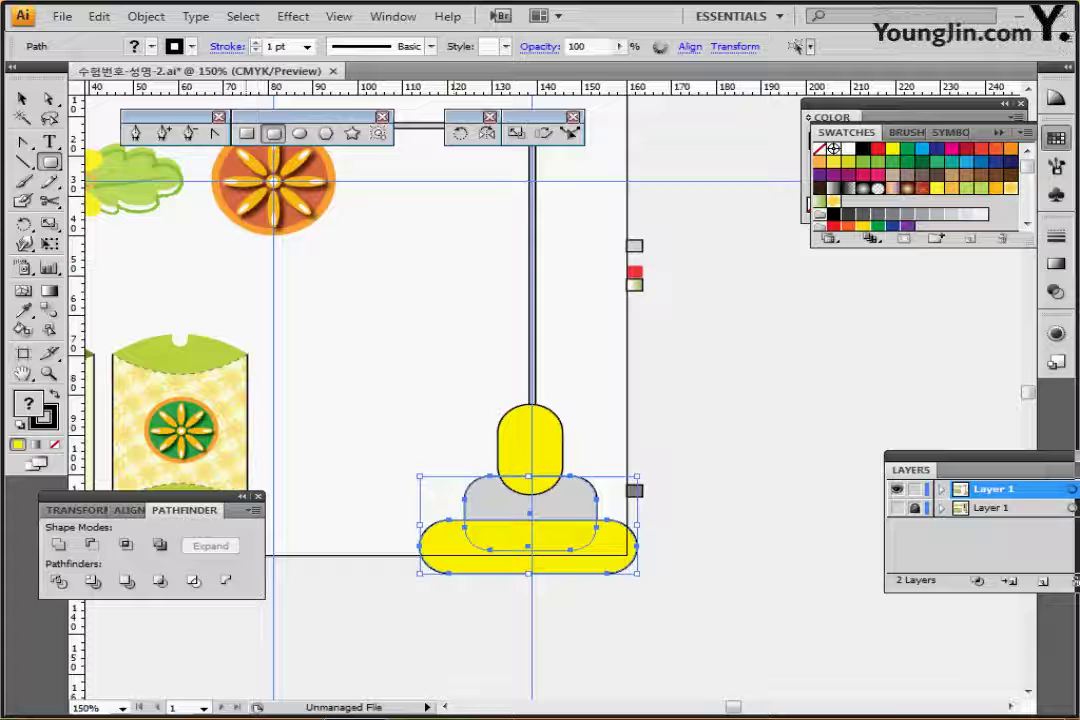
click(91, 545)
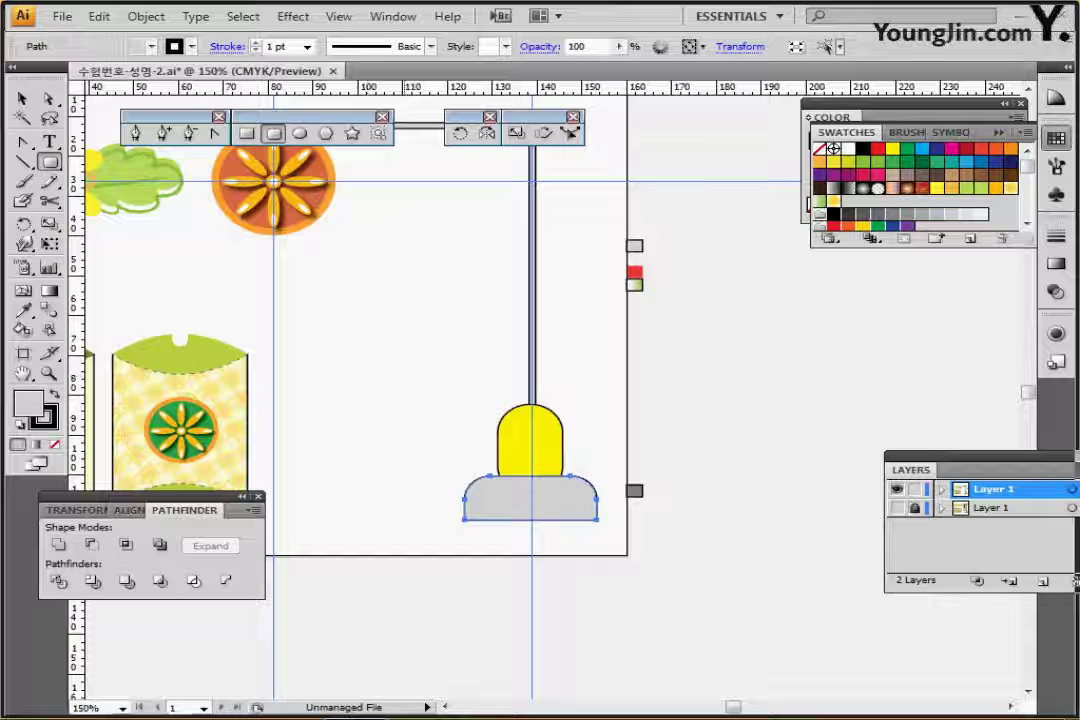
key(ctrl)
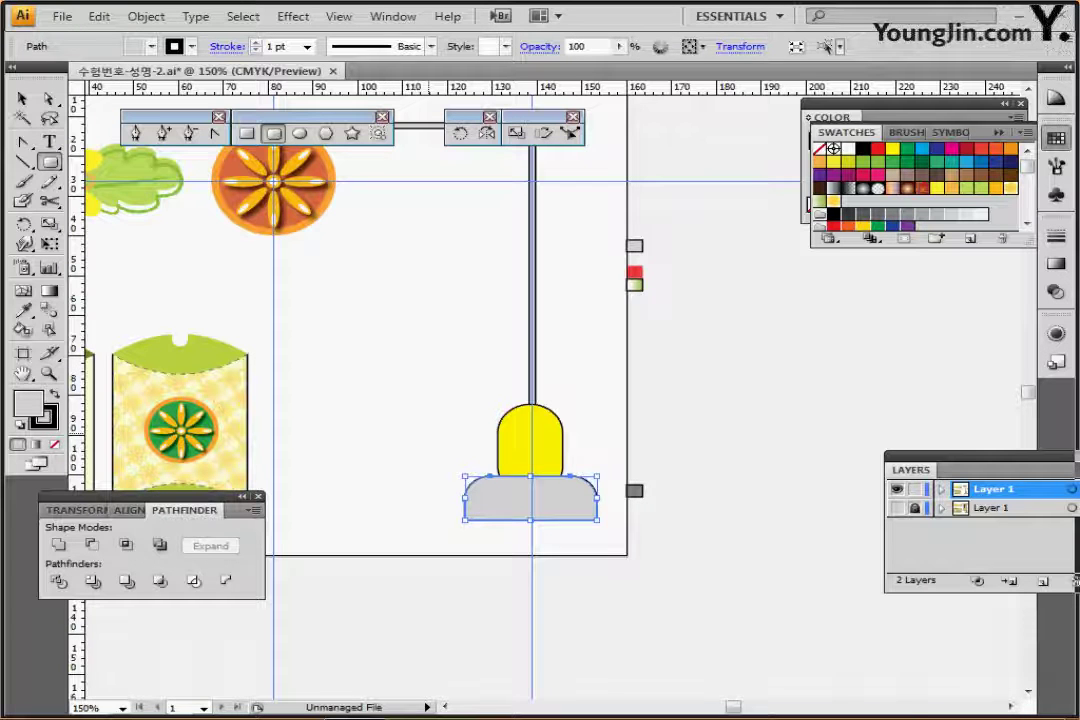
key(ctrl+shift+a)
Divide the base with the overlapping yellow rounded shape, and delete the yellow piece above the base
ctrl+click(535, 442)
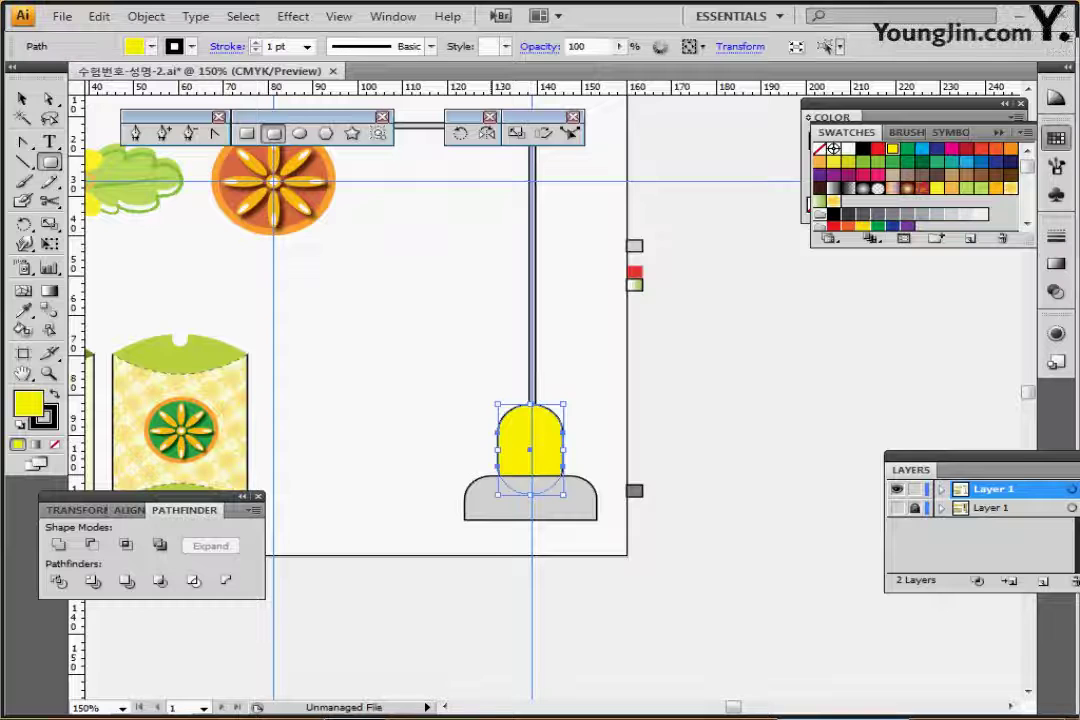
ctrl+shift+click(545, 503)
key(a)
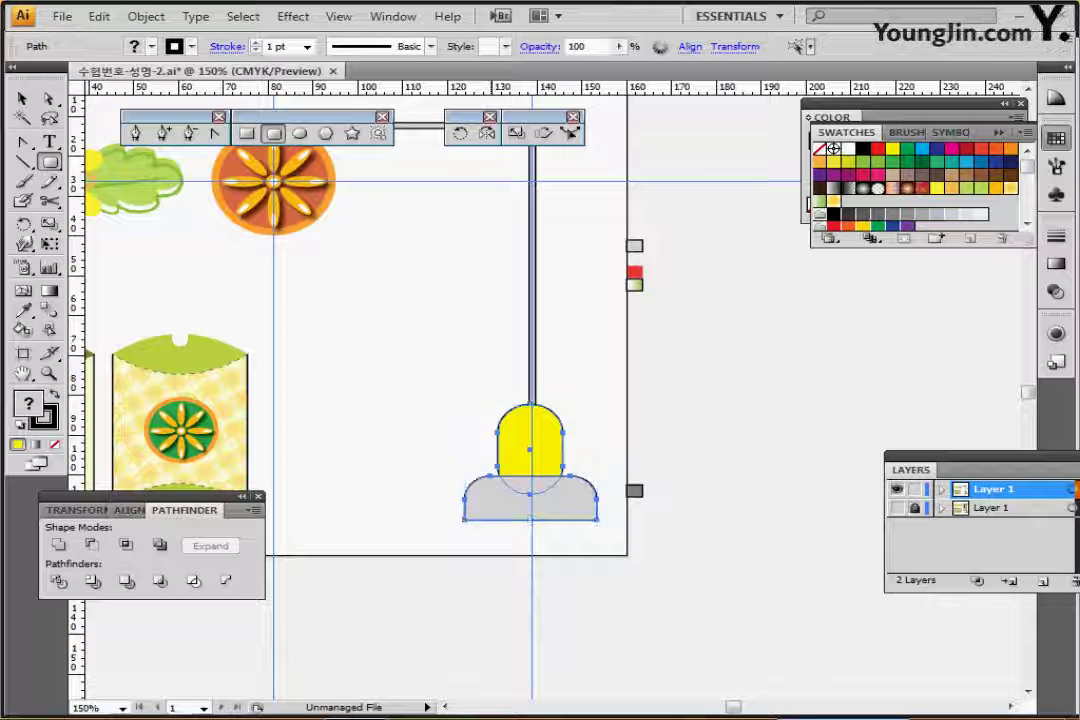
click(58, 581)
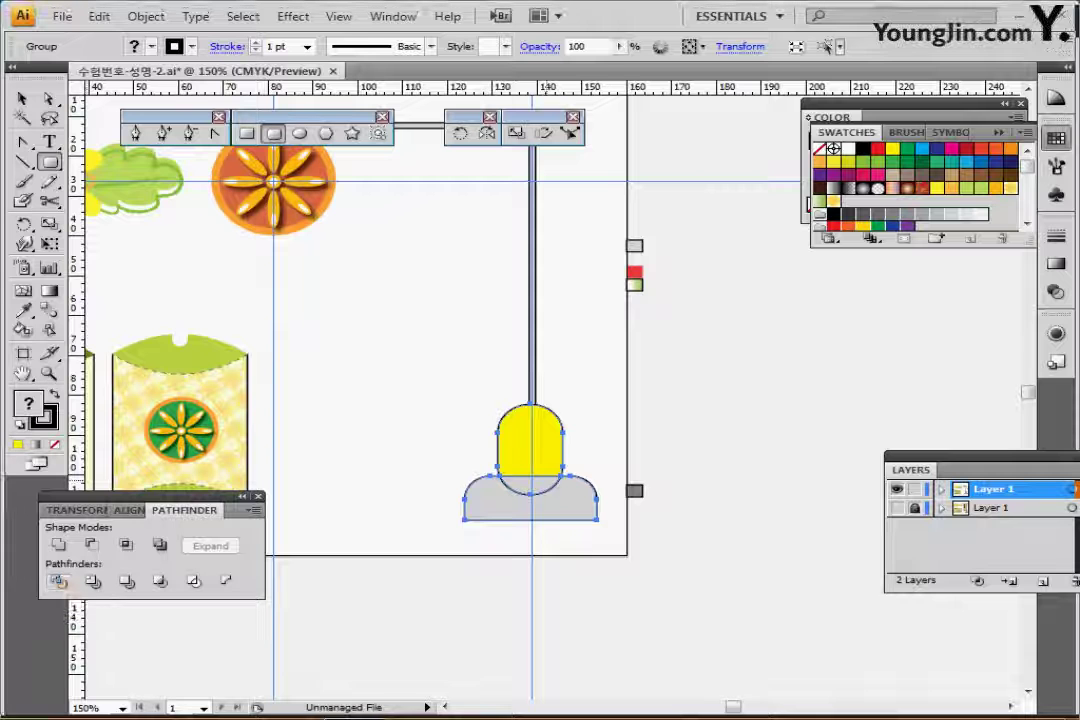
ctrl+double_click(538, 447)
ctrl+click(538, 447)
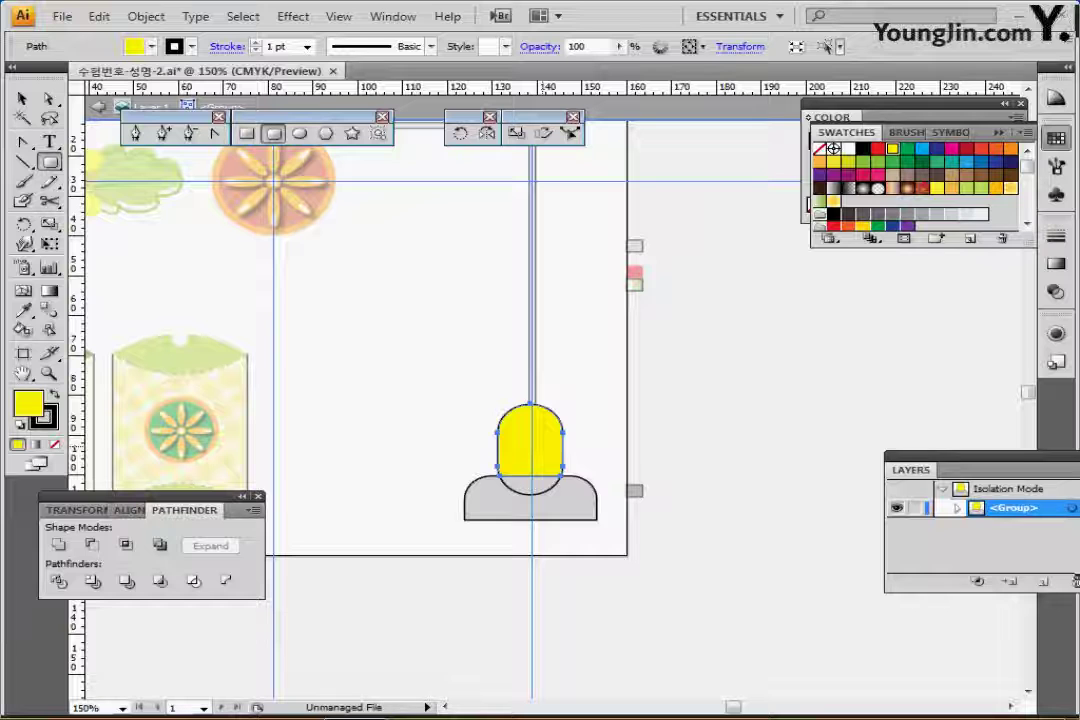
key(Delete)
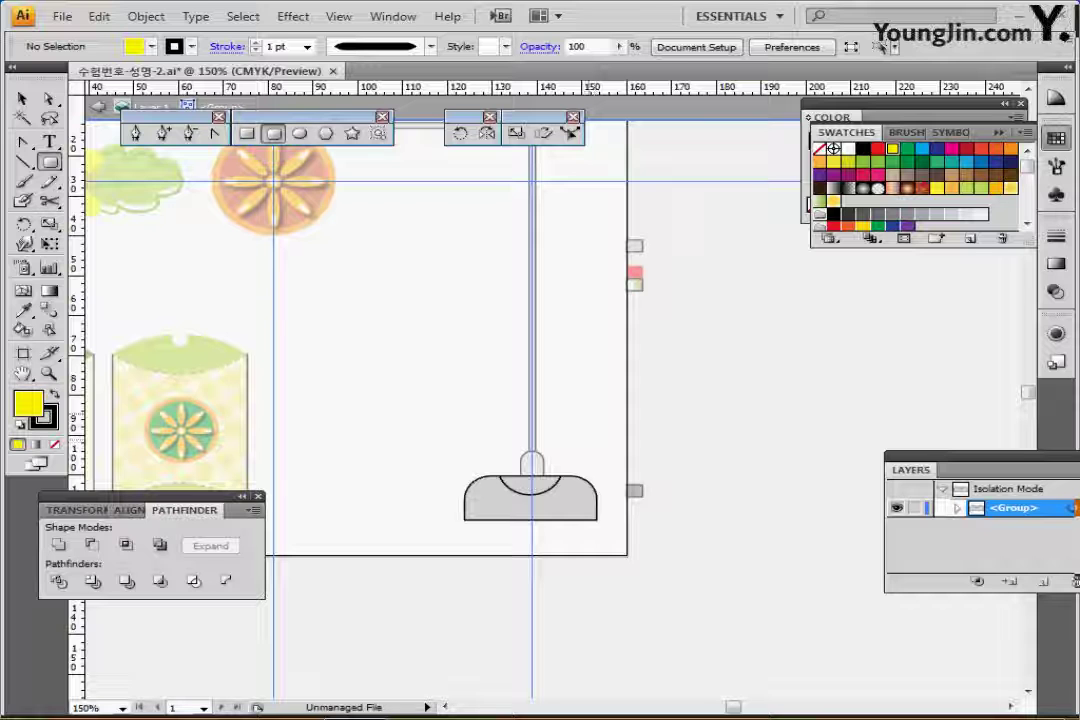
Fill the arc-shaped piece of the base with CMYK black at K 60, and leave isolation mode
ctrl+click(531, 487)
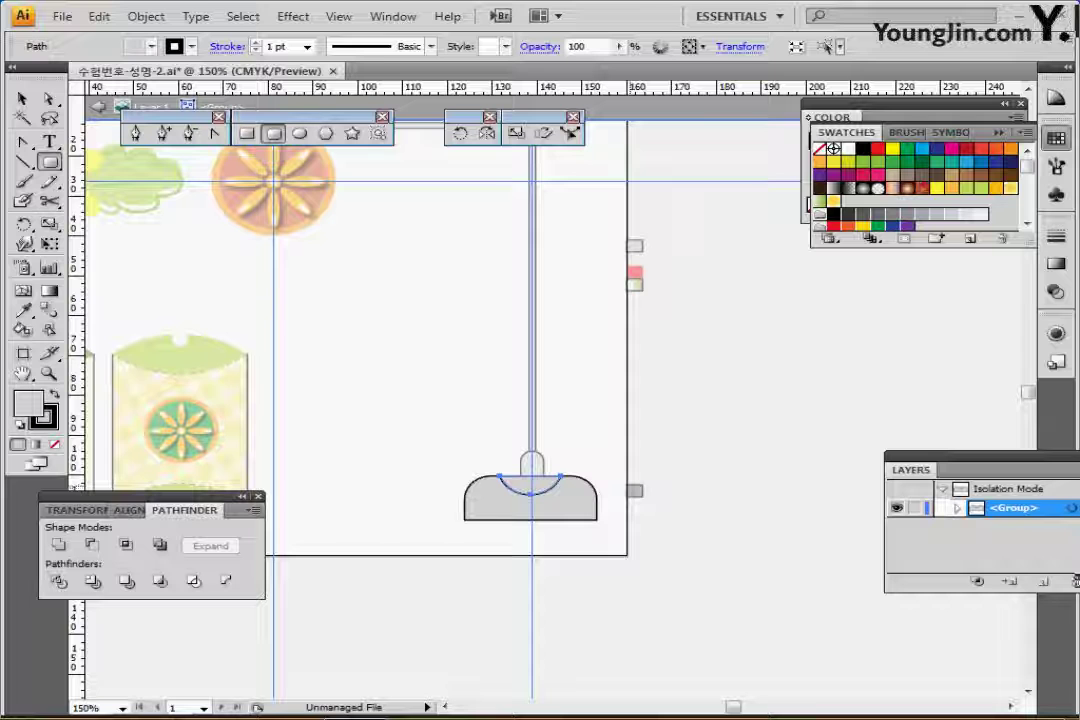
click(889, 116)
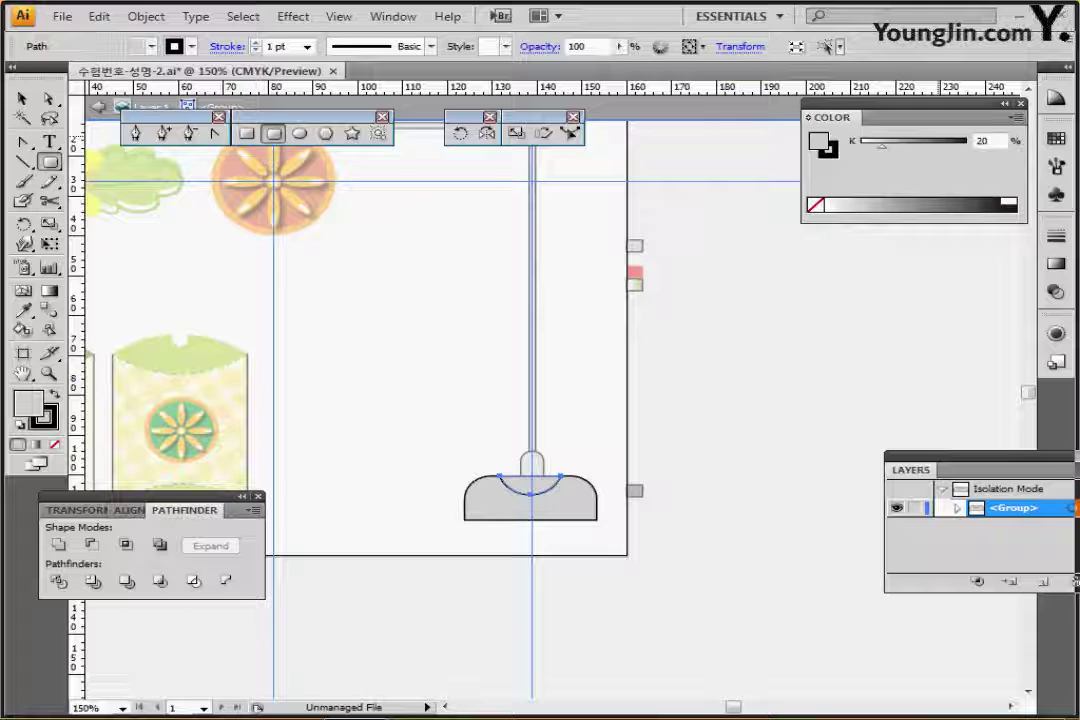
click(1017, 117)
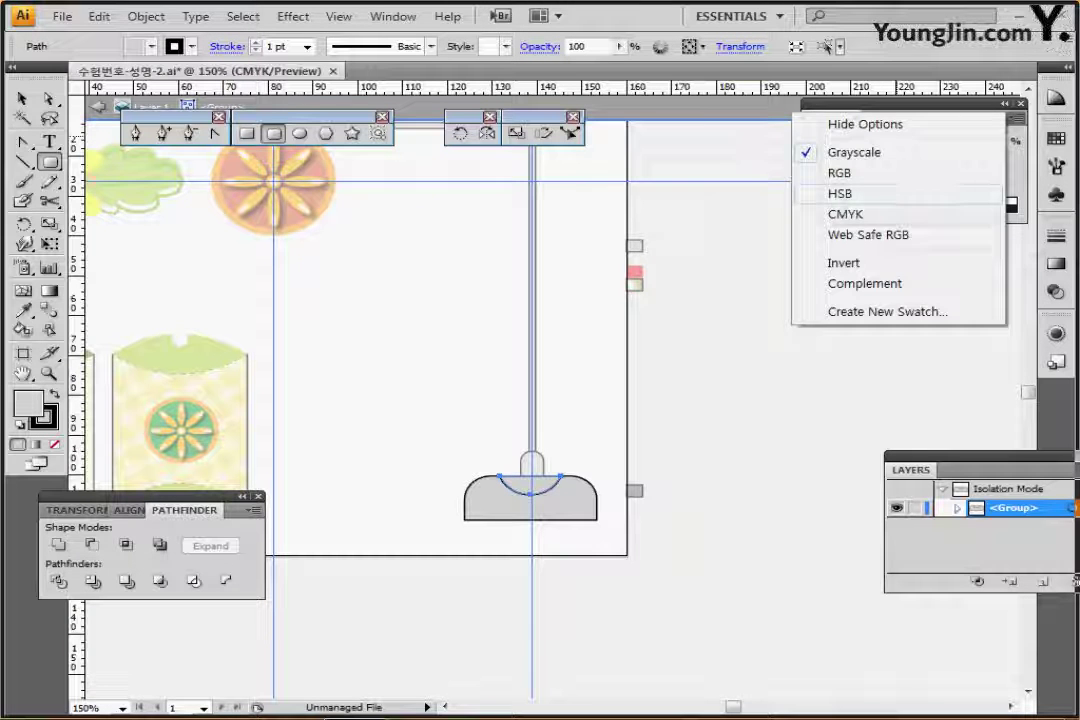
click(830, 212)
double_click(983, 187)
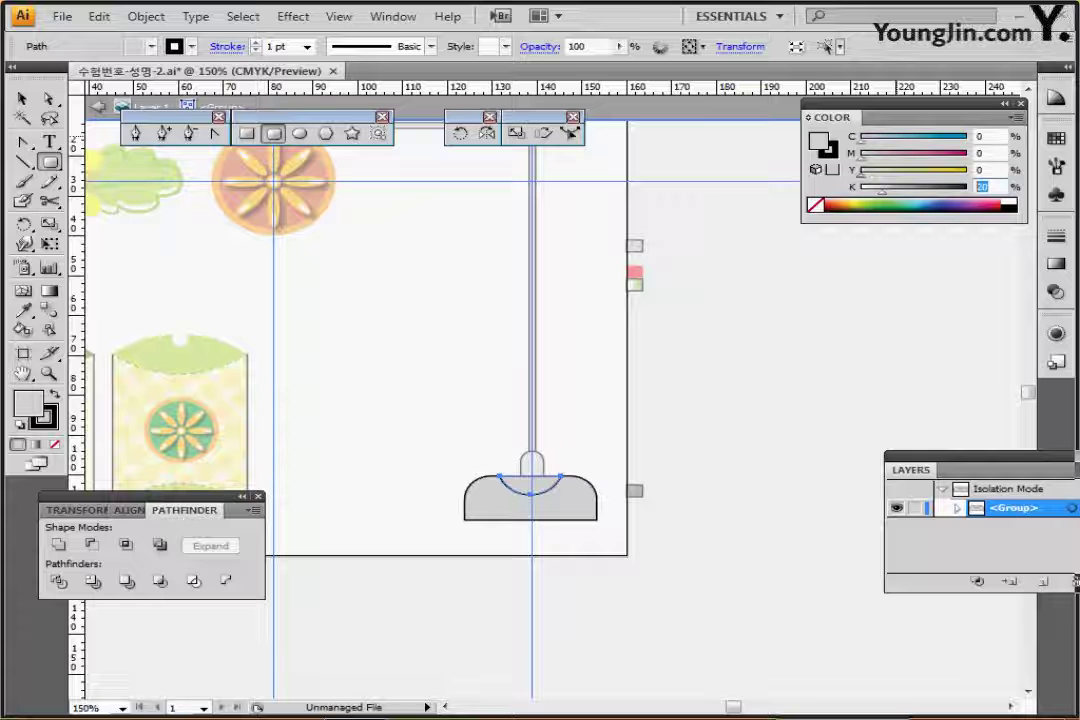
text(60)
key(Return)
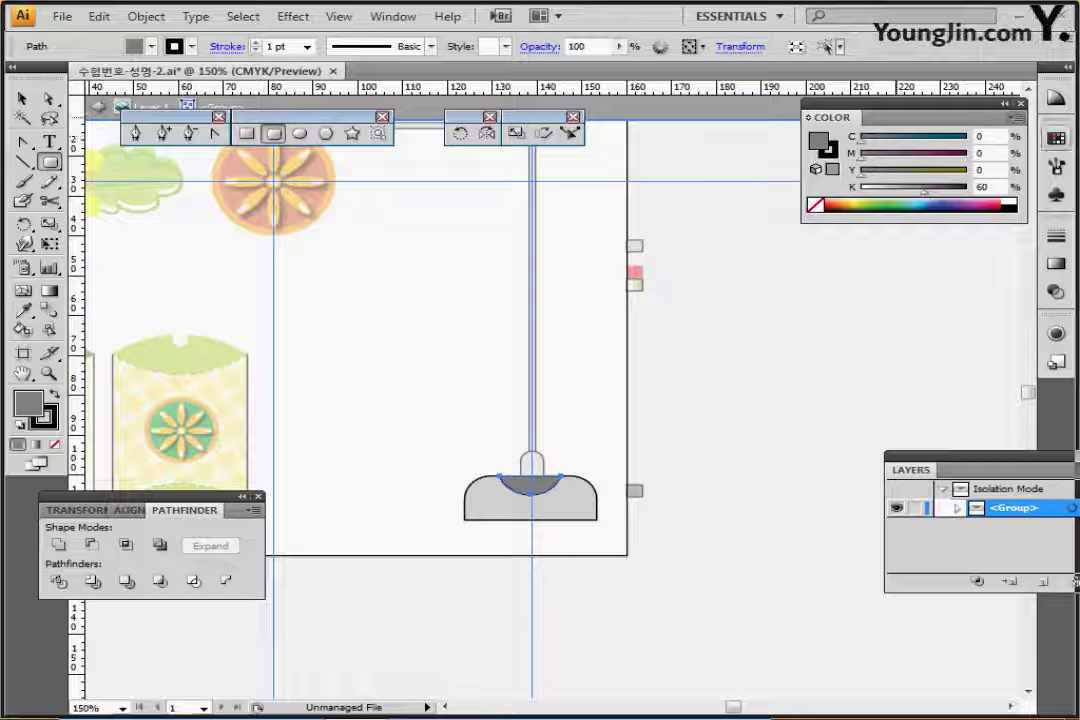
key(Escape)
key(ctrl+shift+a)
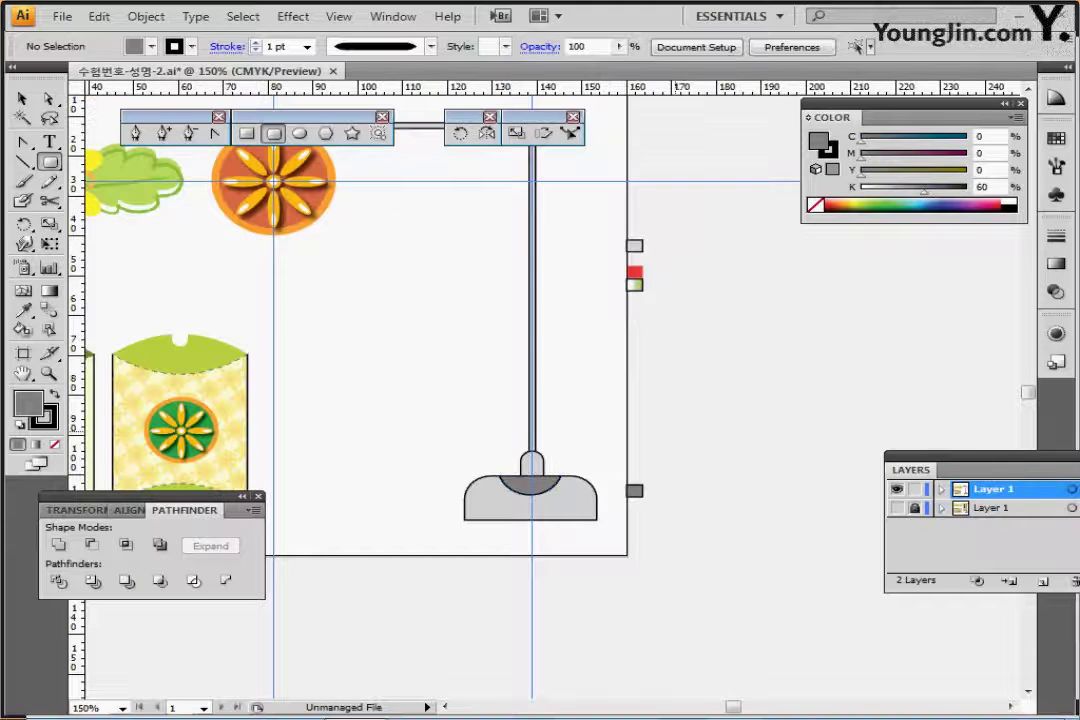
Centre-align the stand's cap, pole, connector and base horizontally, leaving out the top bar
key(ctrl+minus)
drag(560, 330, 577, 364)
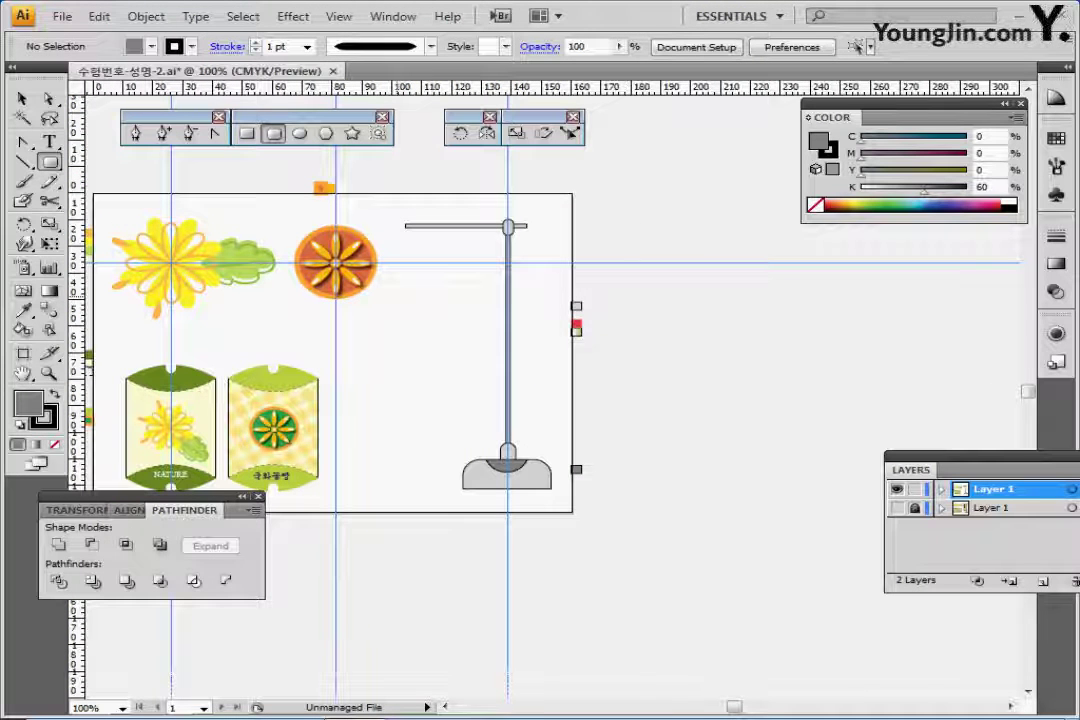
drag(462, 186, 546, 508)
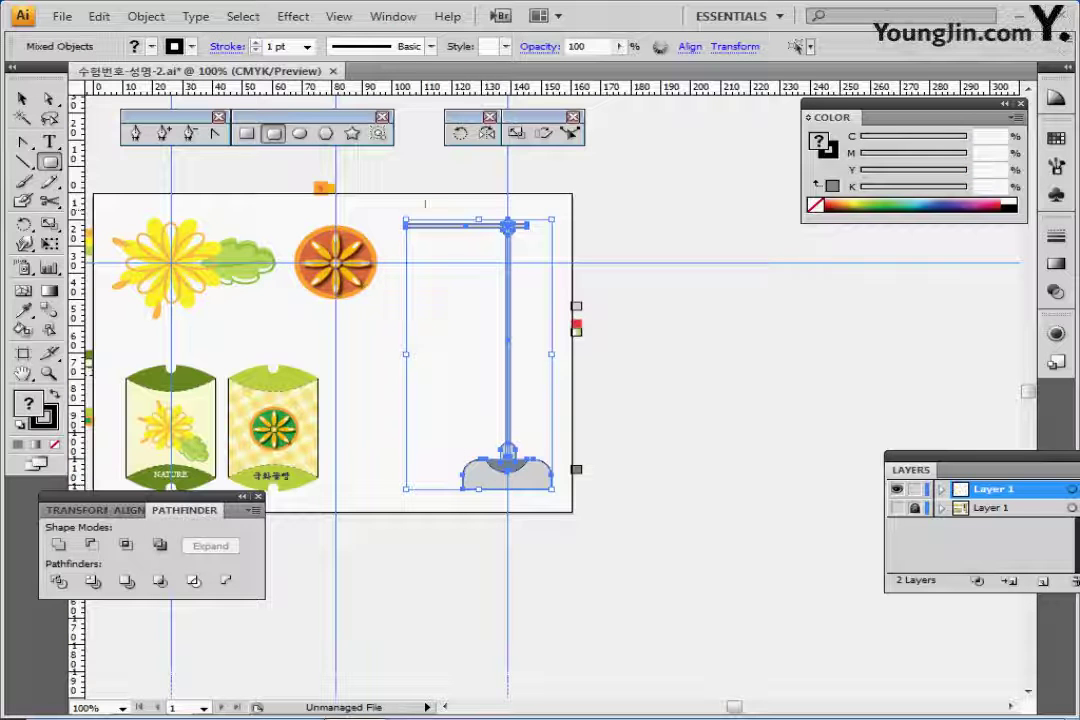
ctrl+shift+click(427, 226)
key(a)
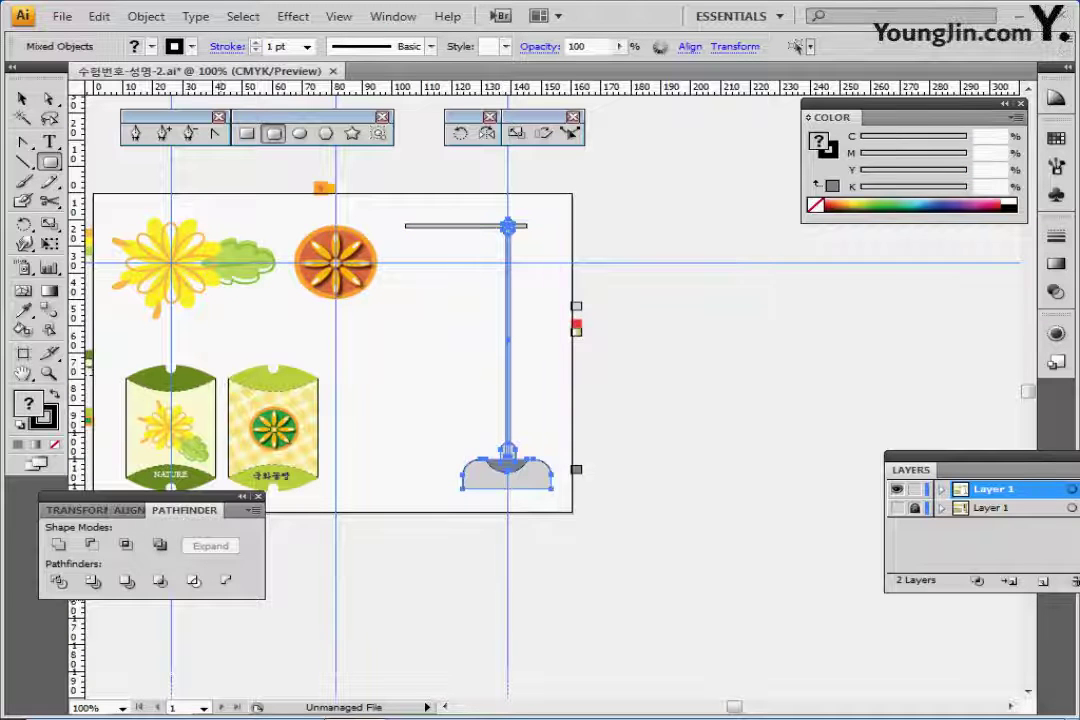
click(130, 510)
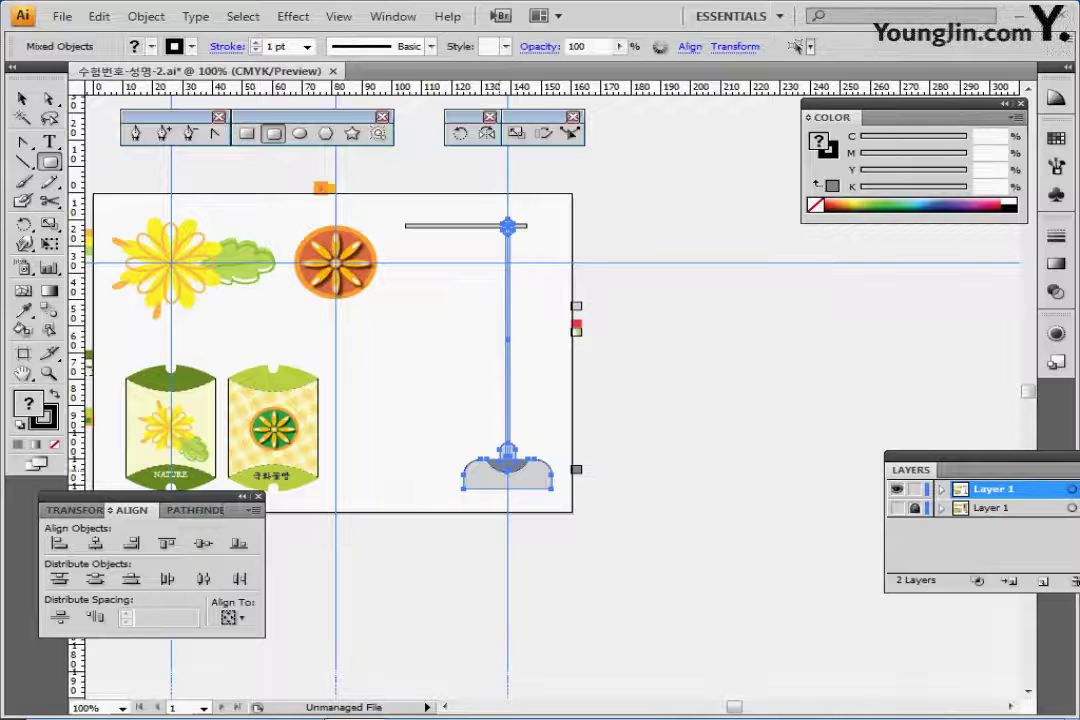
key(ctrl+plus)
drag(543, 400, 635, 445)
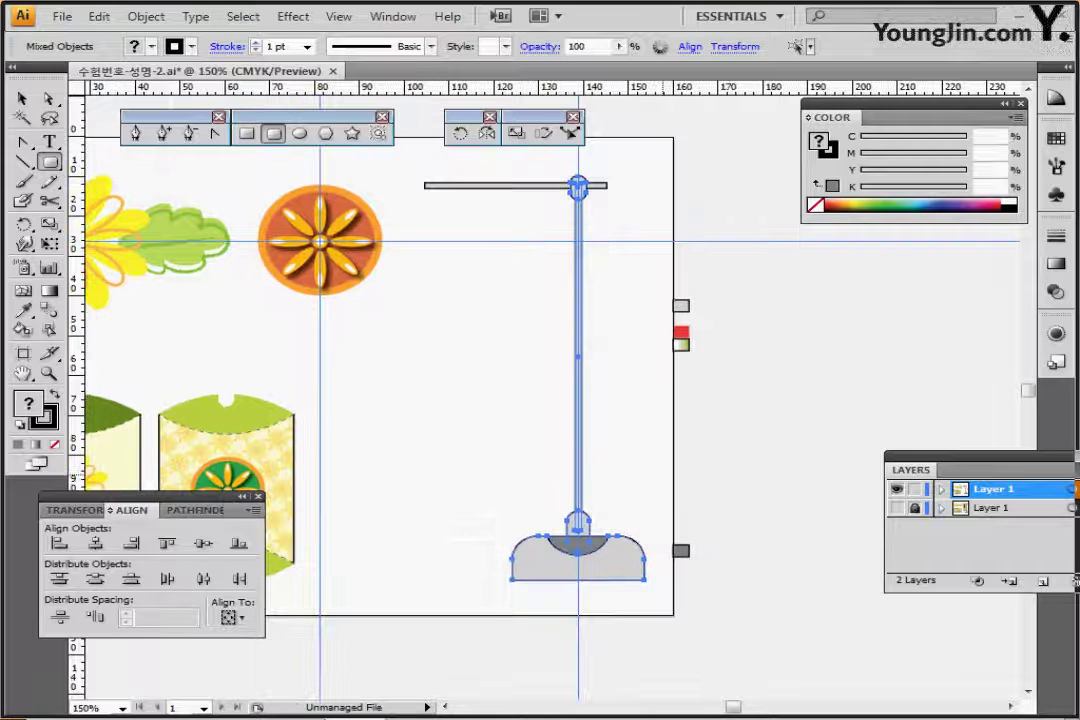
key(ctrl+shift+a)
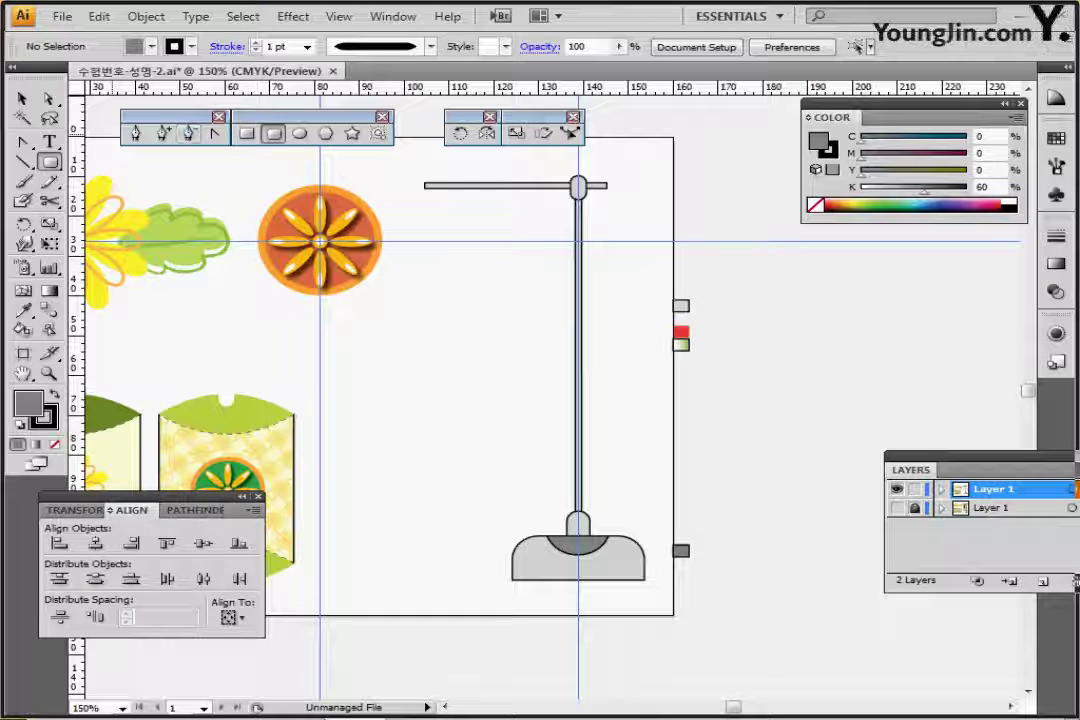
Create a 25 mm by 75 mm rectangle with the default white fill and black stroke beneath the stand's top bar
key(m)
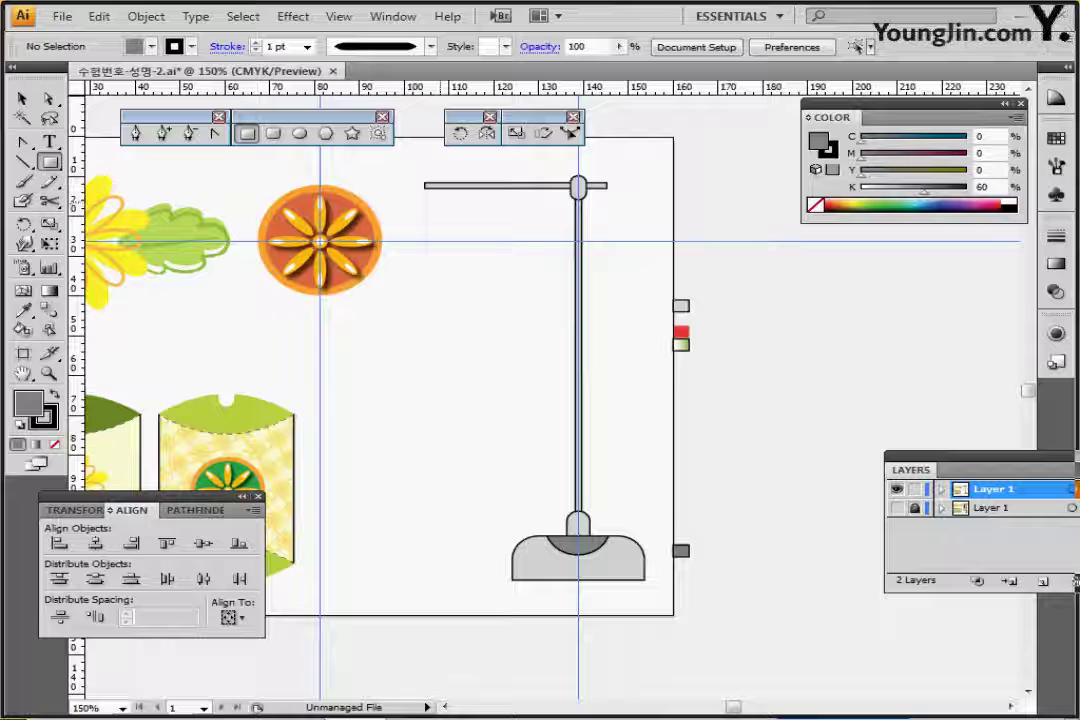
key(d)
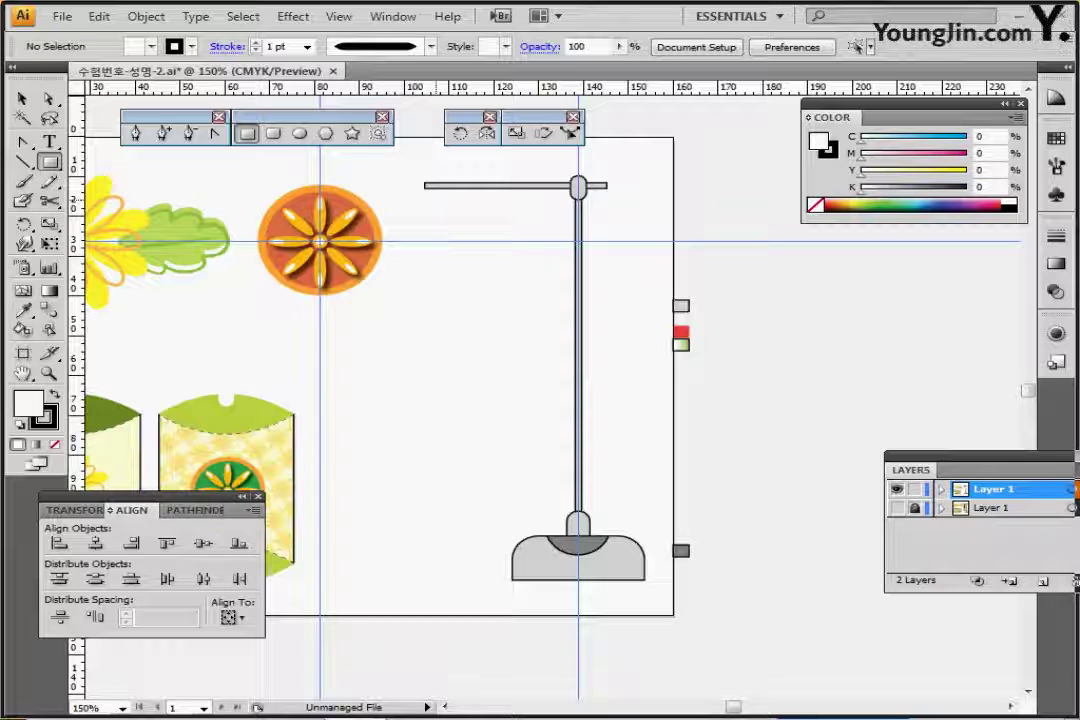
click(436, 200)
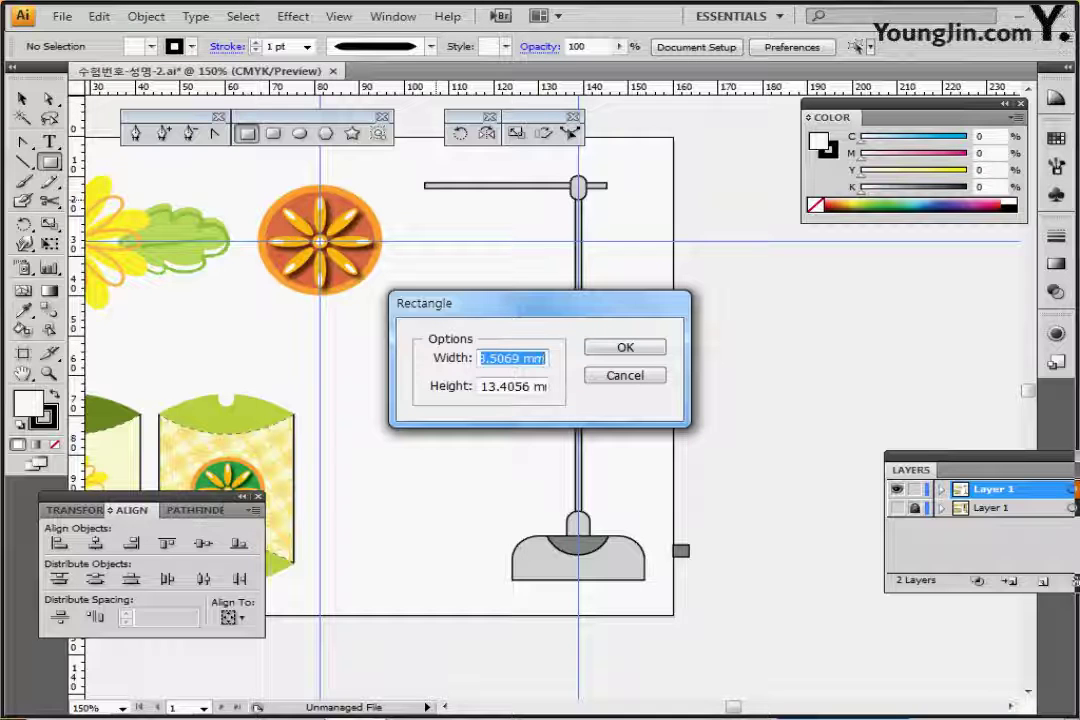
text(25)
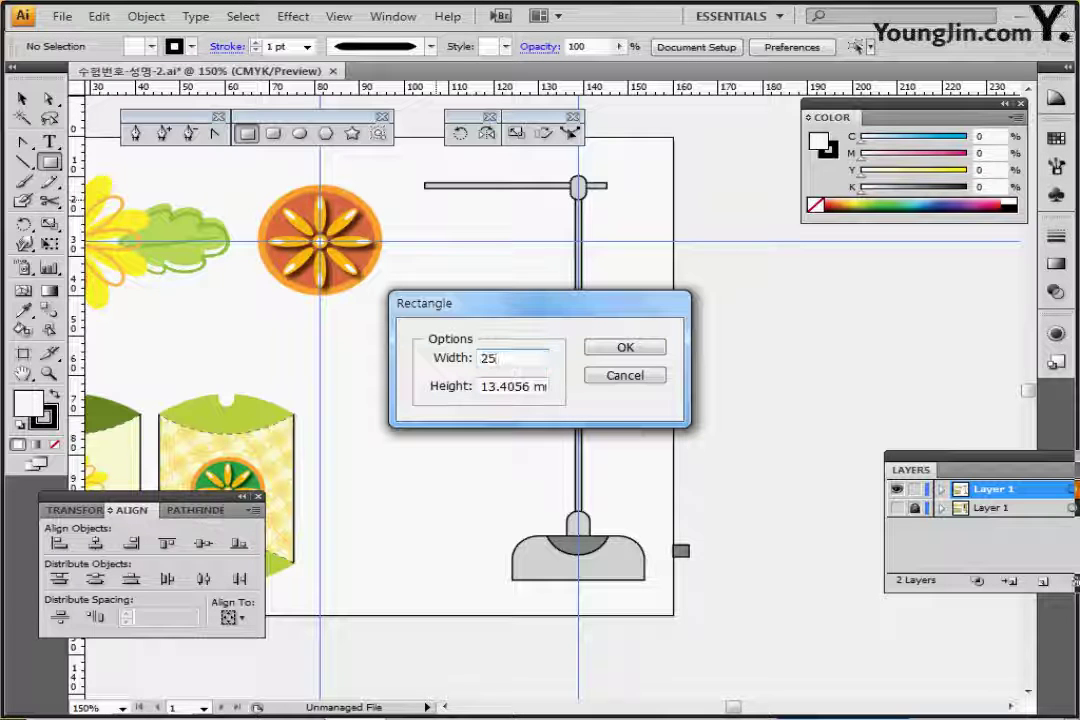
key(Tab)
text(75)
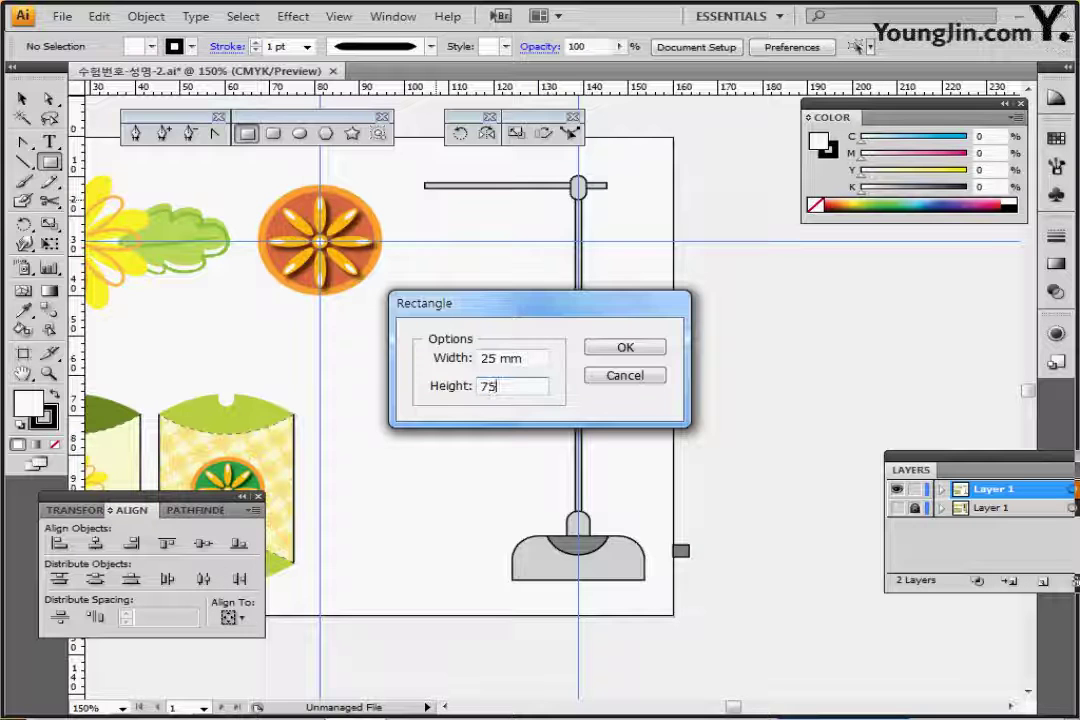
key(Return)
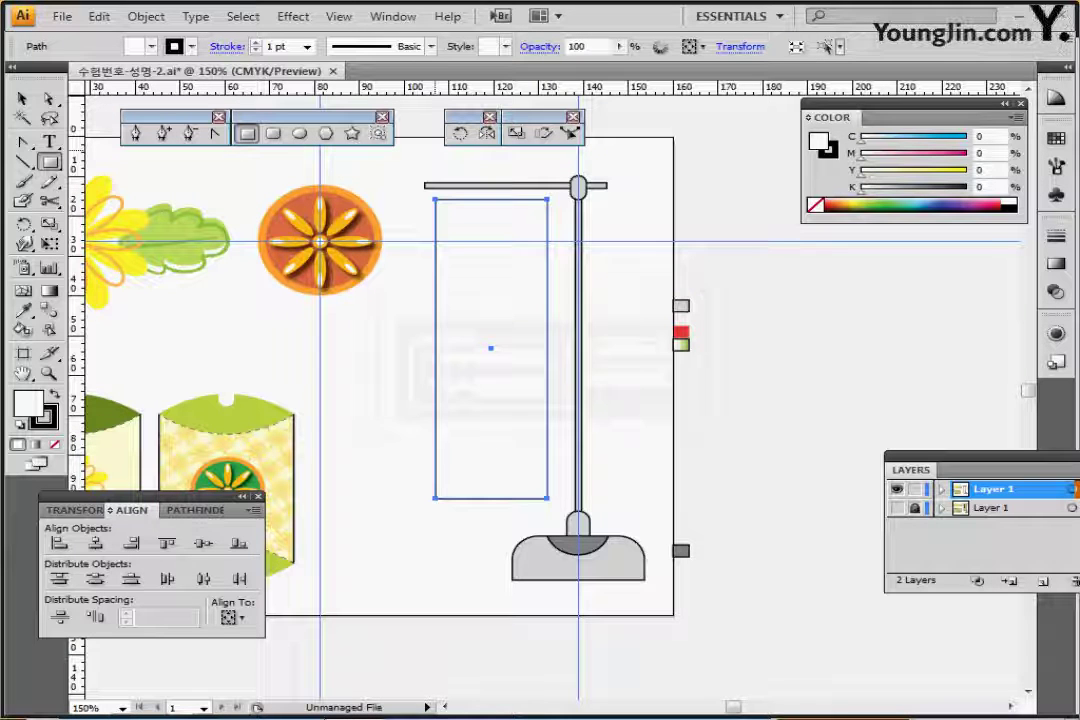
Move the banner rectangle slightly to match the reference outline in Outline view, and return to Preview
key(ctrl+y)
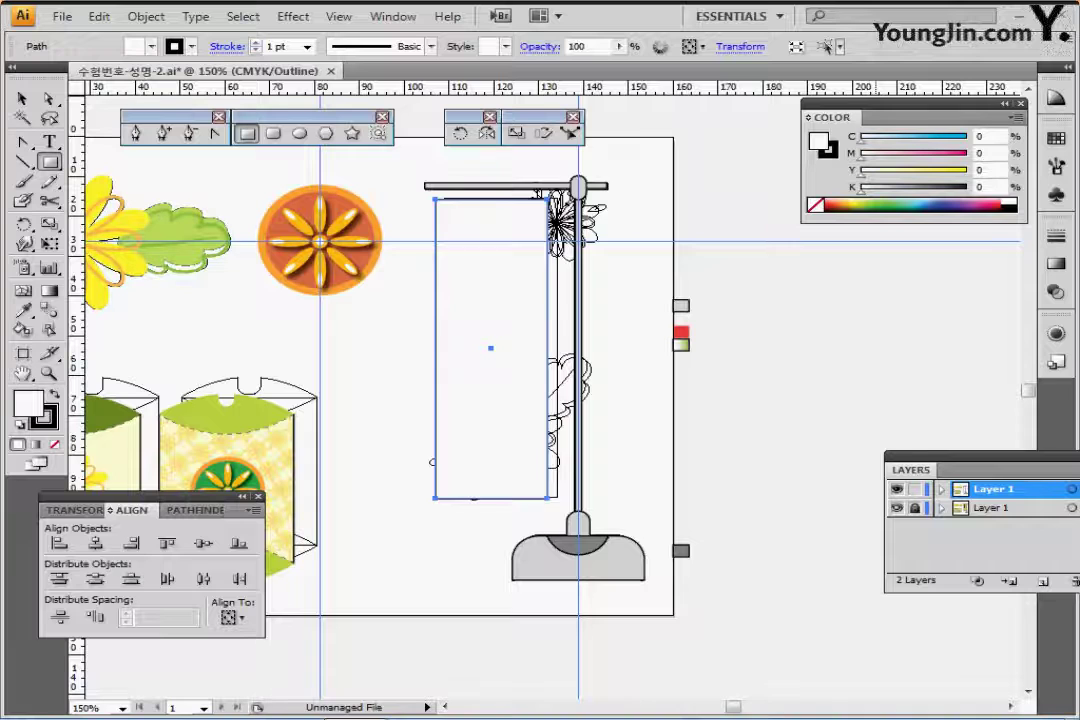
drag(491, 349, 500, 346)
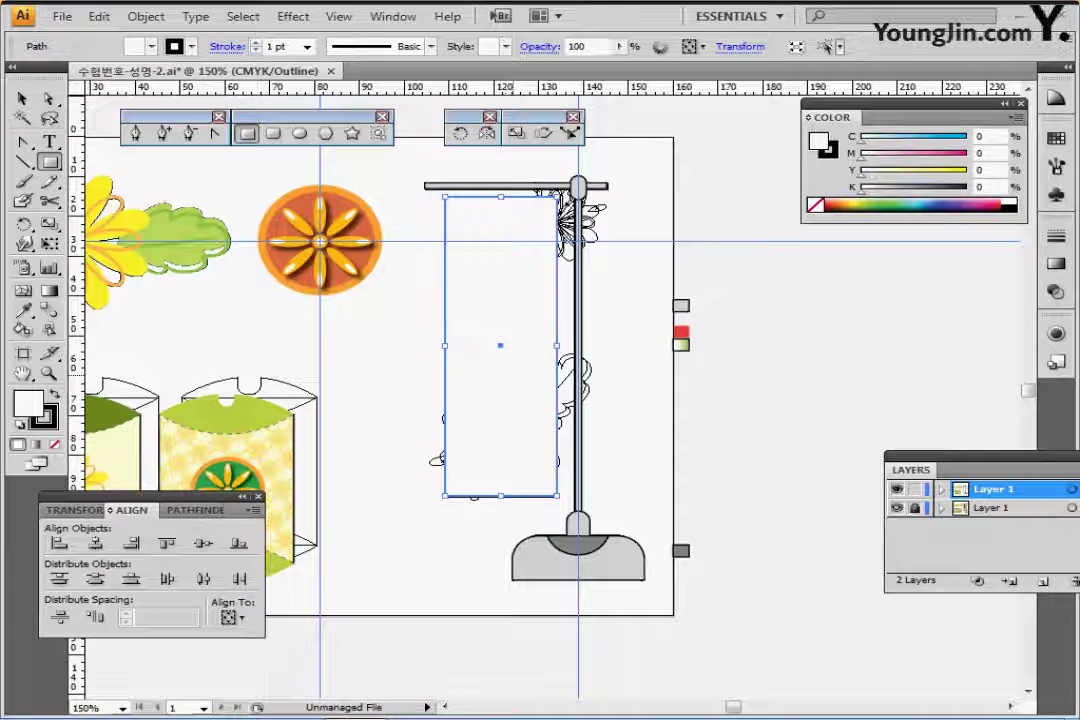
key(ctrl+y)
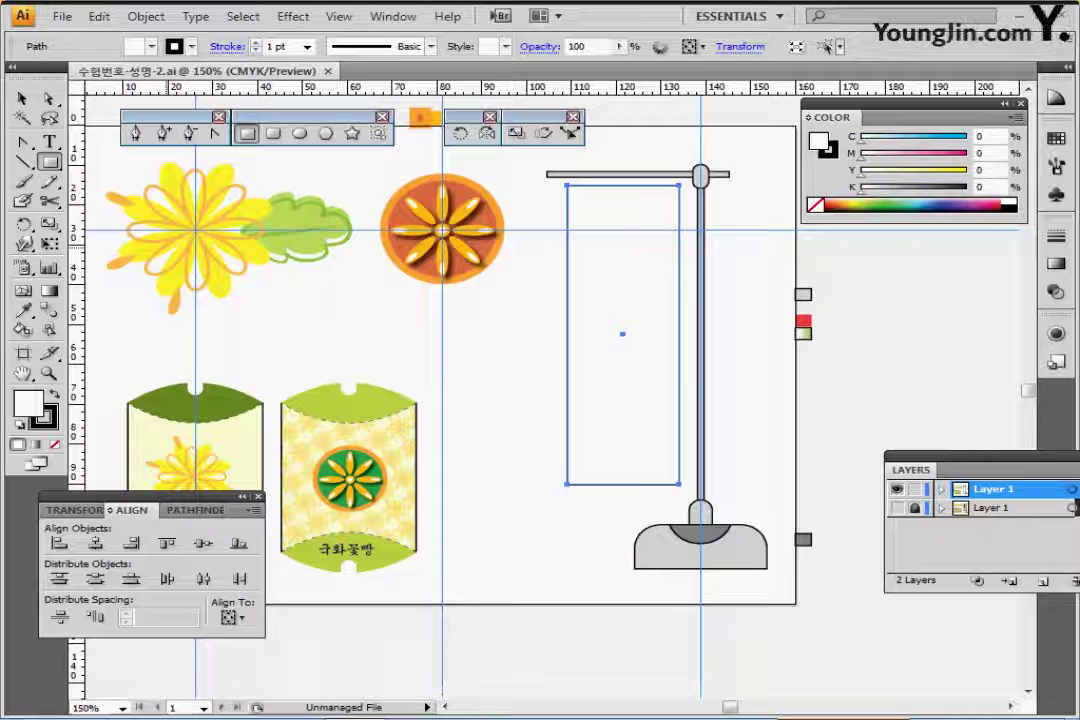
Copy the yellow flower with its leaf and place the copy over the banner rectangle's lower left side
click(21, 98)
drag(119, 155, 316, 310)
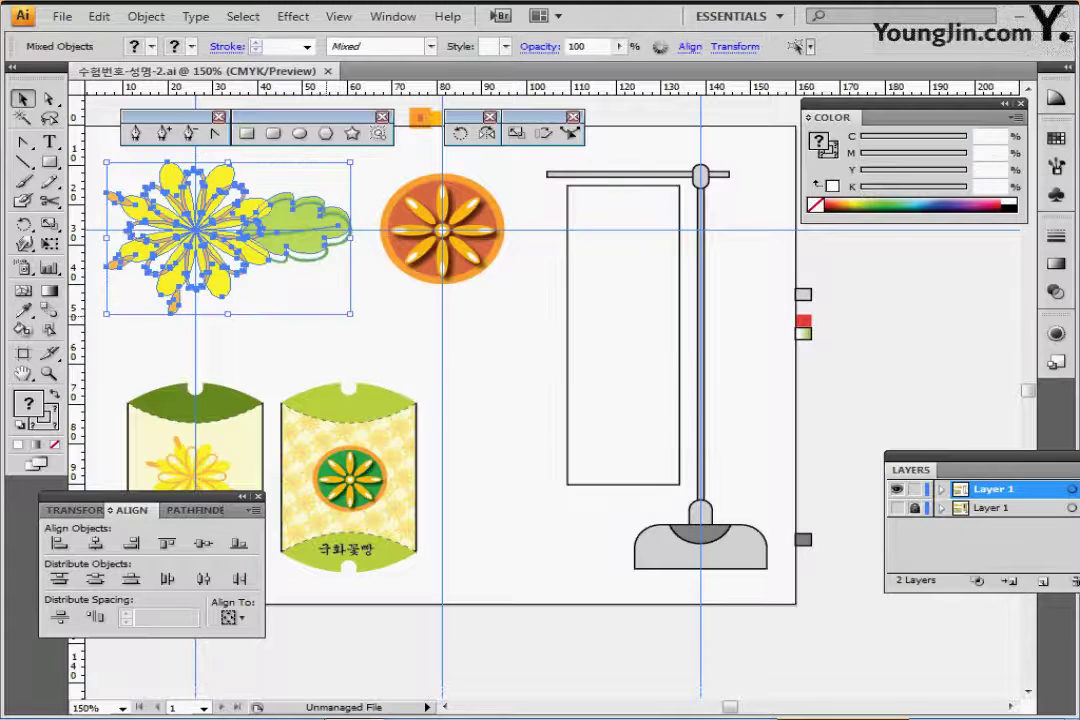
key(ctrl+shift+b)
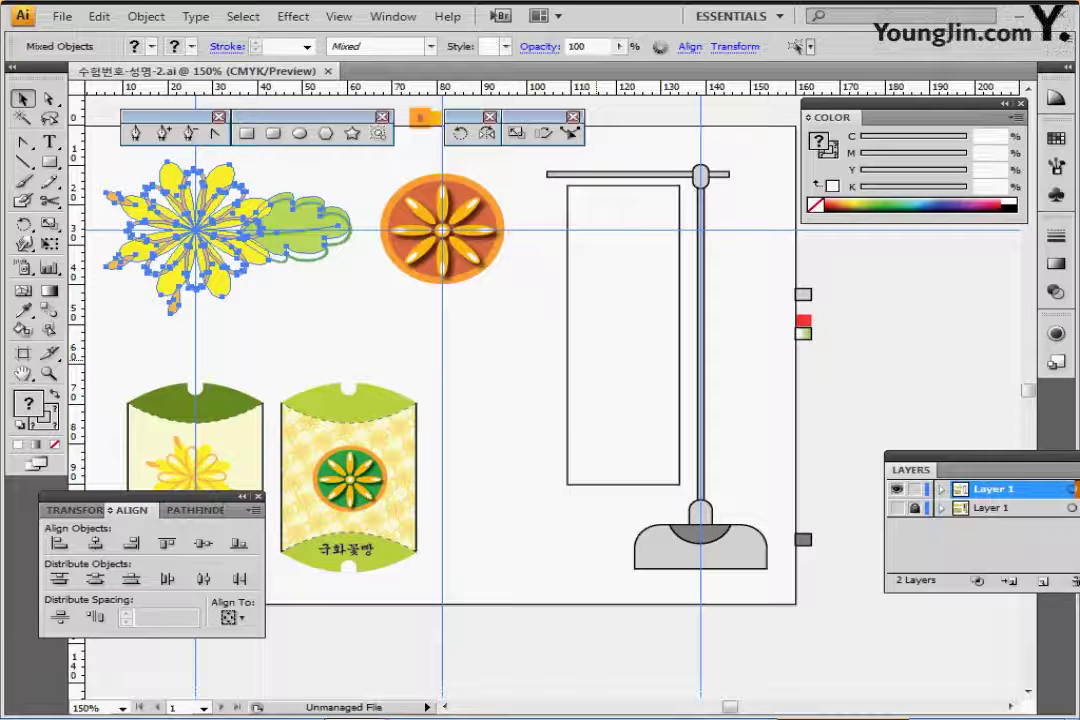
key(ctrl+v)
drag(552, 397, 400, 373)
scroll(550, 390, up, 1)
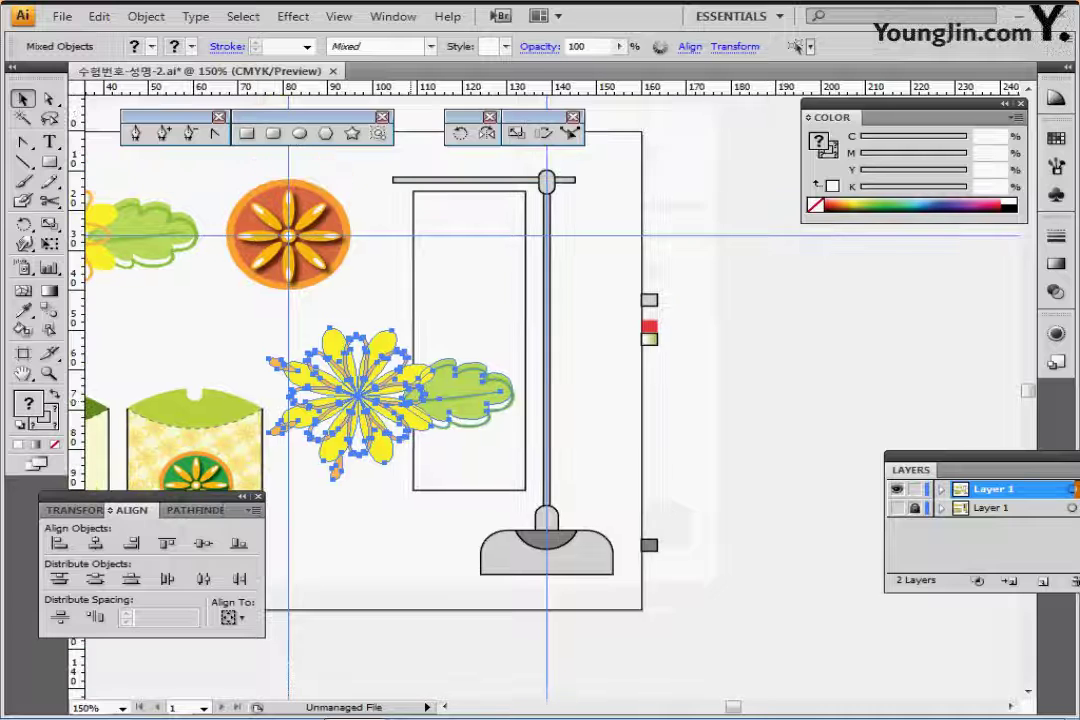
key(ctrl+shift+b)
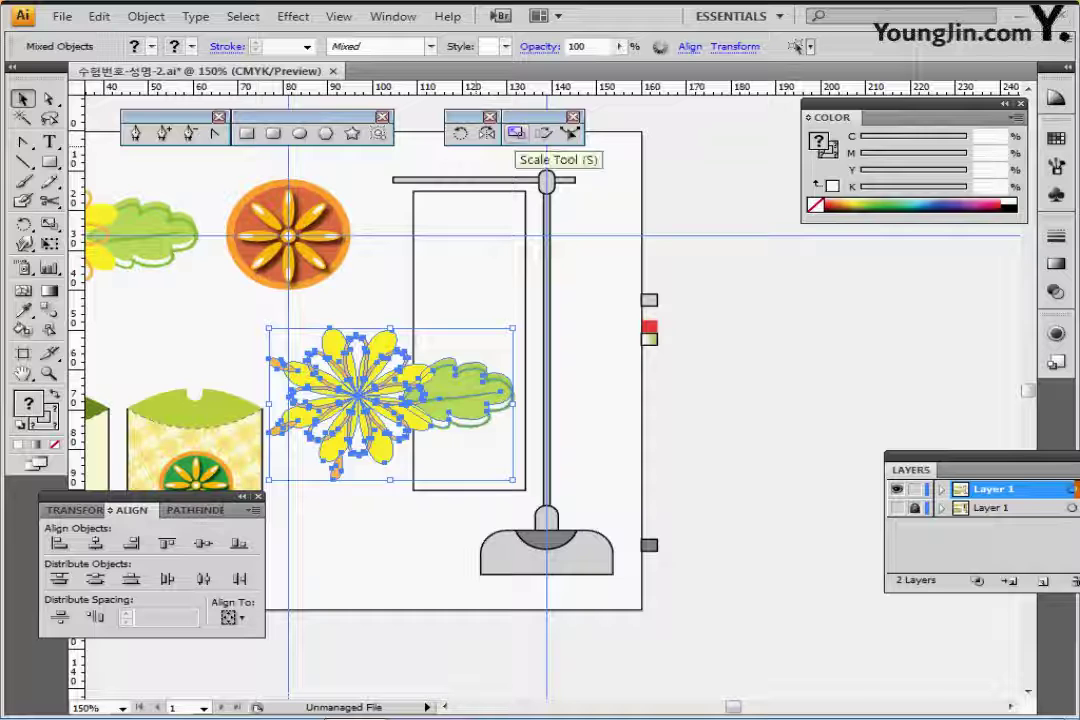
Scale the copied flower and leaf uniformly to 80%, including strokes and effects
double_click(516, 134)
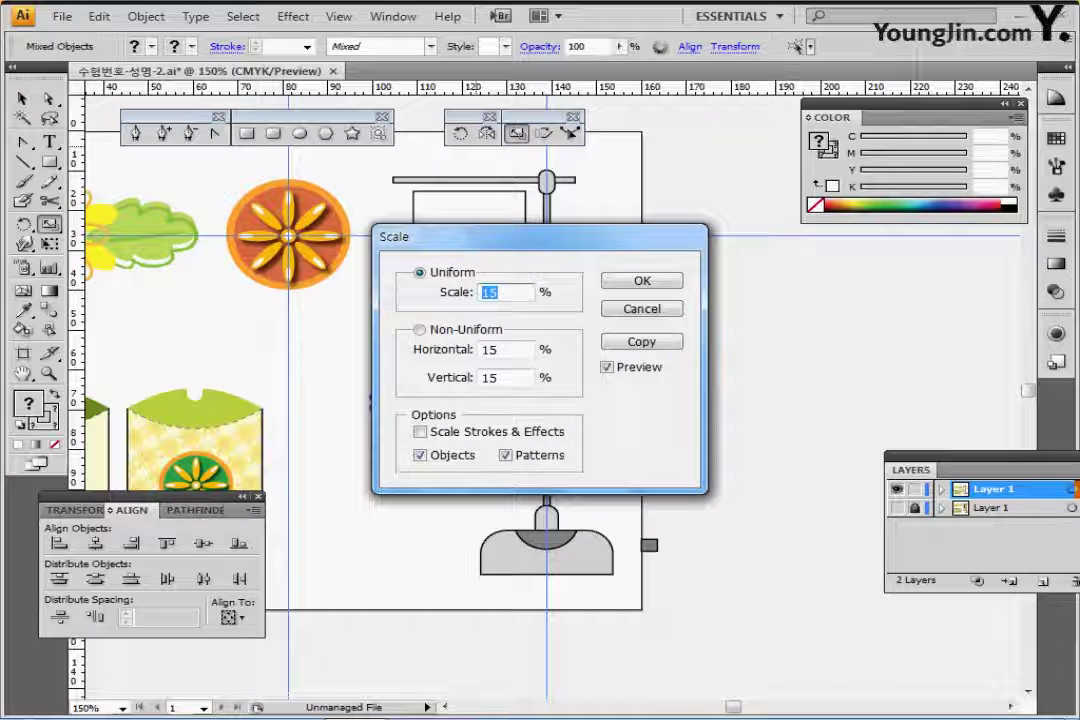
text(80)
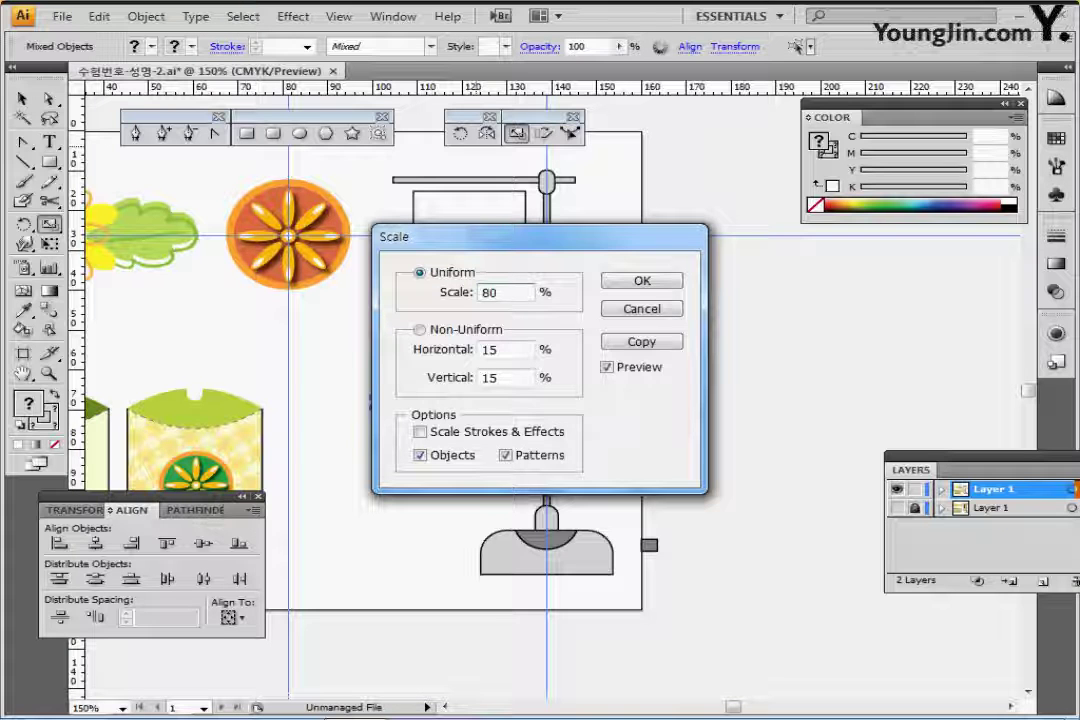
click(420, 432)
drag(500, 237, 648, 233)
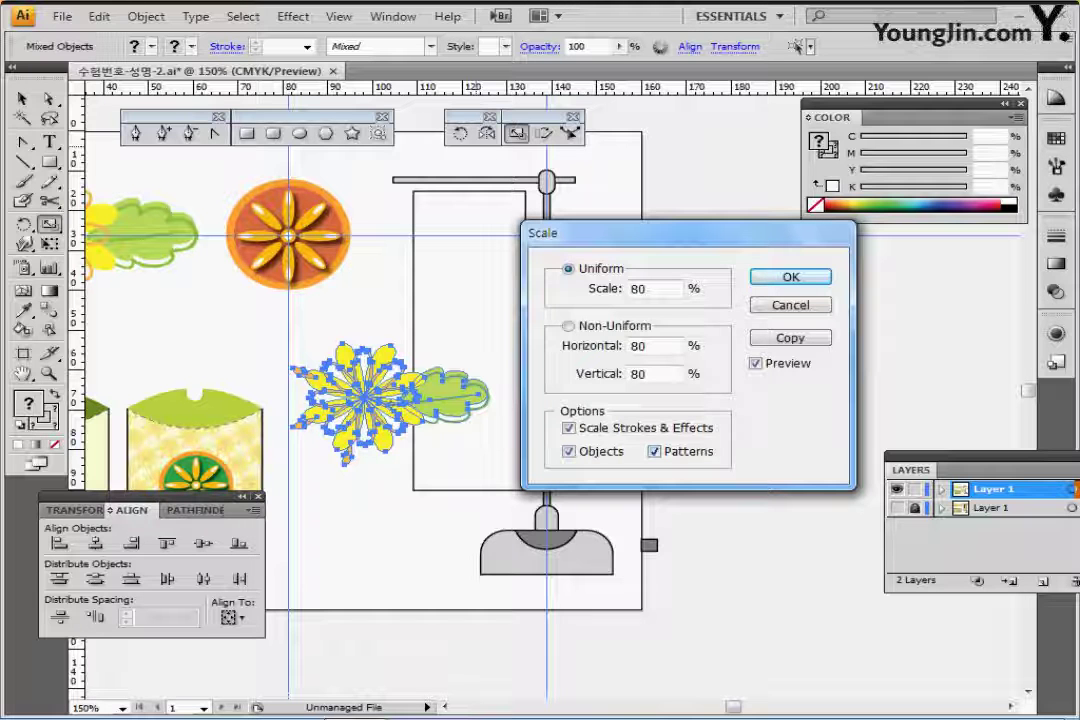
key(Return)
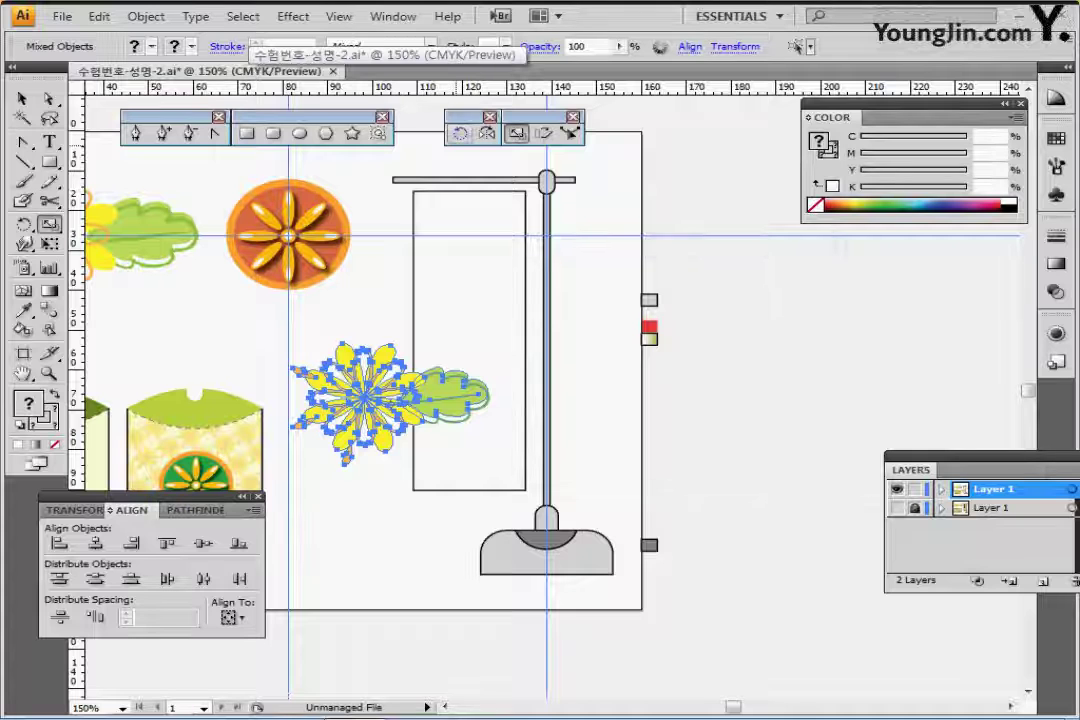
Rotate the copied flower and leaf by 45° and move them onto the lower part of the banner rectangle
key(r)
key(Return)
text(45)
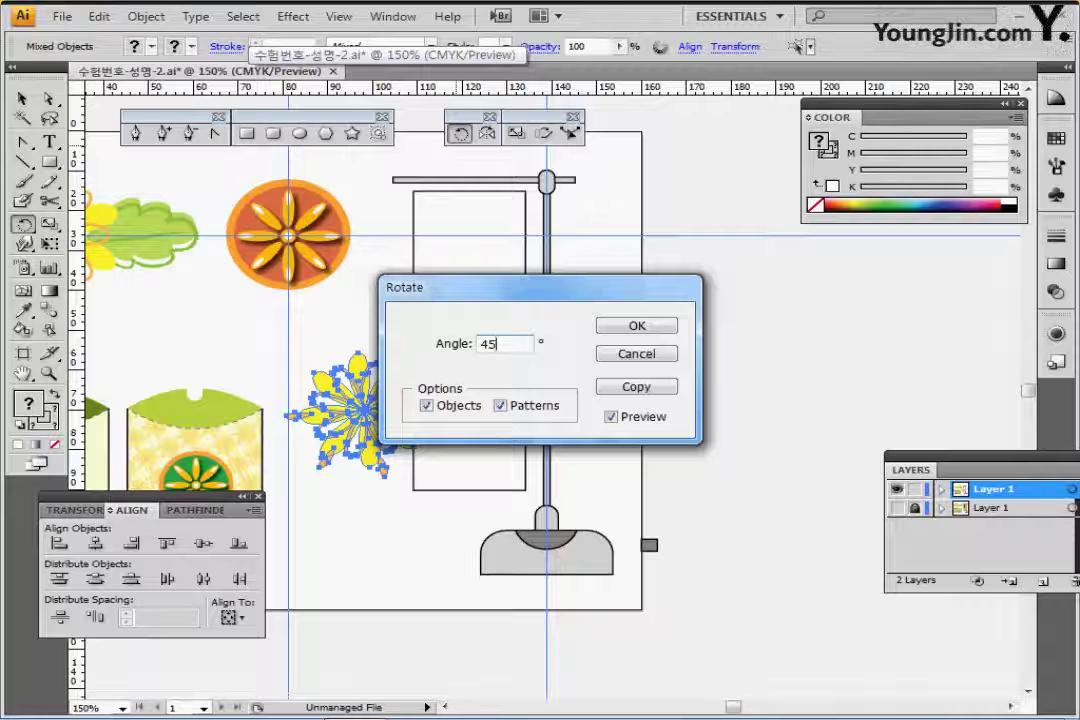
key(Return)
drag(331, 384, 426, 406)
drag(541, 380, 545, 378)
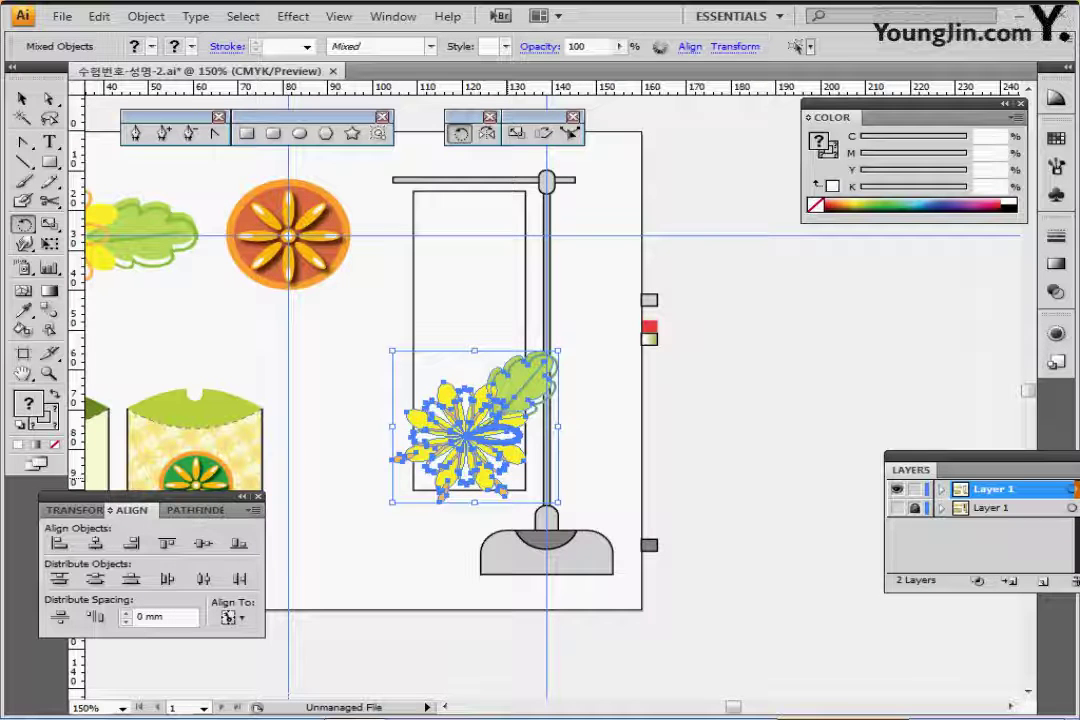
Recolour the three small orange outer petals of the banner flower with the red sampled from the swatch beside the artboard
key(ctrl+shift+a)
ctrl+click(403, 457)
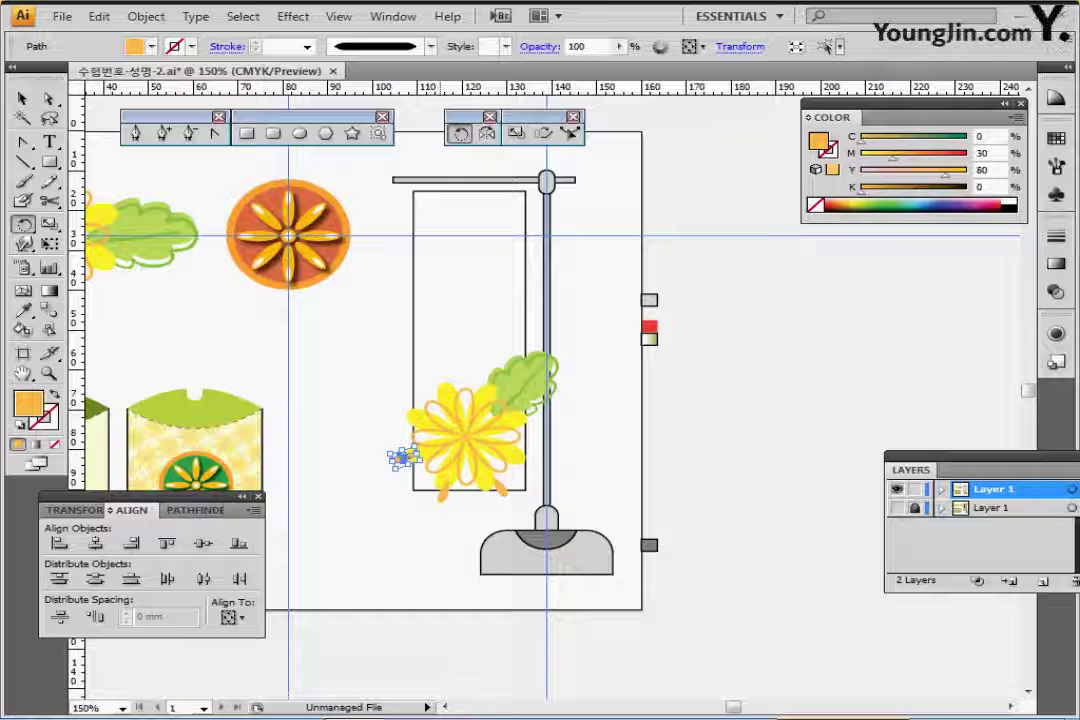
ctrl+shift+click(444, 492)
ctrl+shift+click(501, 489)
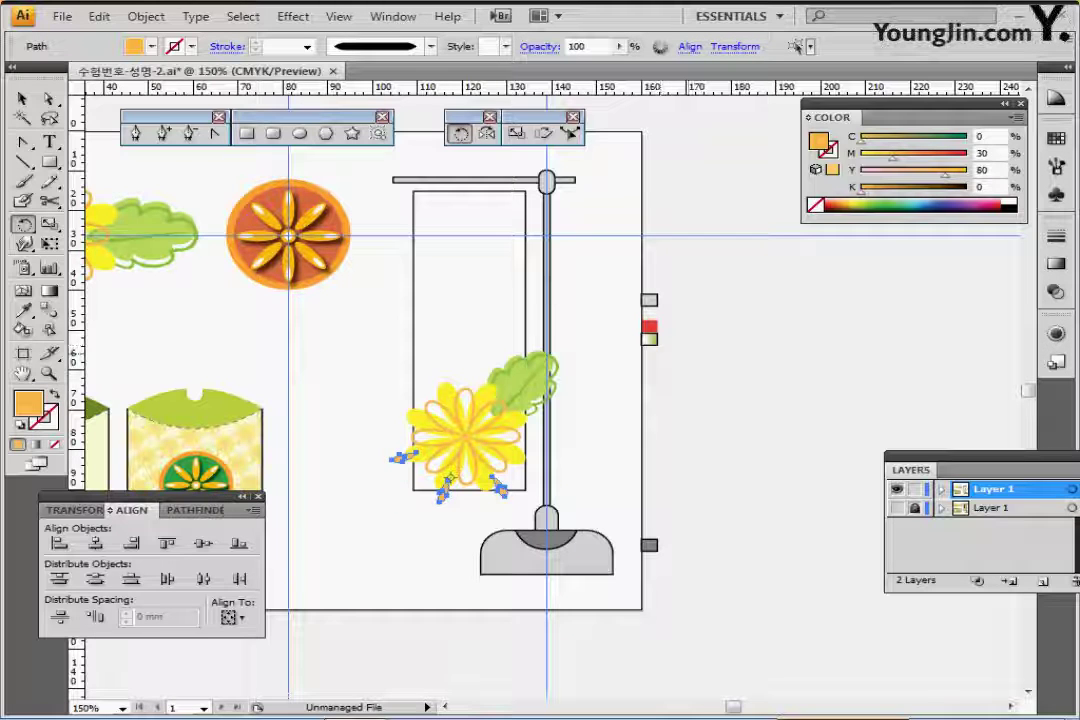
key(i)
click(649, 327)
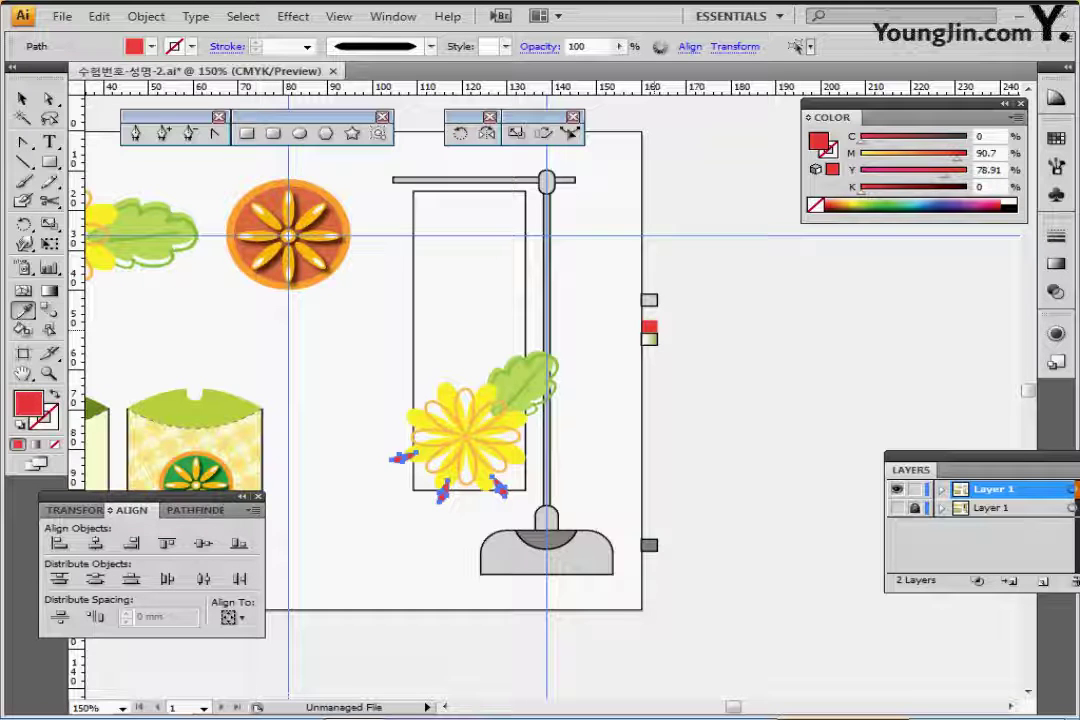
ctrl+click(717, 482)
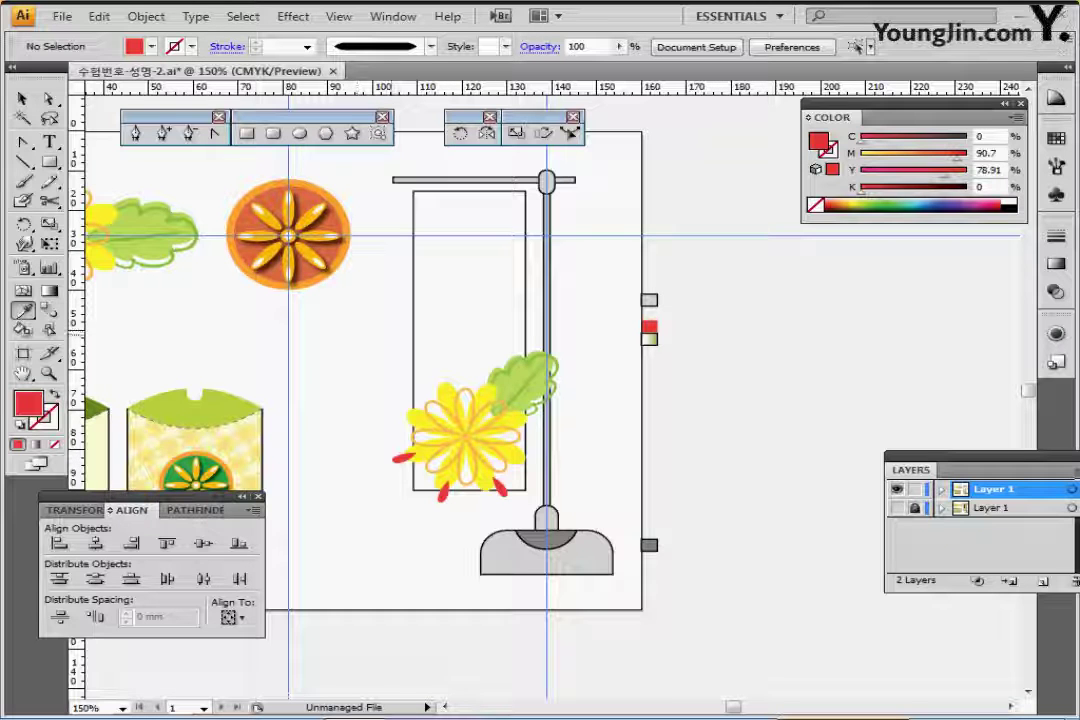
Make a copy of the banner's flower and leaf rotated by 180°, leaving out the banner rectangle
drag(353, 371, 519, 512)
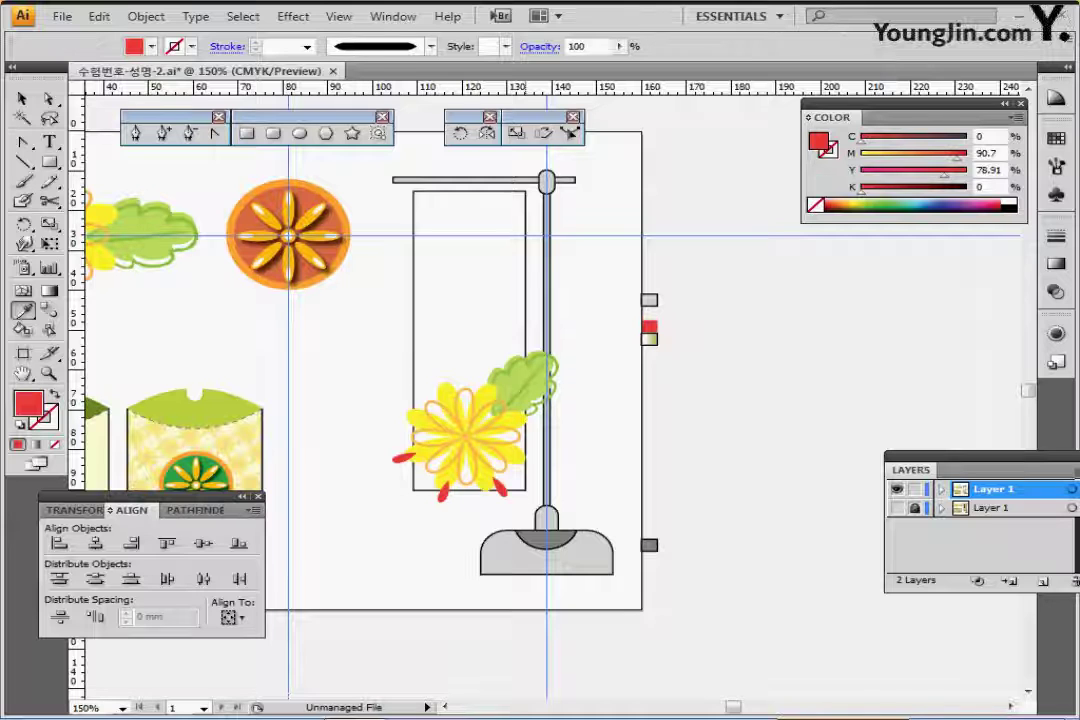
ctrl+shift+click(413, 277)
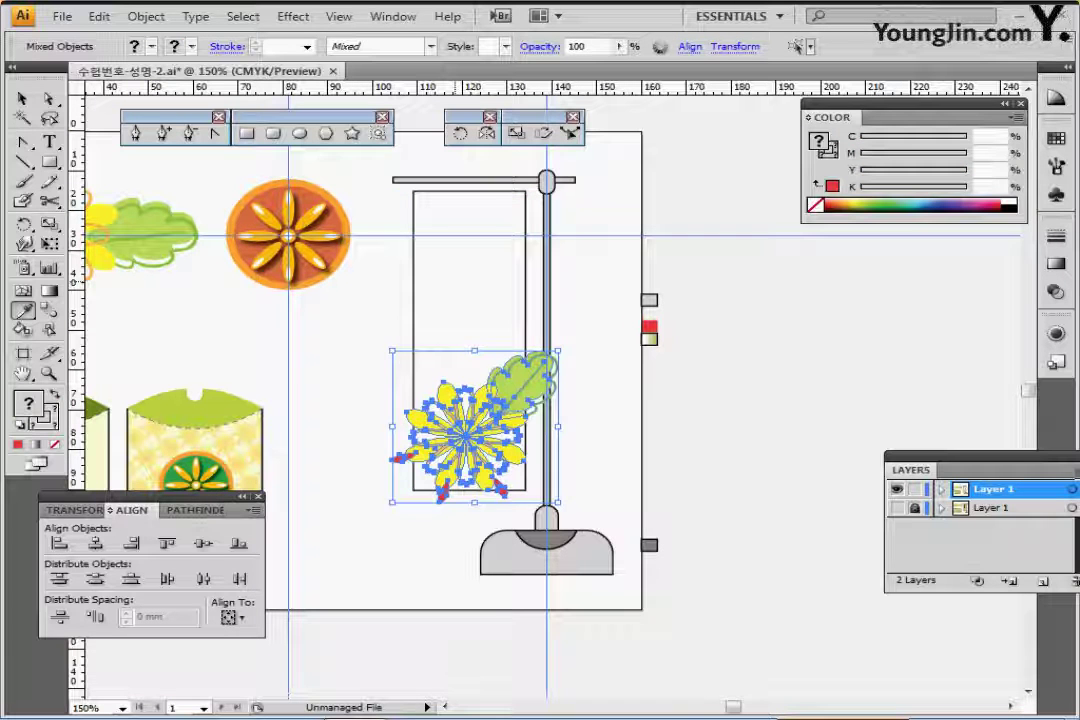
key(a)
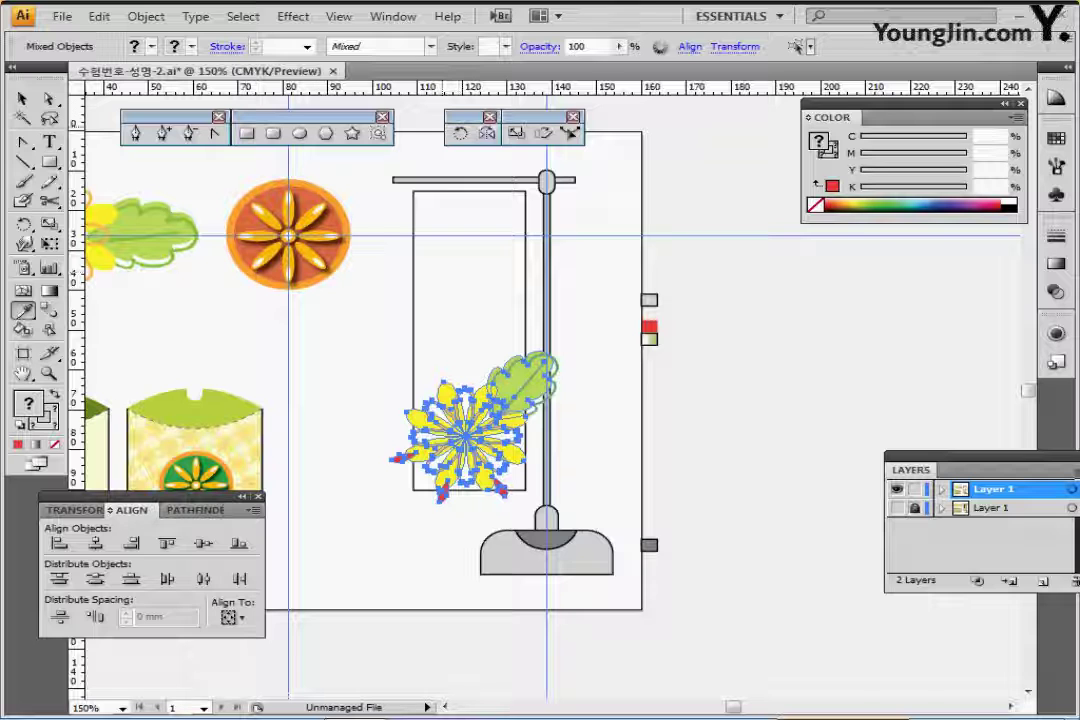
double_click(460, 133)
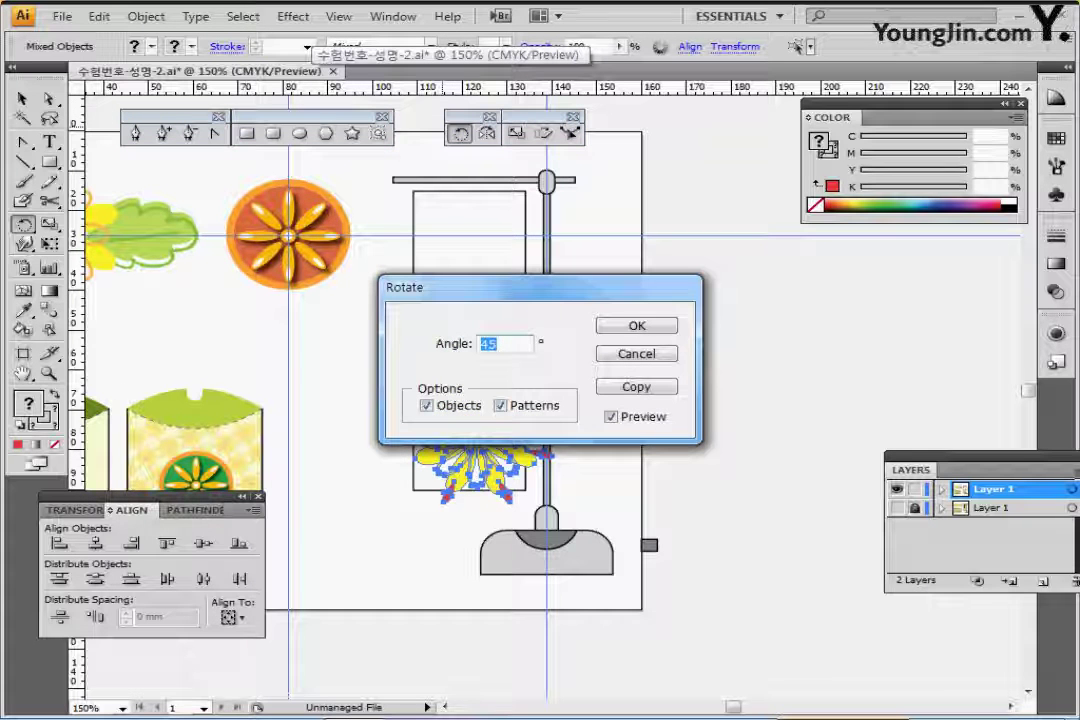
text(180)
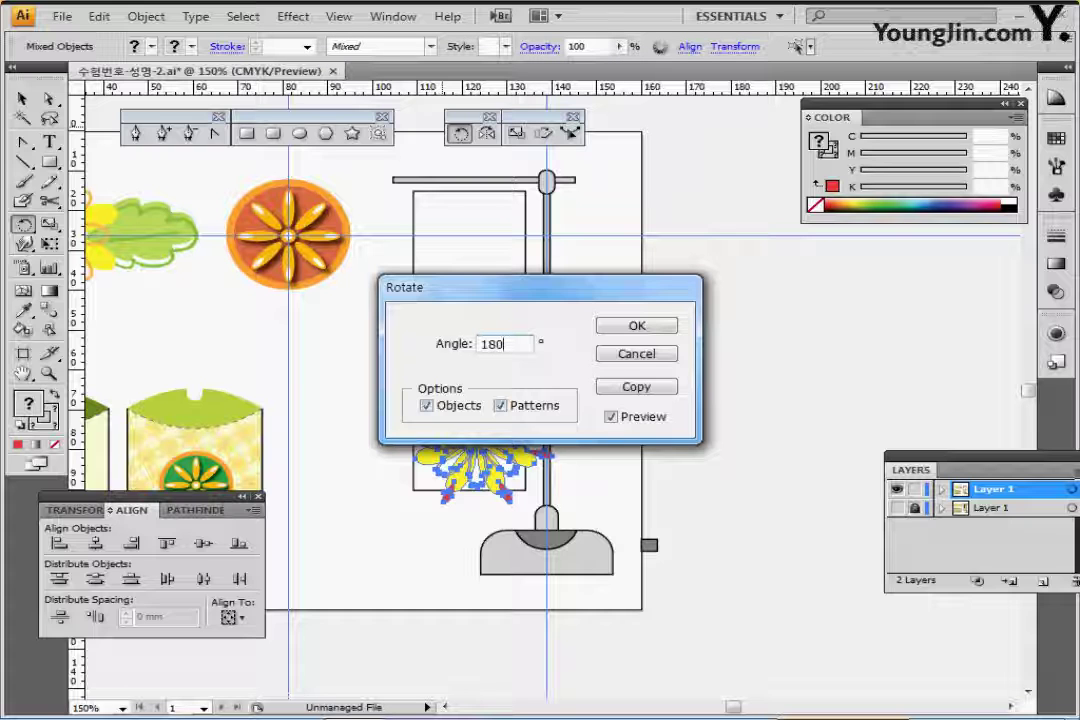
click(636, 386)
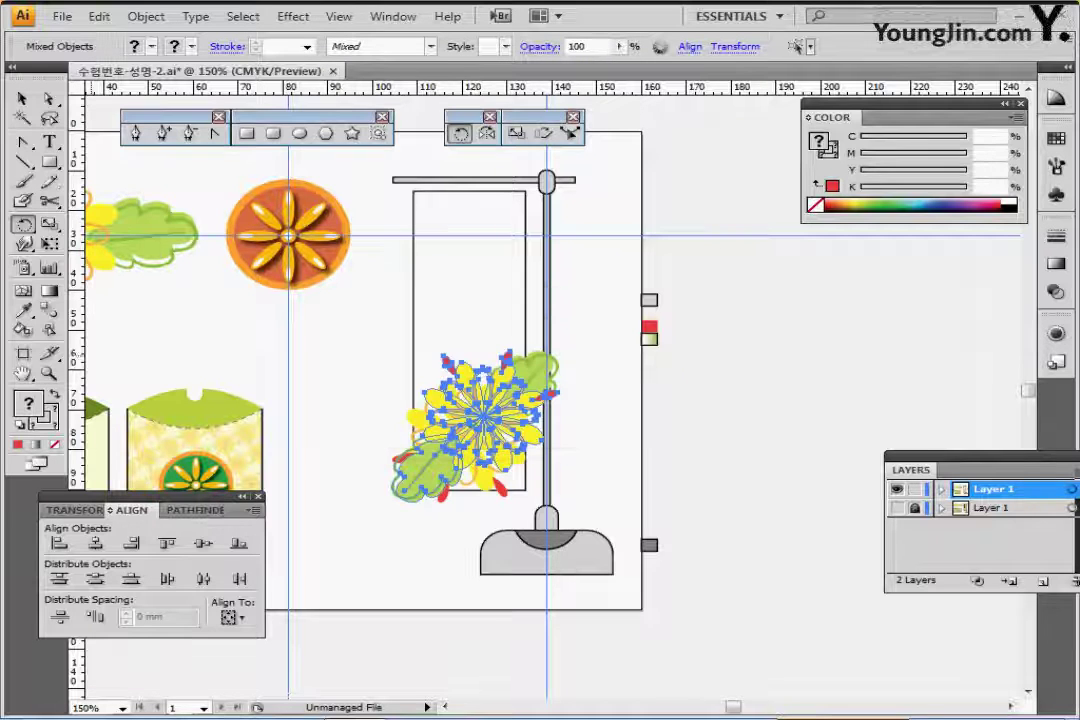
Scale the rotated flower copy uniformly to 70% with strokes and effects, and set its opacity to 60%
key(v)
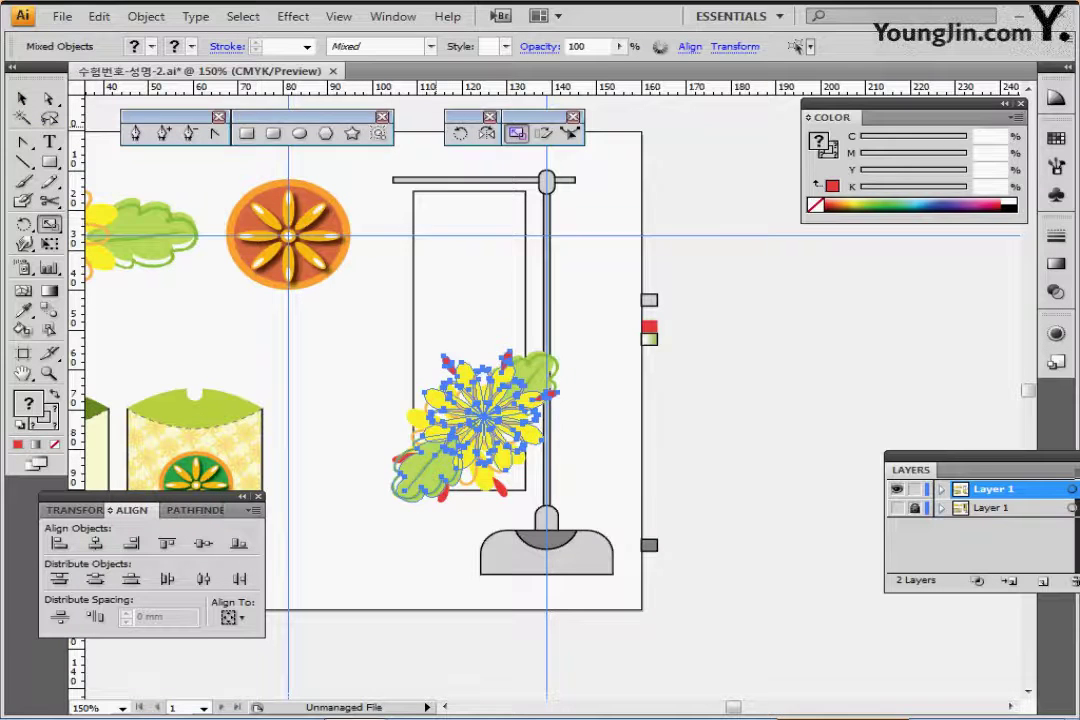
double_click(516, 133)
text(70)
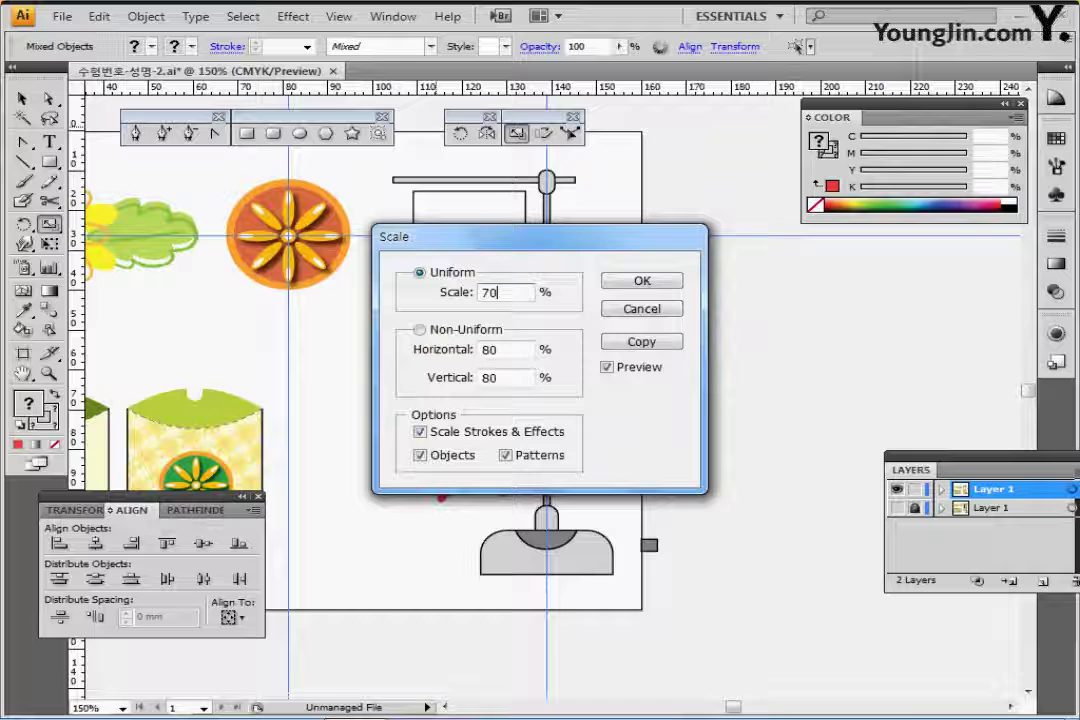
key(Return)
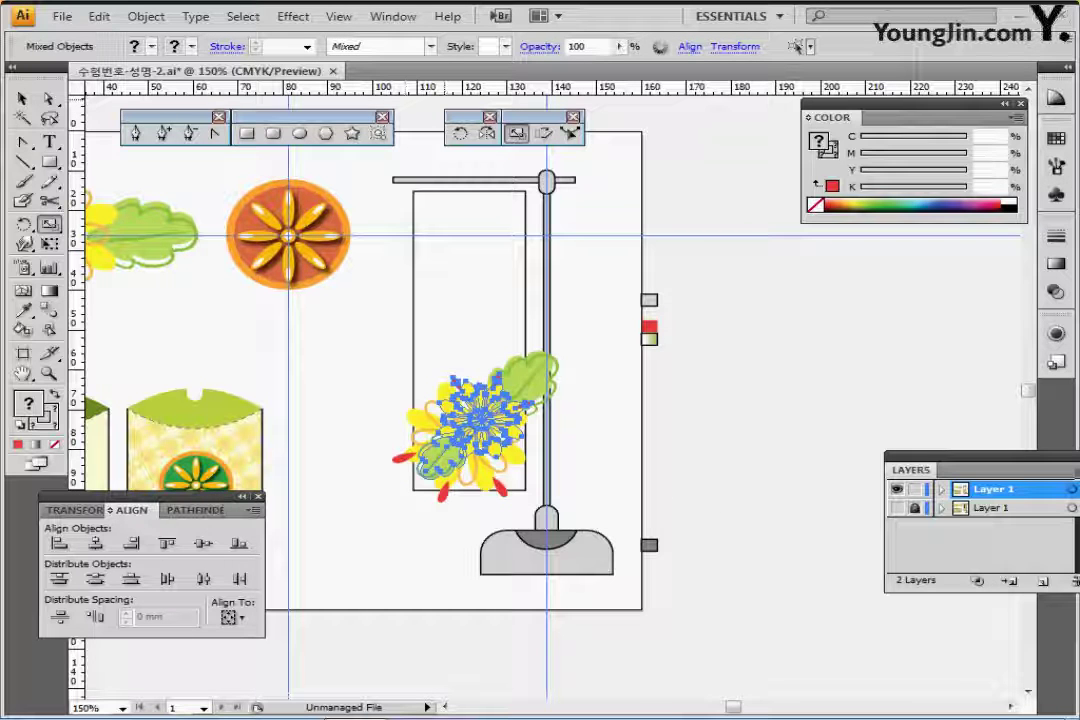
double_click(578, 47)
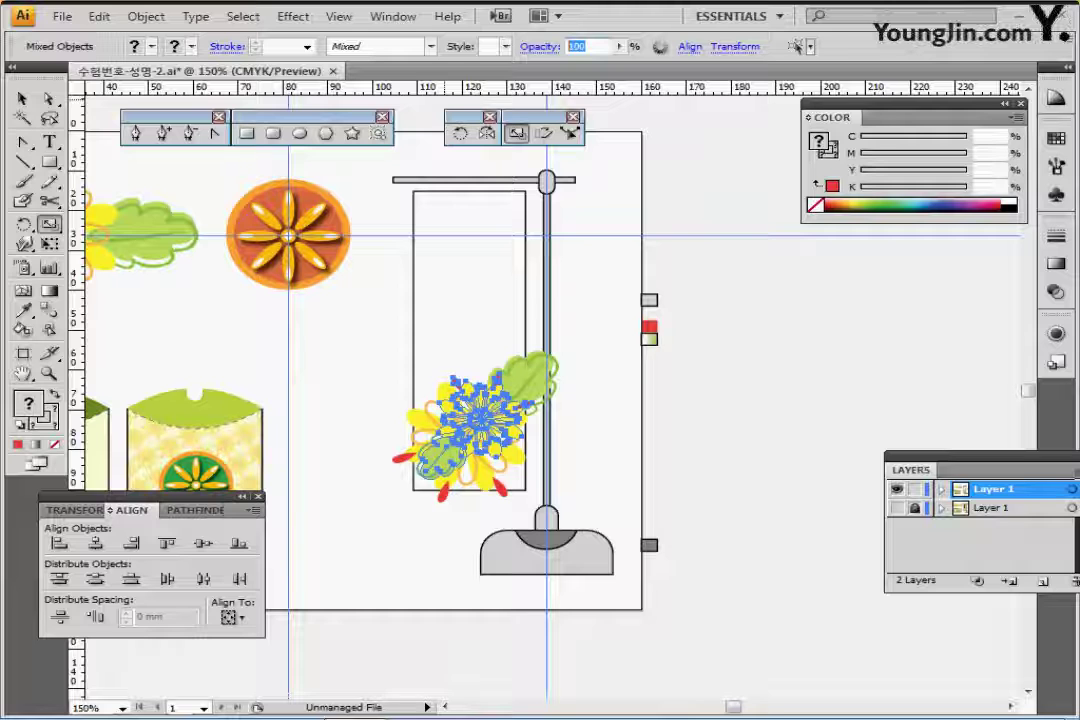
text(60)
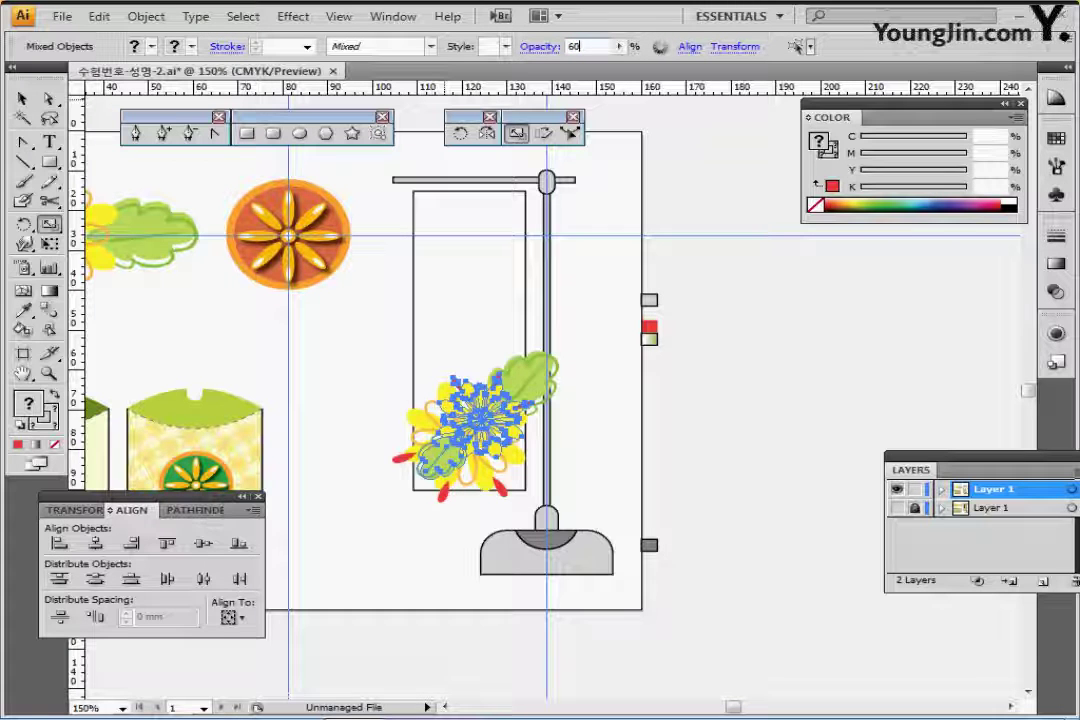
key(Return)
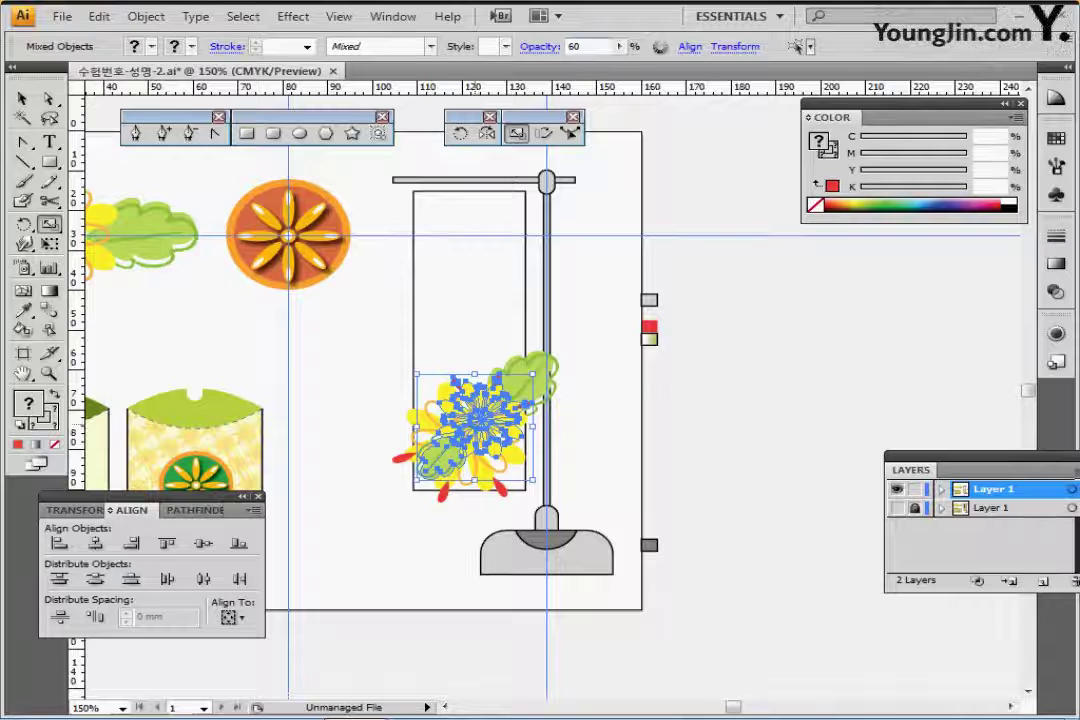
Move the faded flower and leaf copy to the banner's upper part and show the locked reference layer in outline view
drag(480, 418, 503, 211)
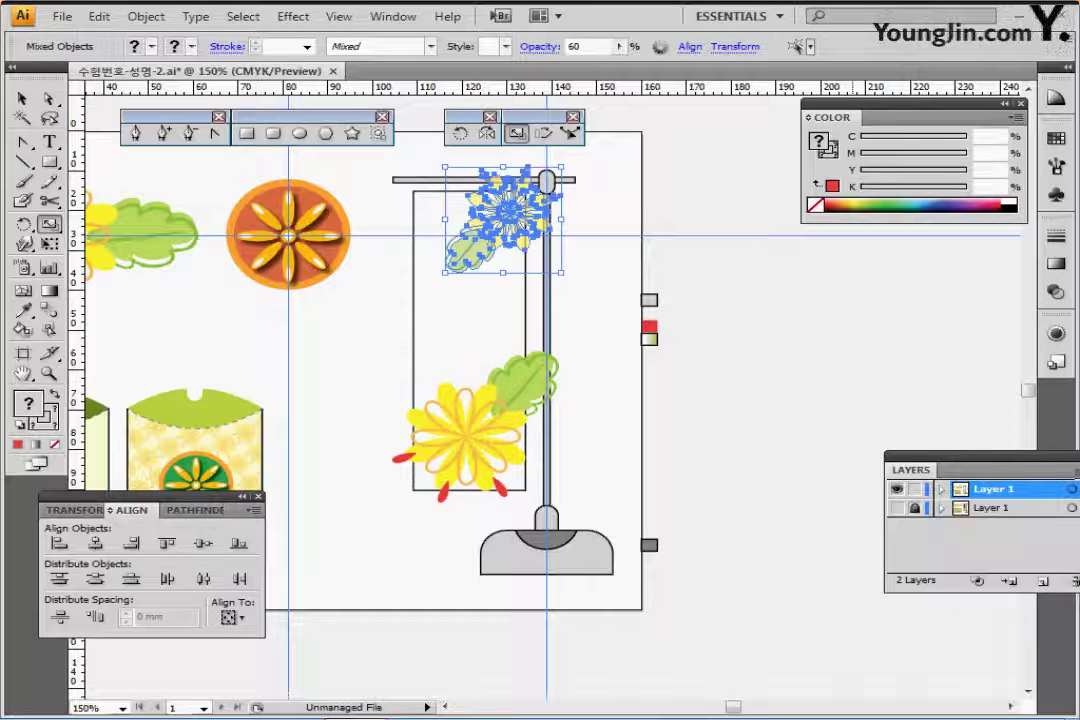
click(897, 508)
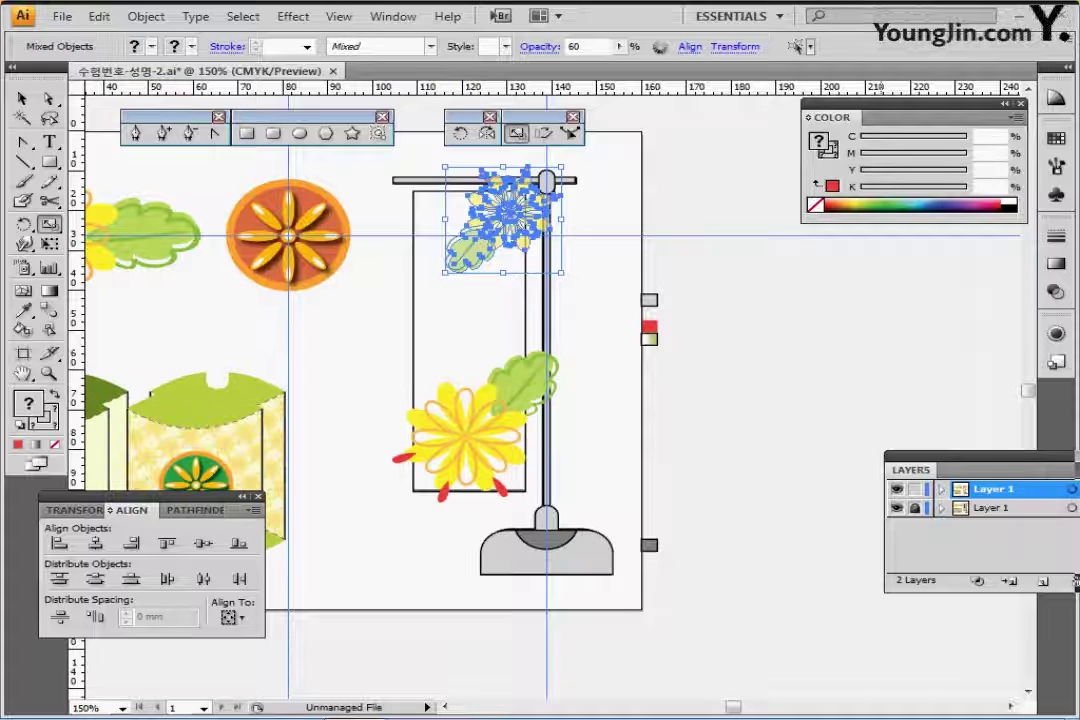
key(ctrl+y)
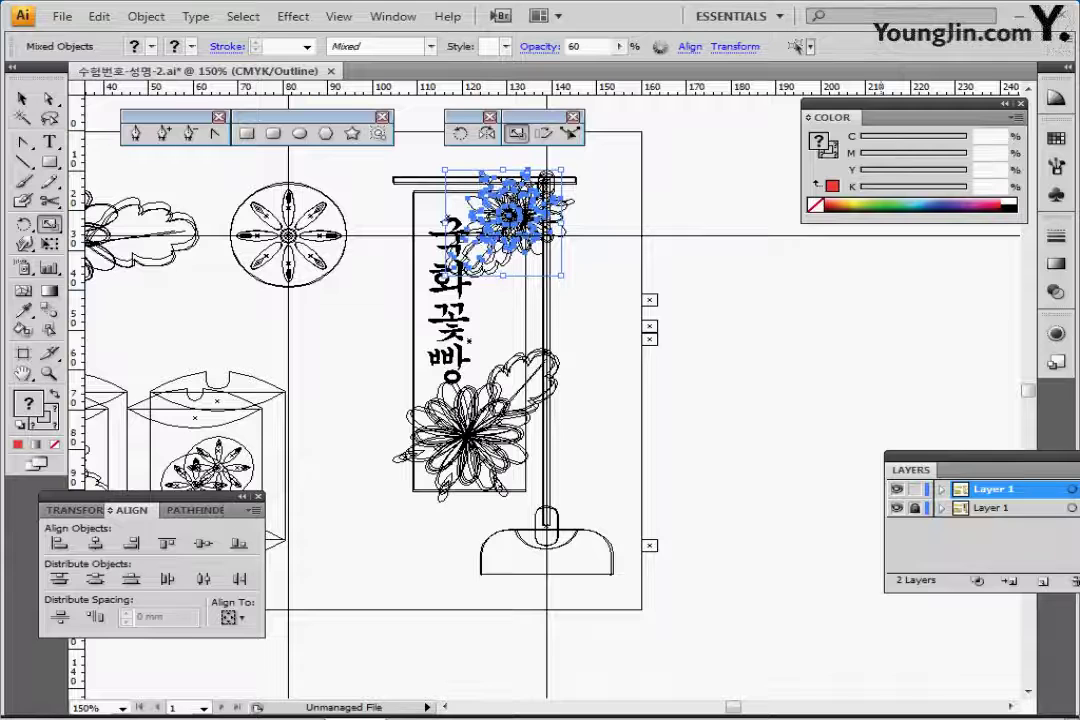
Nudge the flower copy down and right to match the reference, hide the reference layer and return to preview view
key(Down)
key(Down)
key(Down)
key(Down)
key(Right)
key(Right)
key(Right)
key(Right)
key(Right)
key(Right)
key(Right)
key(Right)
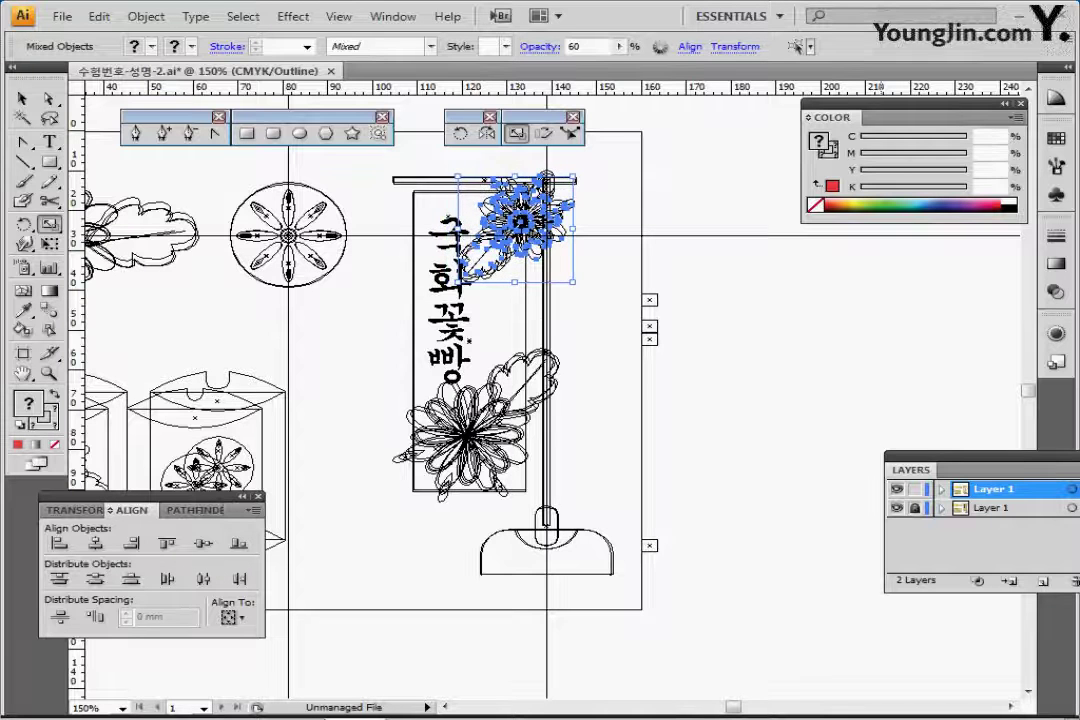
click(896, 508)
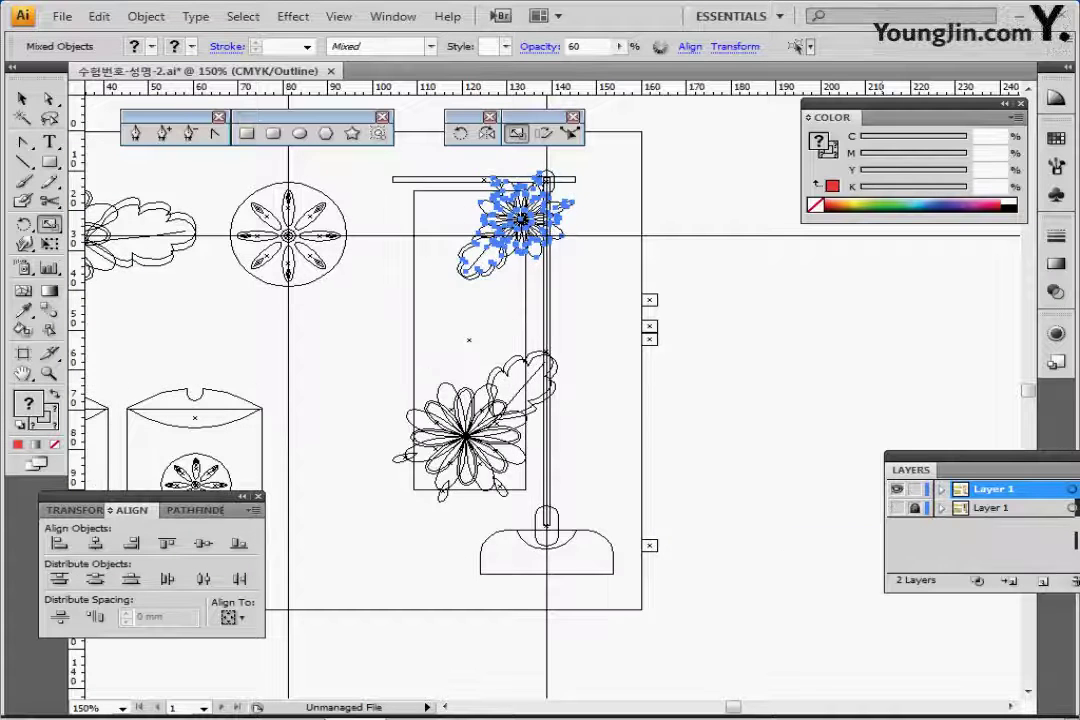
key(ctrl+y)
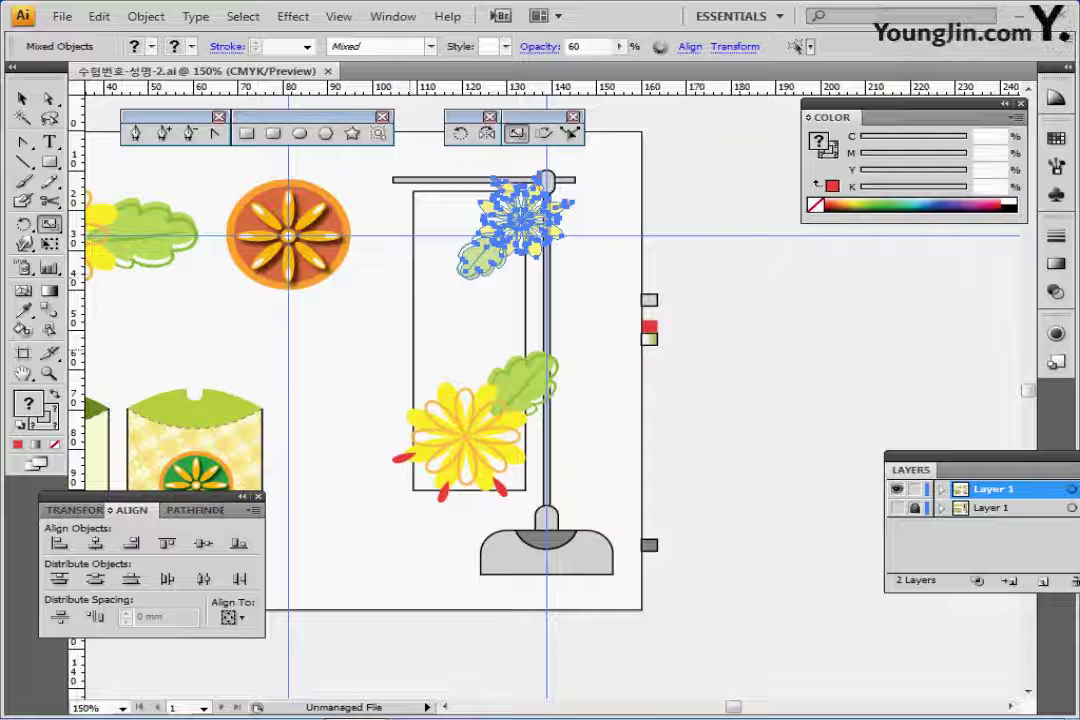
Copy the 국화꽃빵 text from the patterned tag and place the copy inside the banner rectangle, between the two flowers
drag(380, 420, 422, 320)
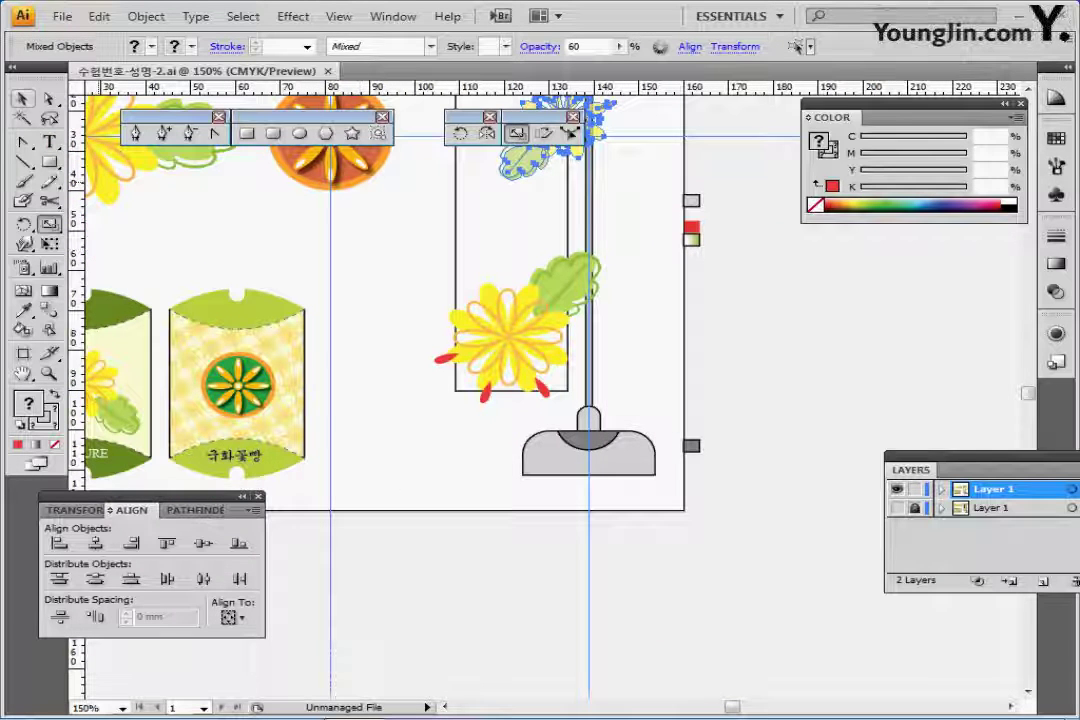
click(21, 99)
click(233, 455)
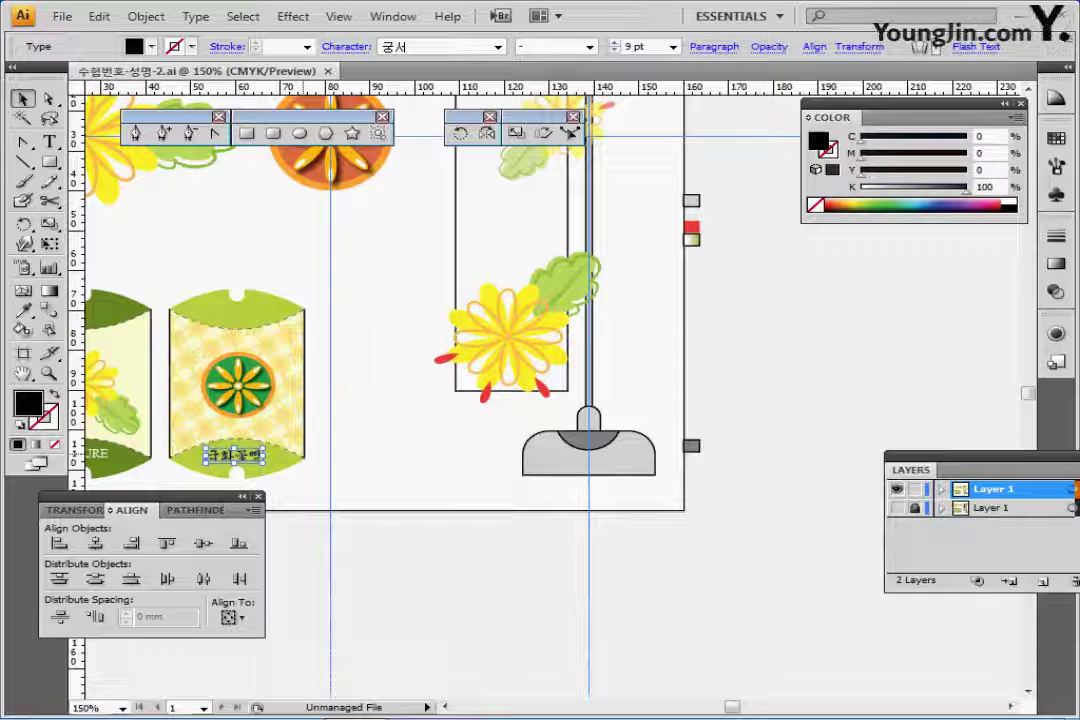
key(ctrl+v)
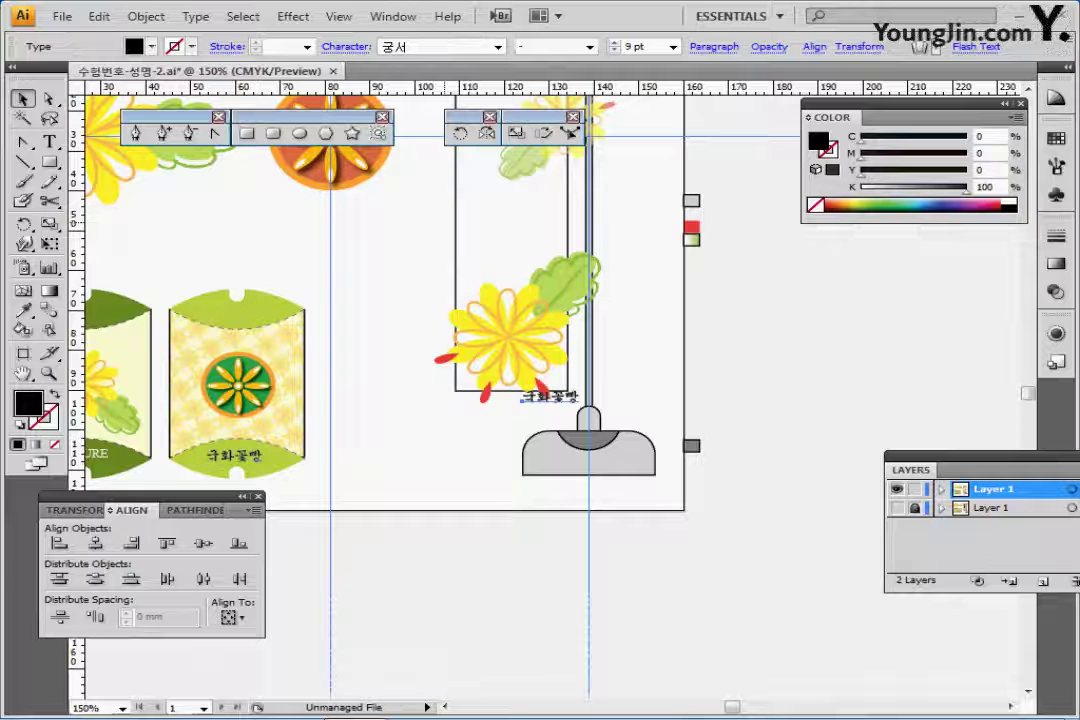
drag(551, 398, 509, 210)
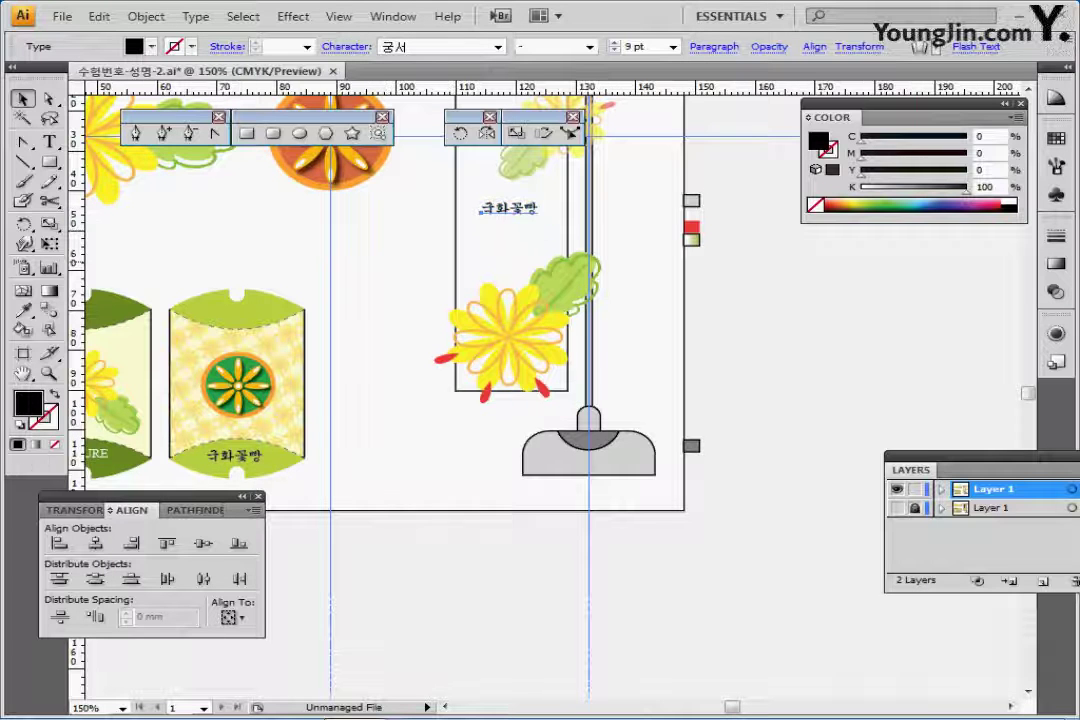
Show the bounding box of the copied 국화꽃빵 text and change its type orientation to vertical
ctrl+click(531, 260)
key(ctrl+=)
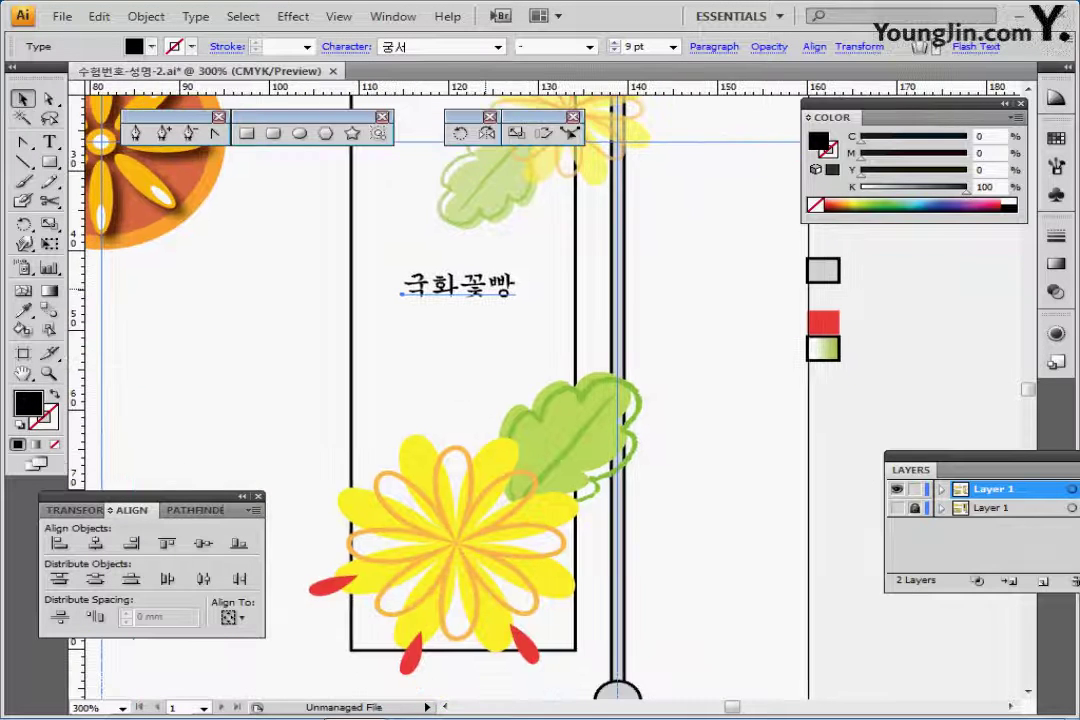
key(ctrl+shift+b)
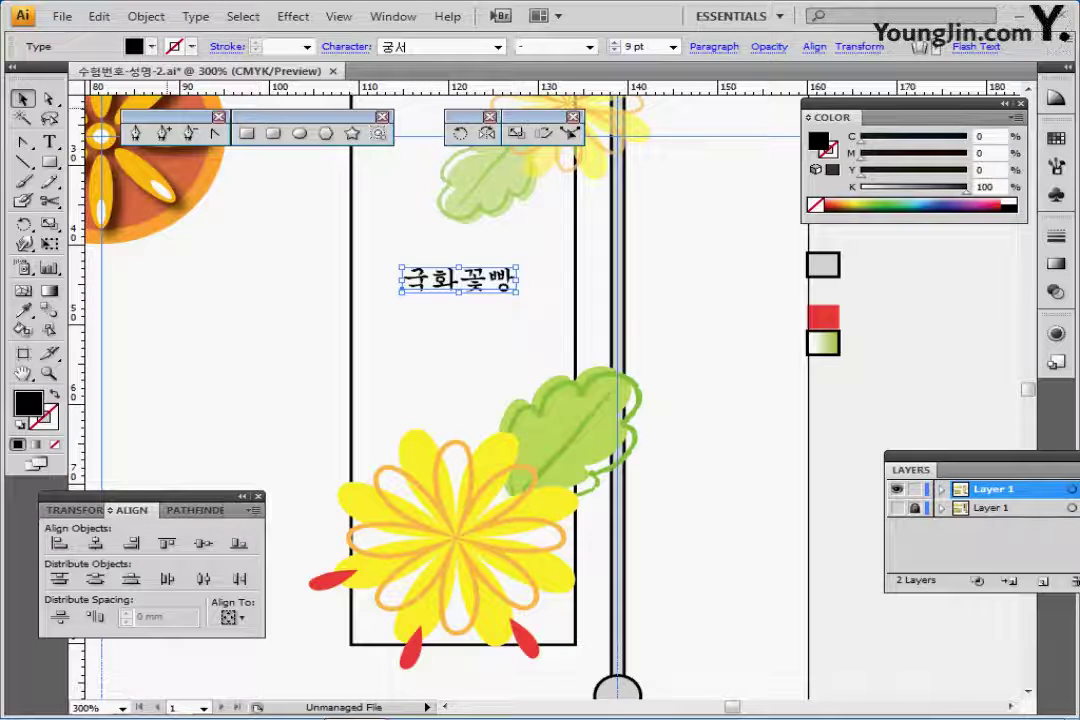
click(195, 16)
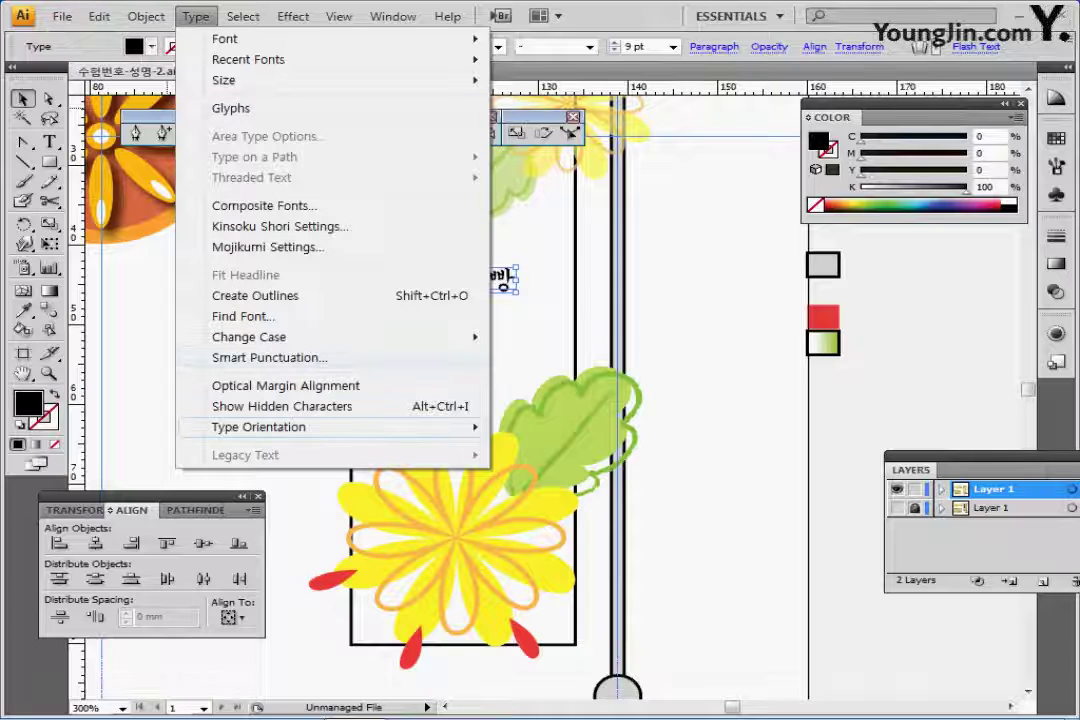
mouse_move(258, 427)
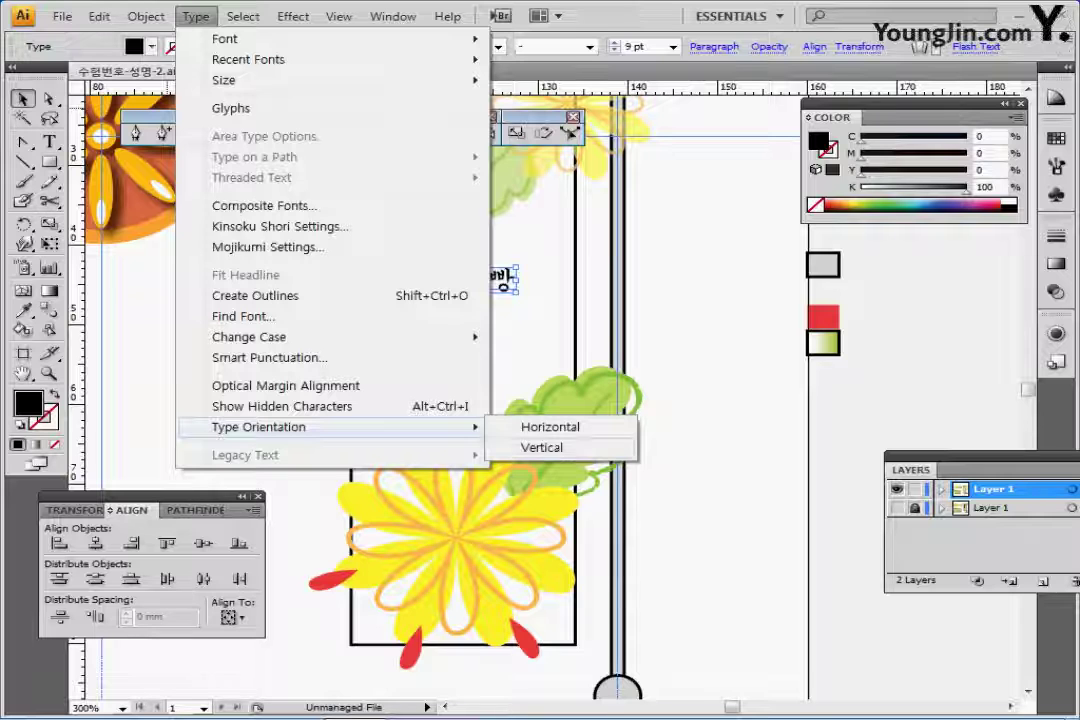
click(542, 447)
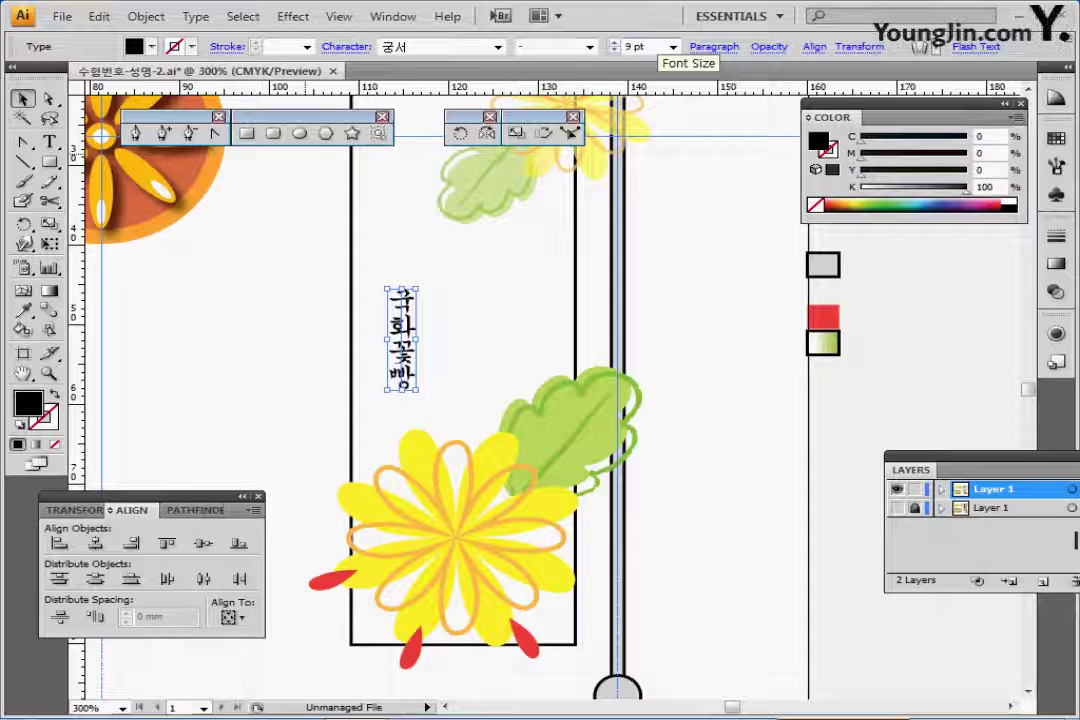
Set the font size of the vertical banner text to 30 pt
drag(655, 47, 622, 47)
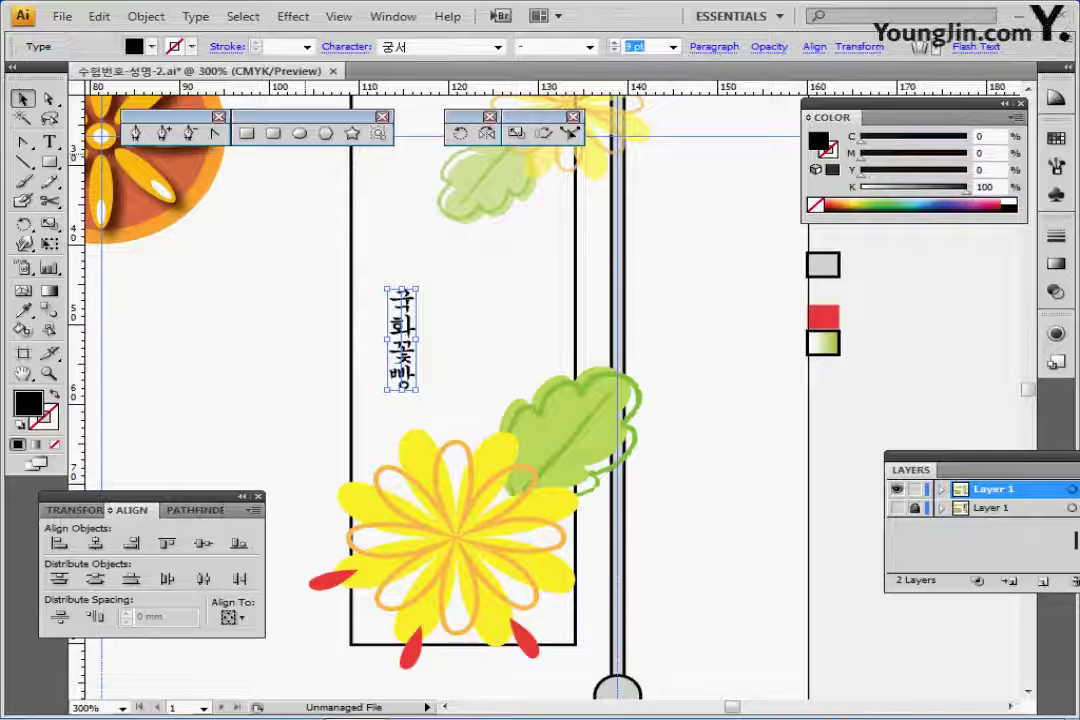
text(30)
key(Return)
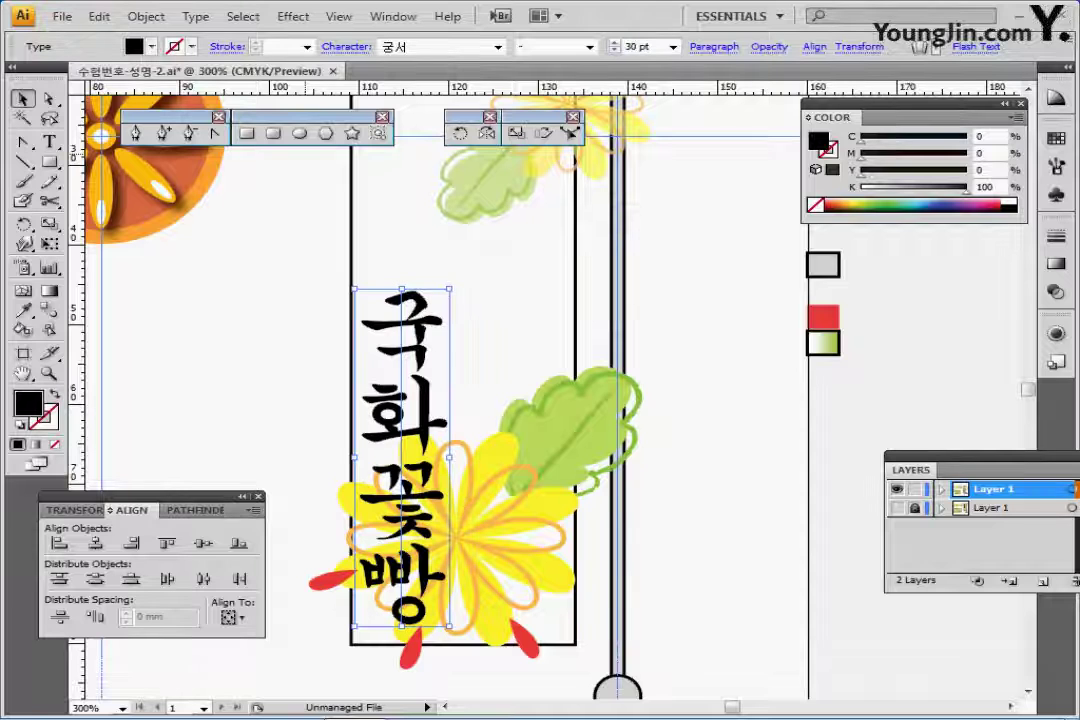
Fill the banner text with C 40, M 70, Y 100, K 50 and move it up beside the faded flower
key(ctrl+minus)
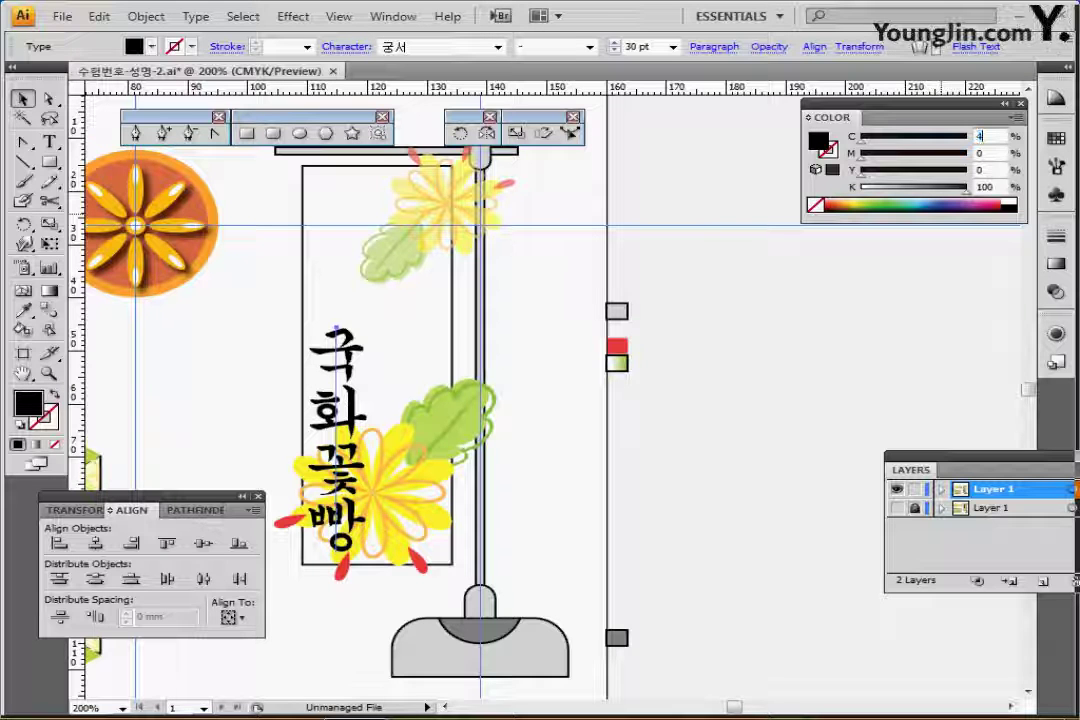
text(40)
key(Tab)
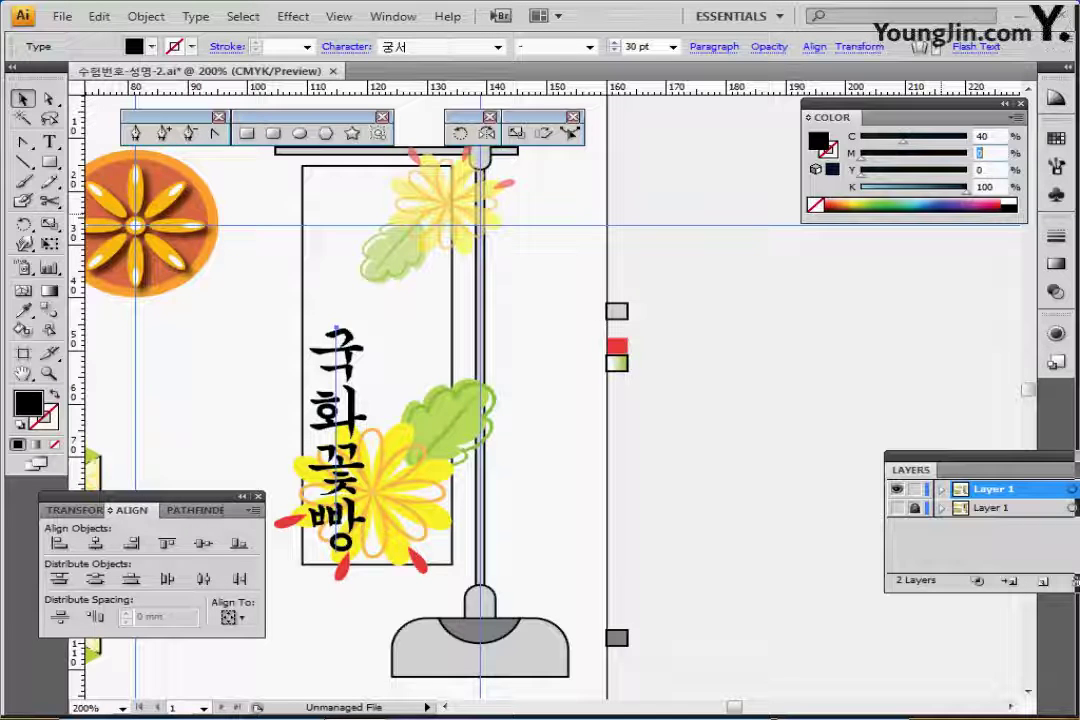
text(70)
key(Tab)
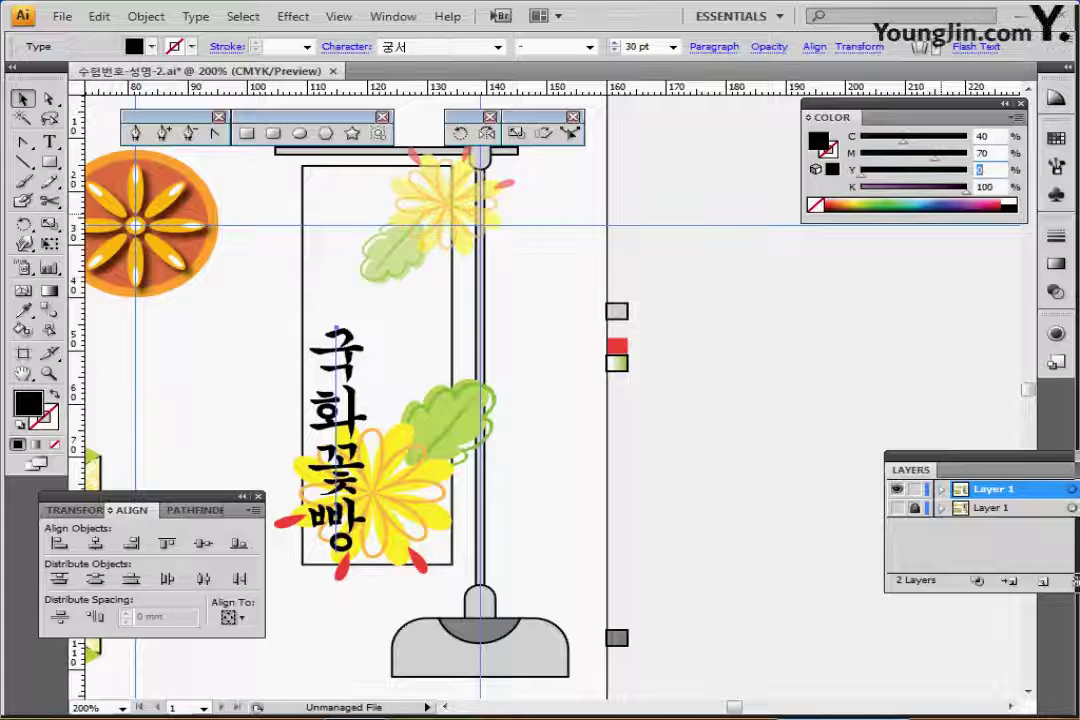
text(0)
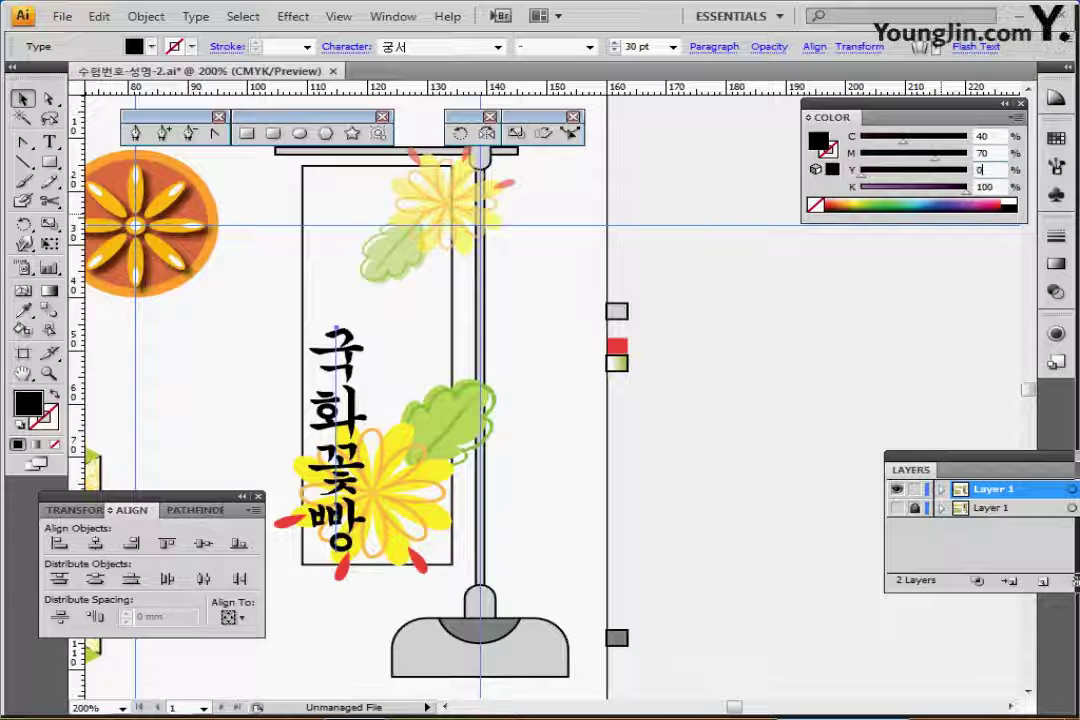
text(00)
key(Tab)
text(5)
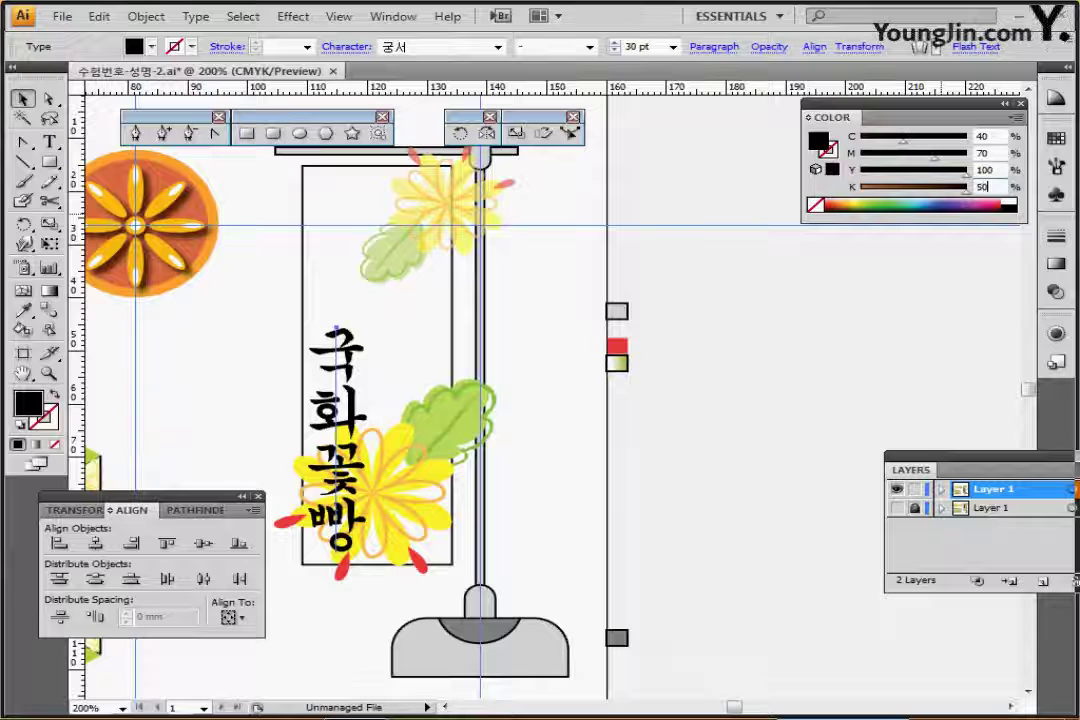
text(0)
key(Return)
drag(336, 330, 345, 200)
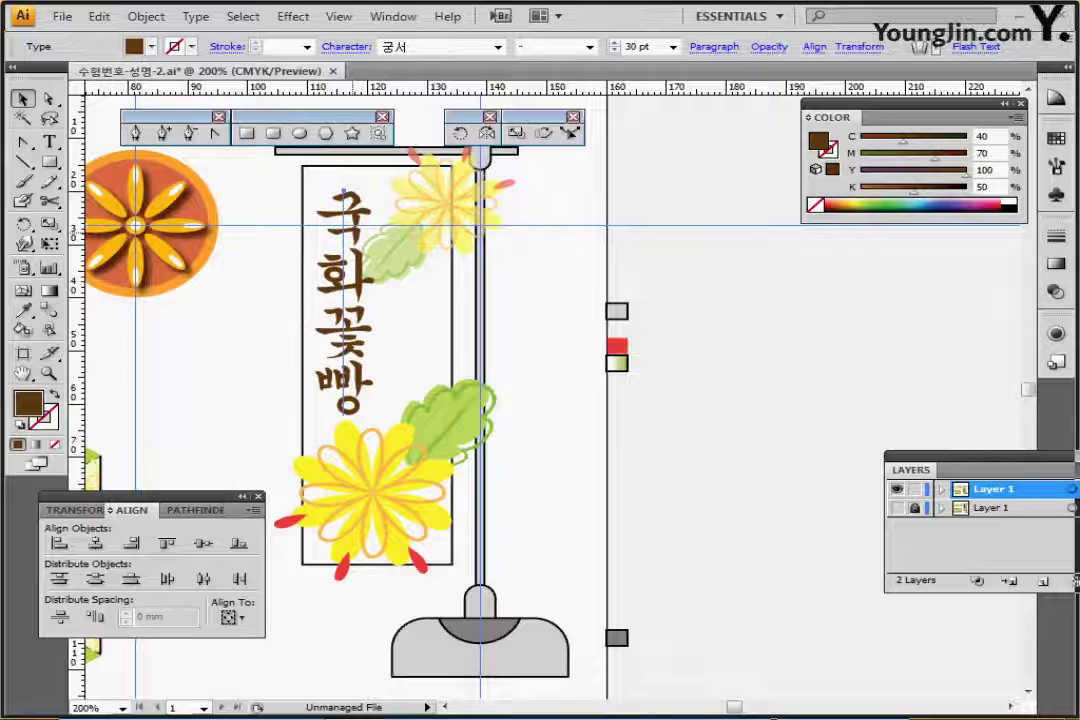
click(343, 300)
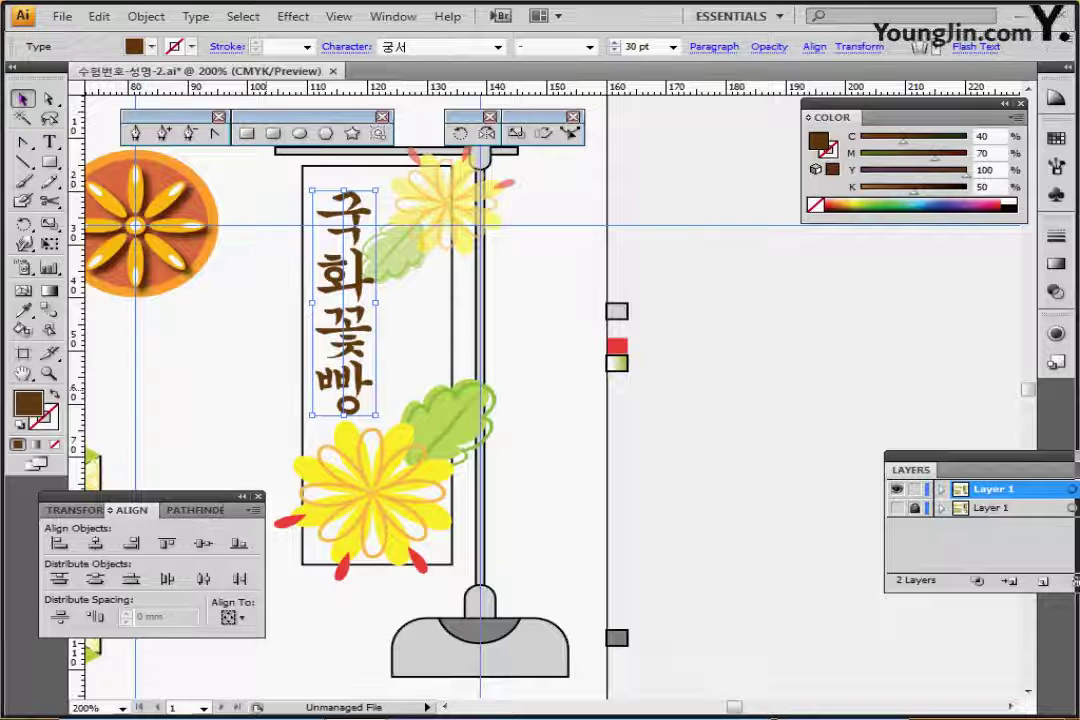
Bring the banner rectangle to the front of the flowers and text
click(270, 390)
click(303, 392)
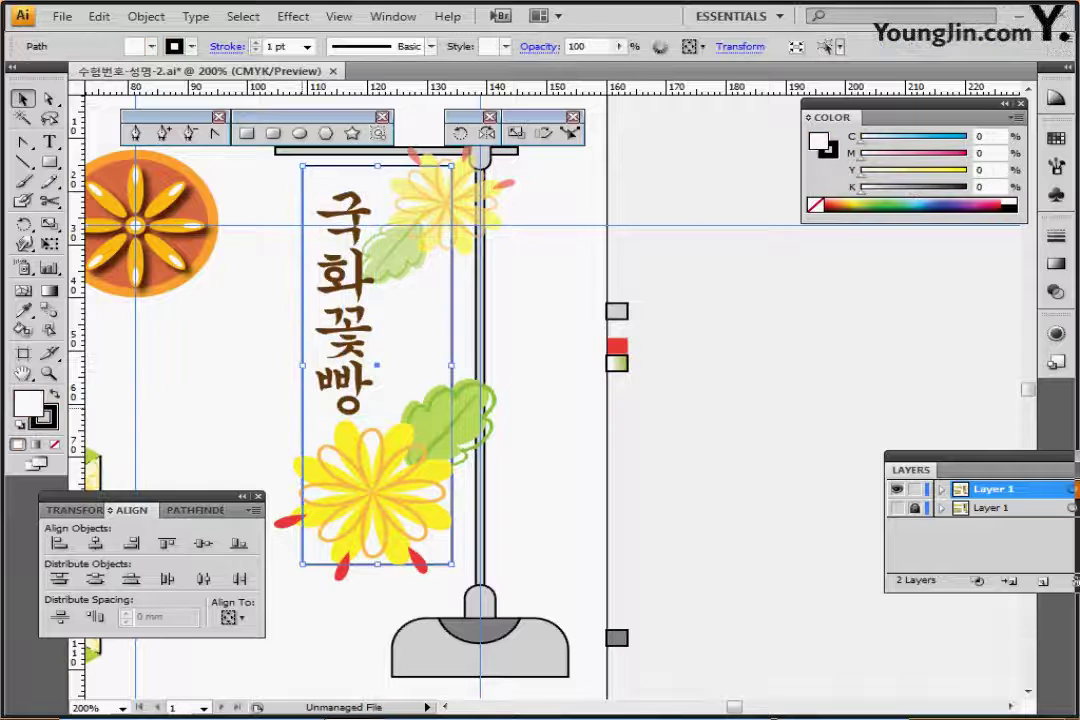
right_click(311, 410)
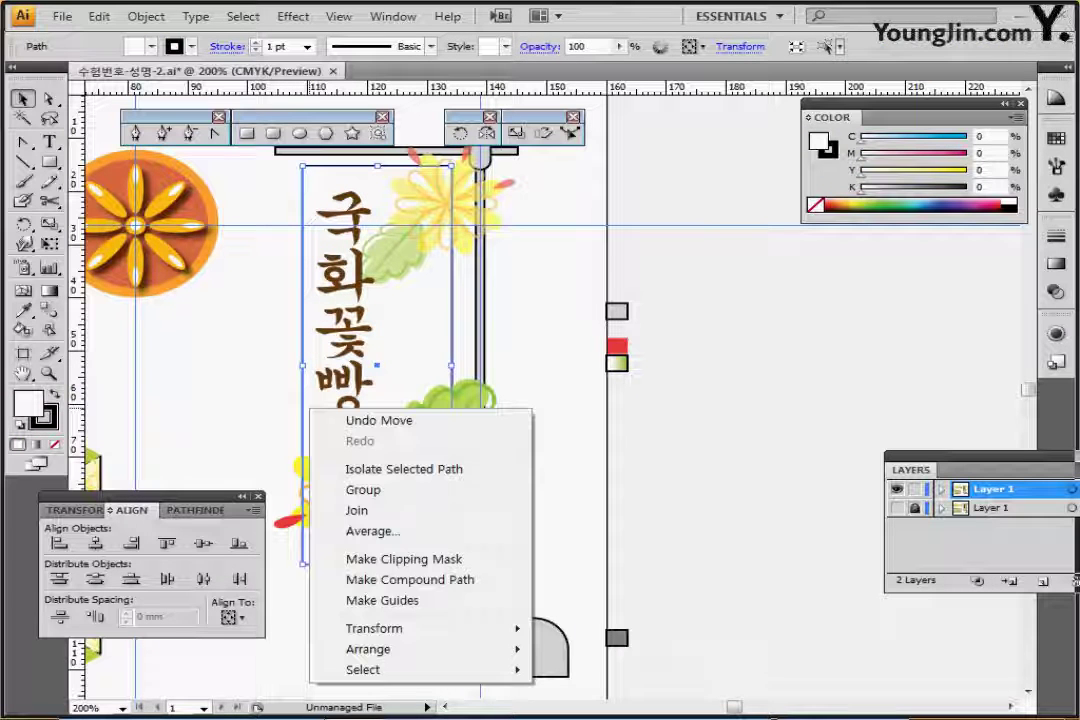
mouse_move(380, 649)
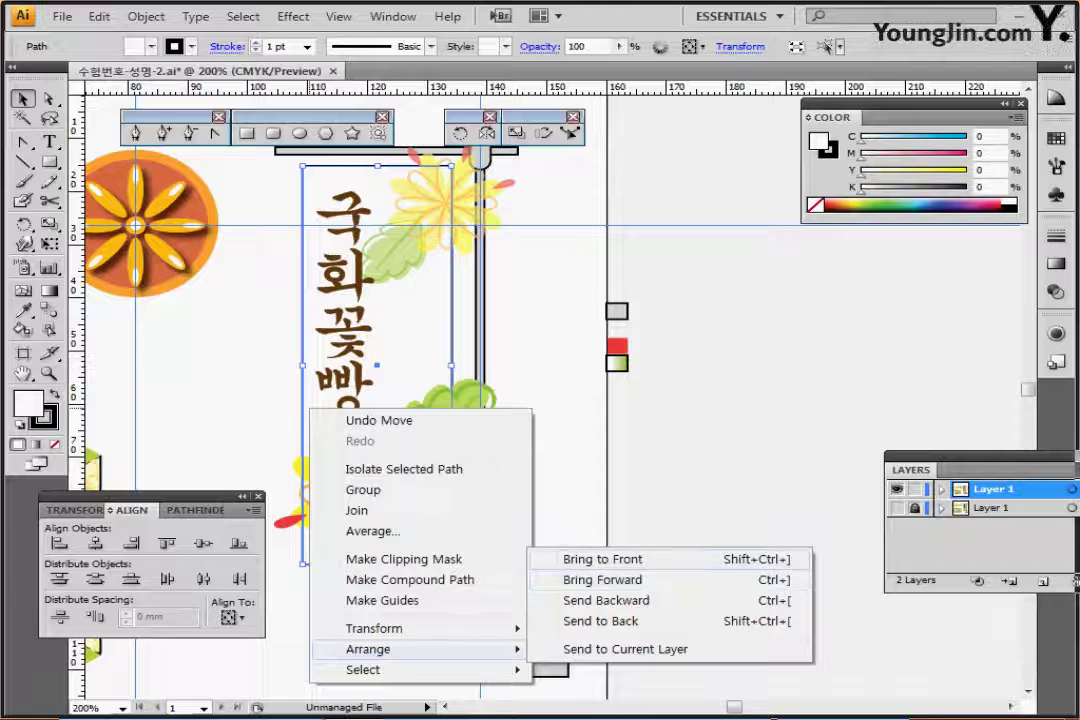
click(600, 559)
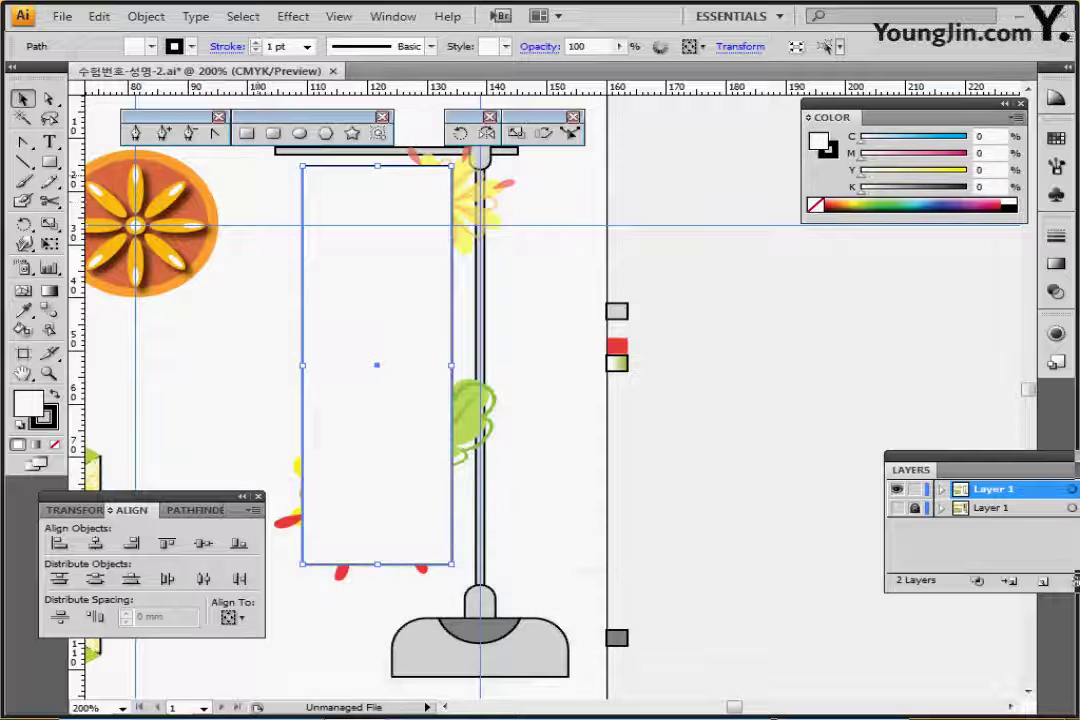
Select the banner rectangle, both flowers and the text without the pole and its knob, and make a clipping mask from the rectangle
drag(375, 269, 390, 462)
ctrl+alt+click(496, 478)
drag(496, 478, 443, 543)
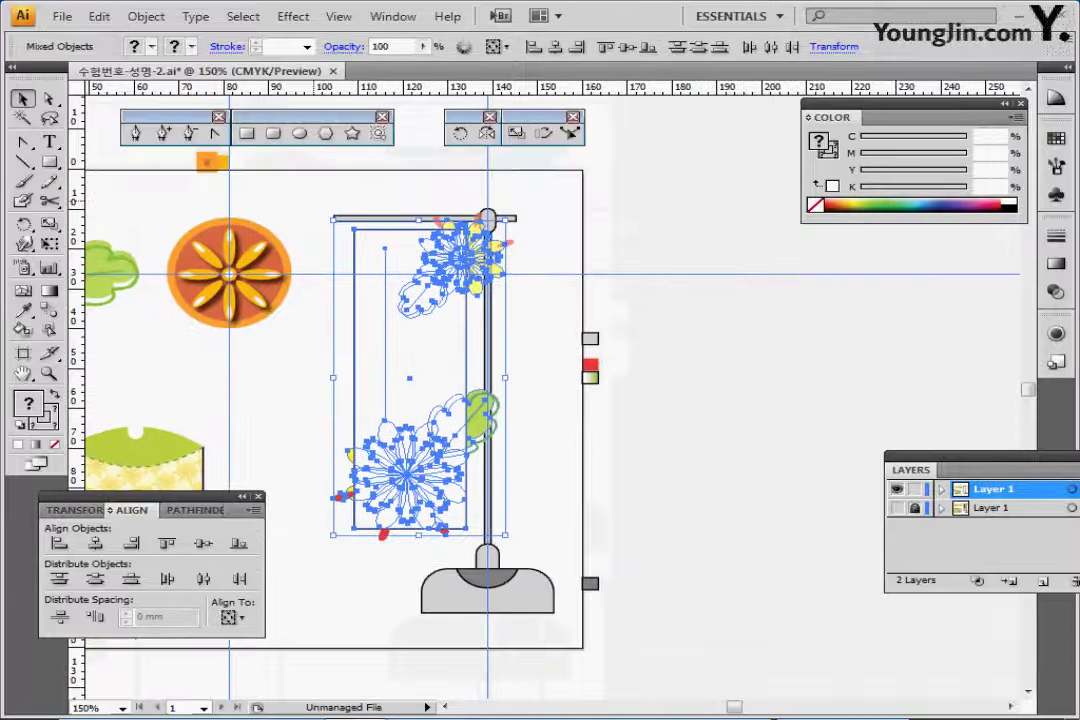
drag(310, 193, 527, 497)
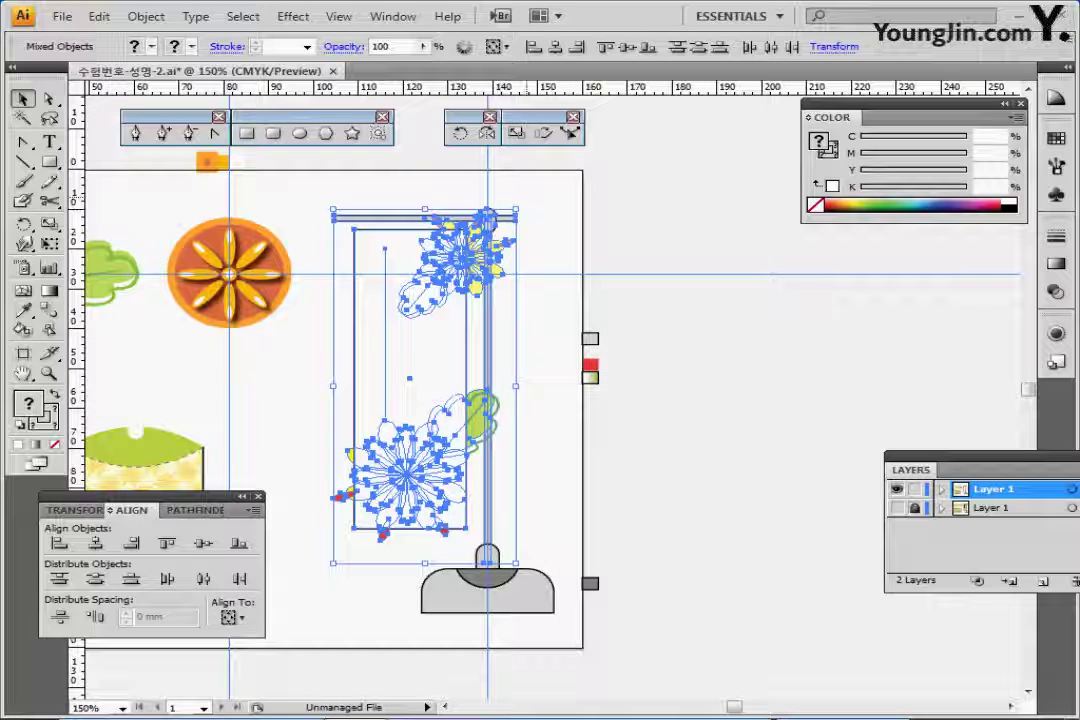
shift+click(507, 218)
shift+click(490, 213)
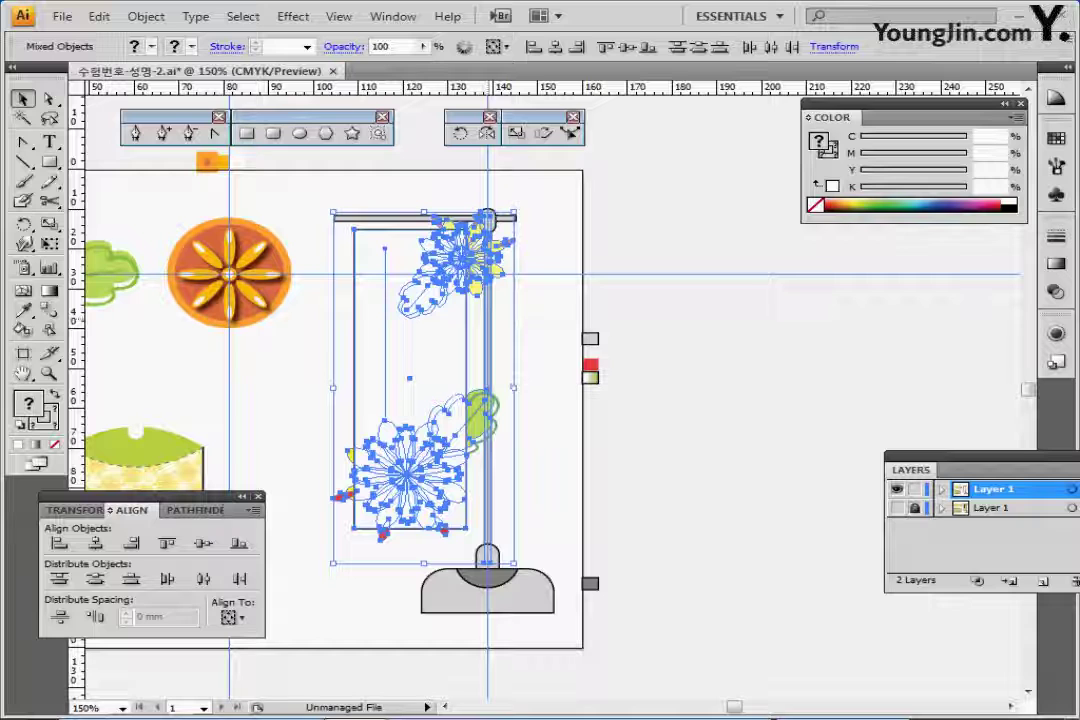
shift+click(488, 325)
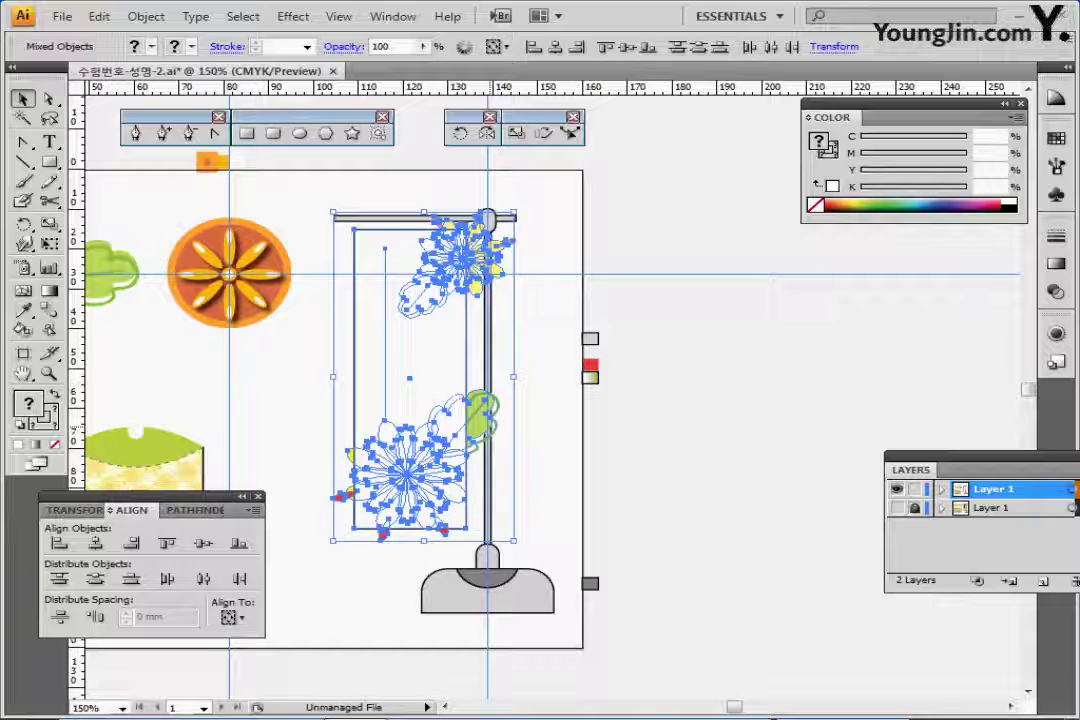
right_click(454, 318)
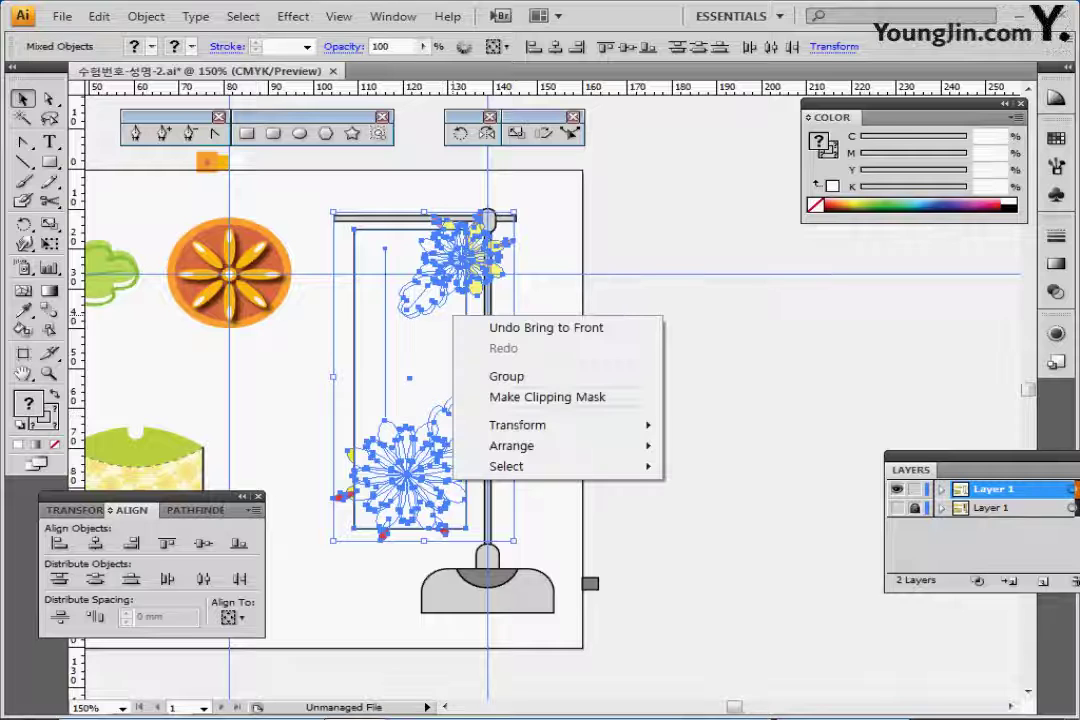
click(547, 397)
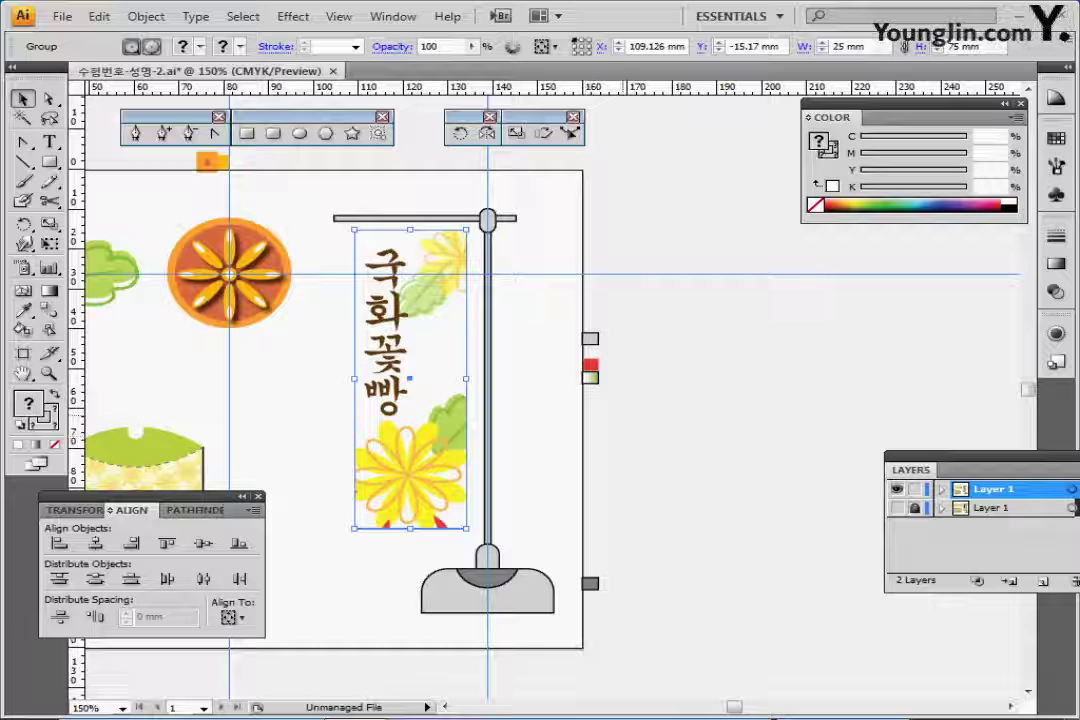
click(328, 318)
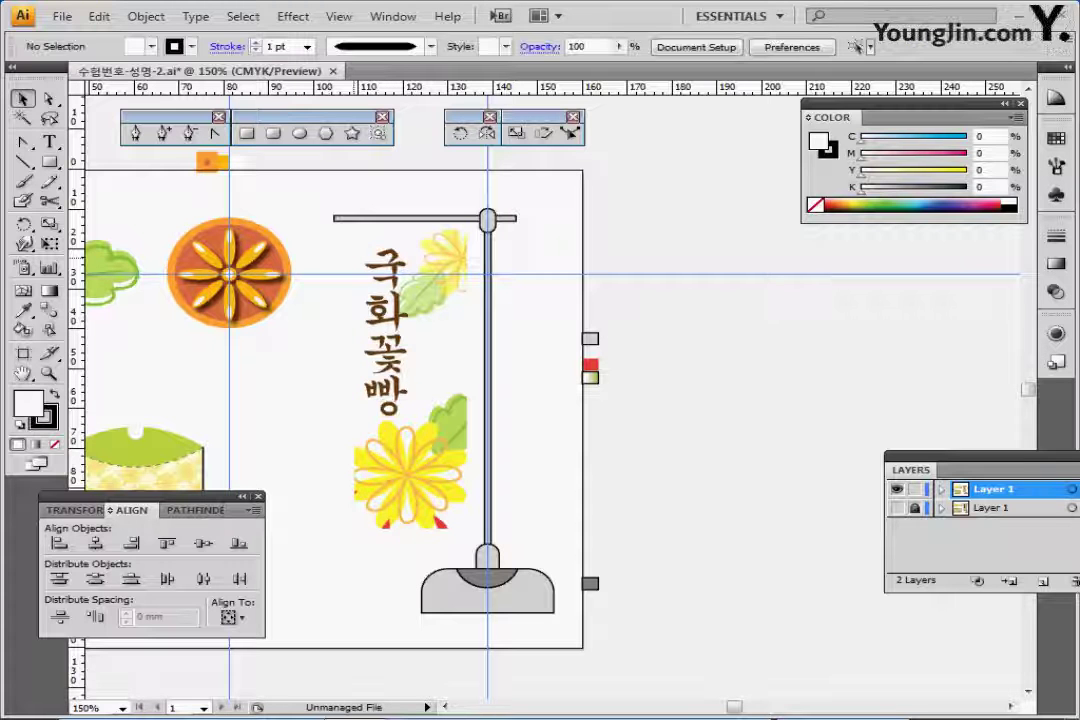
Isolate the clipped banner group and apply the white-to-green gradient swatch's fill and black 1 pt stroke to its clipping rectangle with the Eyedropper
click(386, 318)
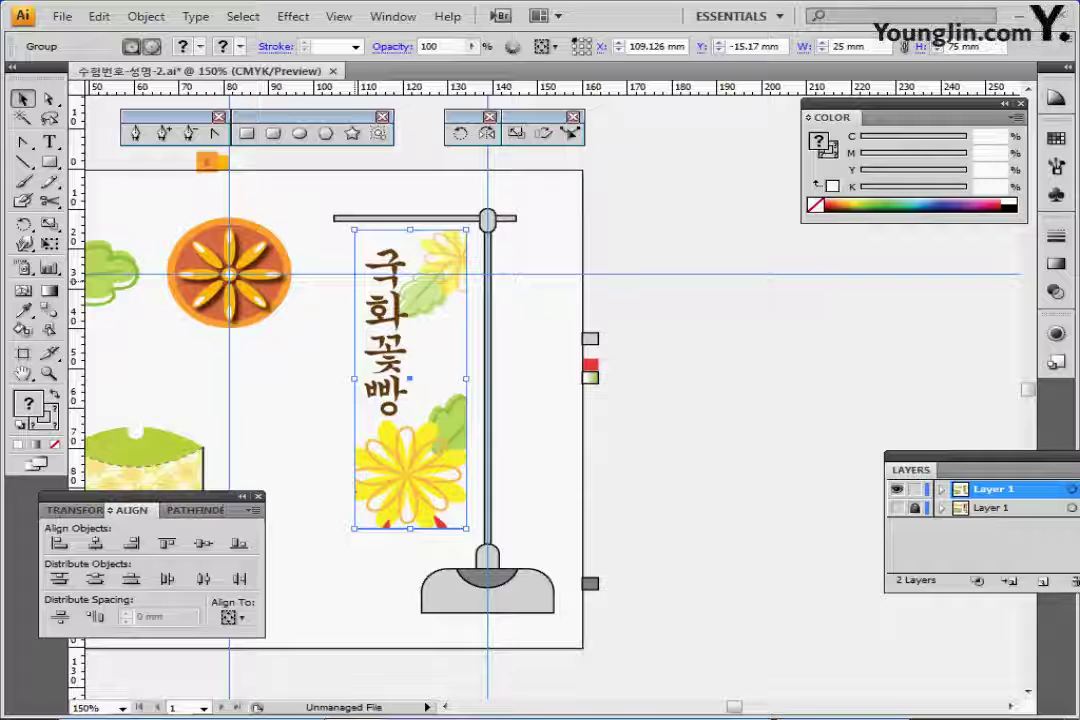
double_click(410, 380)
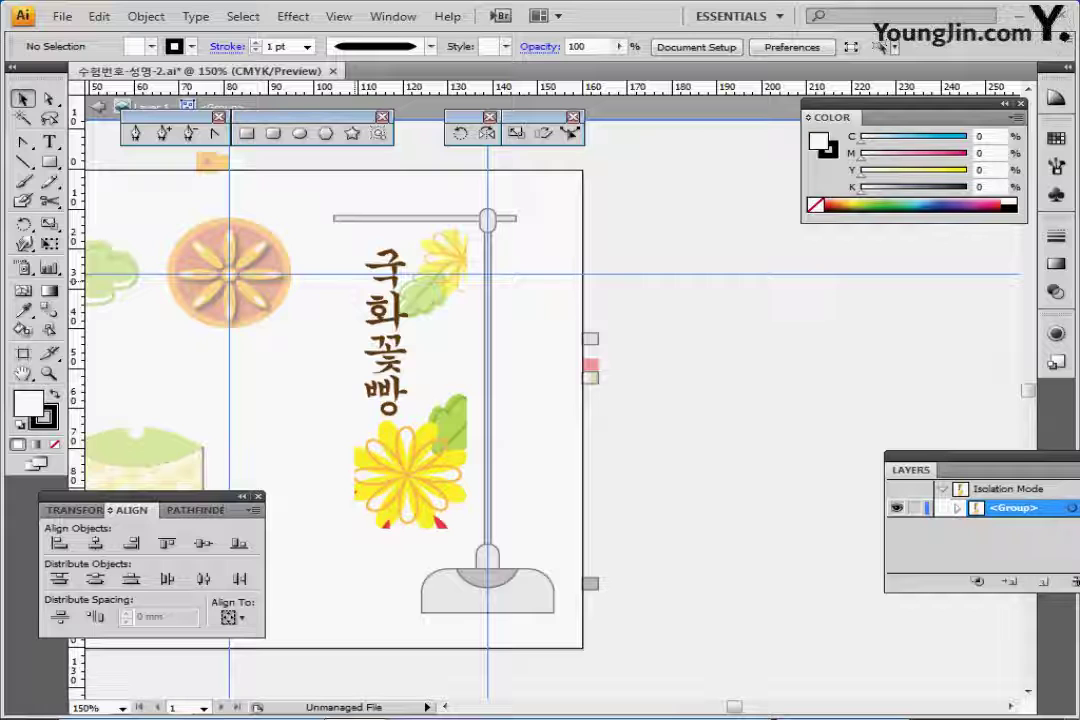
click(355, 340)
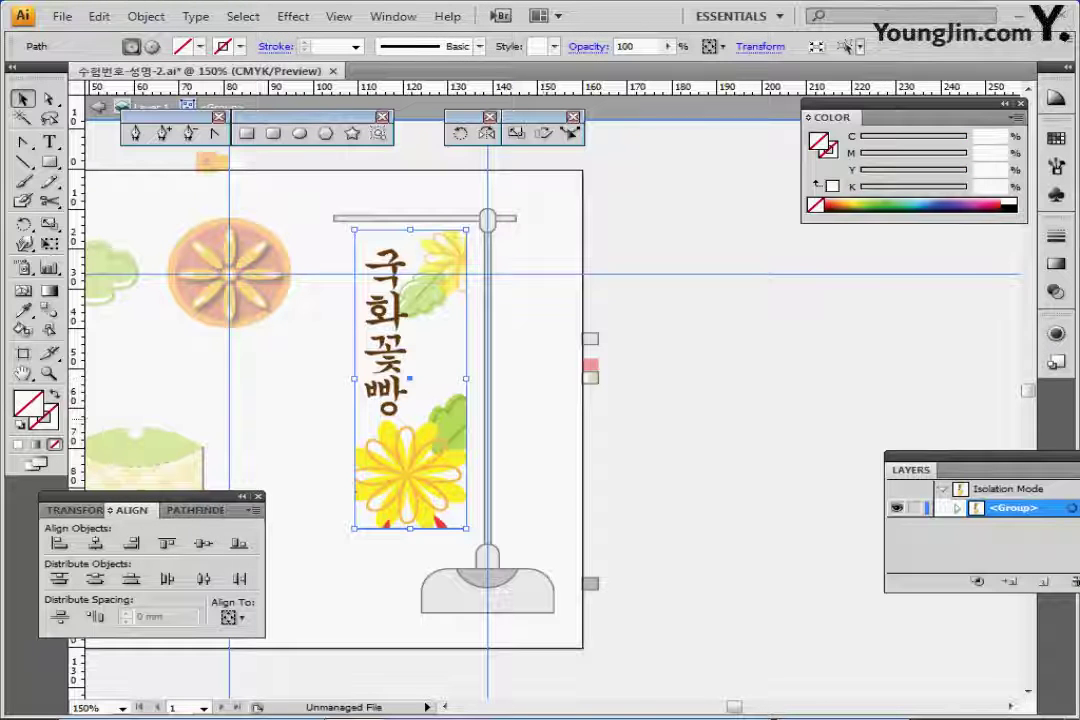
key(i)
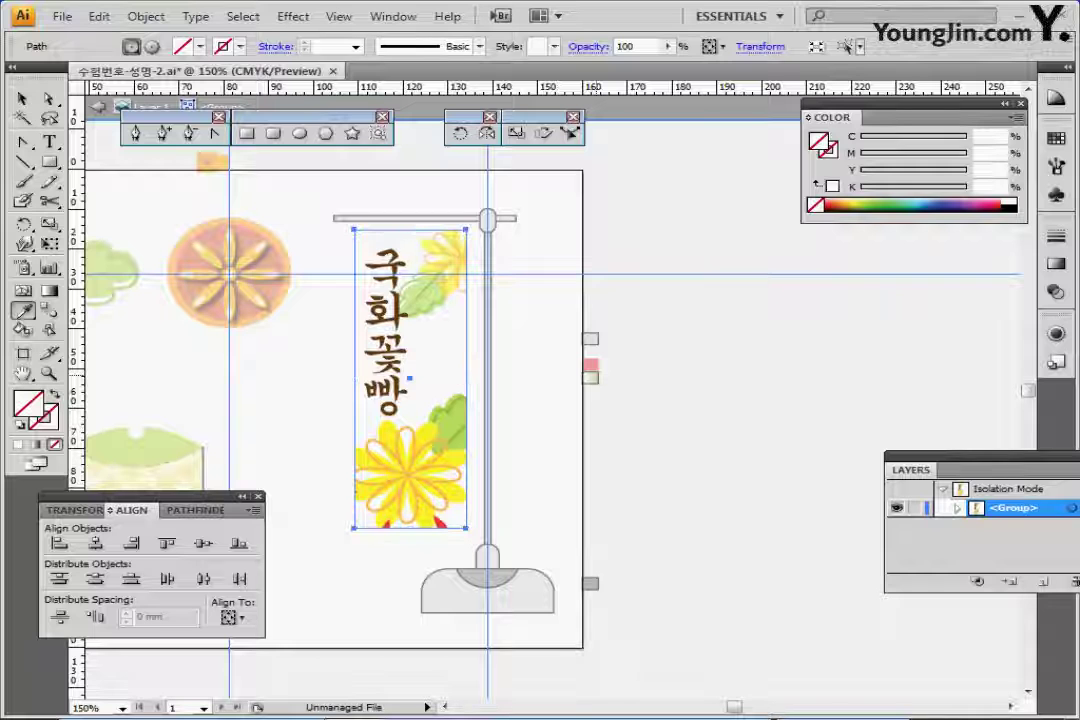
click(591, 378)
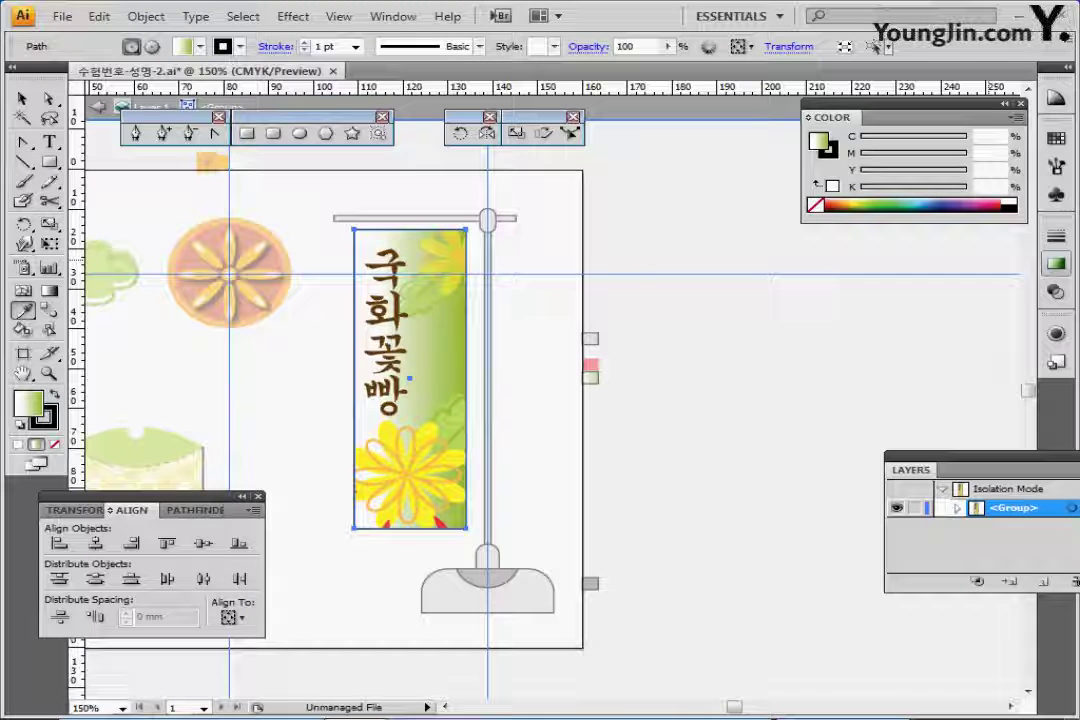
Set the banner rectangle's linear gradient angle to 90°, deselect it and exit isolation mode
click(1056, 264)
double_click(900, 285)
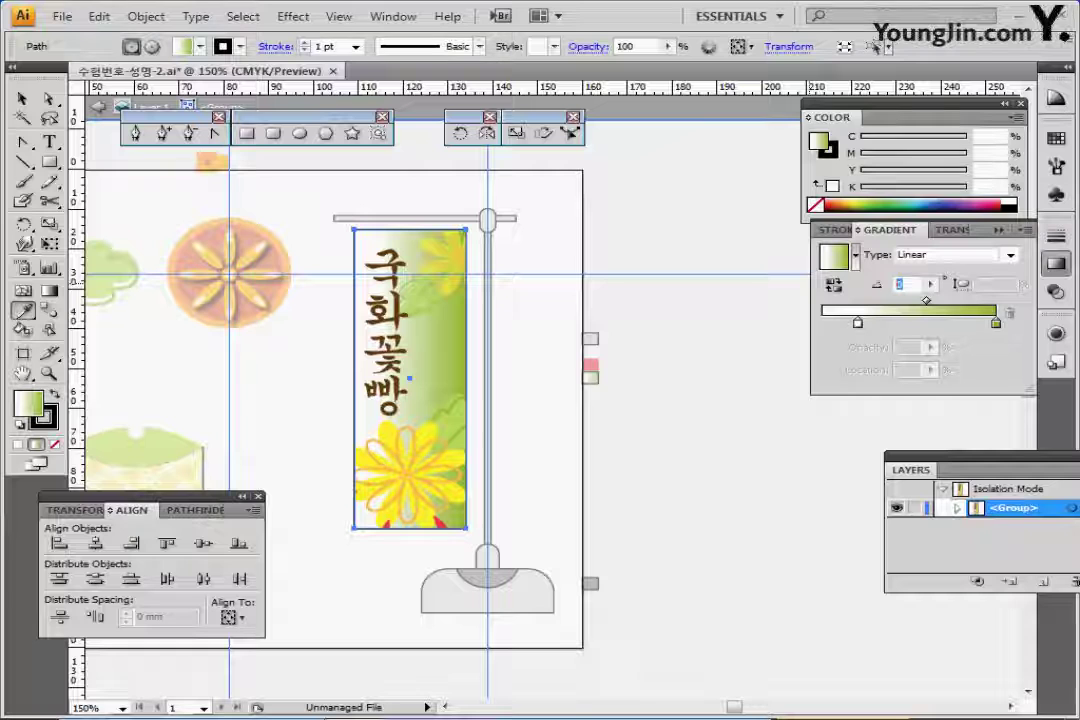
text(90)
key(Return)
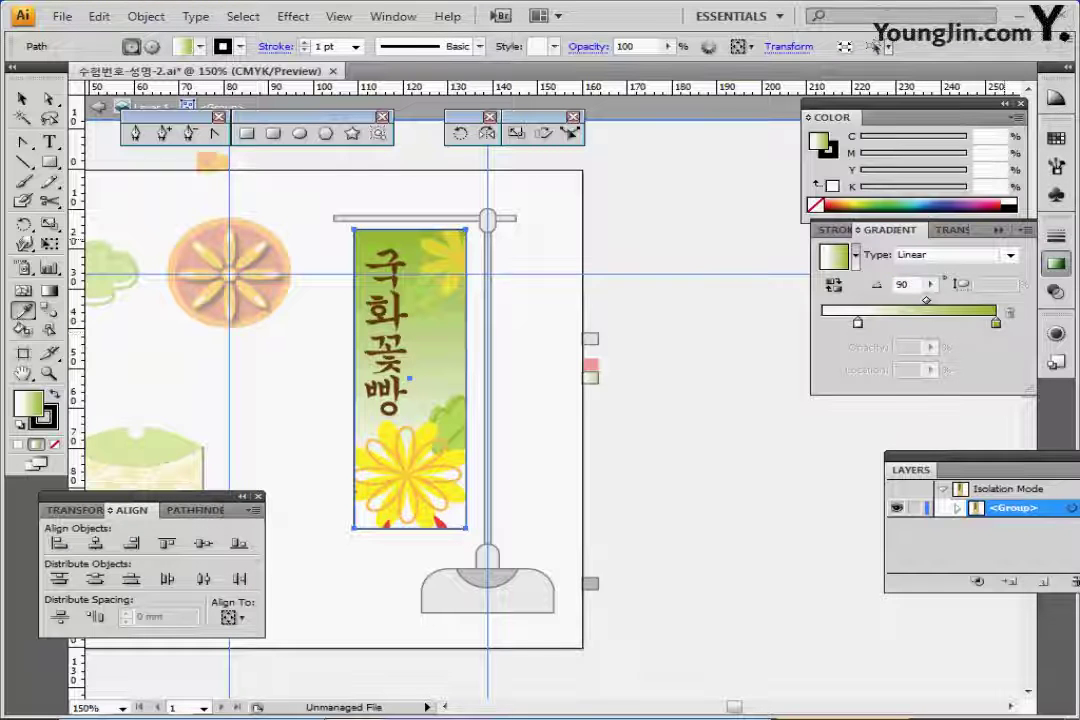
click(1056, 264)
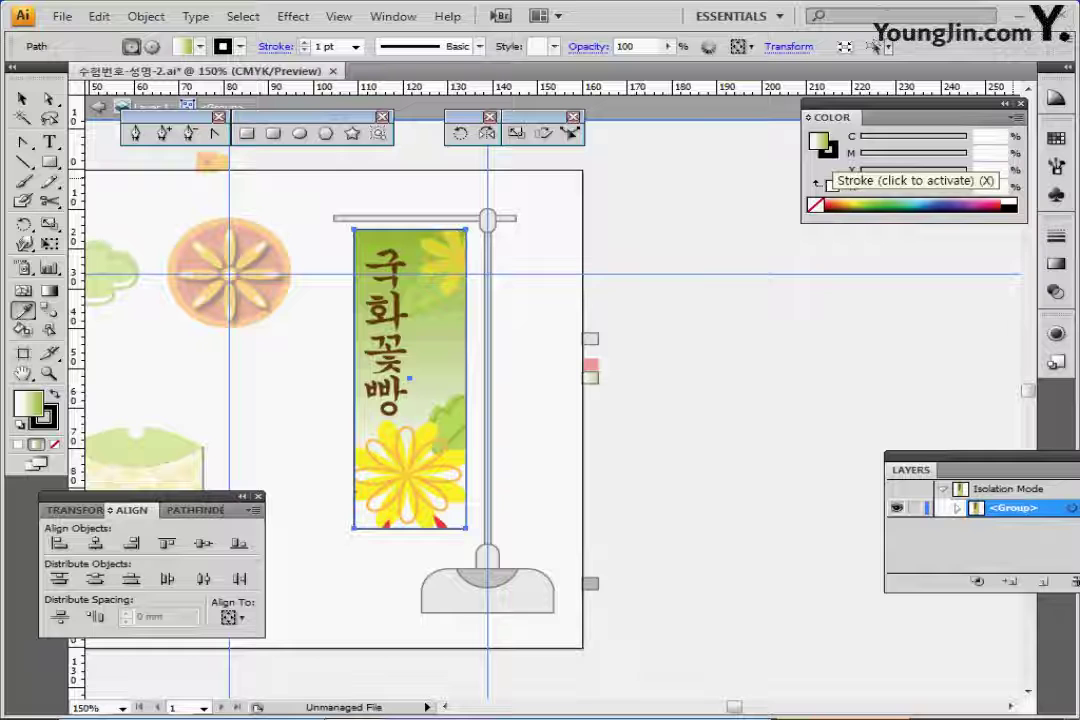
key(ctrl+shift+a)
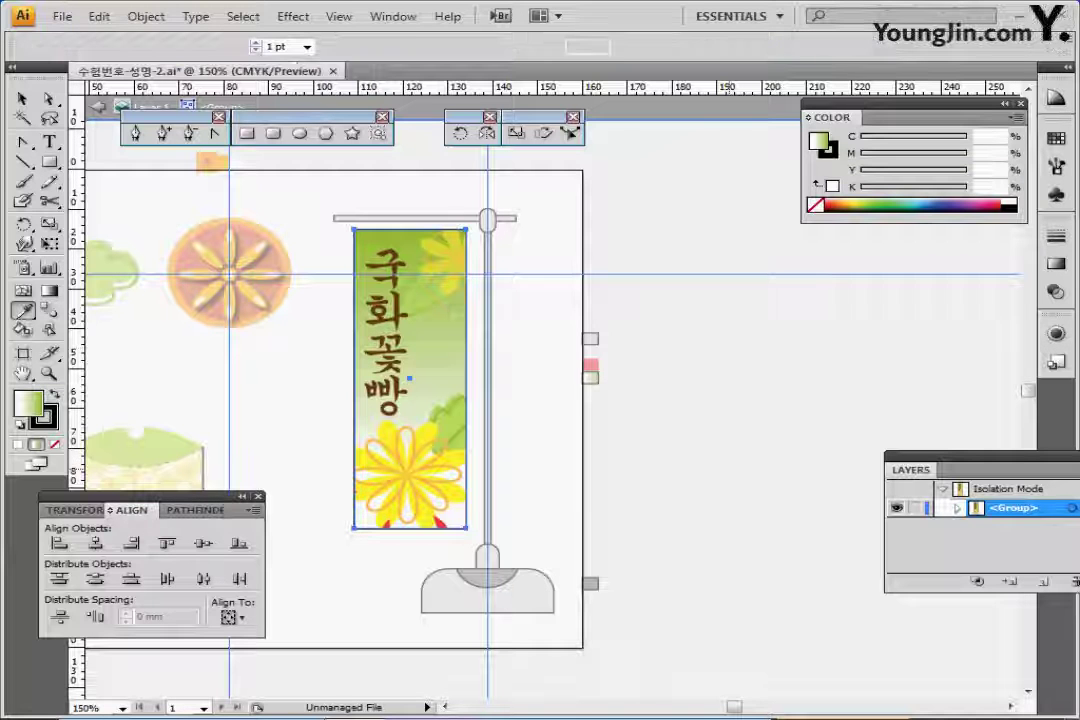
drag(540, 440, 618, 419)
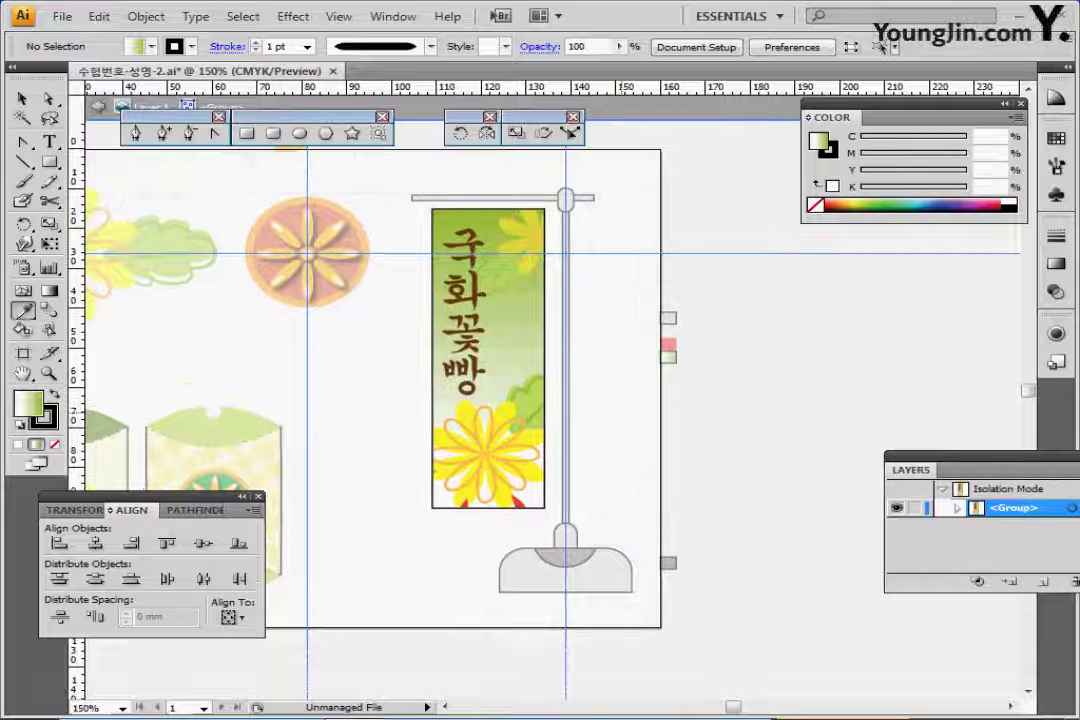
key(Escape)
Check the whole artboard layout and hide the guides
scroll(550, 390, left, 3)
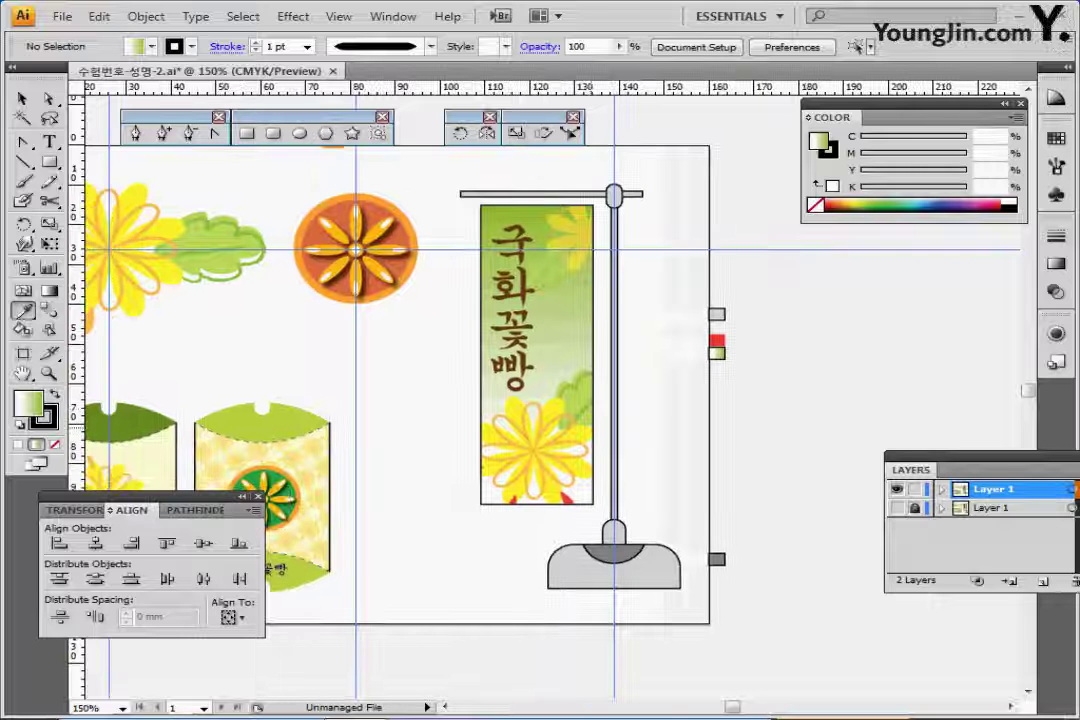
key(ctrl+minus)
scroll(540, 390, down, 1)
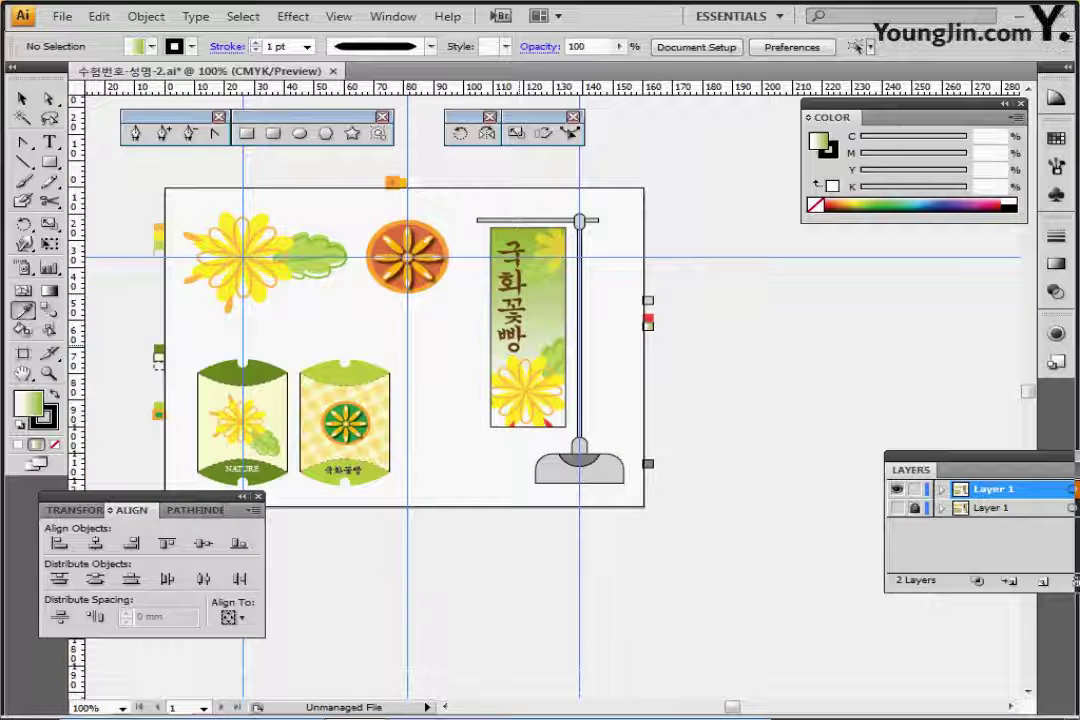
key(ctrl+plus)
scroll(540, 390, left, 3)
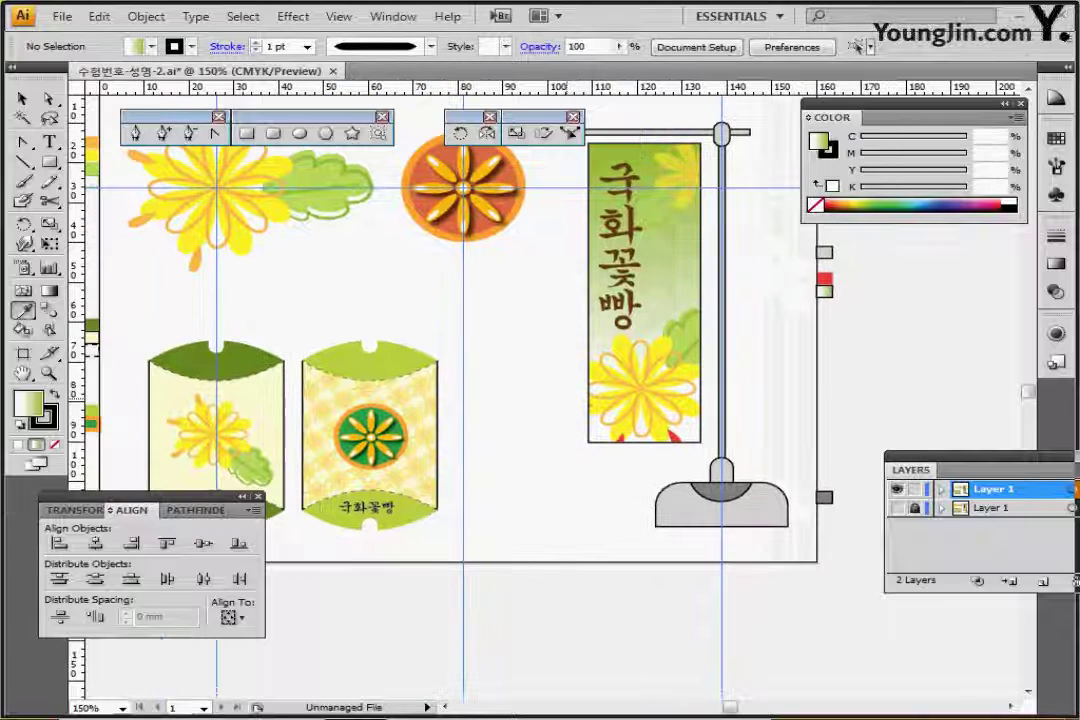
key(ctrl+semicolon)
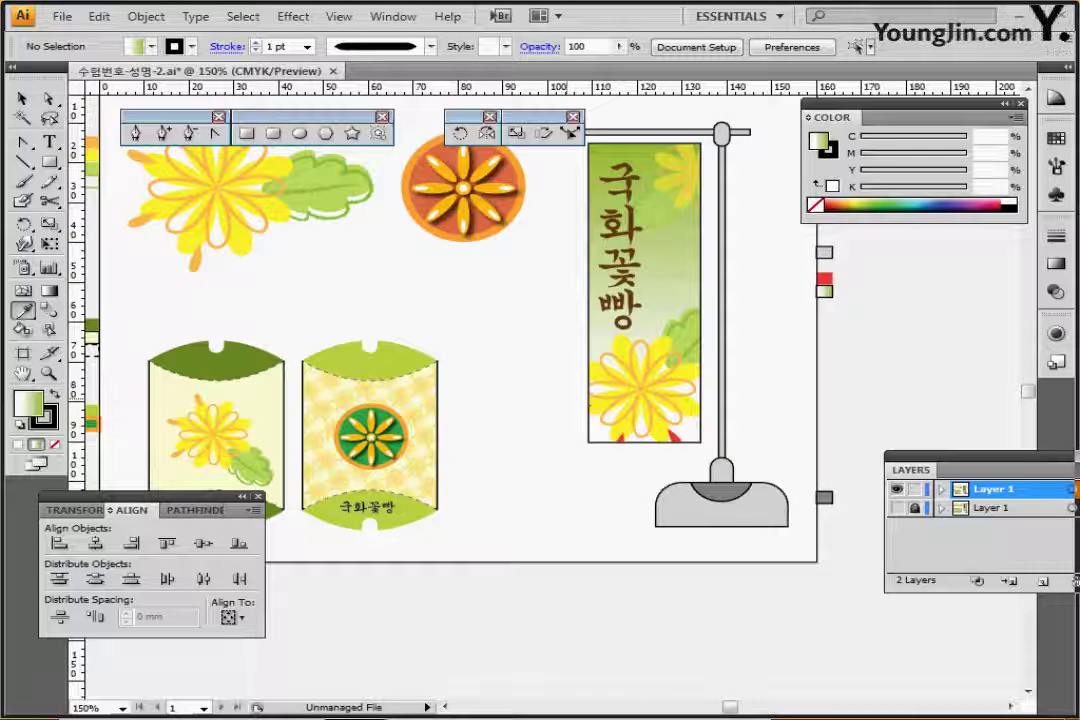
scroll(540, 390, up, 2)
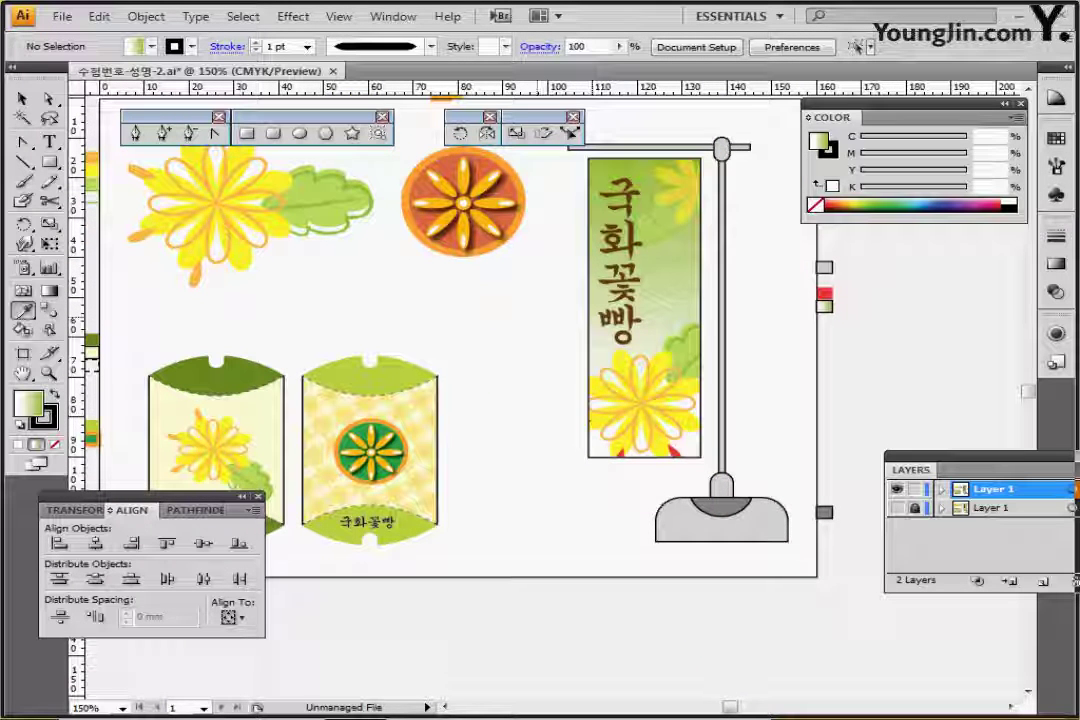